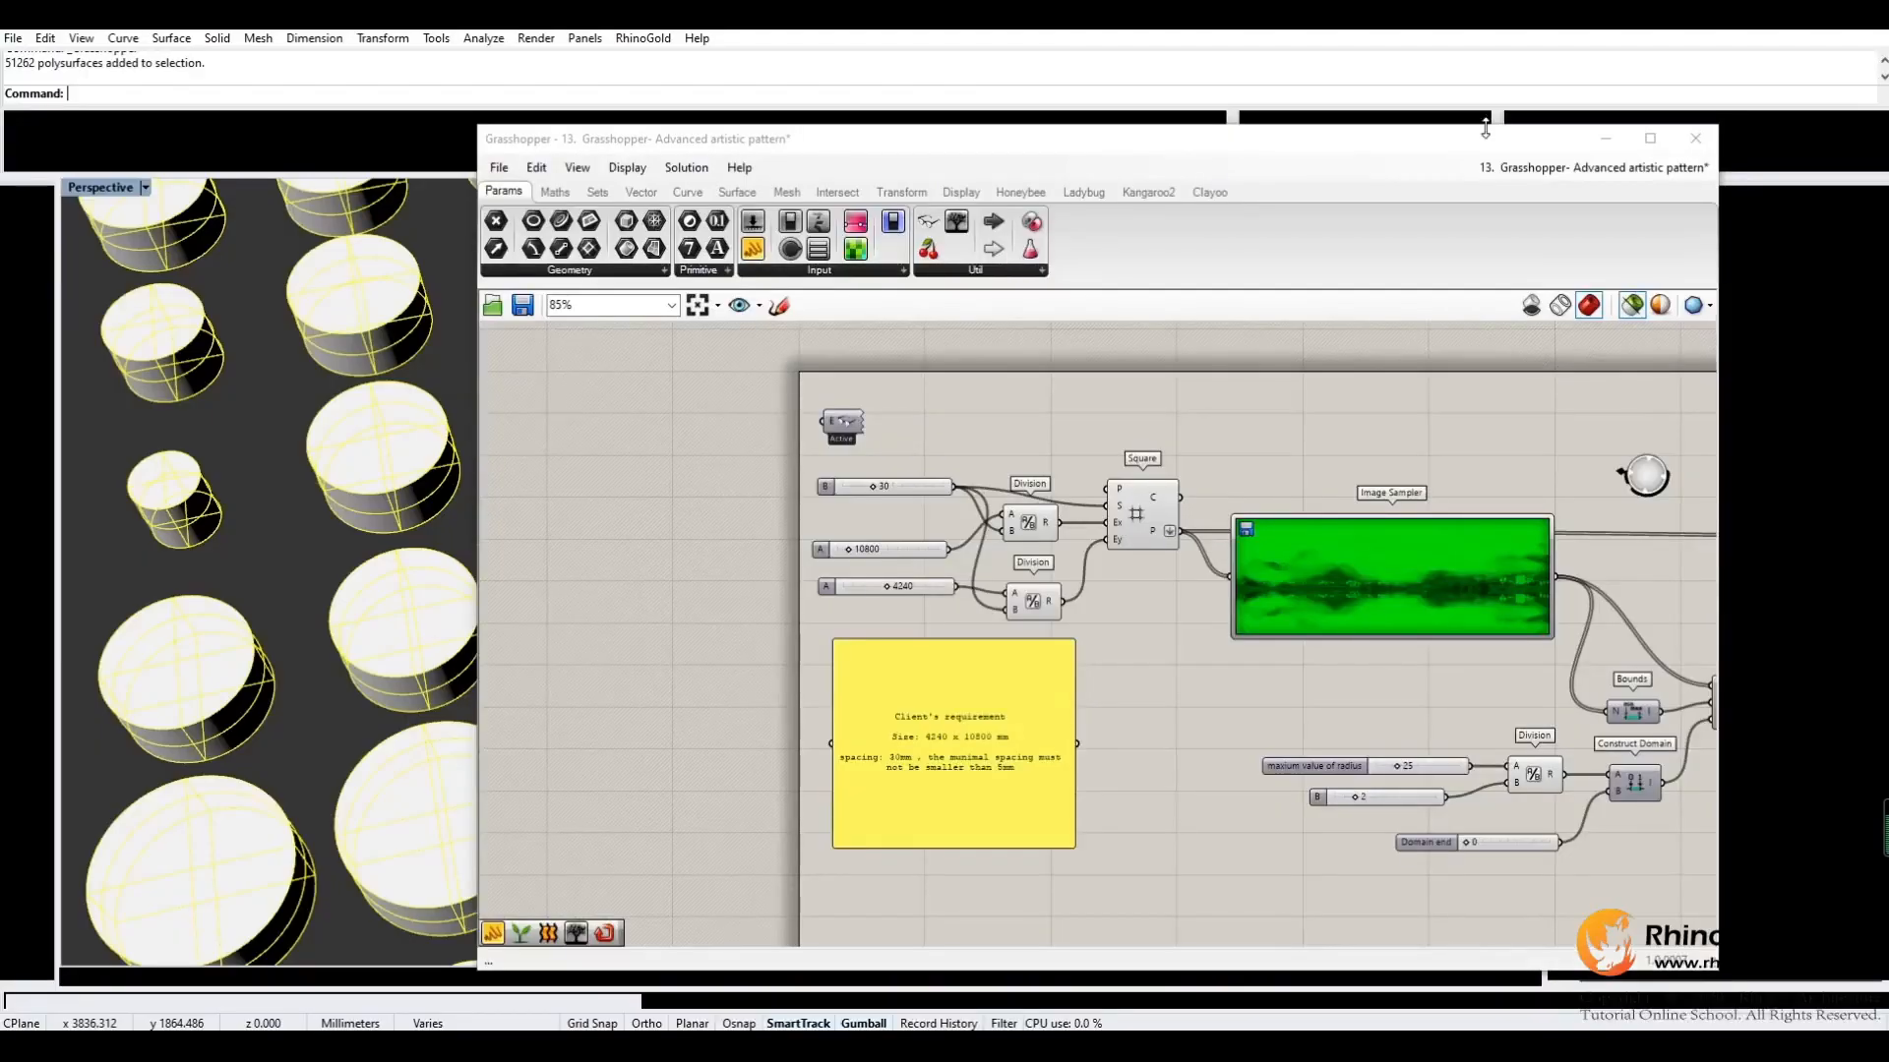
Minimize the Grasshopper window and examine the field of extruded circles in the perspective view, from close up to its outer edge.
{"action": "left_click", "coordinate": [1605, 138]}
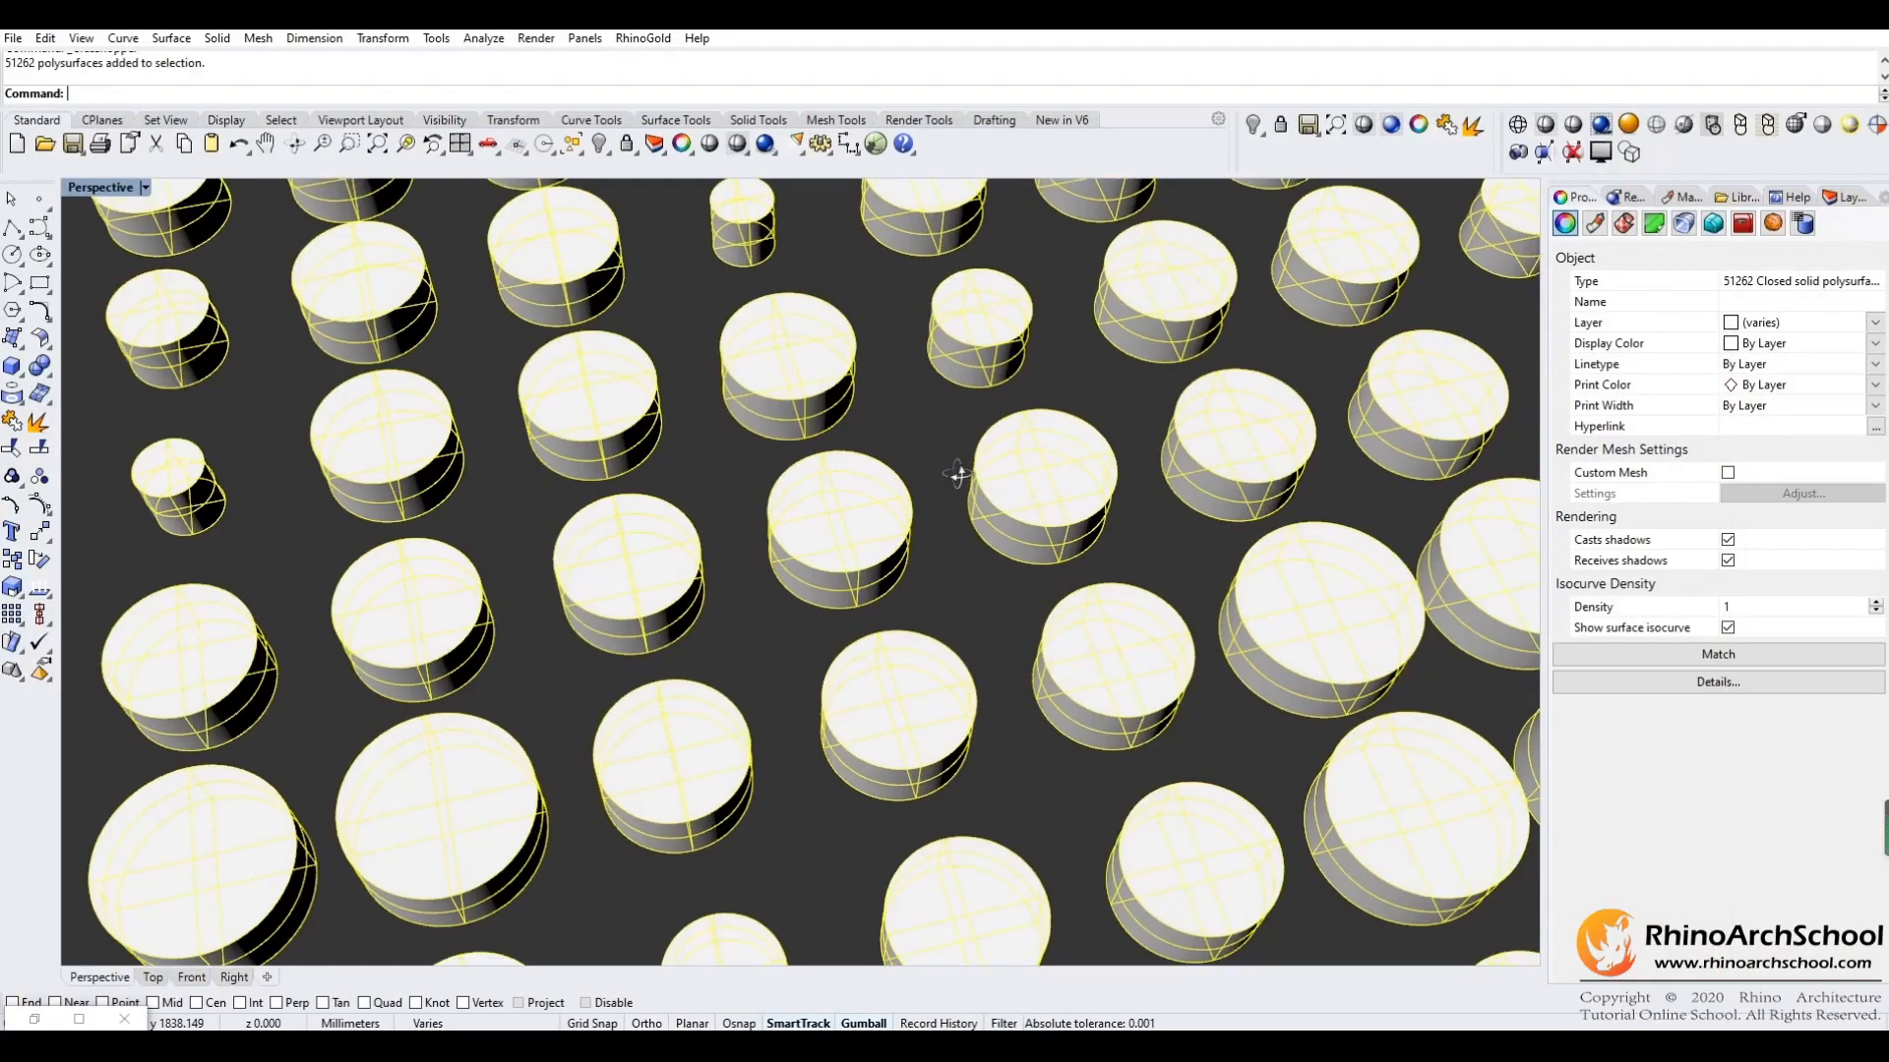
{"action": "right_click_drag", "start_coordinate": [958, 474], "coordinate": [961, 482]}
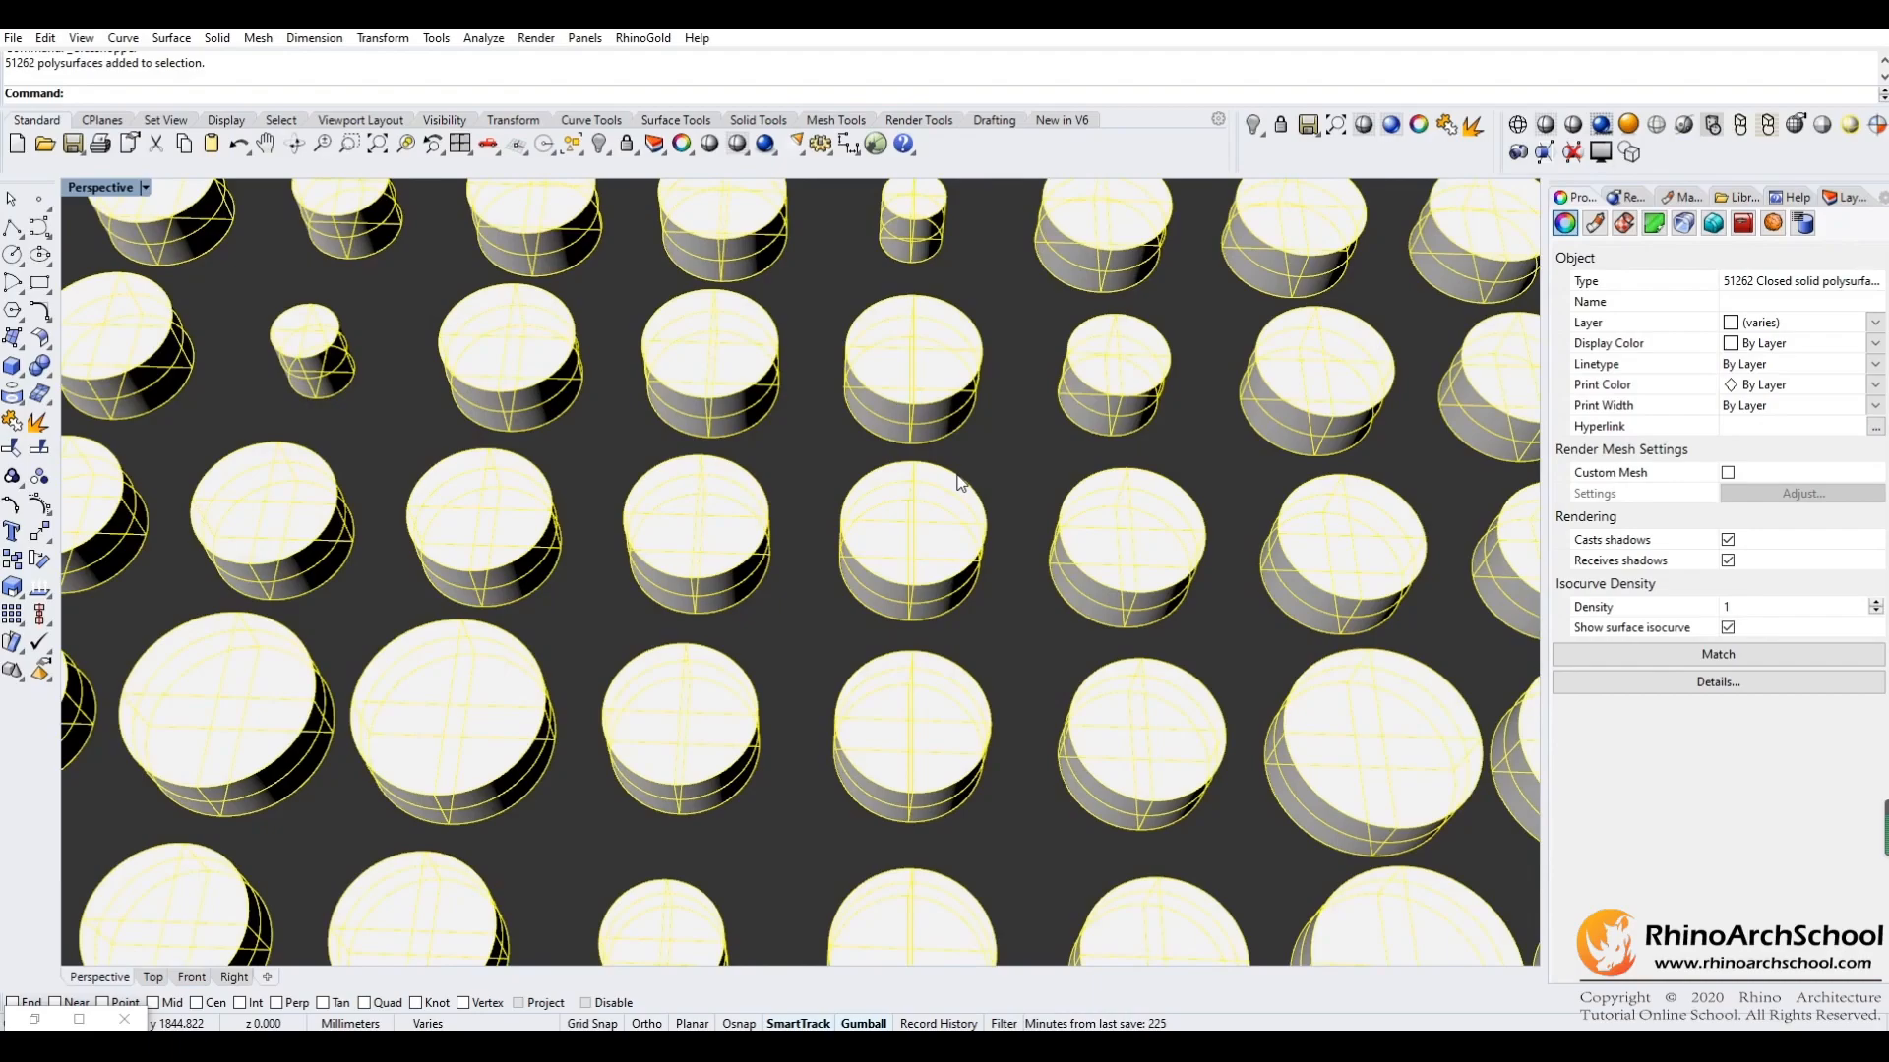
{"action": "scroll", "coordinate": [961, 482], "scroll_direction": "down", "scroll_amount": 8}
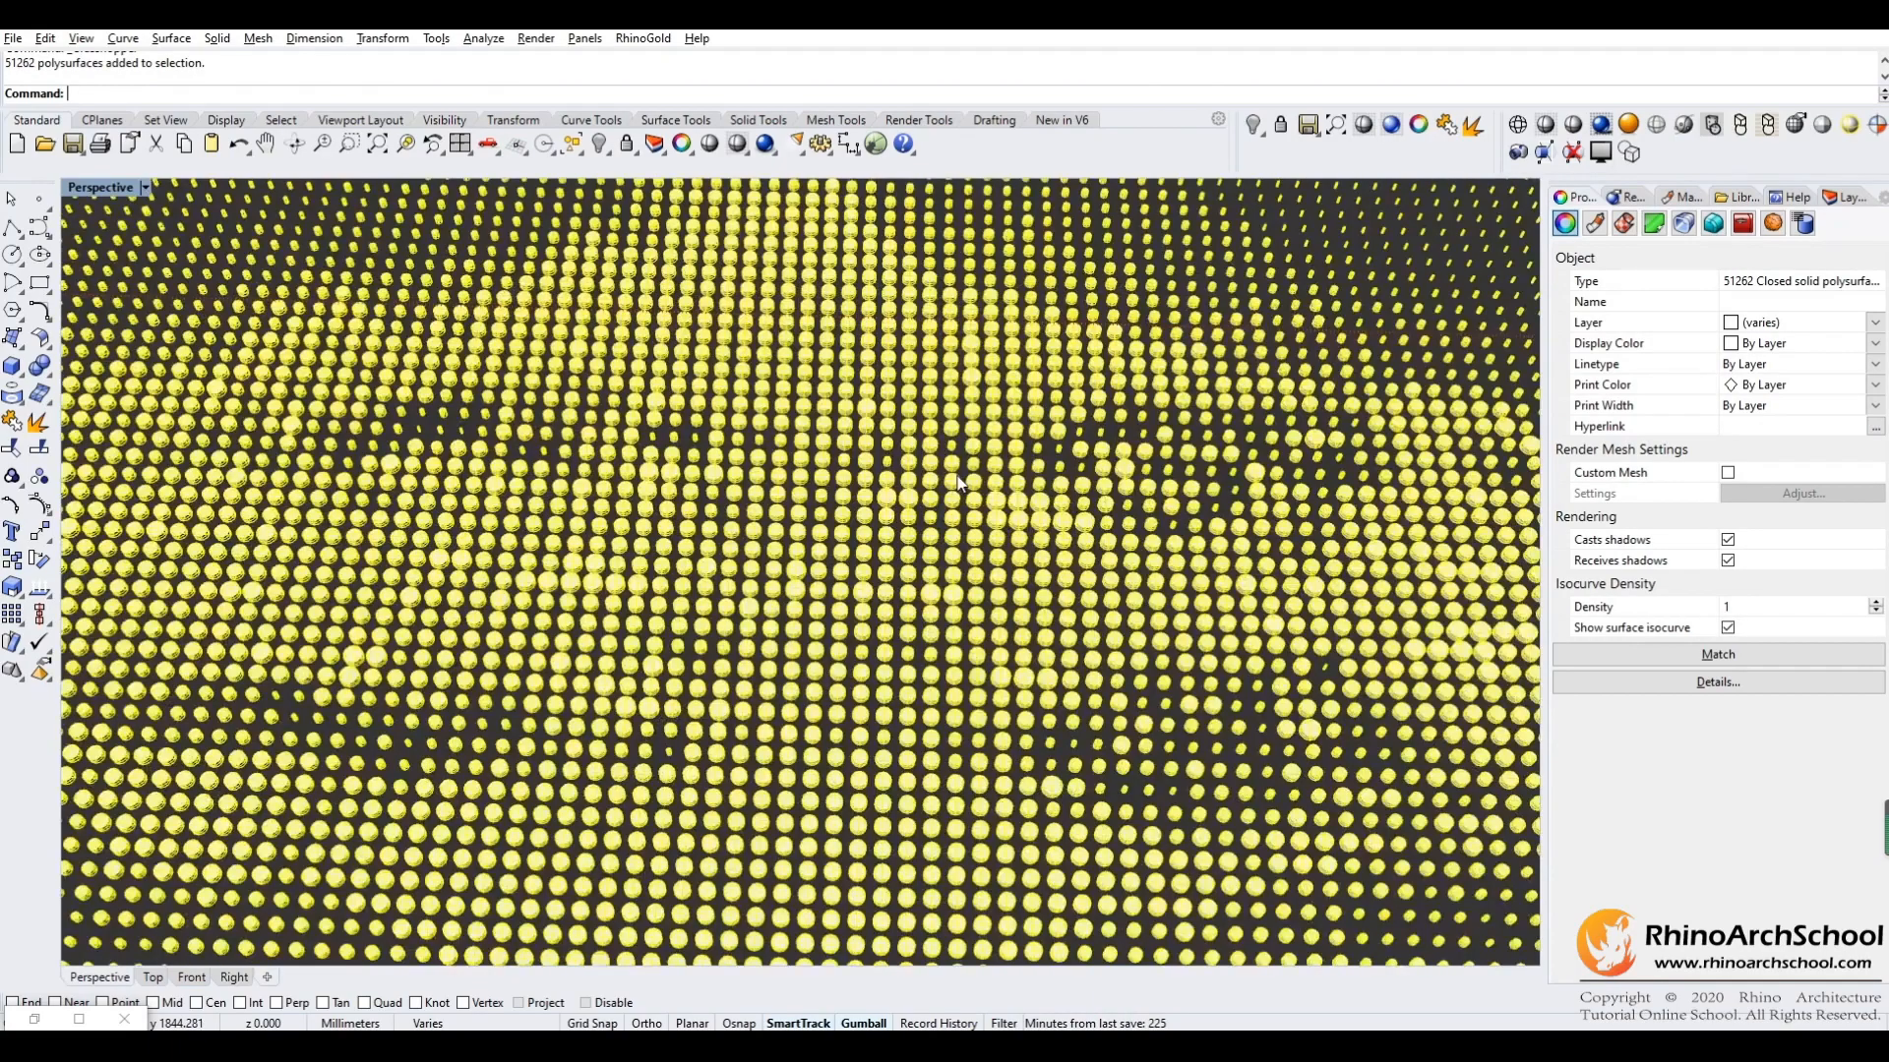
{"action": "scroll", "coordinate": [961, 482], "scroll_direction": "down", "scroll_amount": 8}
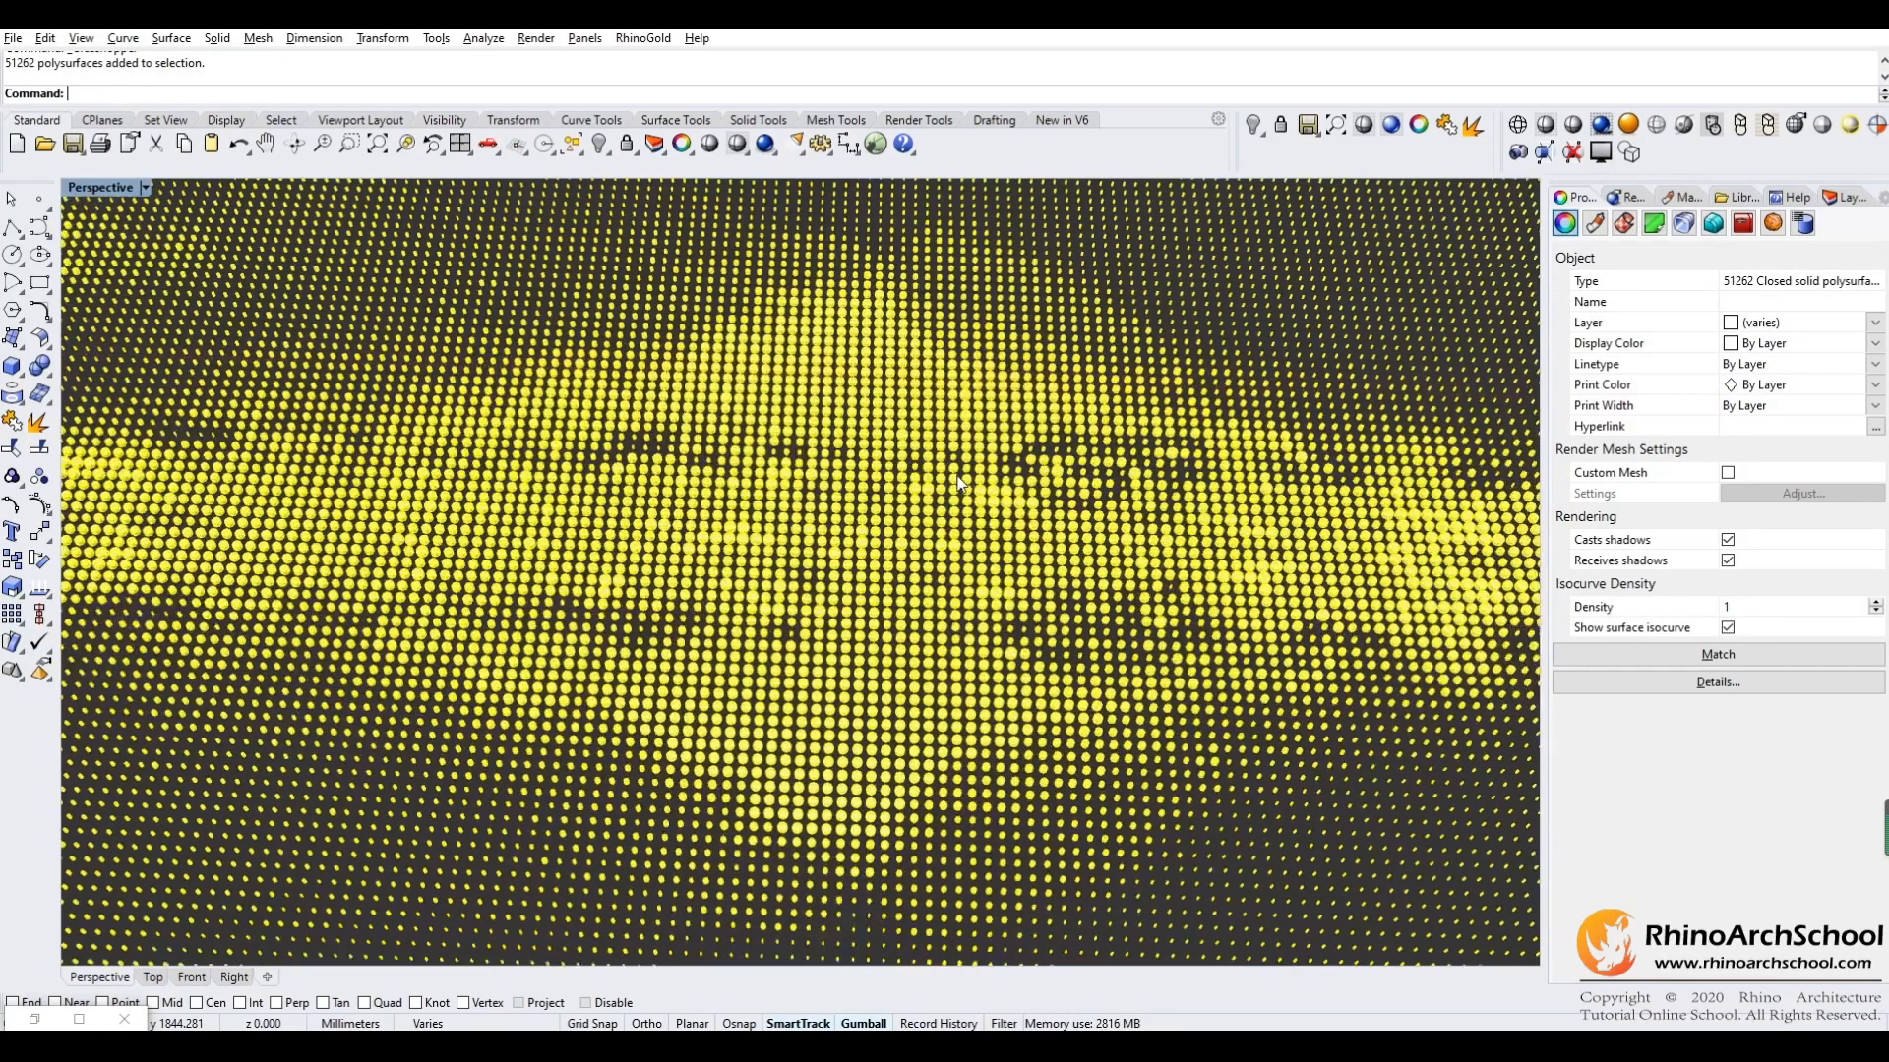
{"action": "scroll", "coordinate": [961, 482], "scroll_direction": "down", "scroll_amount": 6}
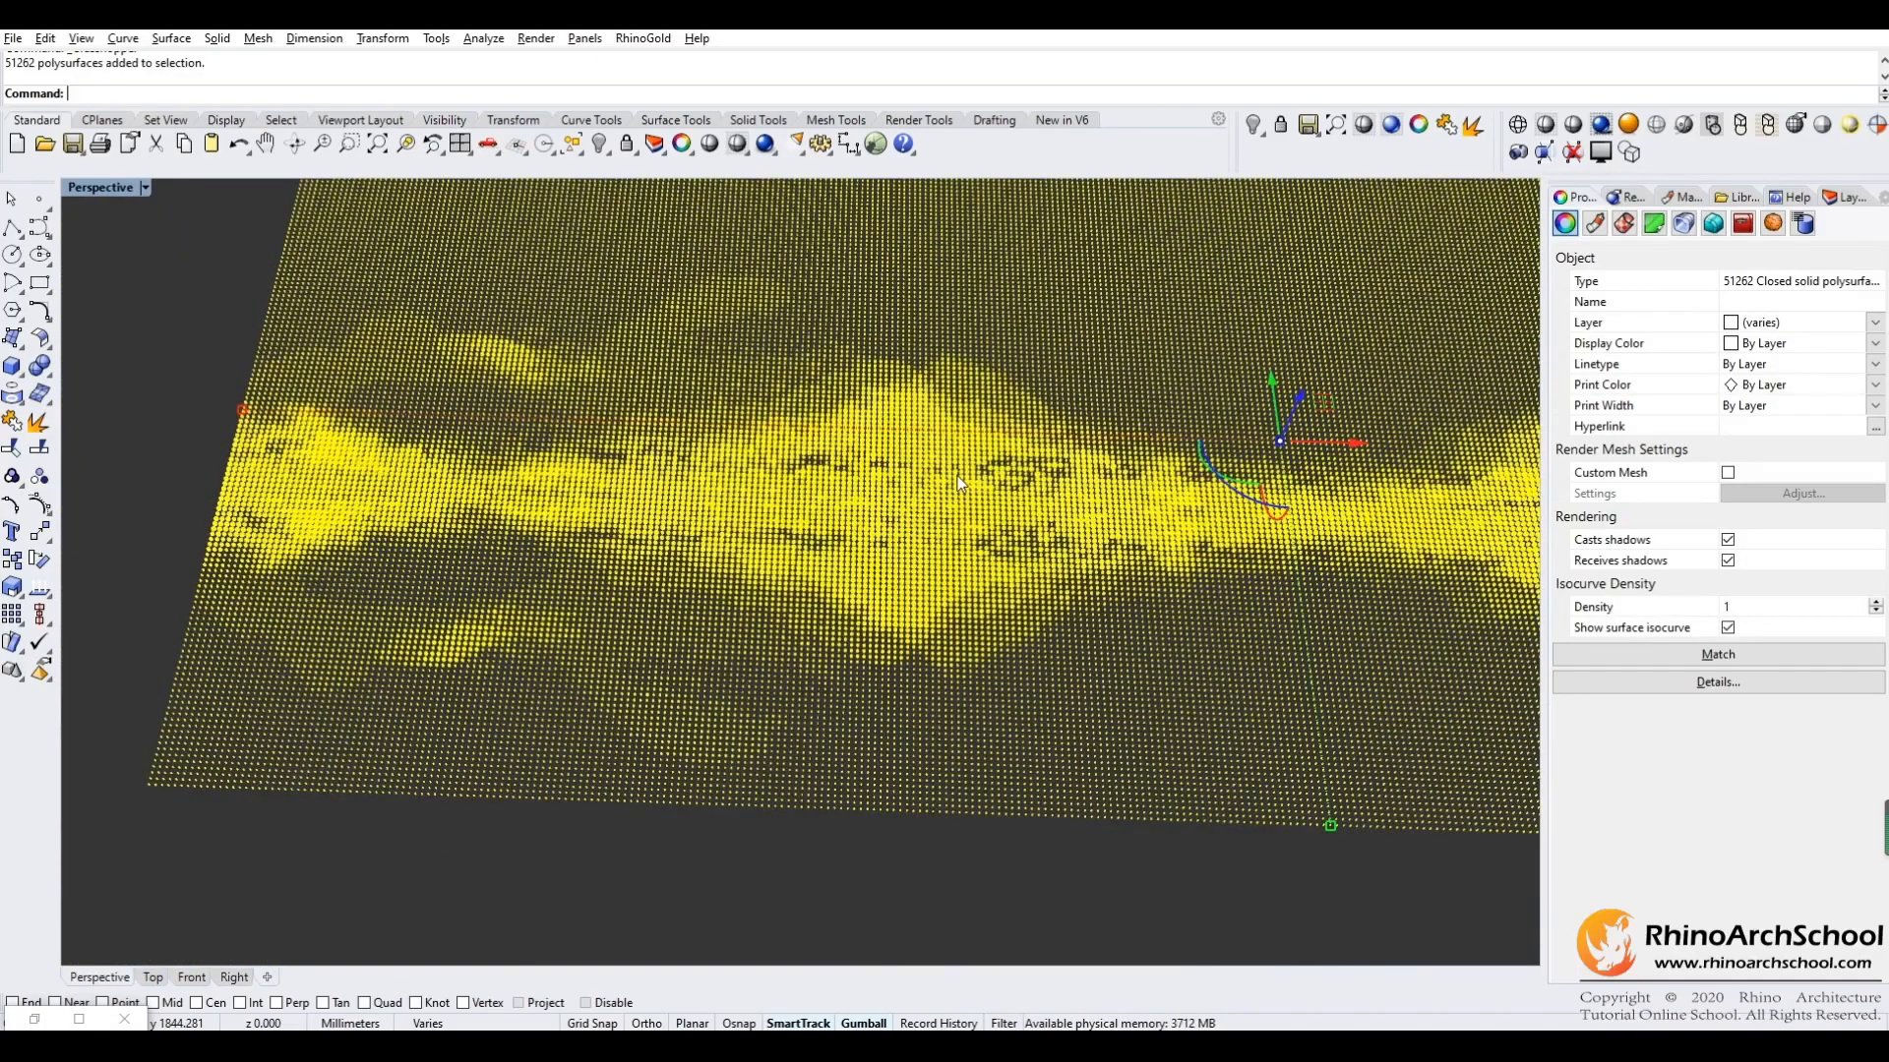
{"action": "key", "text": "alt"}
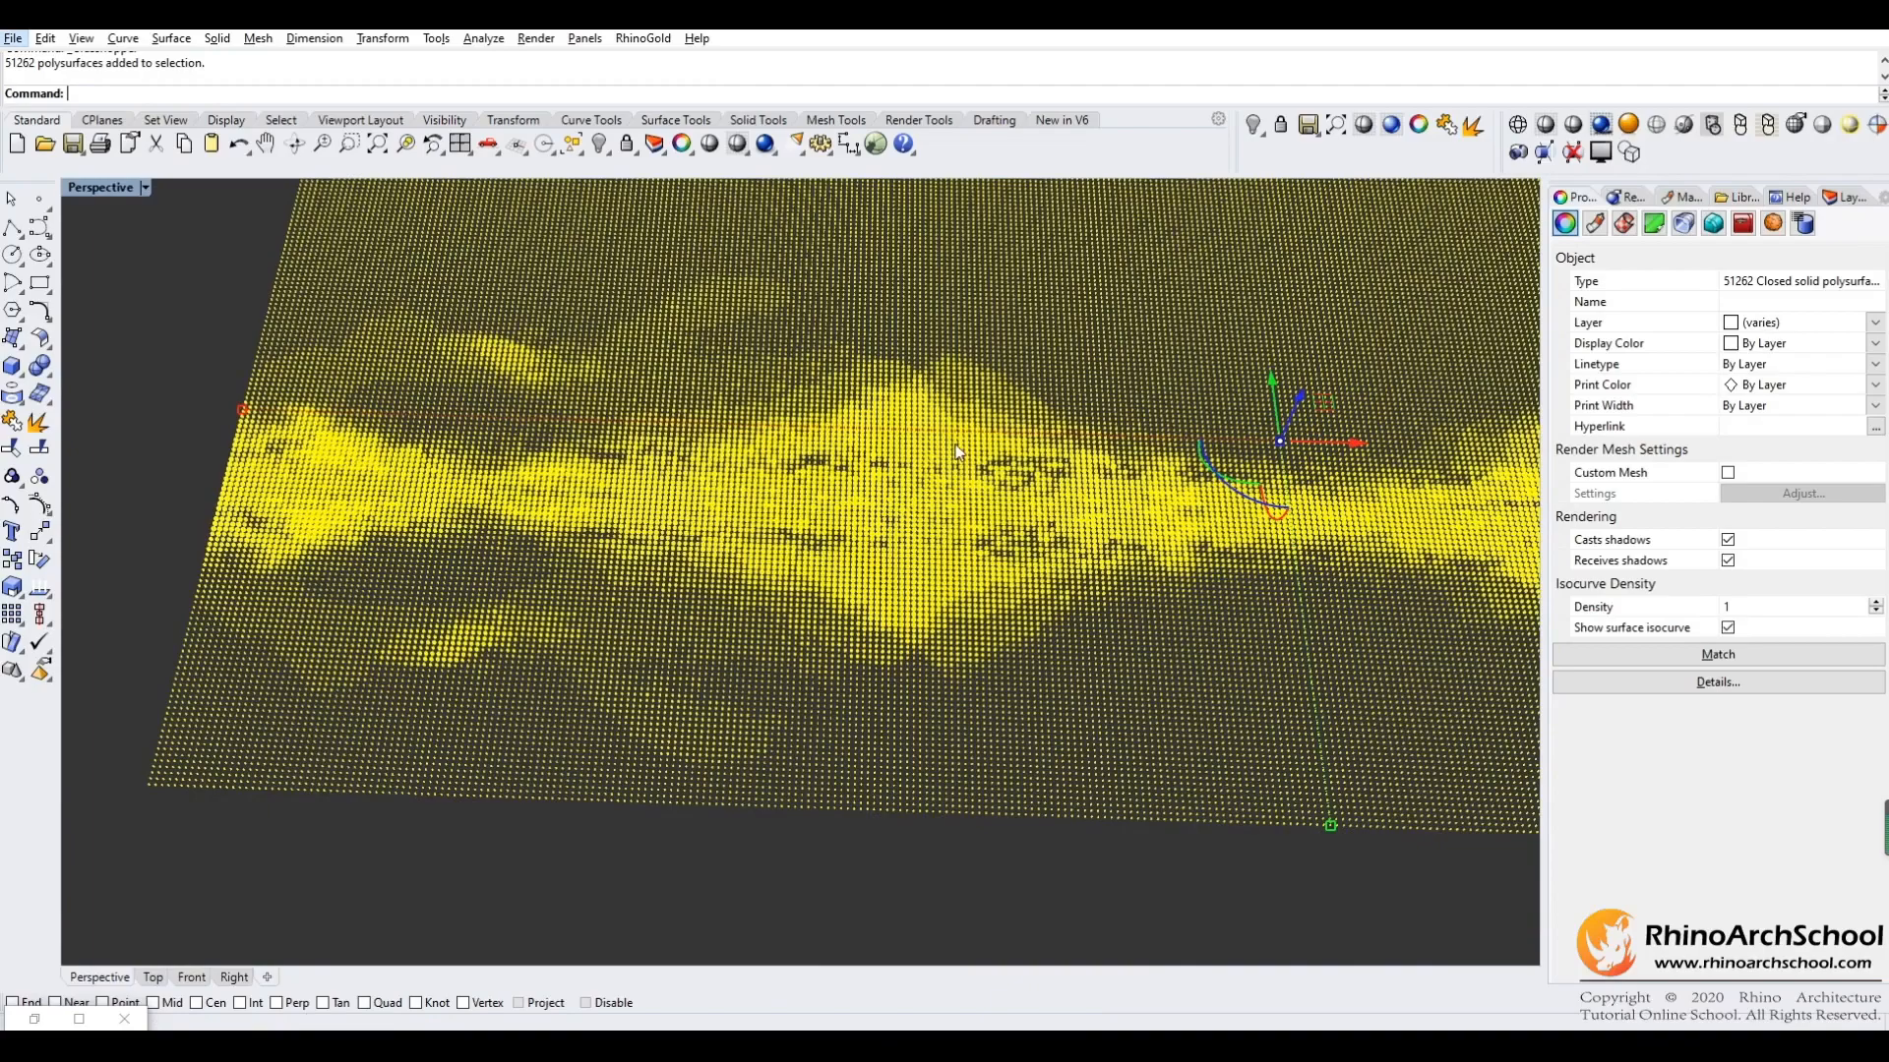
Reopen Grasshopper and look over the two rows of components that make up the pattern definition.
{"action": "left_click", "coordinate": [875, 146]}
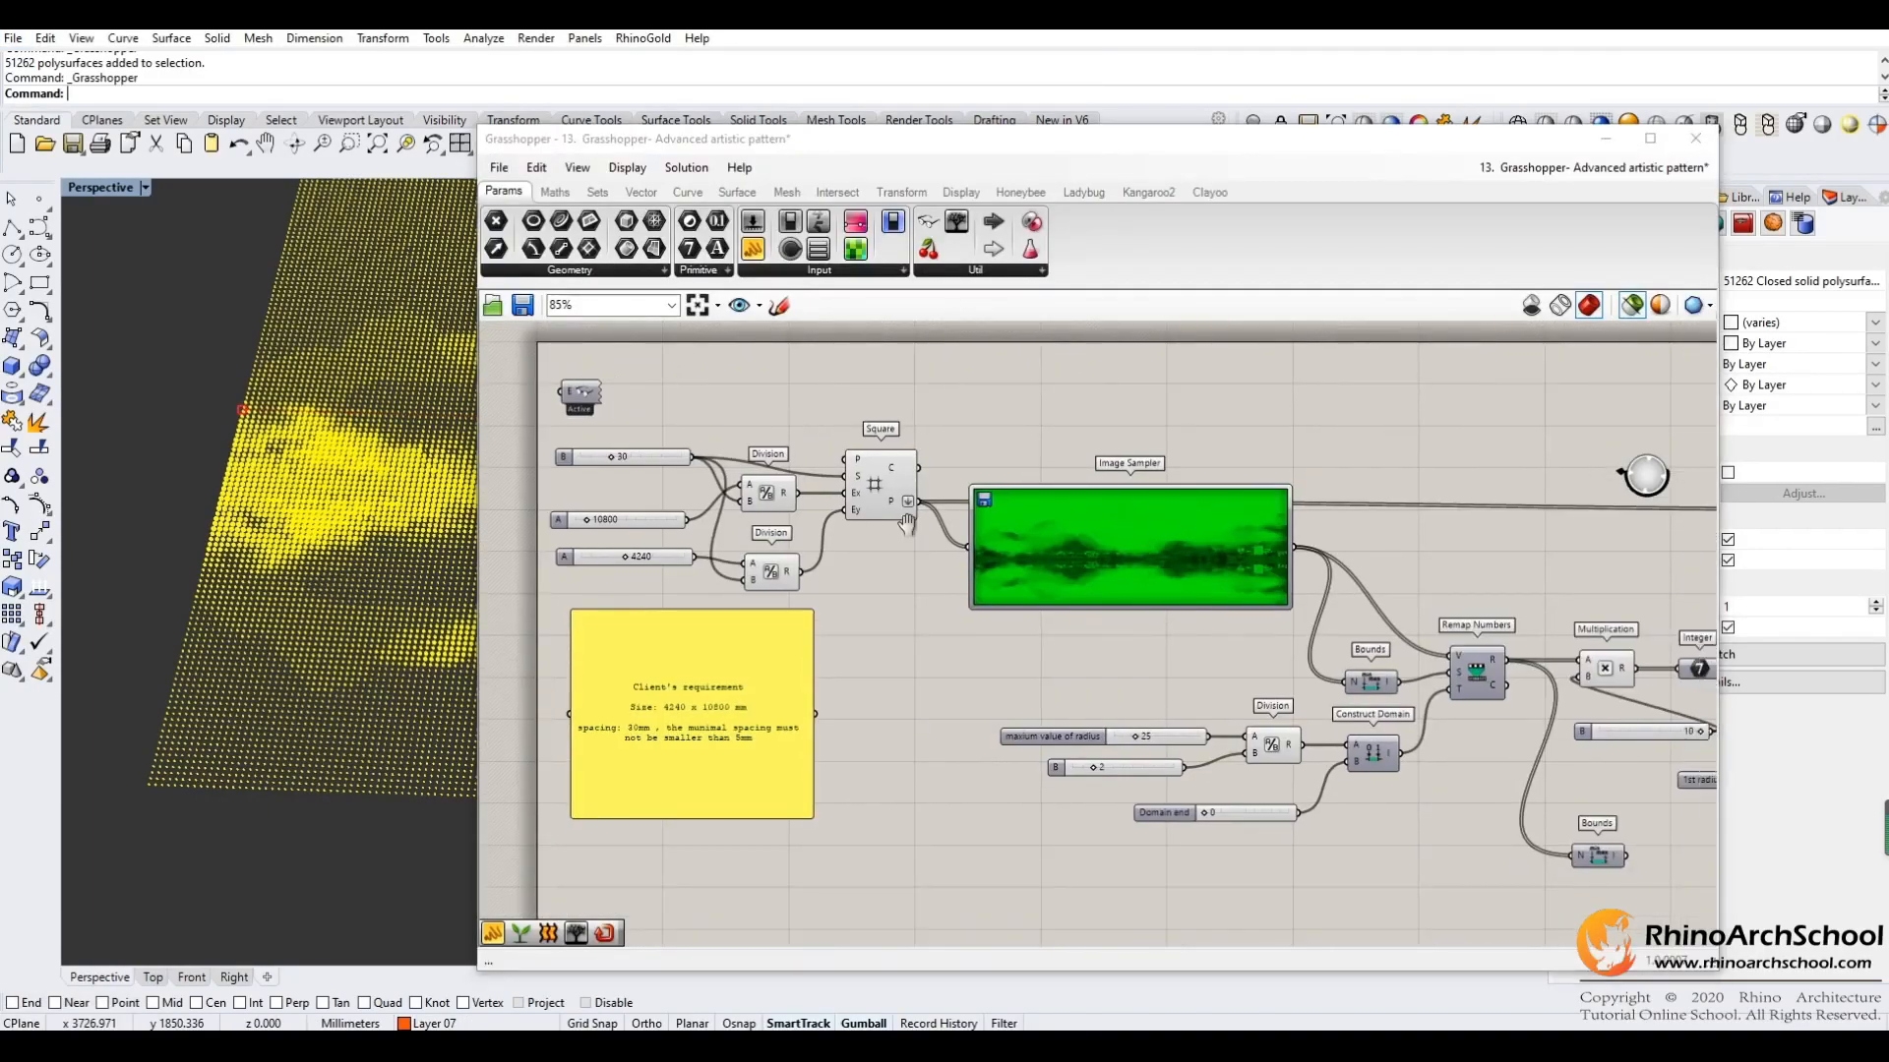
{"action": "scroll", "coordinate": [913, 533], "scroll_direction": "down", "scroll_amount": 3}
{"action": "scroll", "coordinate": [913, 533], "scroll_direction": "down", "scroll_amount": 3}
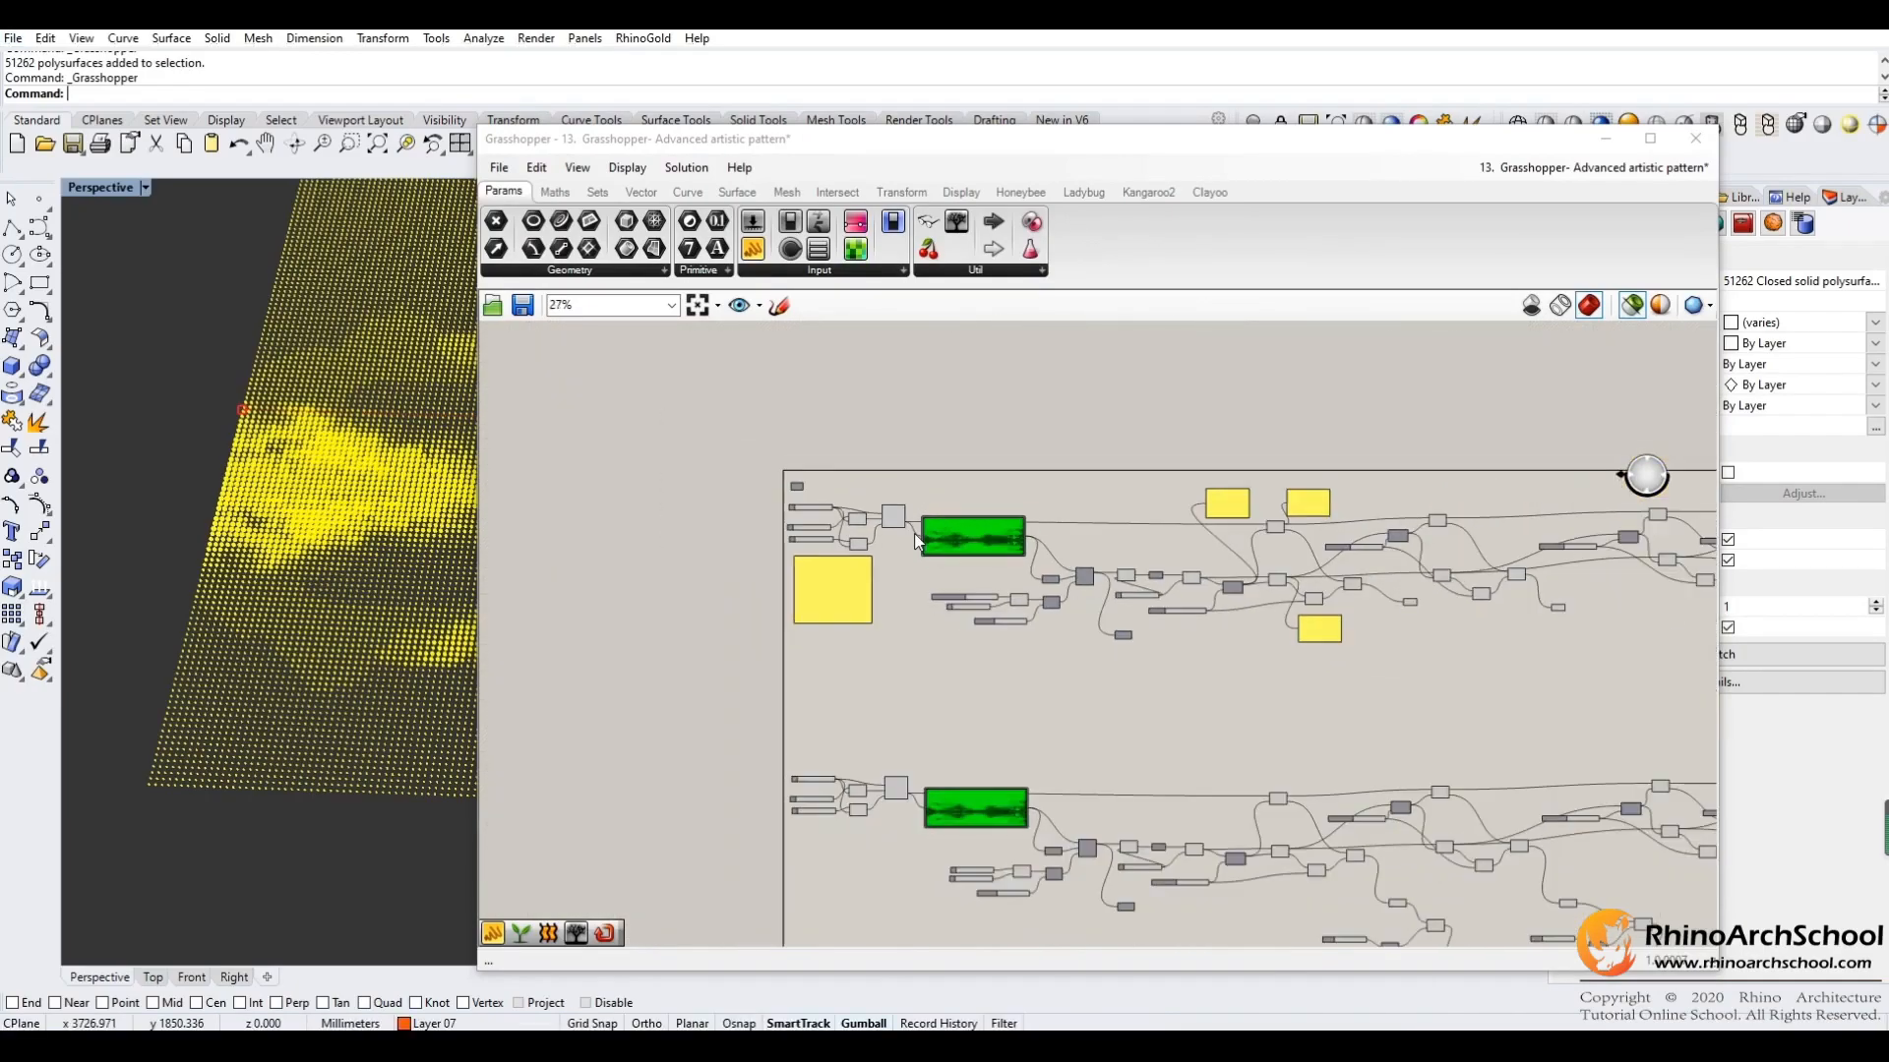
{"action": "right_click_drag", "start_coordinate": [1236, 688], "coordinate": [787, 704]}
{"action": "right_click_drag", "start_coordinate": [1180, 701], "coordinate": [1267, 620]}
{"action": "right_click_drag", "start_coordinate": [730, 621], "coordinate": [1158, 641]}
{"action": "scroll", "coordinate": [679, 529], "scroll_direction": "up", "scroll_amount": 2}
{"action": "right_click_drag", "start_coordinate": [1279, 622], "coordinate": [894, 615]}
{"action": "right_click_drag", "start_coordinate": [1231, 592], "coordinate": [1030, 580]}
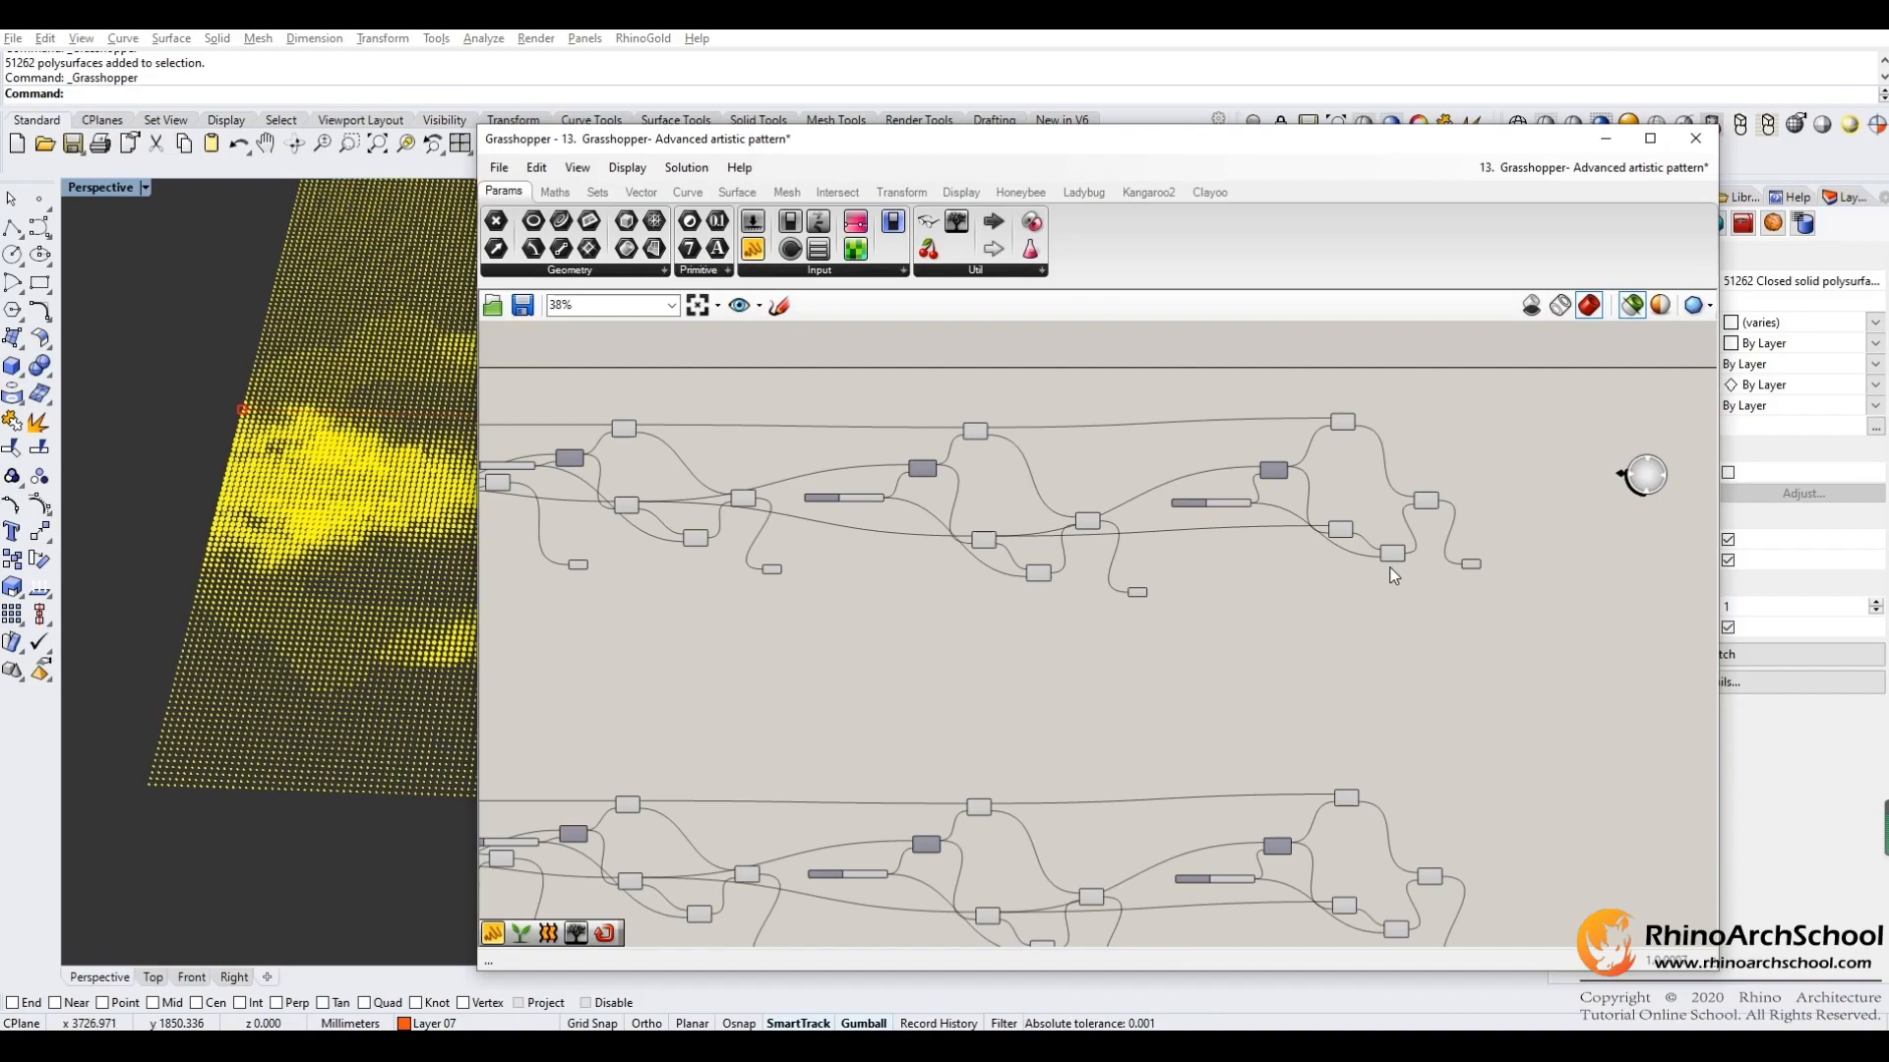
{"action": "right_click_drag", "start_coordinate": [555, 798], "coordinate": [1369, 432]}
{"action": "right_click_drag", "start_coordinate": [545, 604], "coordinate": [1096, 700]}
{"action": "right_click_drag", "start_coordinate": [813, 666], "coordinate": [872, 614]}
{"action": "right_click_drag", "start_coordinate": [1525, 752], "coordinate": [1063, 689]}
Inspect the Boundary Surfaces, Unit Z, Extrude and Brep components, including the contents of the Brep container.
{"action": "scroll", "coordinate": [1062, 688], "scroll_direction": "up", "scroll_amount": 3}
{"action": "scroll", "coordinate": [1058, 659], "scroll_direction": "up", "scroll_amount": 6}
{"action": "right_click_drag", "start_coordinate": [924, 492], "coordinate": [1017, 572]}
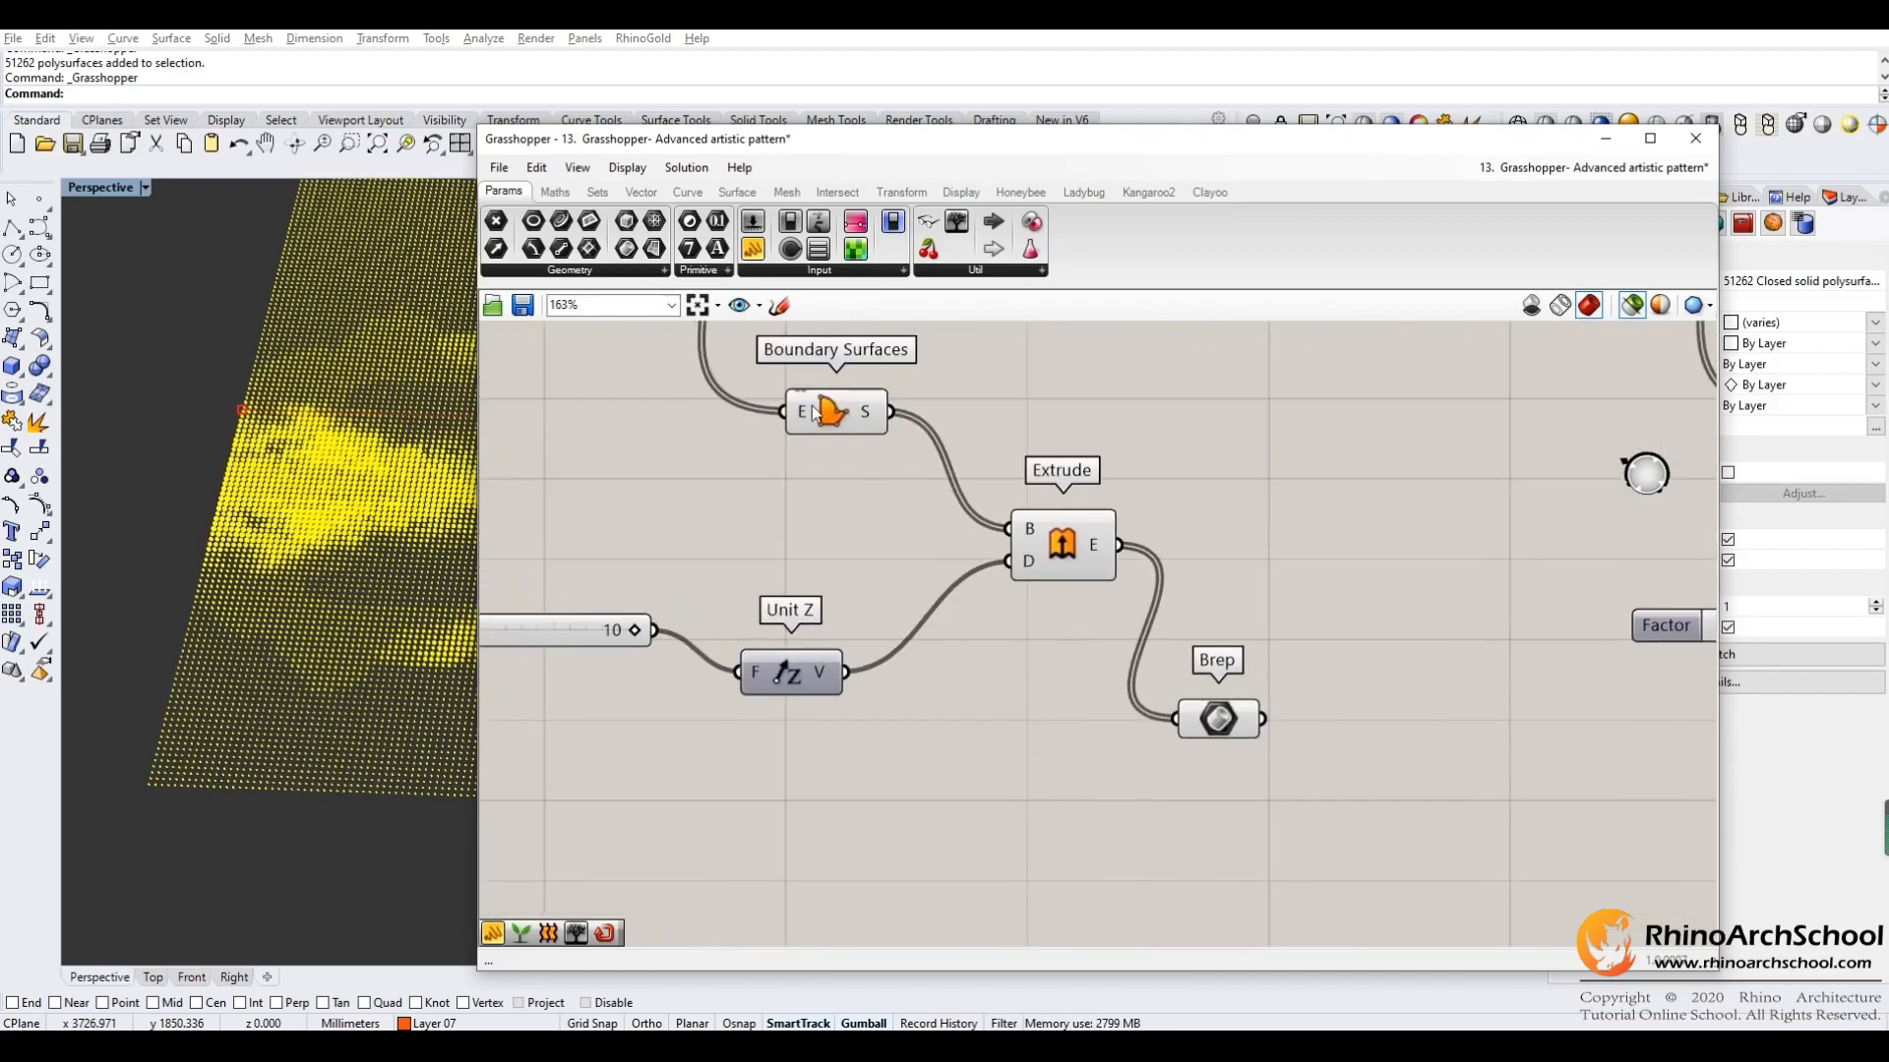
{"action": "right_click_drag", "start_coordinate": [842, 418], "coordinate": [939, 539]}
{"action": "right_click_drag", "start_coordinate": [1180, 836], "coordinate": [1082, 764]}
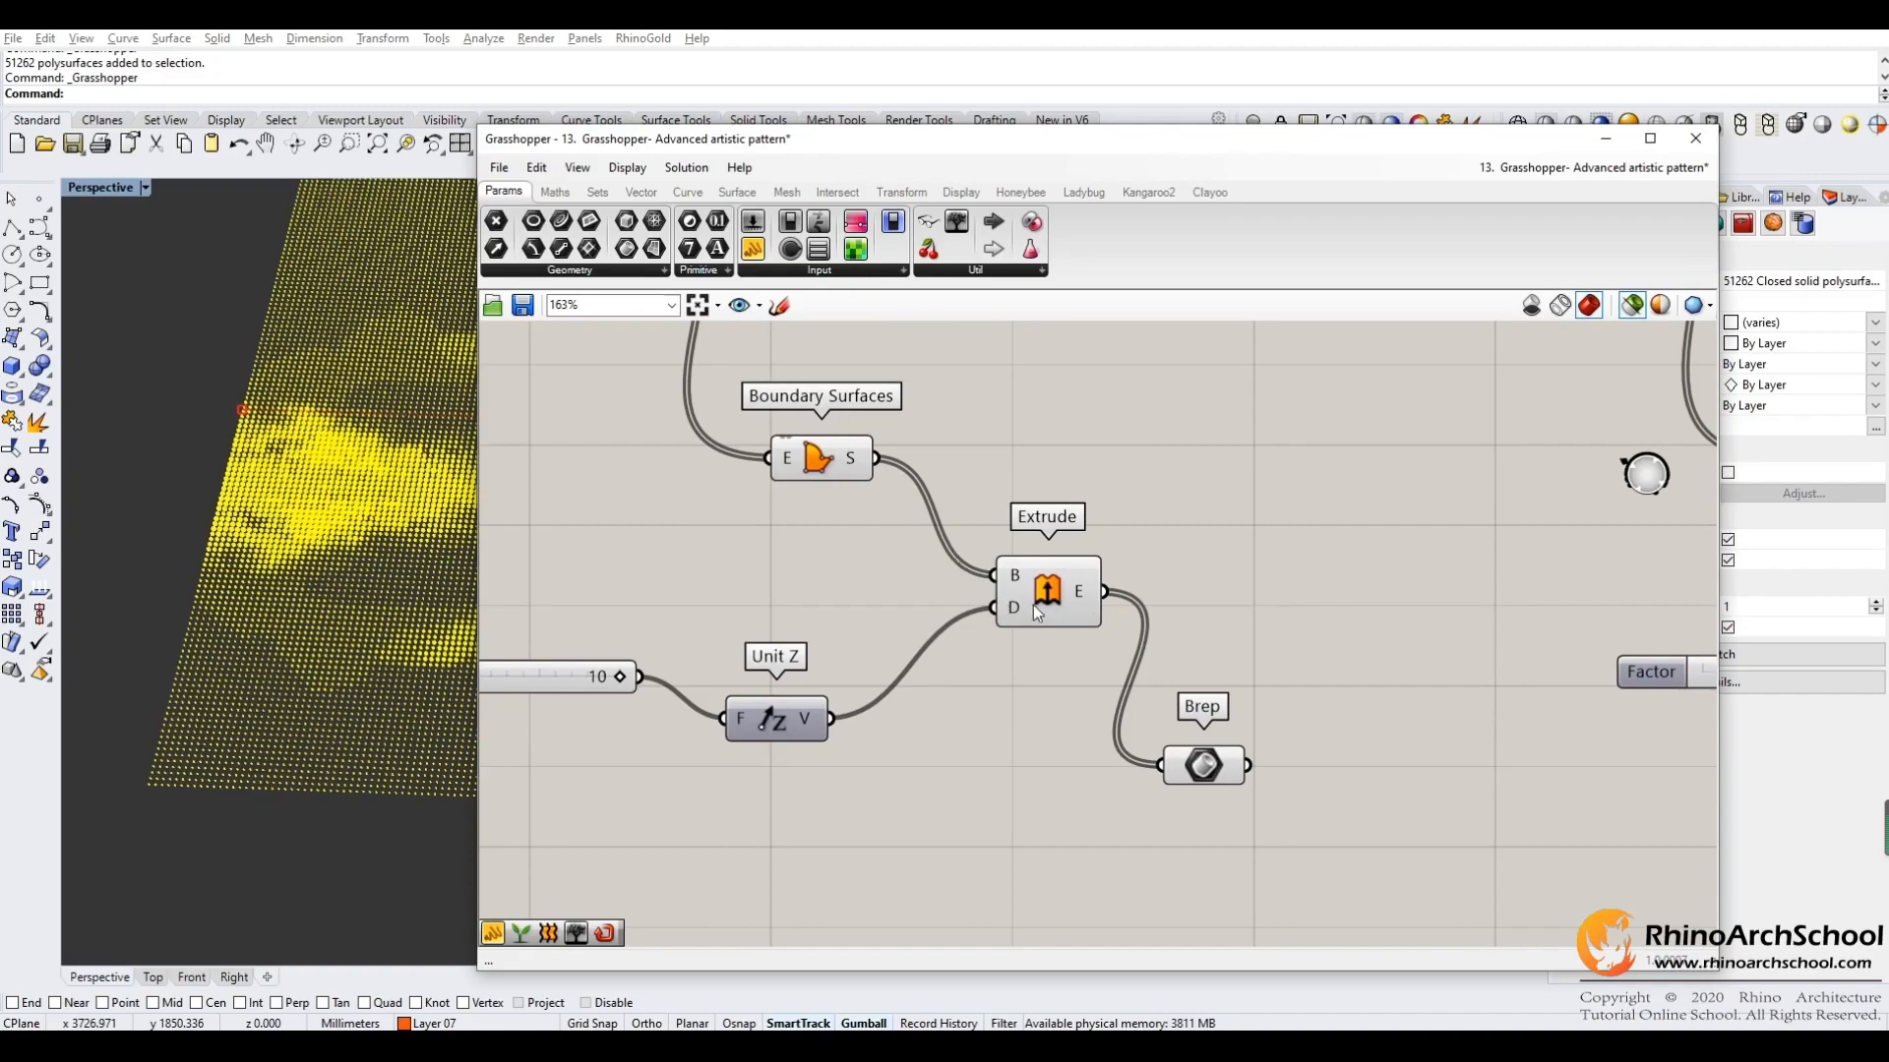
{"action": "right_click_drag", "start_coordinate": [1231, 787], "coordinate": [1105, 717]}
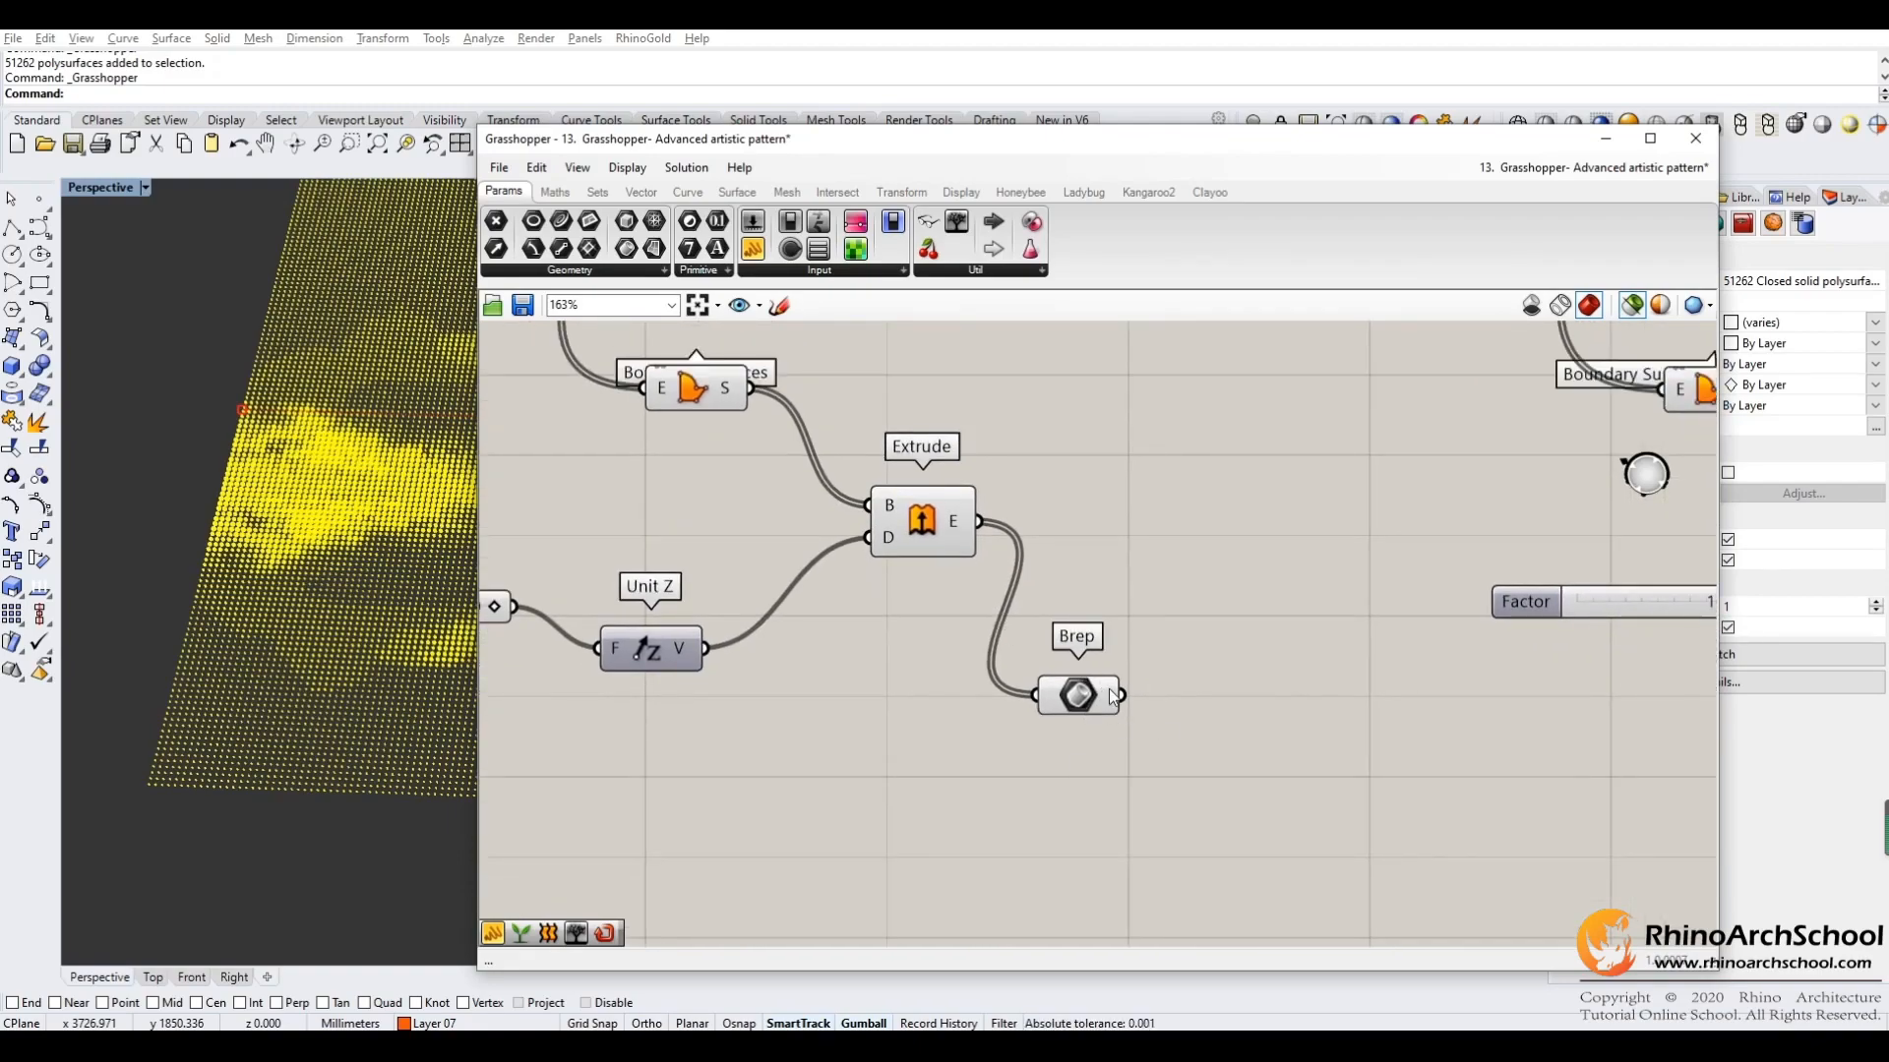
{"action": "mouse_move", "coordinate": [1102, 691]}
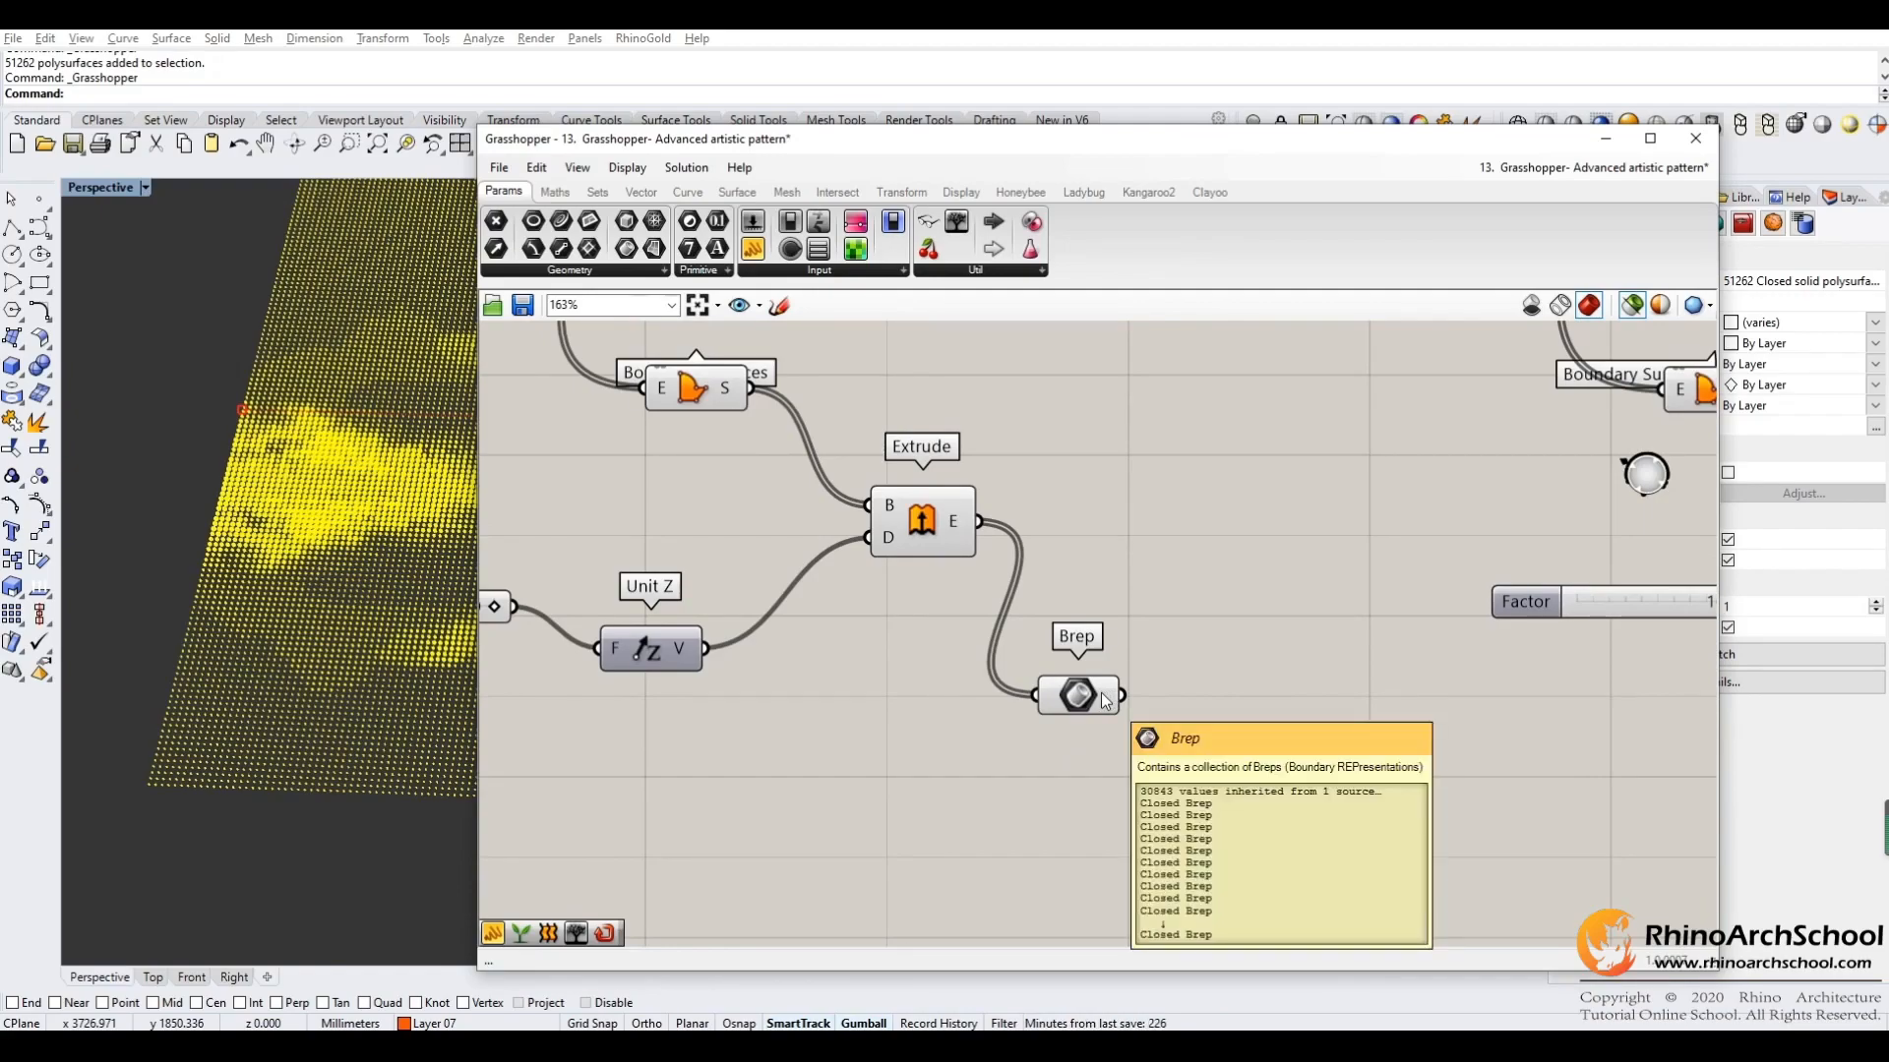
{"action": "right_click_drag", "start_coordinate": [1056, 641], "coordinate": [997, 691]}
{"action": "right_click_drag", "start_coordinate": [1061, 793], "coordinate": [1094, 714]}
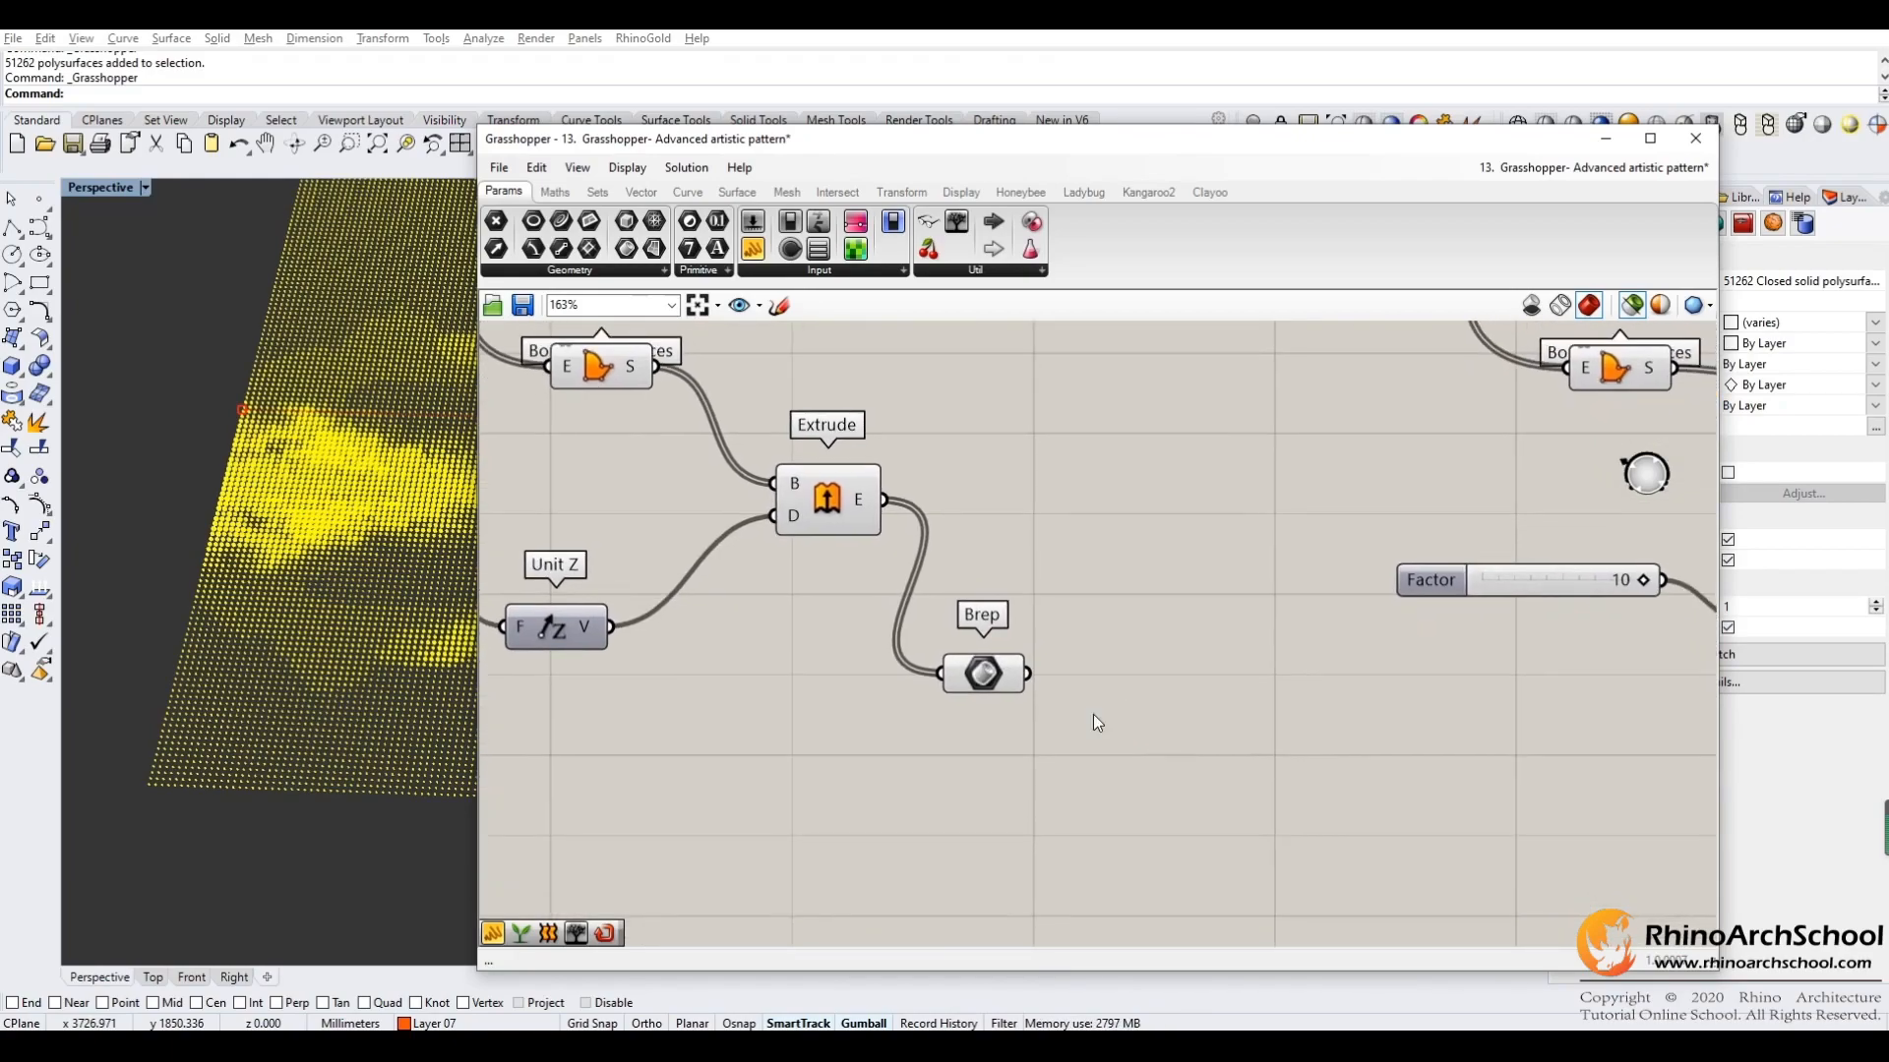
Reposition the Grasshopper window and examine the start of the definition with the sliders, Square grid and client's requirement panel.
{"action": "left_click_drag", "start_coordinate": [983, 139], "coordinate": [1275, 151]}
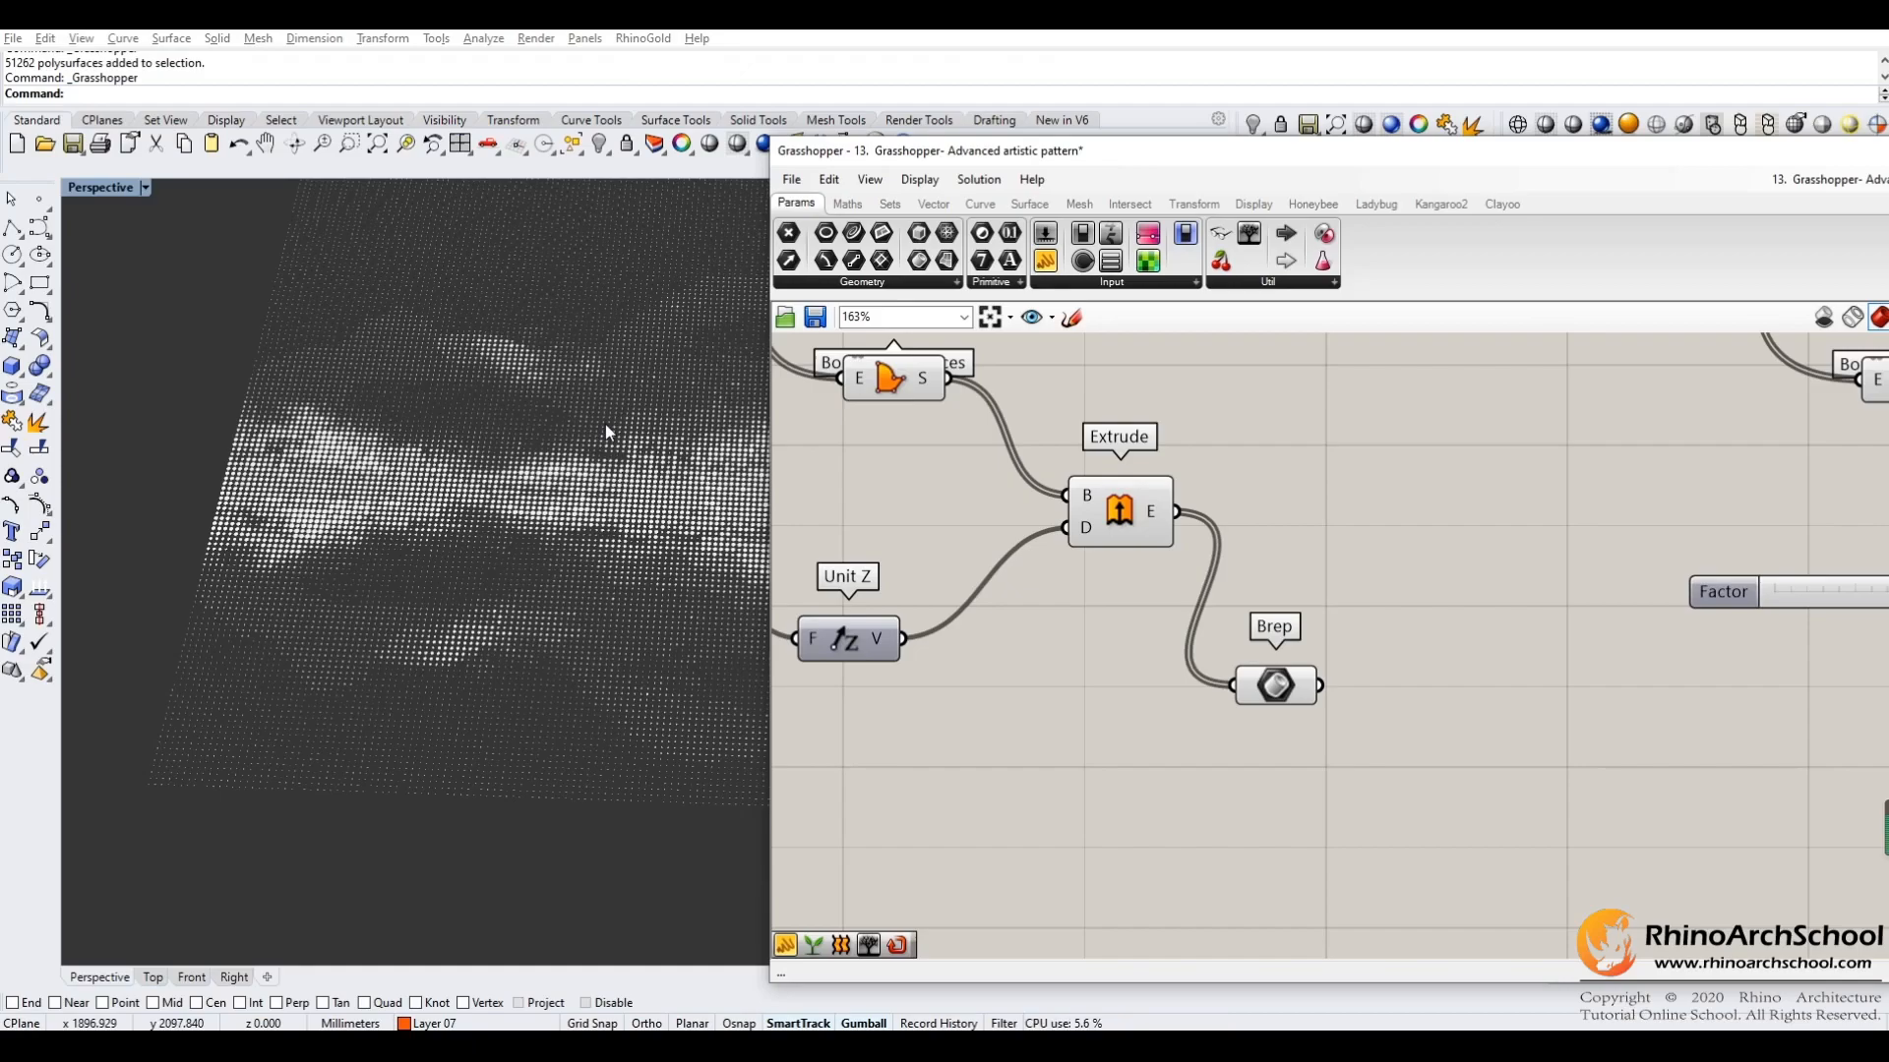
{"action": "left_click_drag", "start_coordinate": [1200, 155], "coordinate": [957, 170]}
{"action": "scroll", "coordinate": [1147, 531], "scroll_direction": "down", "scroll_amount": 4}
{"action": "right_click_drag", "start_coordinate": [822, 366], "coordinate": [1124, 611]}
{"action": "right_click_drag", "start_coordinate": [792, 404], "coordinate": [1092, 581]}
{"action": "scroll", "coordinate": [1052, 561], "scroll_direction": "down", "scroll_amount": 2}
{"action": "right_click_drag", "start_coordinate": [708, 384], "coordinate": [1017, 634]}
{"action": "right_click_drag", "start_coordinate": [790, 427], "coordinate": [927, 598]}
{"action": "scroll", "coordinate": [983, 549], "scroll_direction": "up", "scroll_amount": 5}
{"action": "right_click_drag", "start_coordinate": [1702, 730], "coordinate": [1511, 681]}
{"action": "right_click_drag", "start_coordinate": [824, 582], "coordinate": [1010, 605]}
{"action": "right_click_drag", "start_coordinate": [902, 569], "coordinate": [1254, 651]}
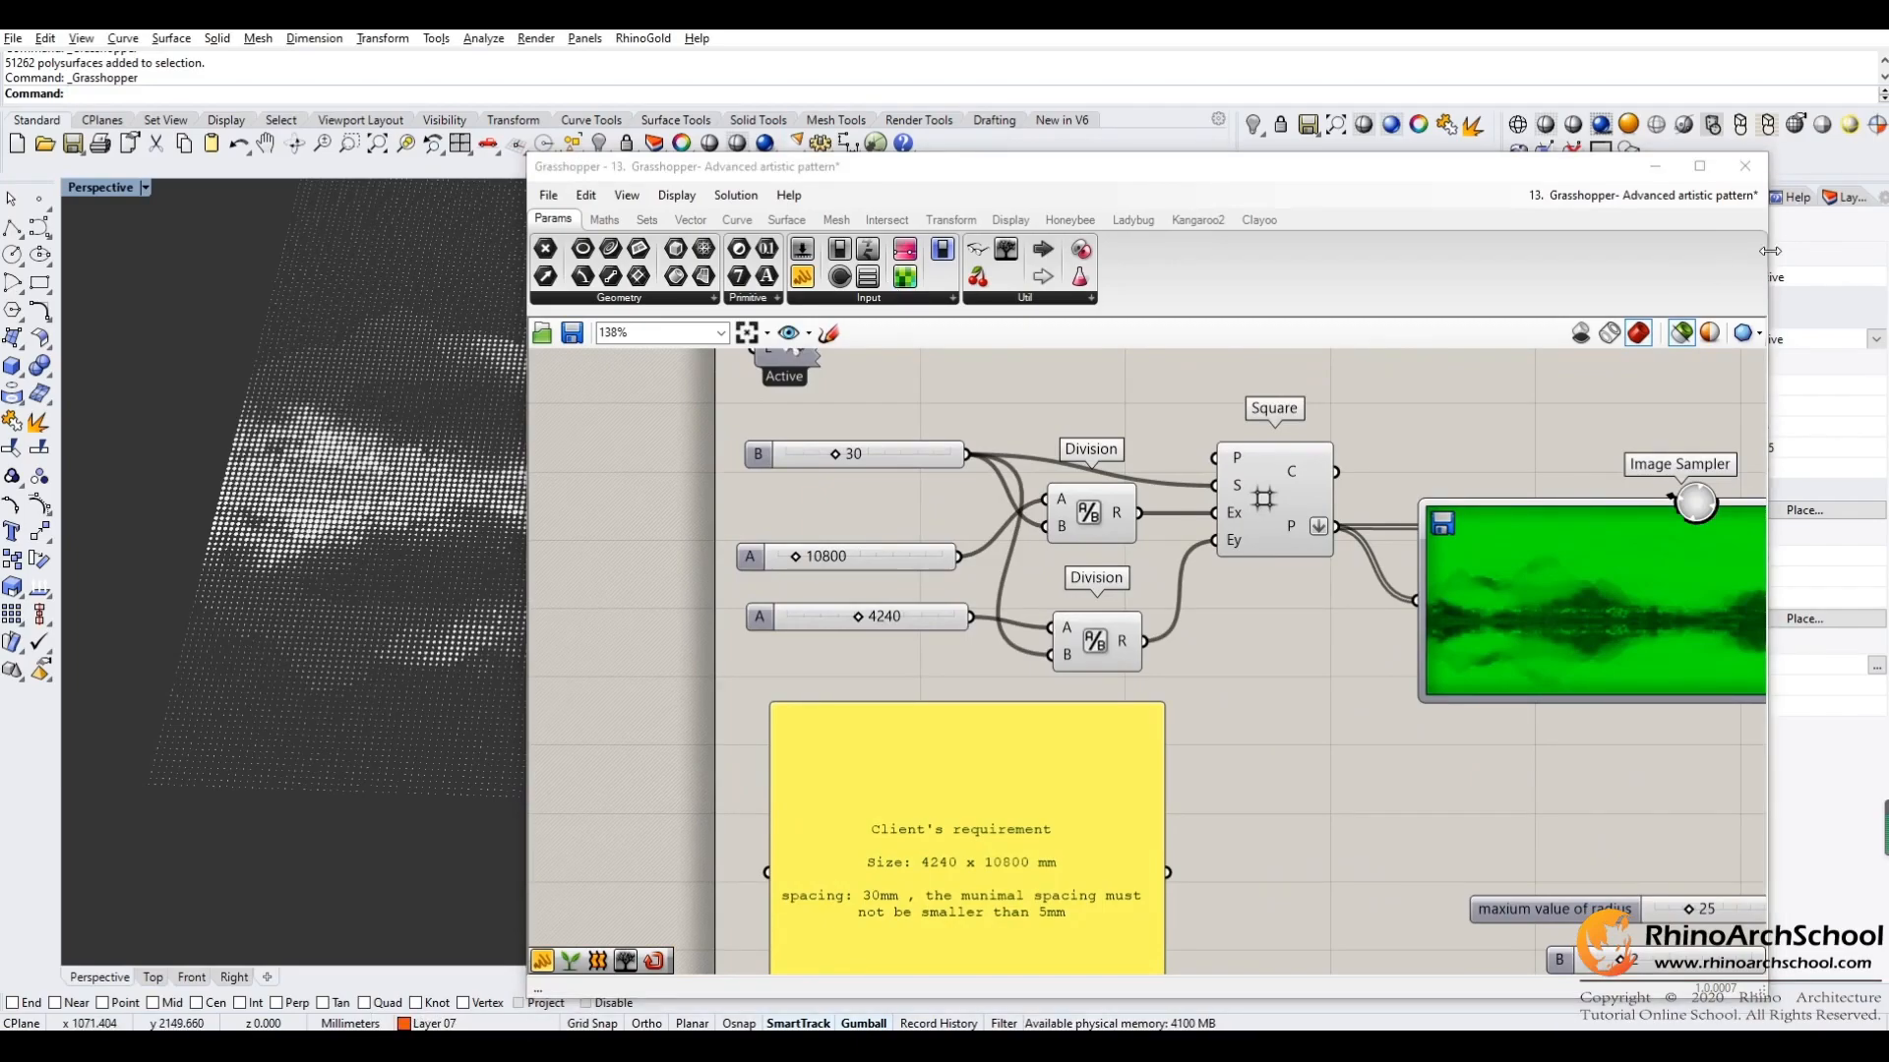
Minimize Grasshopper and examine the full extent of the baked pattern in the perspective view.
{"action": "left_click", "coordinate": [1655, 165]}
{"action": "right_click_drag", "start_coordinate": [982, 658], "coordinate": [814, 670], "text": "shift"}
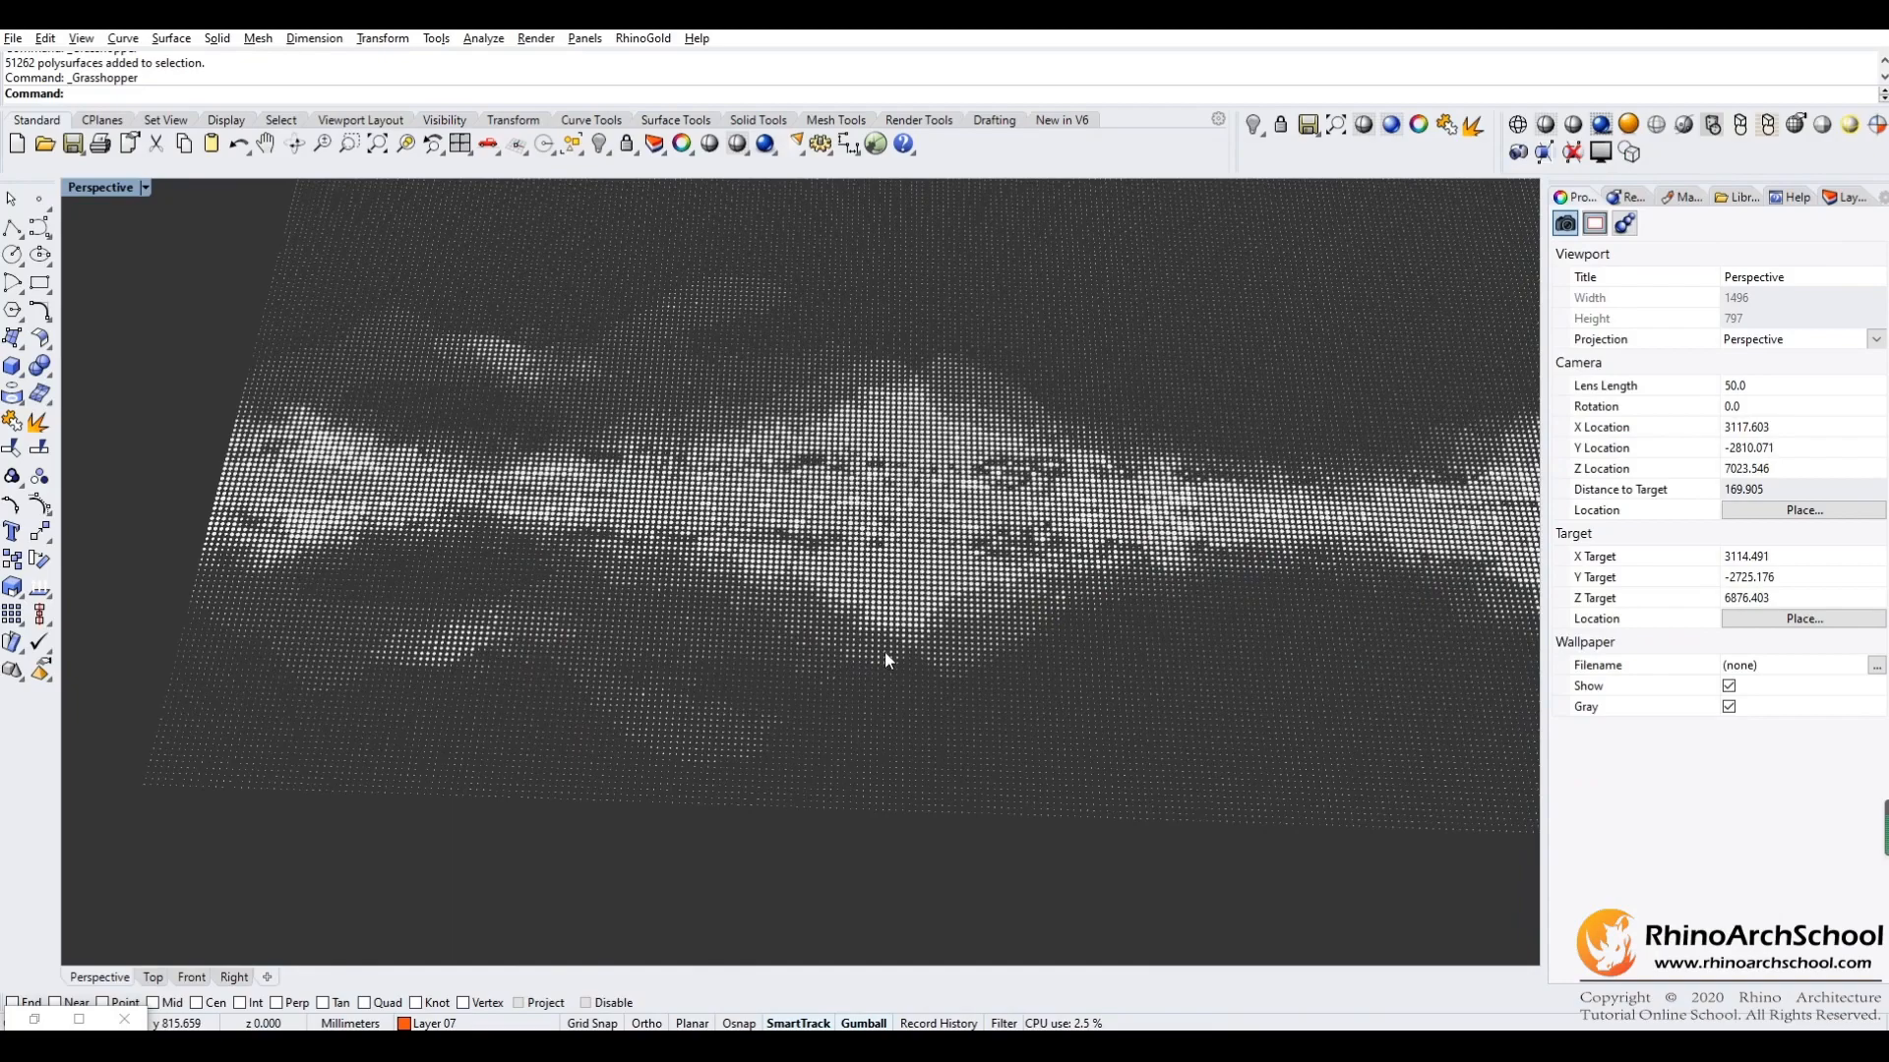
{"action": "right_click_drag", "start_coordinate": [889, 800], "coordinate": [952, 898], "text": "ctrl"}
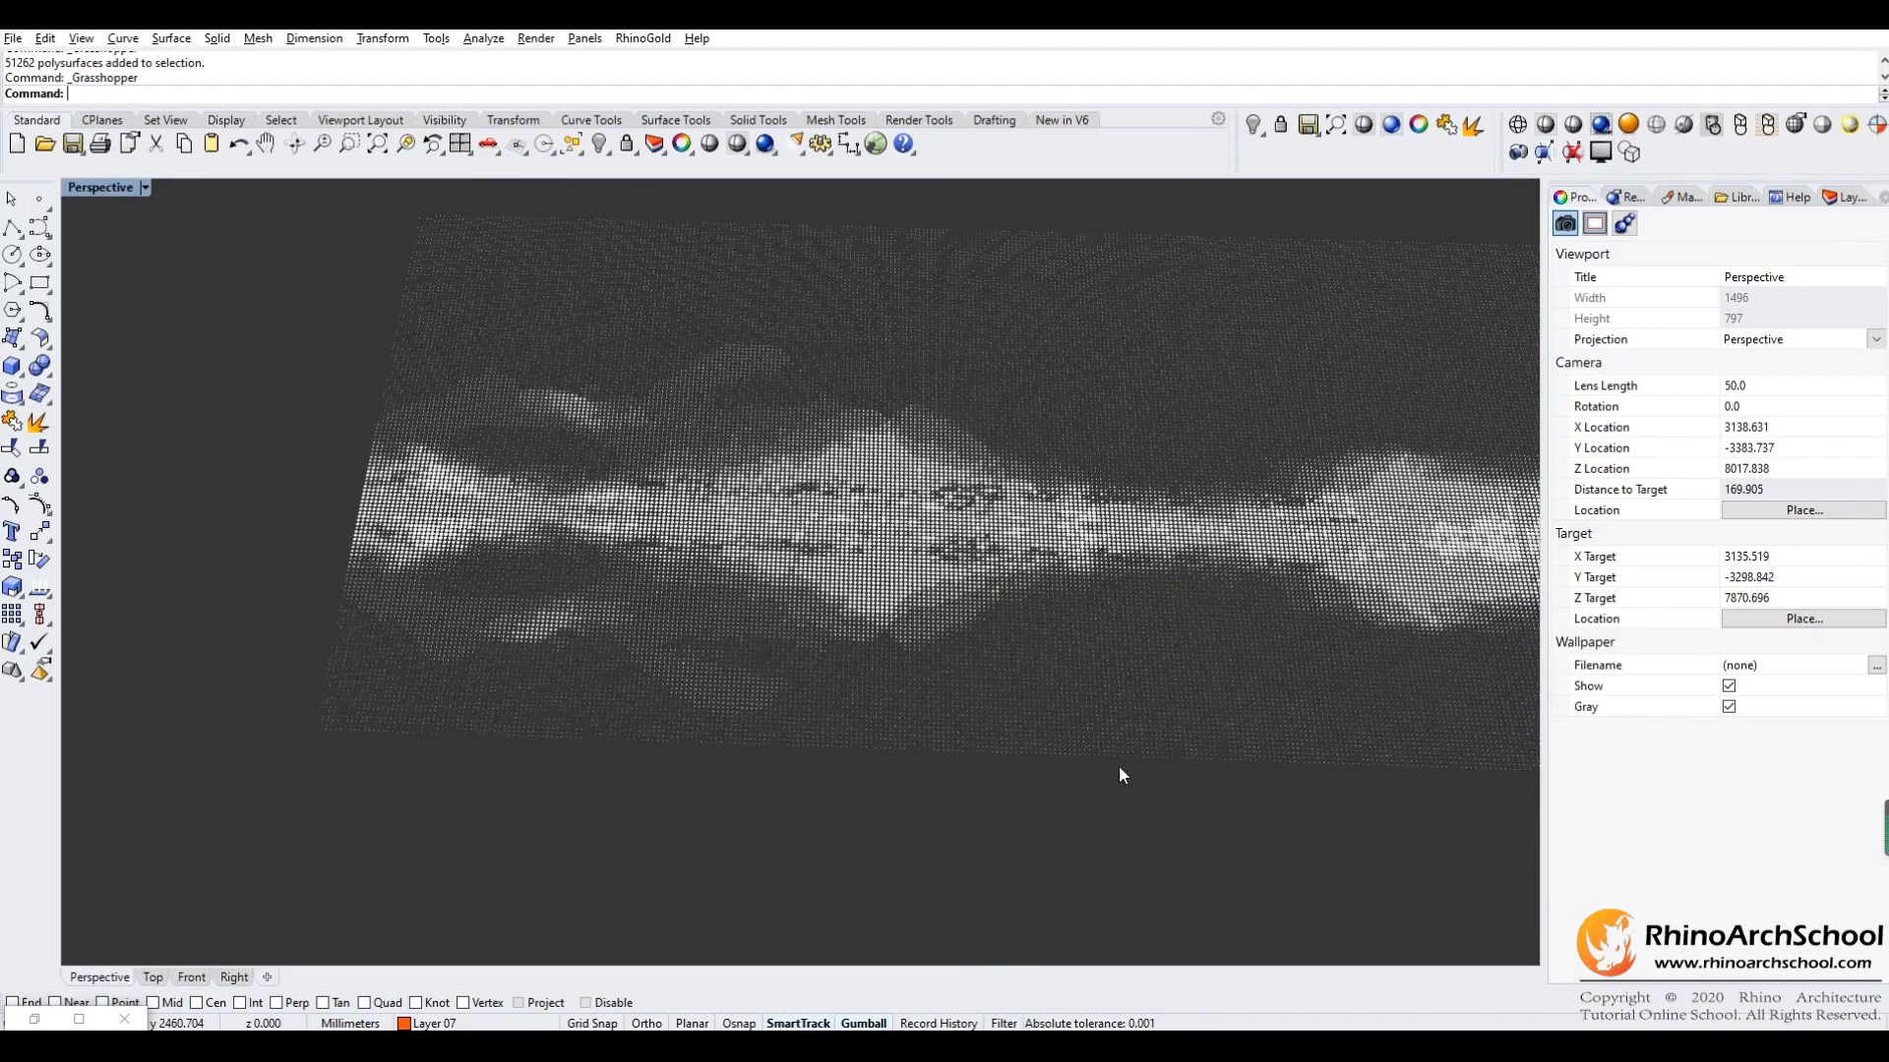
{"action": "right_click_drag", "start_coordinate": [1029, 646], "coordinate": [348, 849], "text": "shift"}
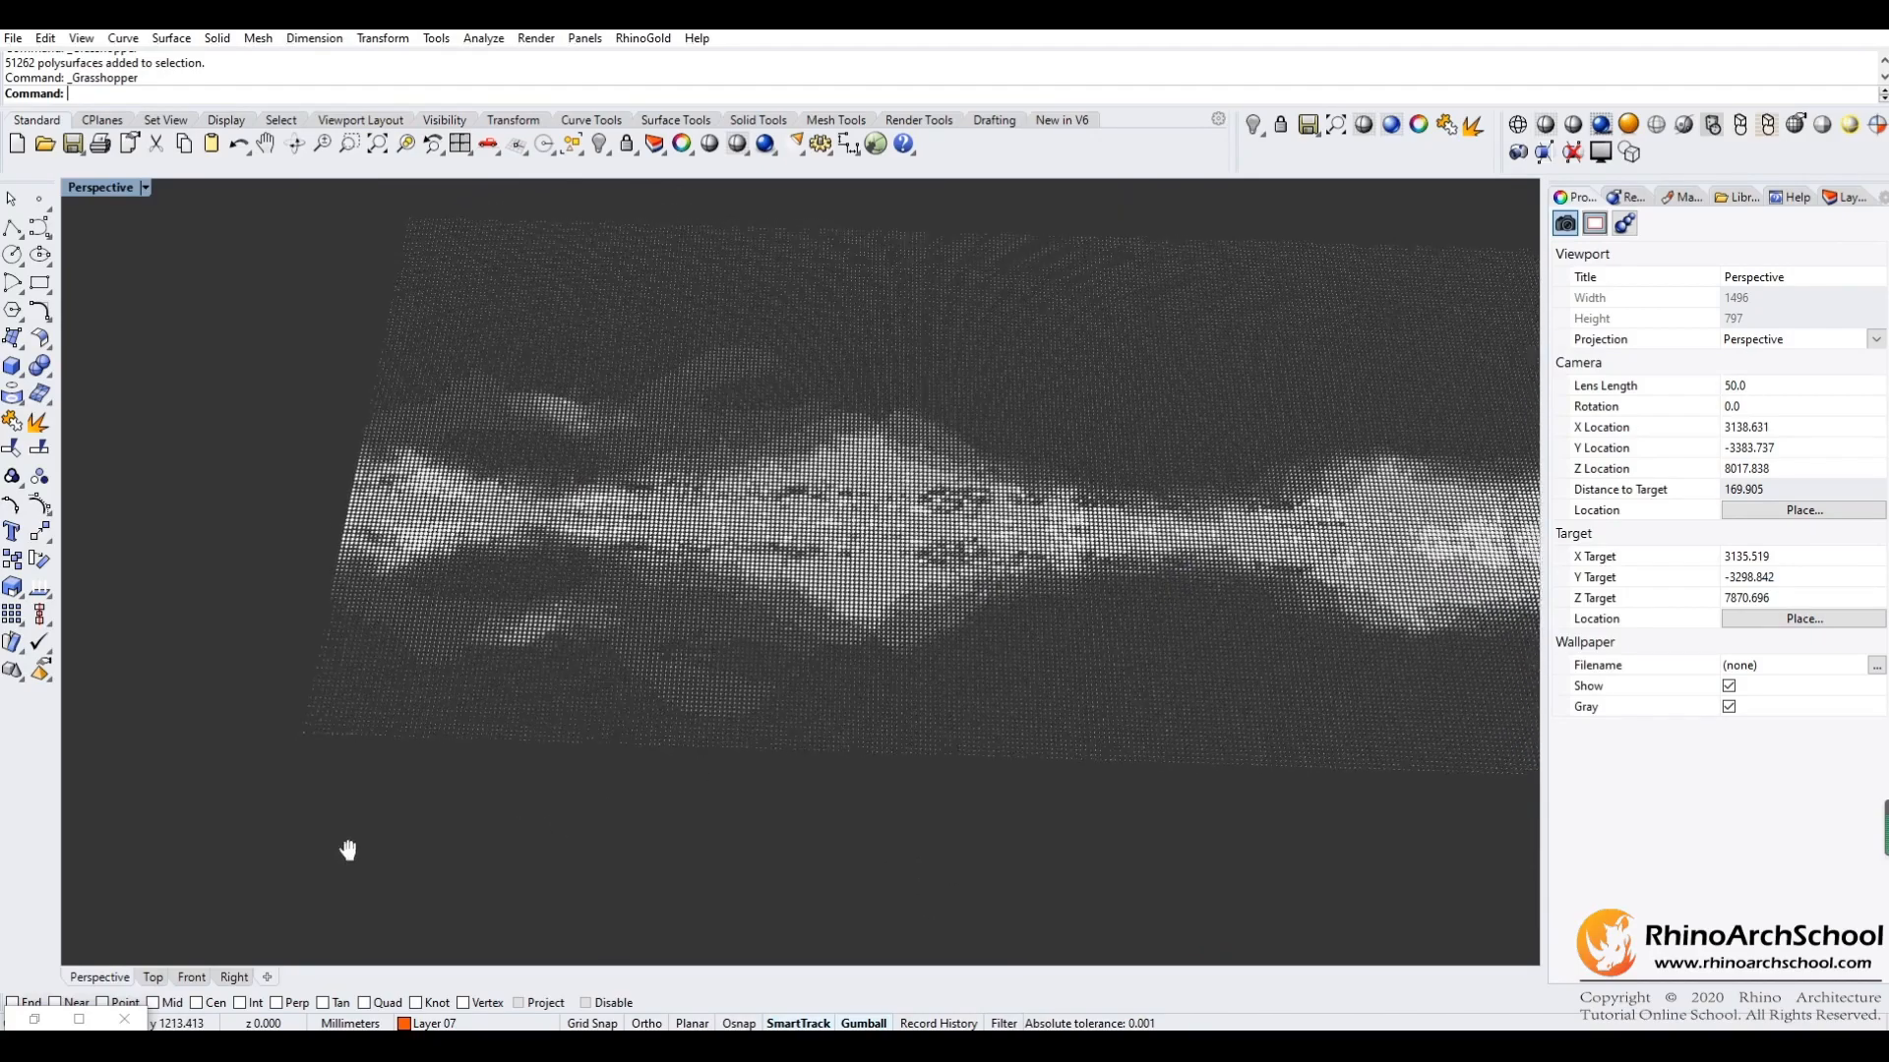
{"action": "right_click_drag", "start_coordinate": [856, 616], "coordinate": [433, 746], "text": "shift"}
{"action": "right_click_drag", "start_coordinate": [1068, 543], "coordinate": [1062, 148], "text": "ctrl"}
{"action": "right_click_drag", "start_coordinate": [1151, 484], "coordinate": [815, 962], "text": "ctrl"}
{"action": "right_click_drag", "start_coordinate": [935, 201], "coordinate": [847, 831], "text": "ctrl"}
{"action": "right_click_drag", "start_coordinate": [706, 187], "coordinate": [795, 863], "text": "ctrl"}
{"action": "left_click", "coordinate": [1121, 718]}
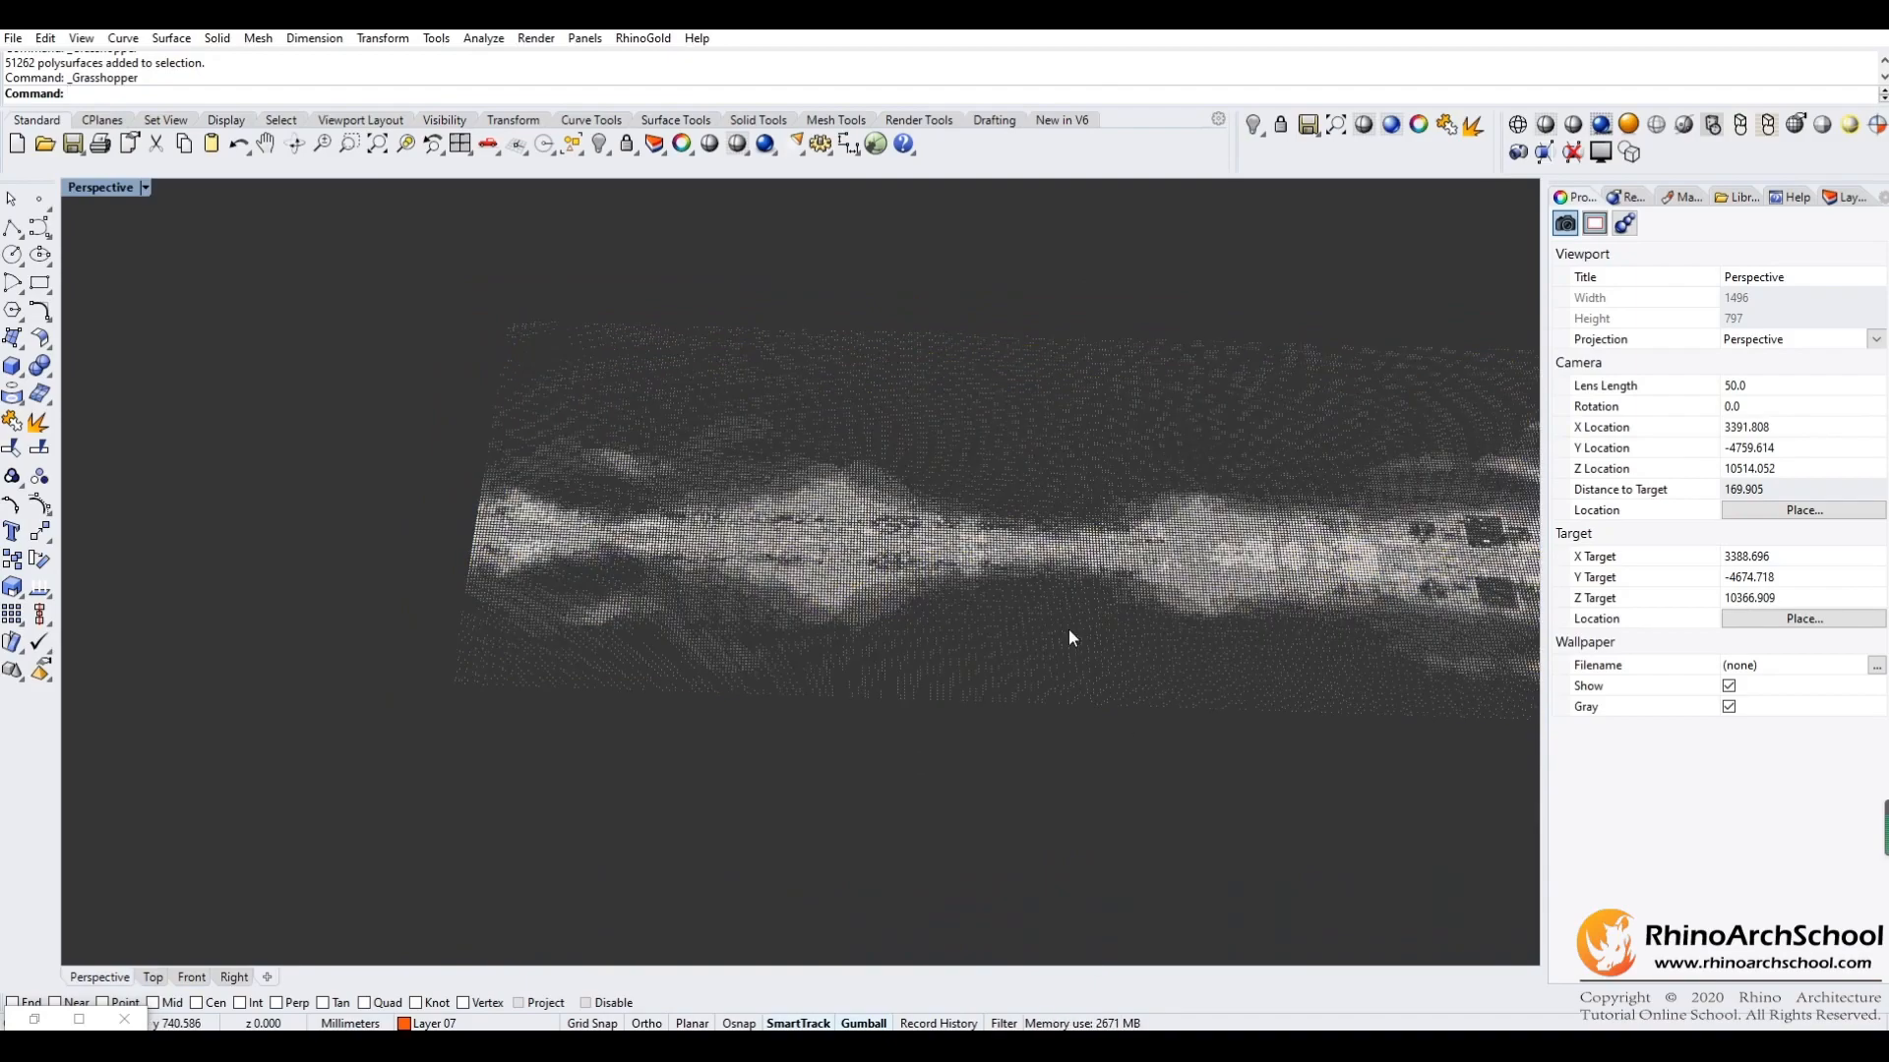
Select all the baked polysurfaces of the pattern and delete them.
{"action": "right_click_drag", "start_coordinate": [1094, 626], "coordinate": [905, 710], "text": "shift"}
{"action": "mouse_move", "coordinate": [180, 321]}
{"action": "left_mouse_down"}
{"action": "mouse_move", "coordinate": [1399, 966]}
{"action": "mouse_move", "coordinate": [1501, 877]}
{"action": "left_mouse_up"}
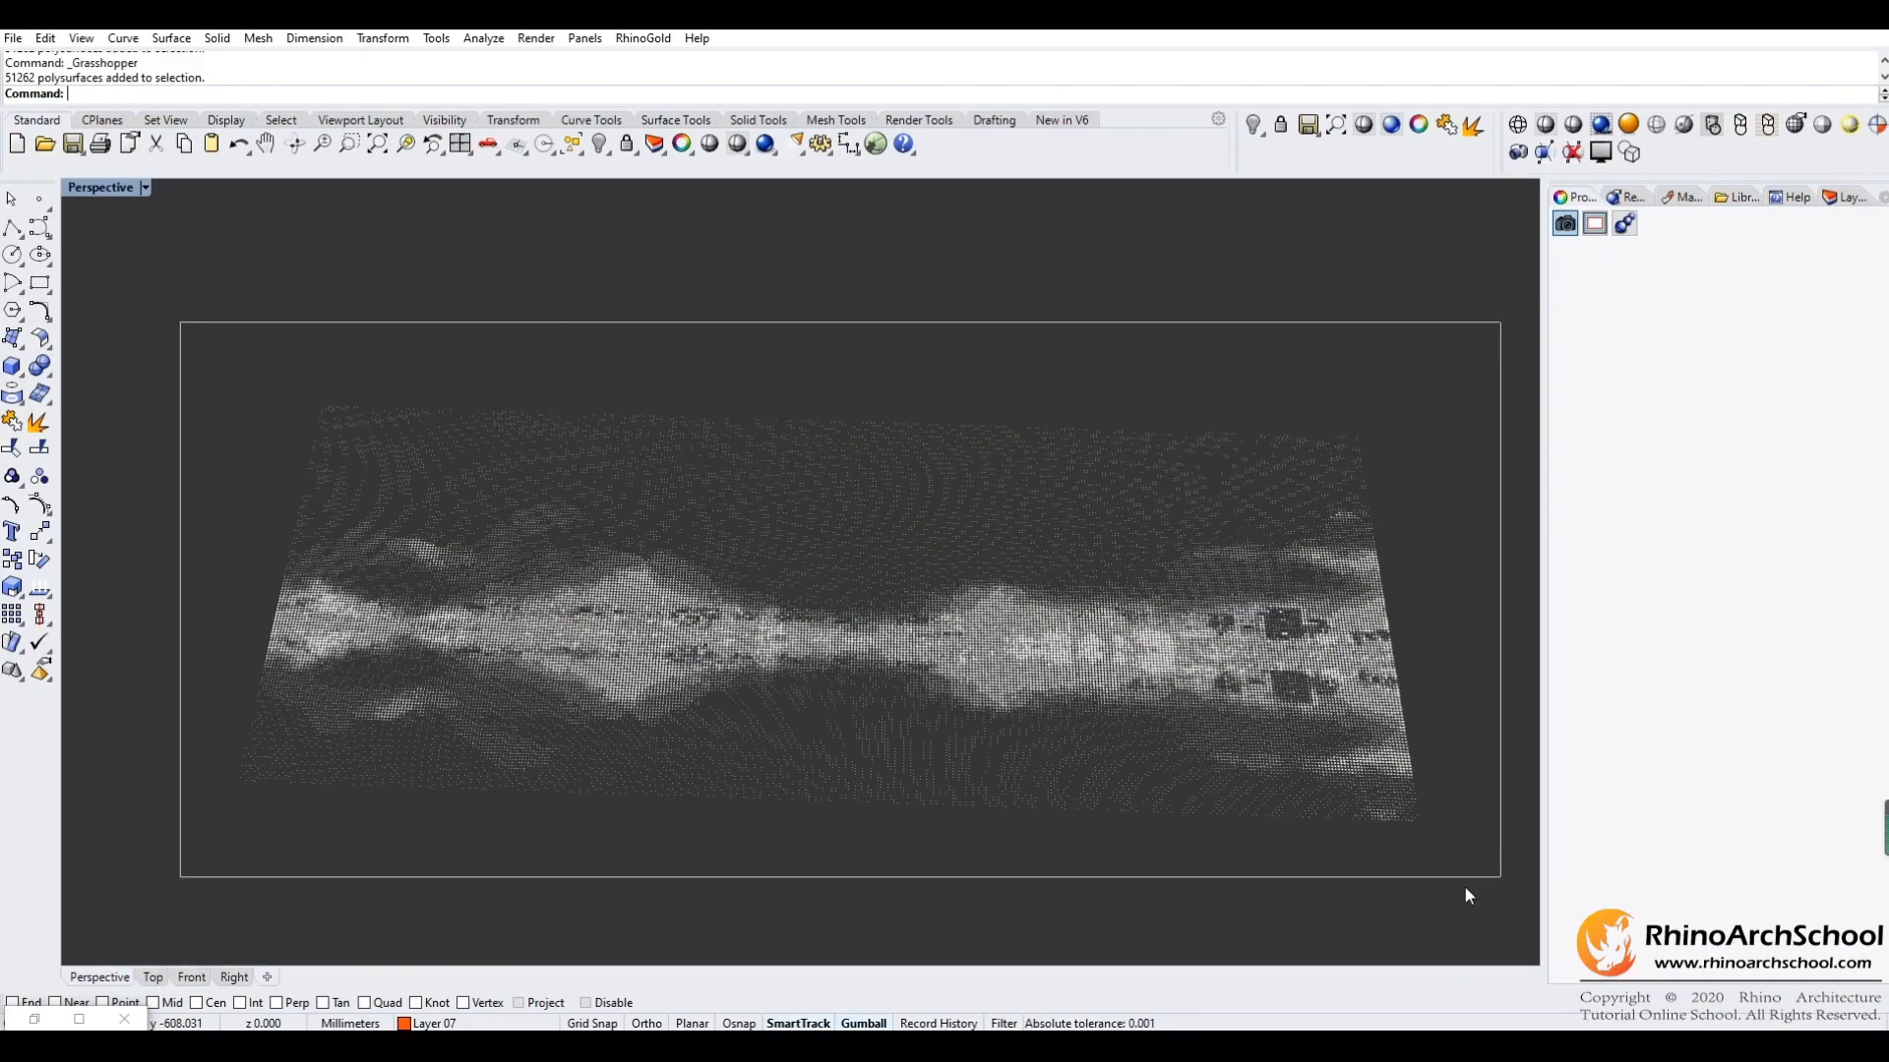
{"action": "key", "text": "Delete"}
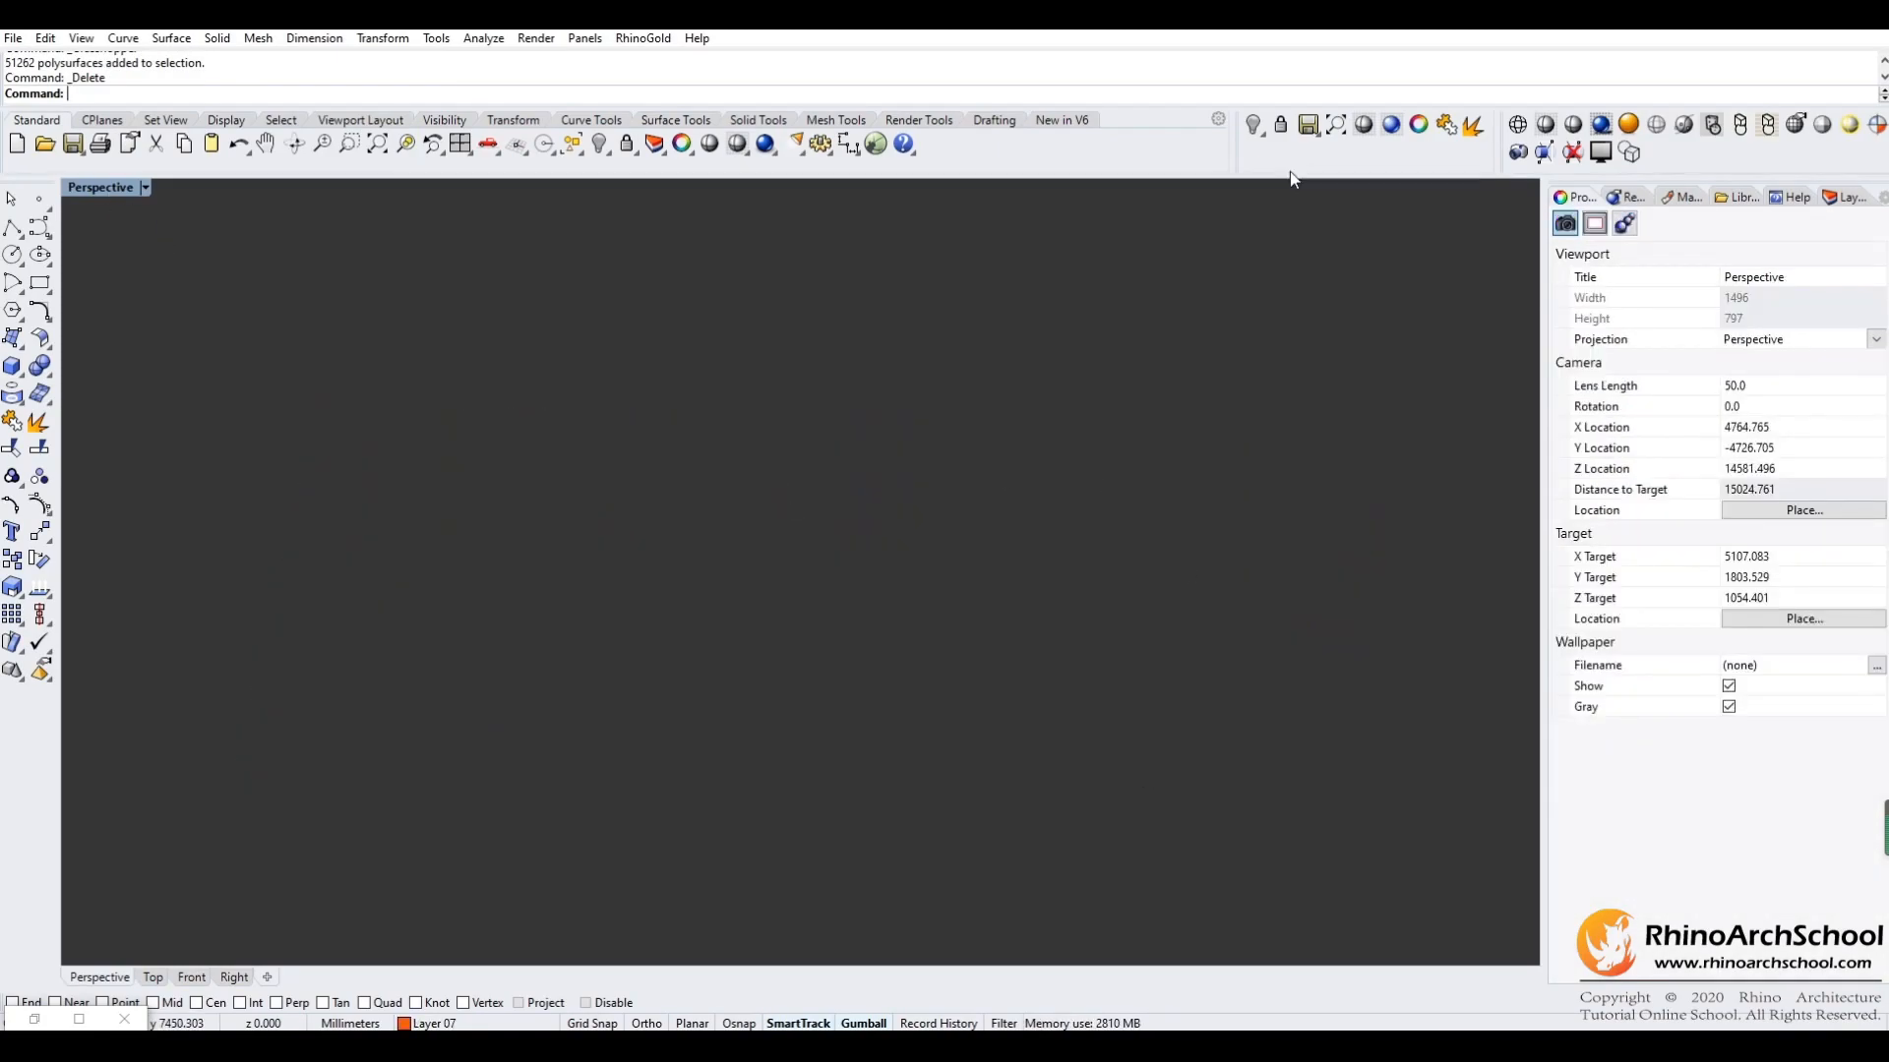
Switch from the Perspective view to a maximized Top view centred on the construction grid.
{"action": "double_click", "coordinate": [147, 190]}
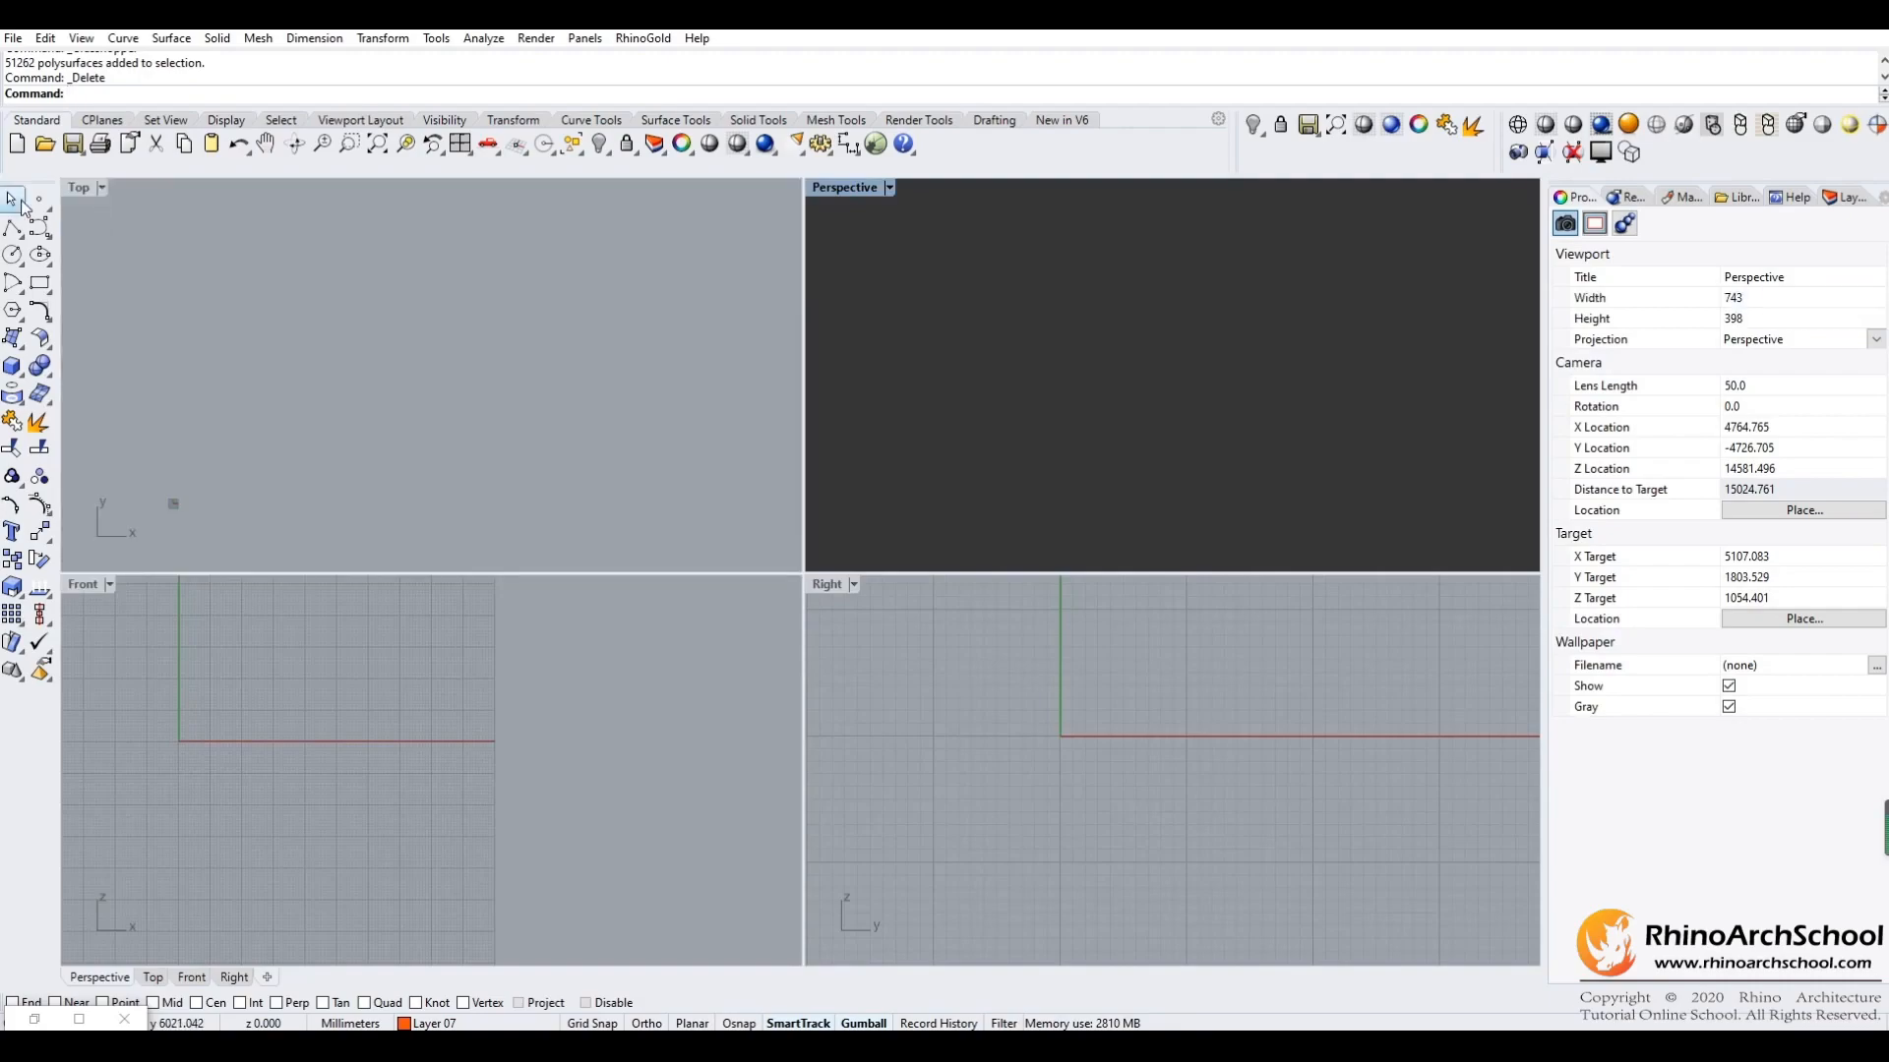
{"action": "double_click", "coordinate": [79, 187]}
{"action": "right_click_drag", "start_coordinate": [539, 688], "coordinate": [596, 618]}
{"action": "scroll", "coordinate": [411, 700], "scroll_direction": "up", "scroll_amount": 4}
{"action": "right_click_drag", "start_coordinate": [482, 688], "coordinate": [624, 620]}
Reopen Grasshopper, select the Square grid component and move the window aside to examine its grid preview in the Top view.
{"action": "left_click", "coordinate": [875, 143]}
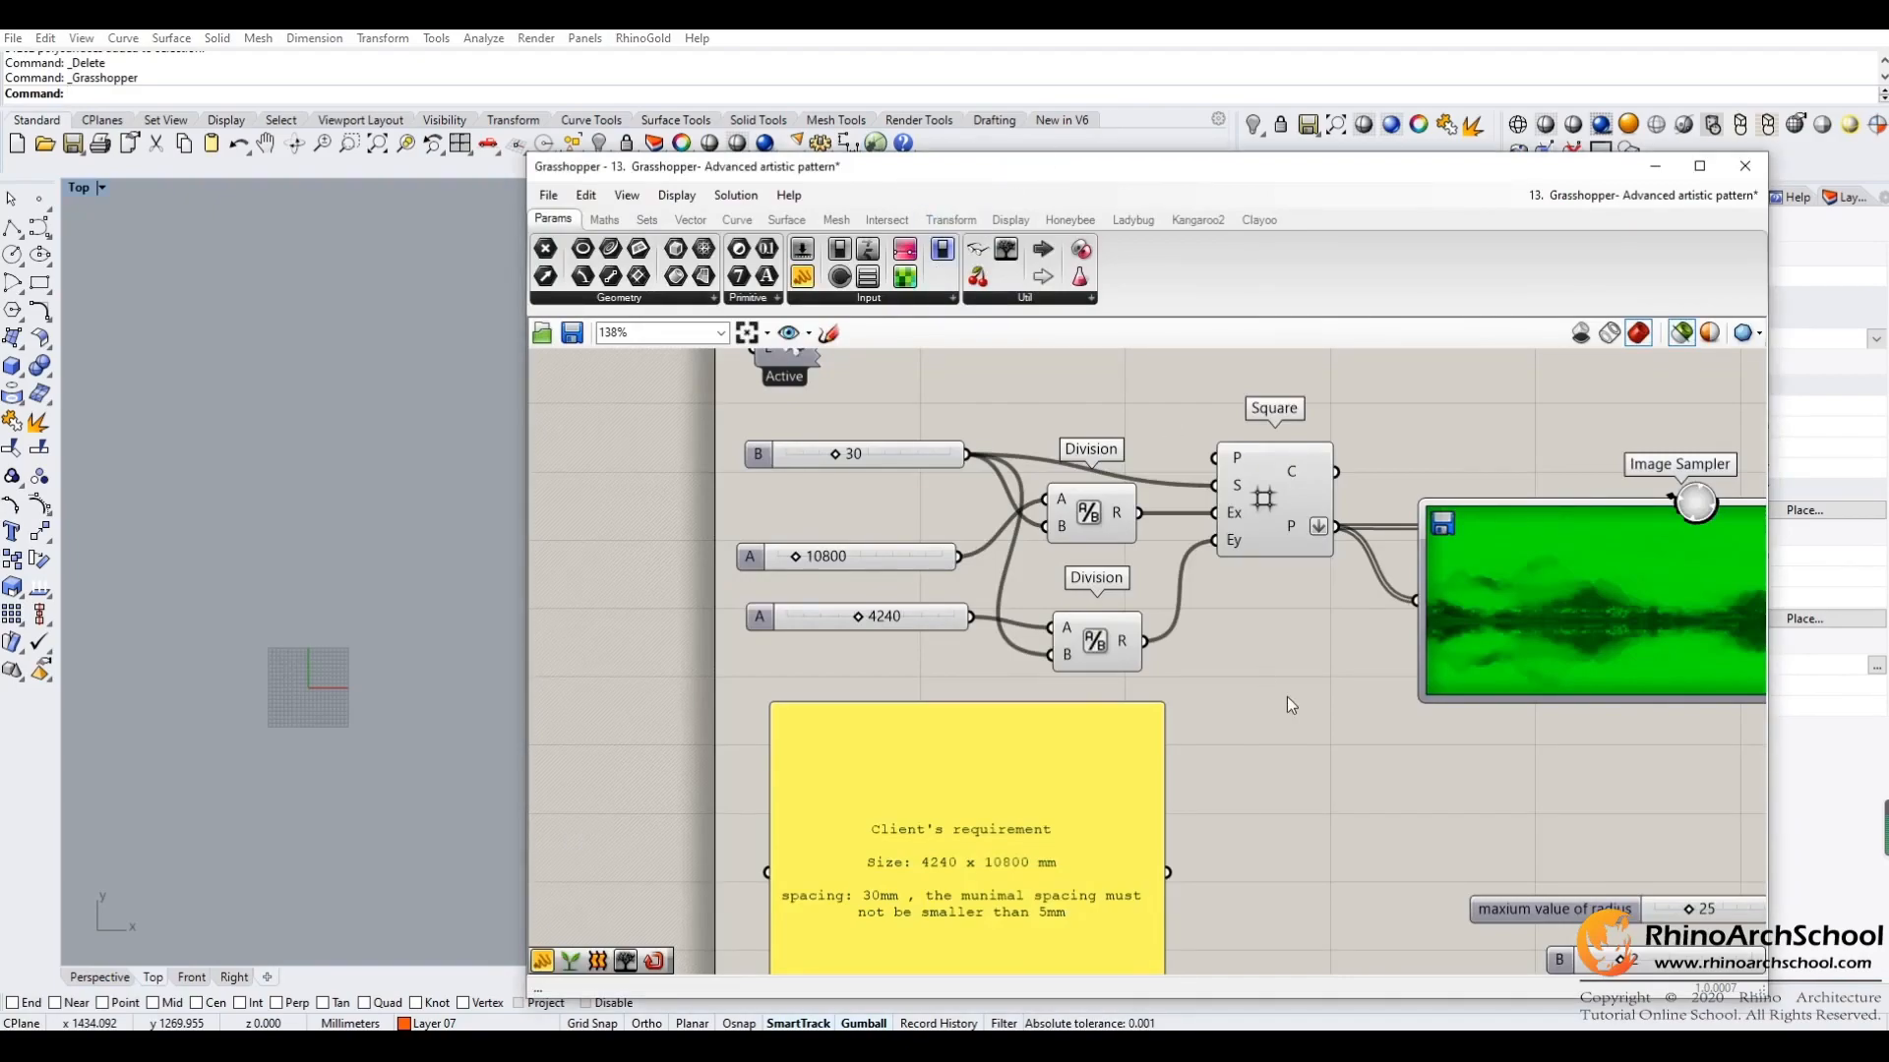
{"action": "right_click_drag", "start_coordinate": [1287, 696], "coordinate": [1277, 745]}
{"action": "right_click_drag", "start_coordinate": [1040, 426], "coordinate": [1070, 456]}
{"action": "right_click_drag", "start_coordinate": [917, 465], "coordinate": [902, 440]}
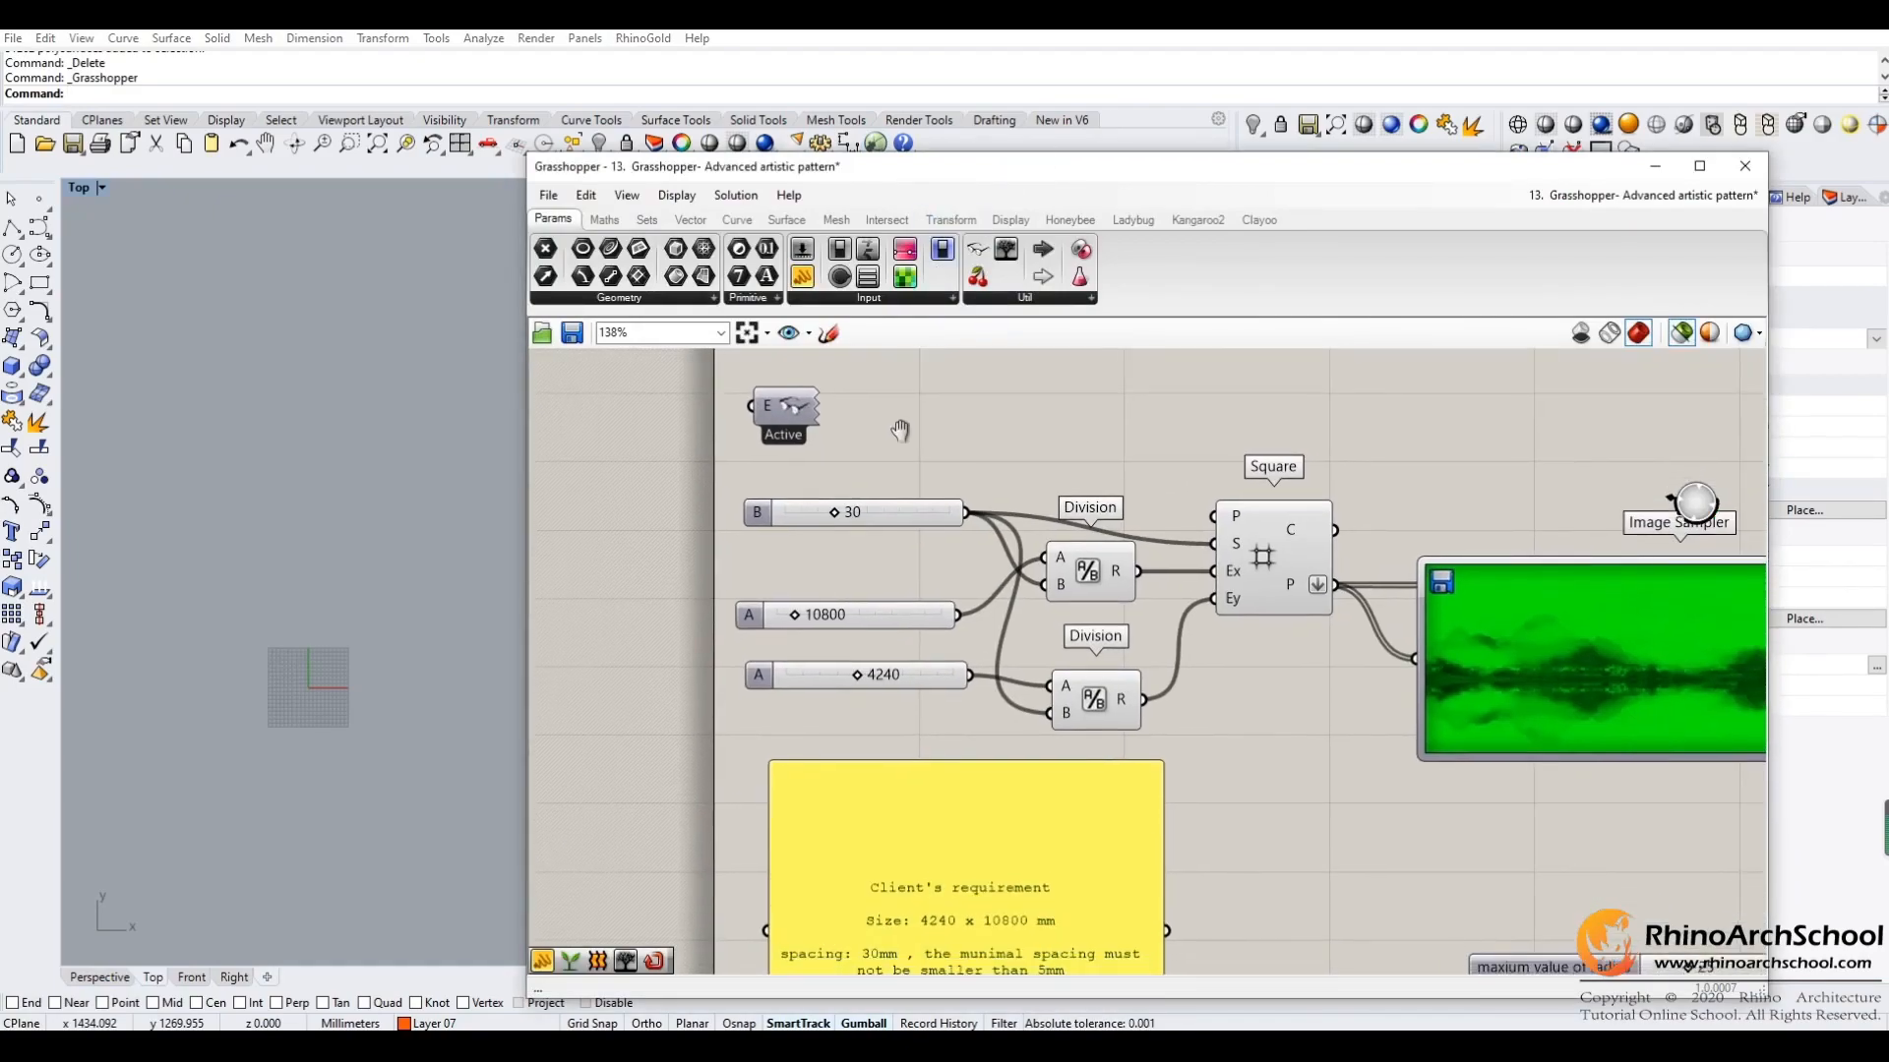
{"action": "left_click", "coordinate": [1273, 578]}
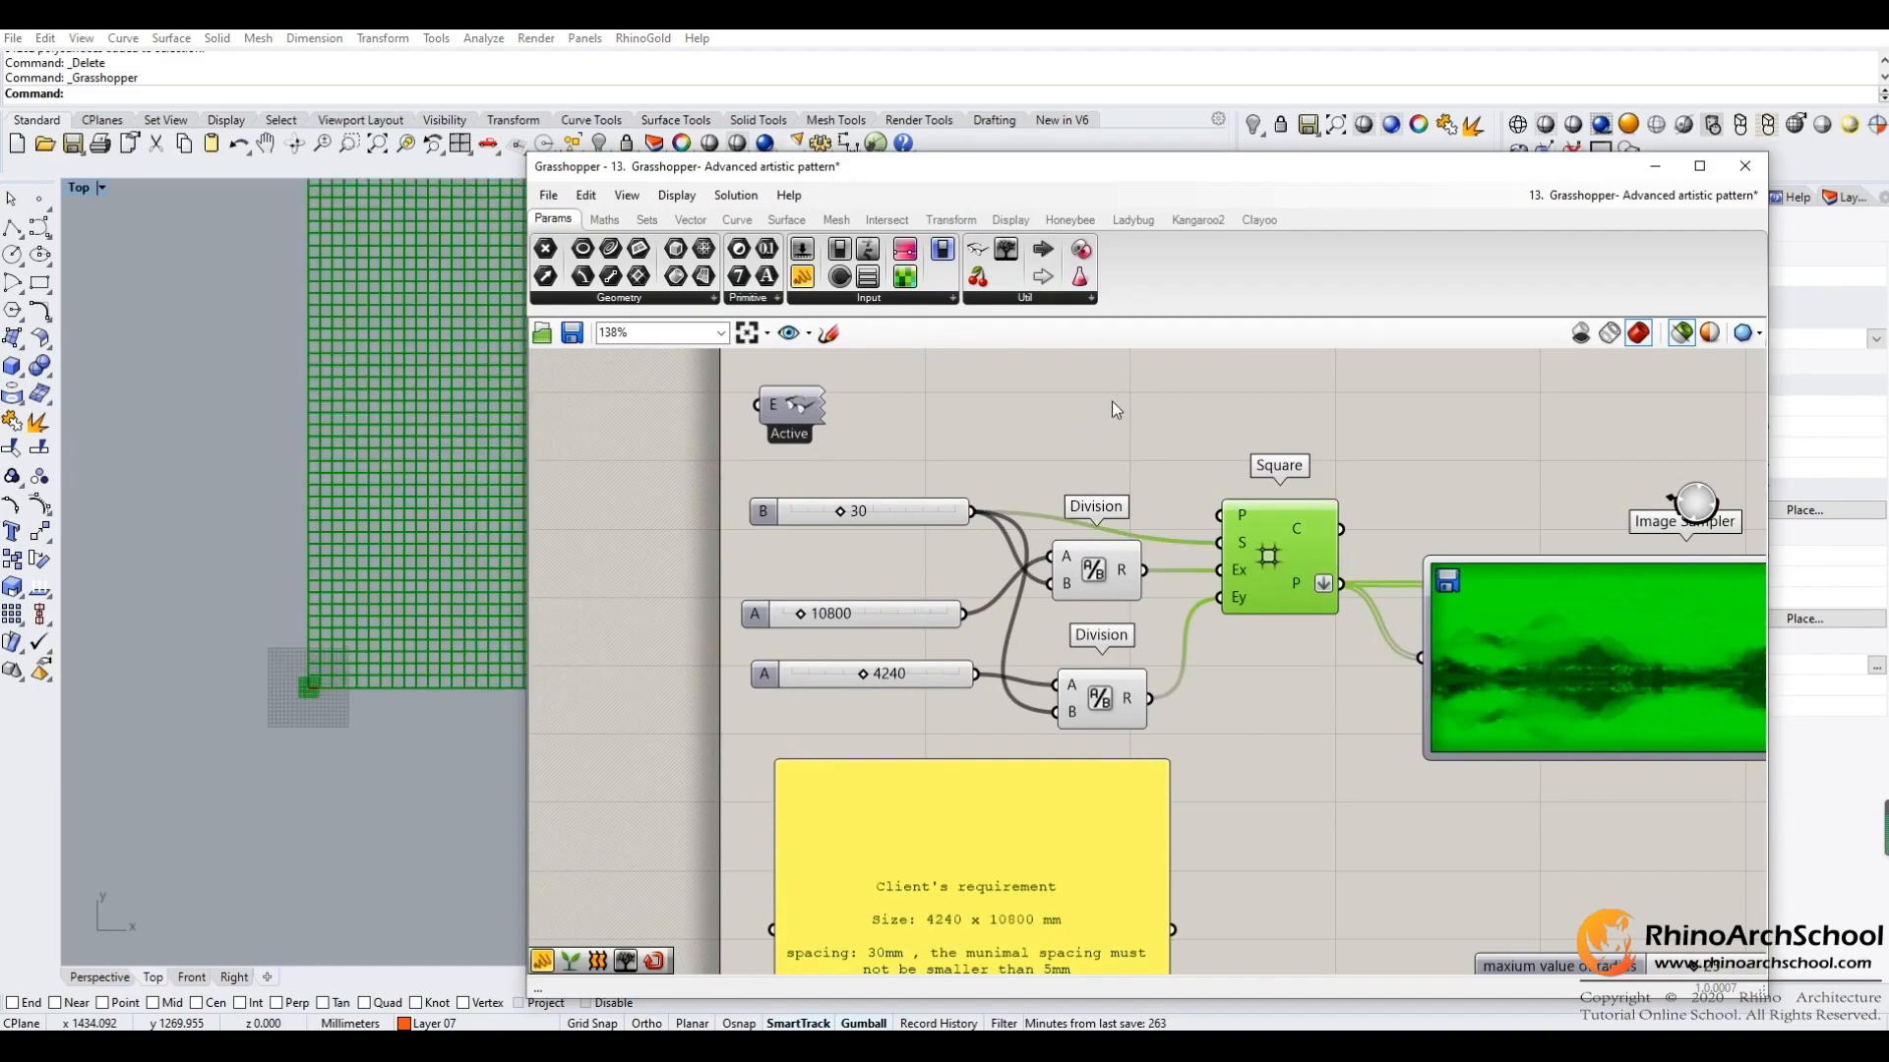
{"action": "left_click_drag", "start_coordinate": [1140, 167], "coordinate": [1515, 138]}
{"action": "scroll", "coordinate": [527, 505], "scroll_direction": "up", "scroll_amount": 4}
{"action": "mouse_move", "coordinate": [559, 521]}
{"action": "right_mouse_down"}
{"action": "mouse_move", "coordinate": [583, 688]}
{"action": "mouse_move", "coordinate": [586, 317]}
{"action": "mouse_move", "coordinate": [579, 389]}
{"action": "right_mouse_up"}
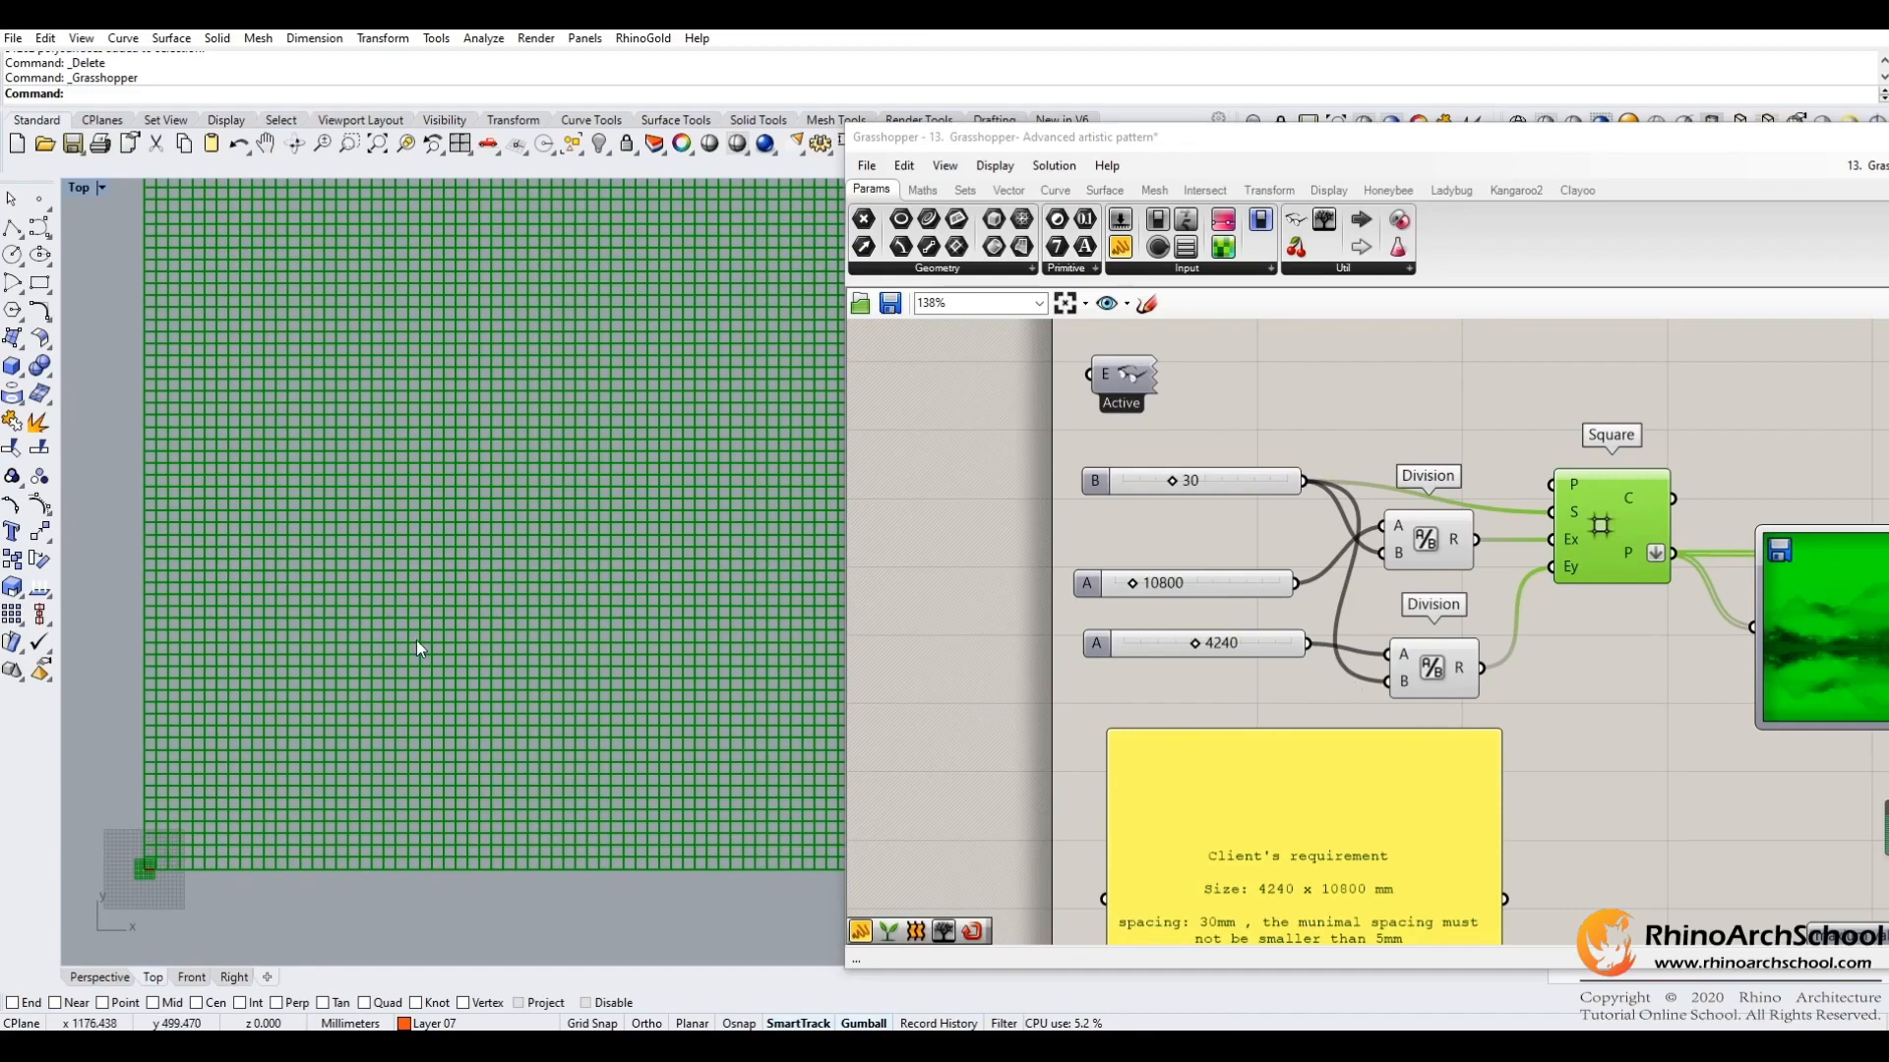
{"action": "right_click_drag", "start_coordinate": [466, 604], "coordinate": [464, 619]}
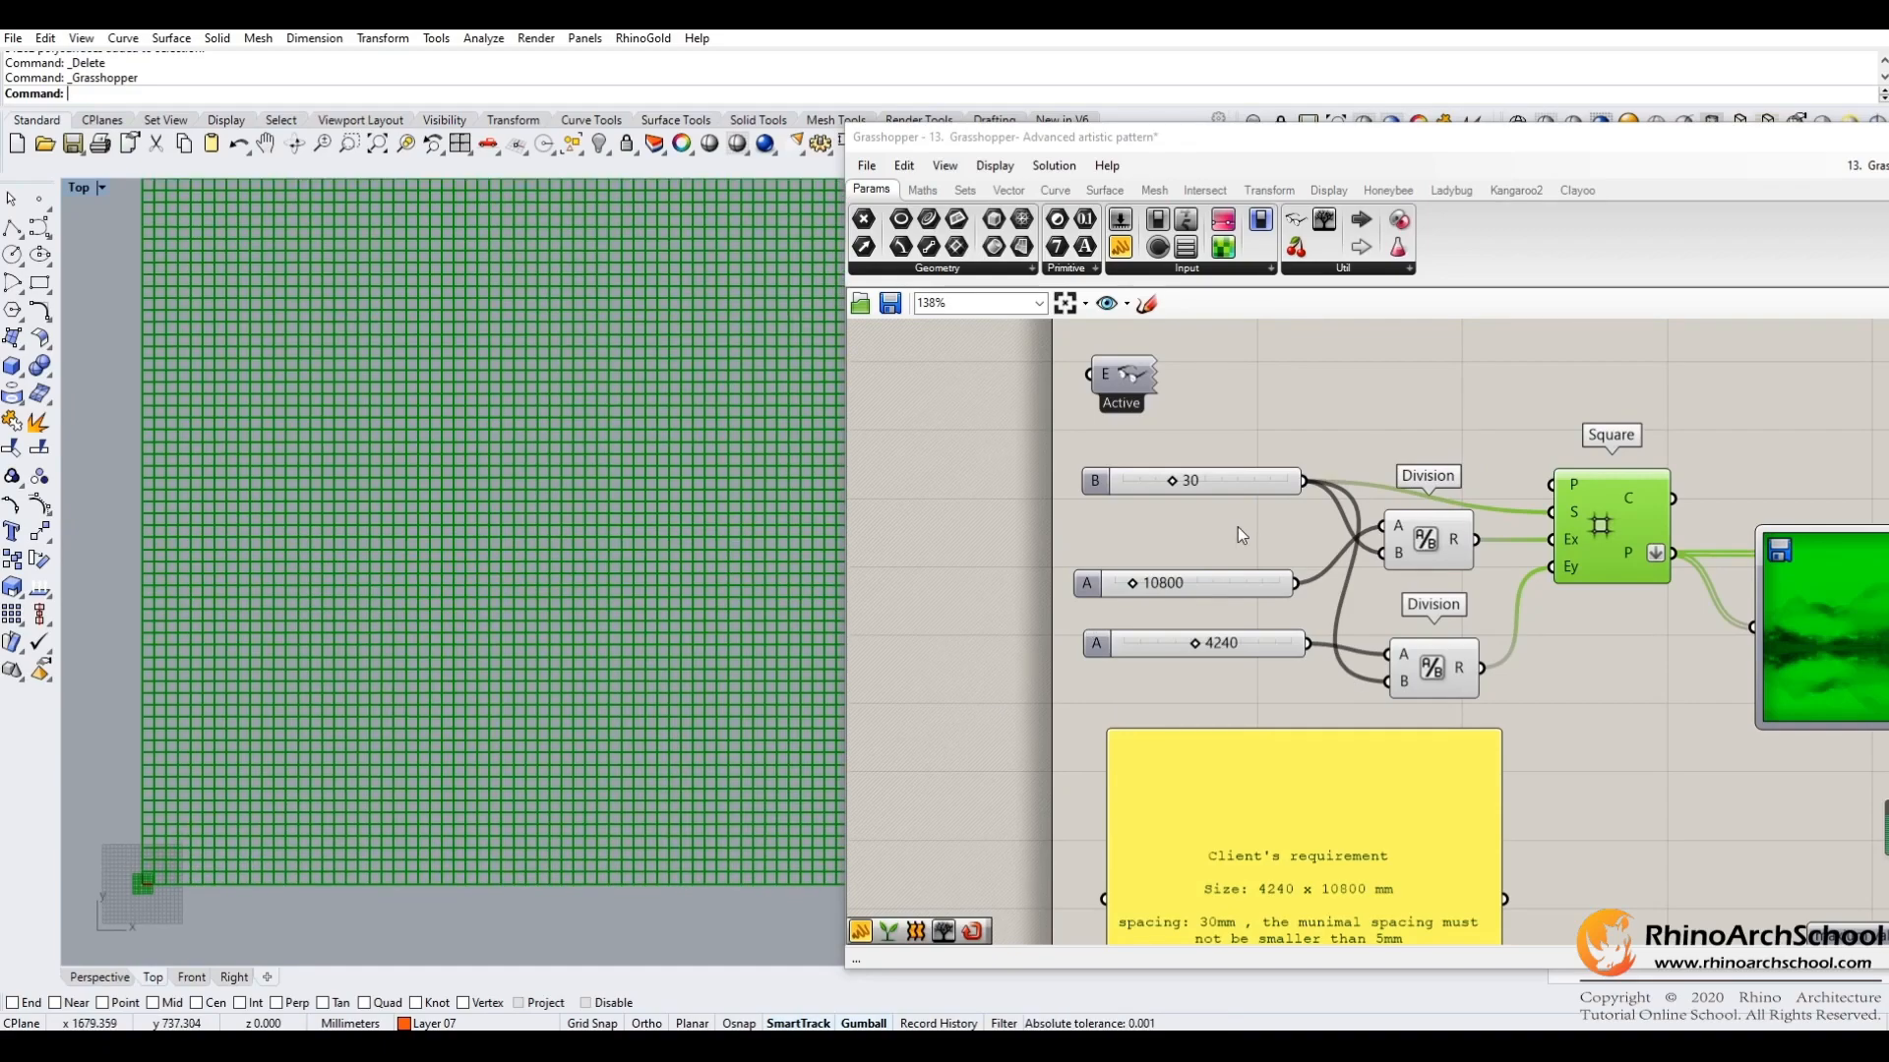
Read the size and spacing requirements in the client's requirement panel.
{"action": "scroll", "coordinate": [1247, 667], "scroll_direction": "up", "scroll_amount": 4}
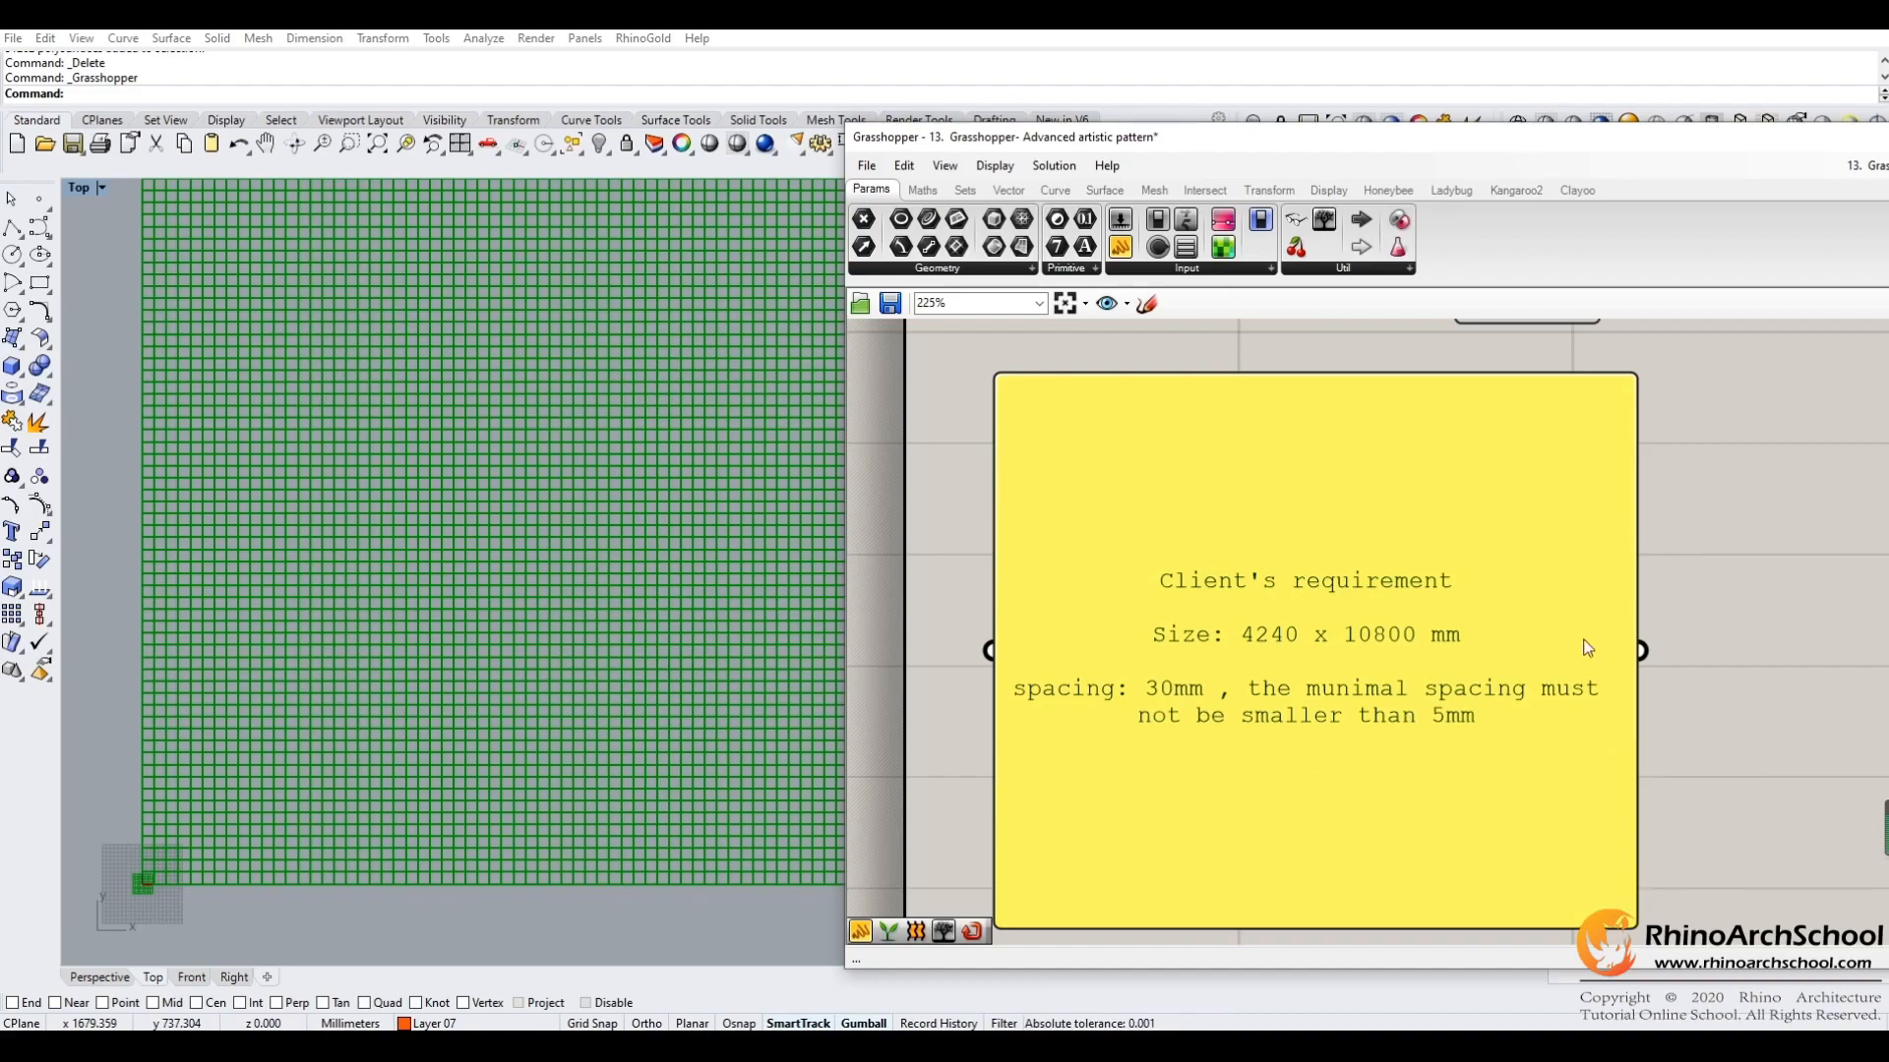
{"action": "right_click_drag", "start_coordinate": [1676, 619], "coordinate": [1643, 715]}
{"action": "scroll", "coordinate": [1643, 714], "scroll_direction": "down", "scroll_amount": 3}
{"action": "right_click_drag", "start_coordinate": [1697, 531], "coordinate": [1602, 763]}
{"action": "right_click_drag", "start_coordinate": [1481, 480], "coordinate": [1502, 417]}
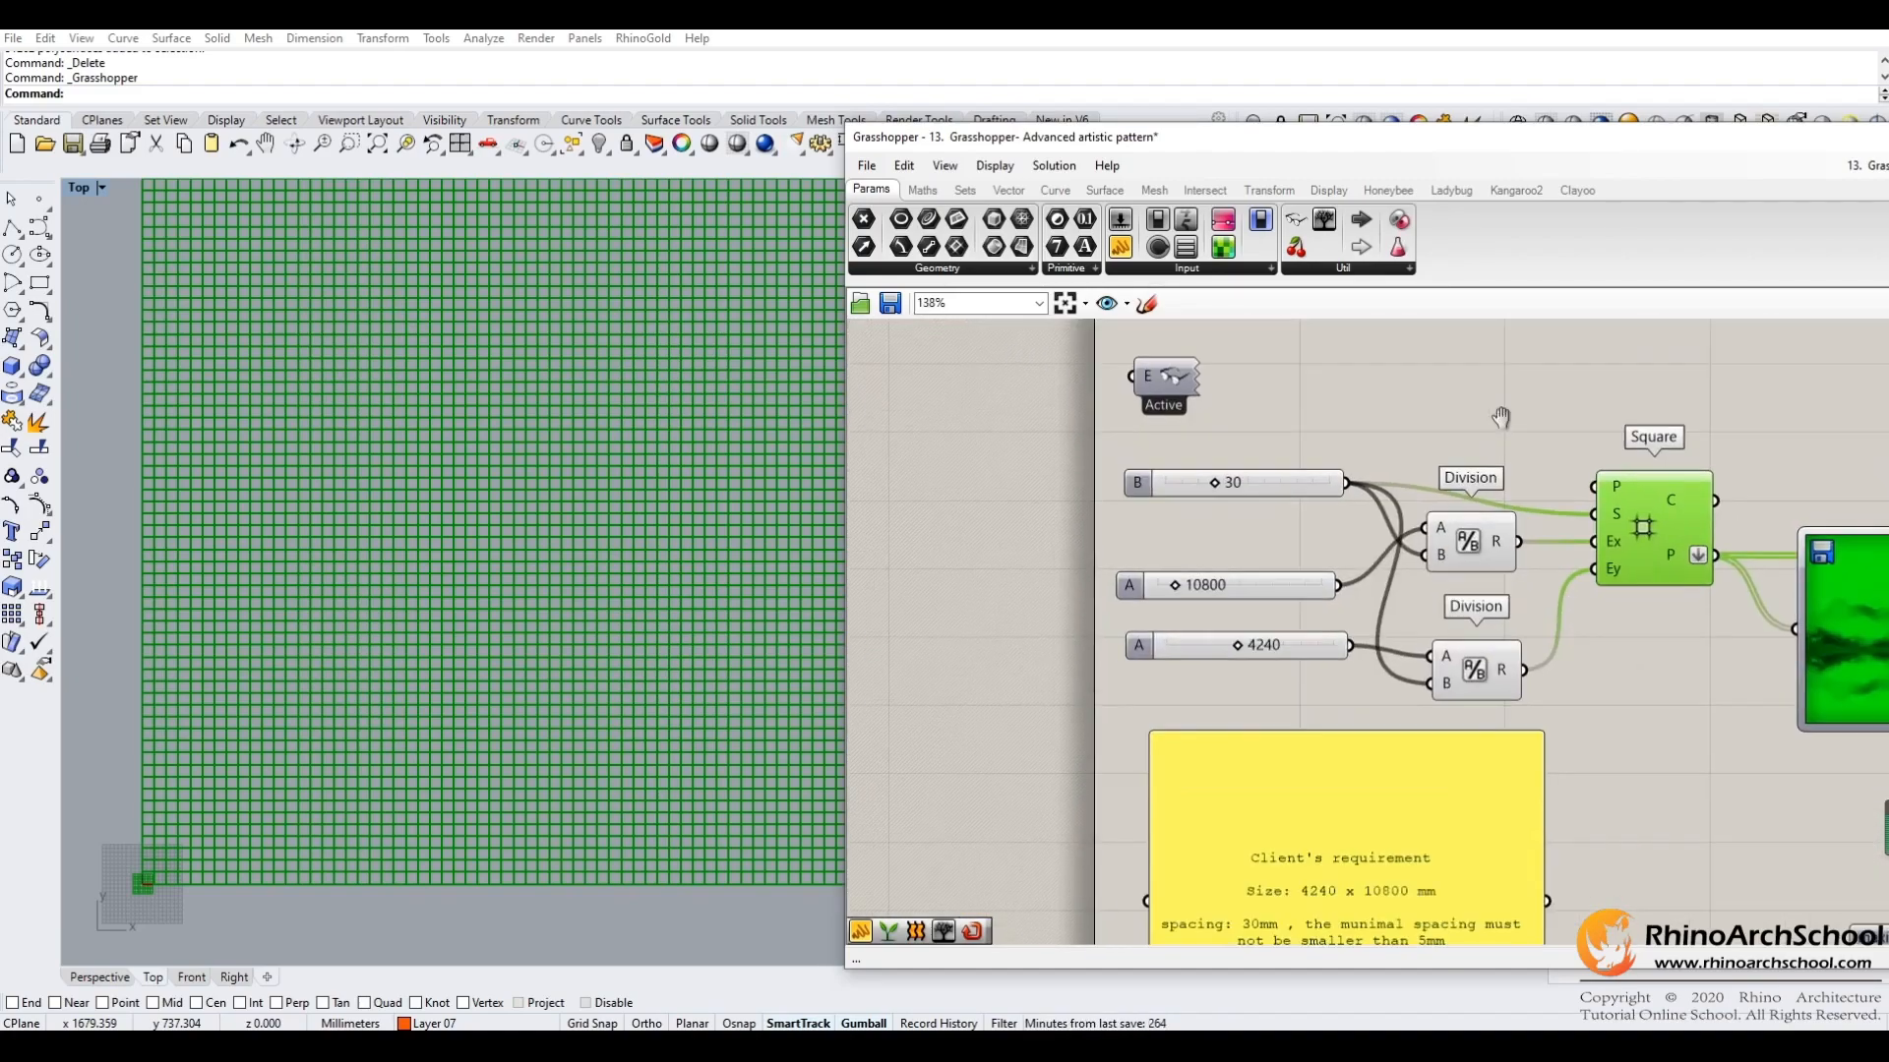
Inspect the grid spacing, length and height sliders and how they feed the Division and Square components.
{"action": "scroll", "coordinate": [1314, 521], "scroll_direction": "up", "scroll_amount": 1}
{"action": "scroll", "coordinate": [1308, 529], "scroll_direction": "up", "scroll_amount": 2}
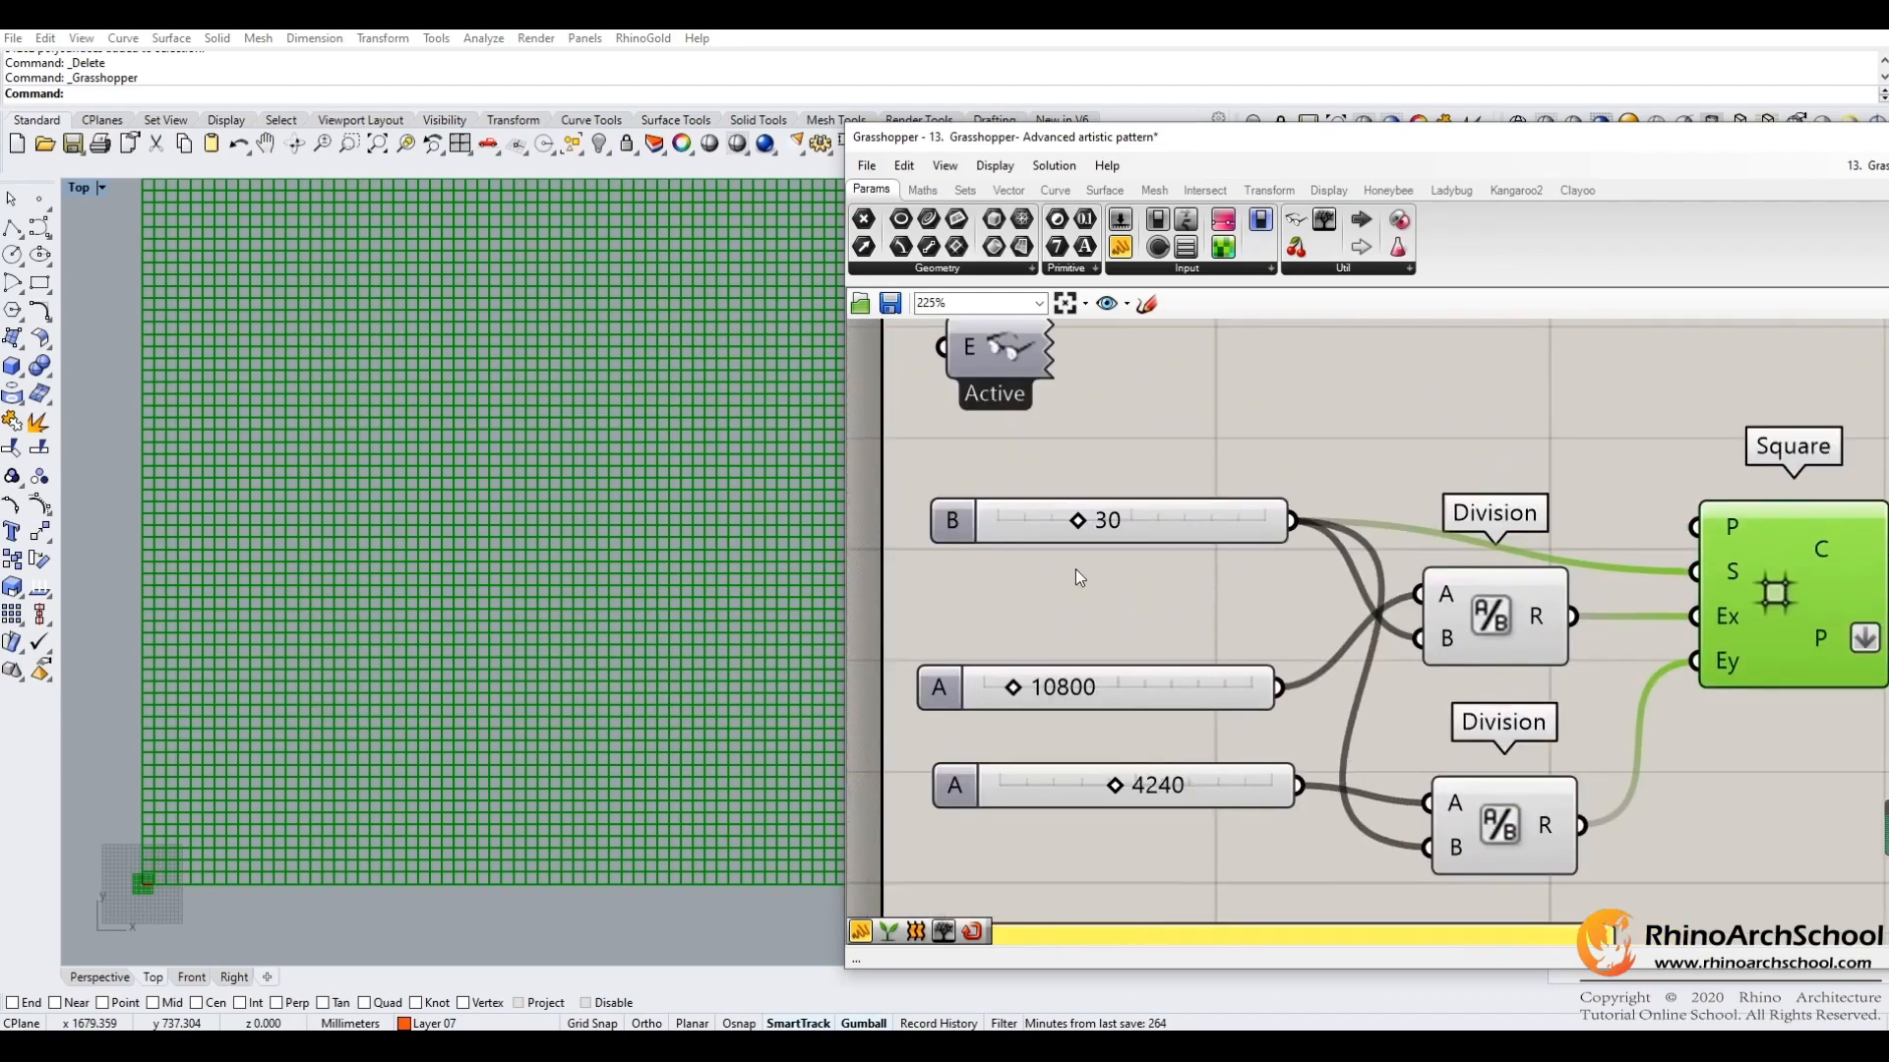
{"action": "left_click", "coordinate": [1146, 536]}
{"action": "right_click_drag", "start_coordinate": [1099, 596], "coordinate": [1139, 588]}
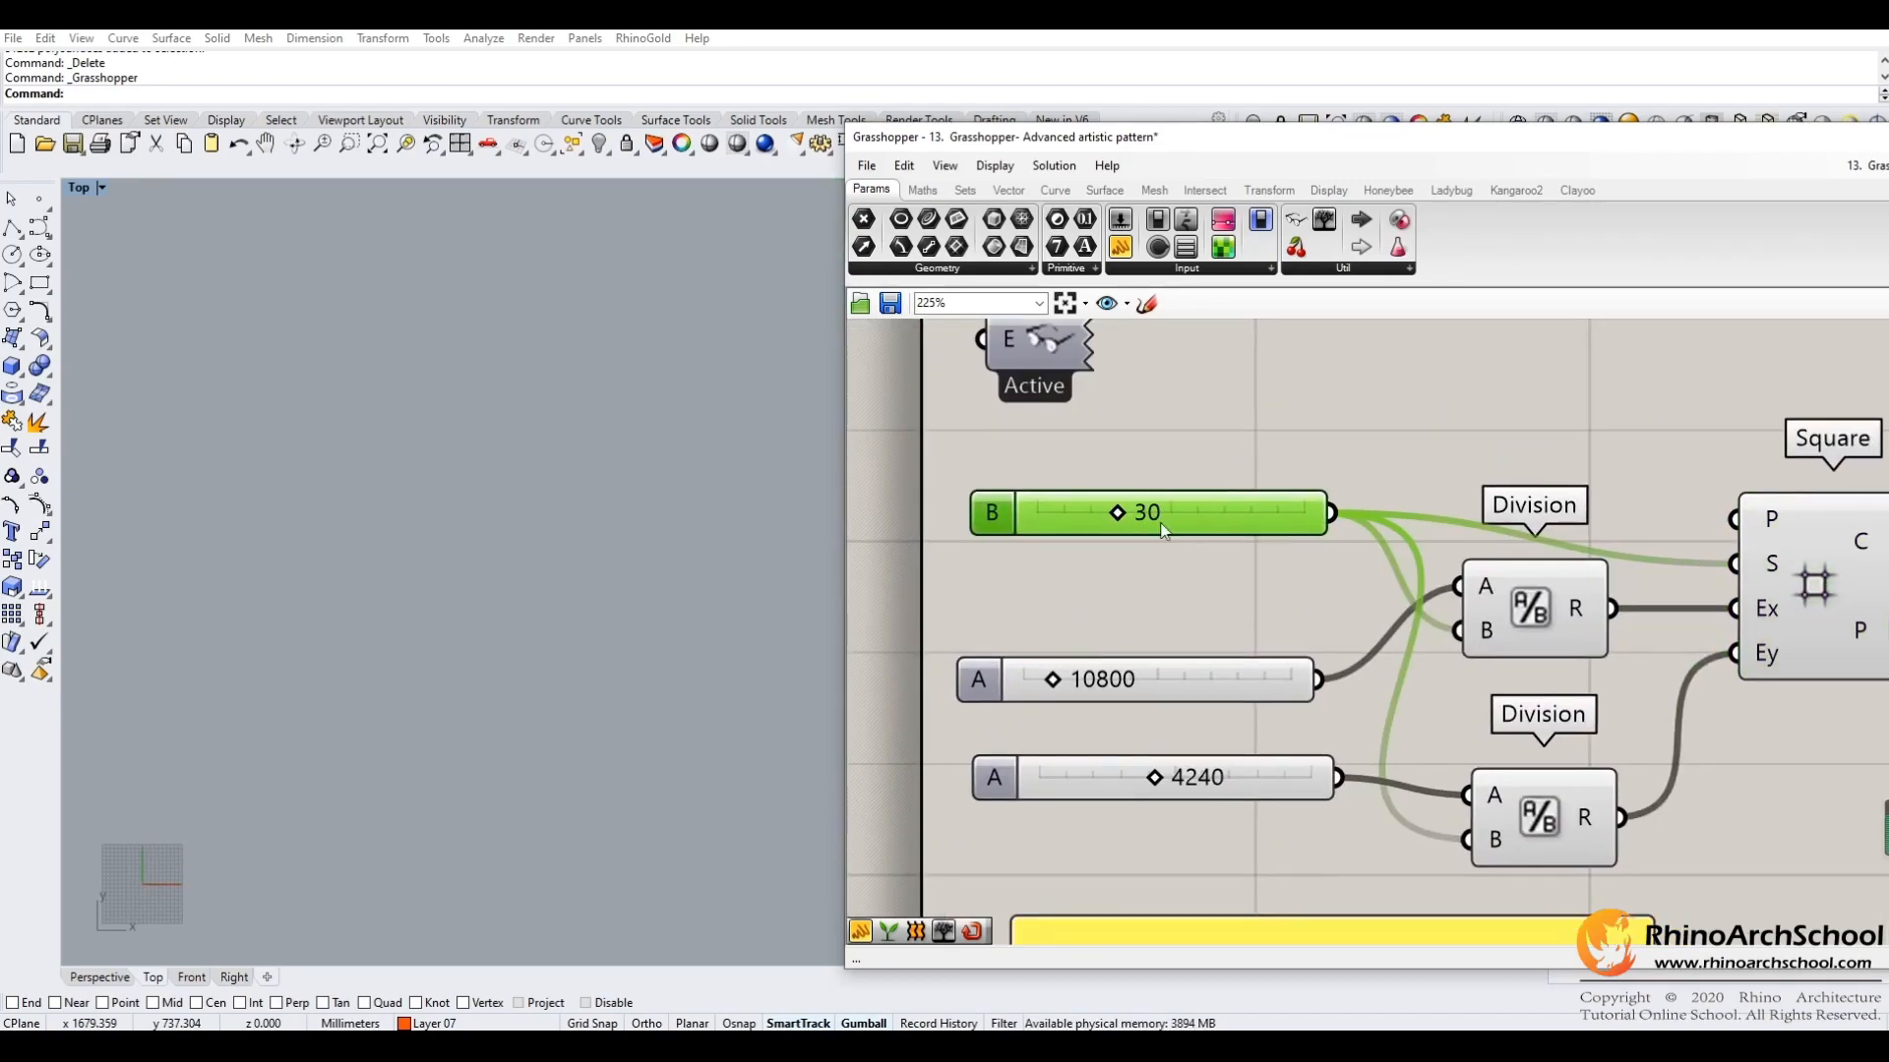
{"action": "mouse_move", "coordinate": [1231, 555]}
{"action": "right_mouse_down"}
{"action": "mouse_move", "coordinate": [1186, 489]}
{"action": "mouse_move", "coordinate": [1231, 560]}
{"action": "mouse_move", "coordinate": [1220, 549]}
{"action": "right_mouse_up"}
{"action": "left_click", "coordinate": [1151, 605]}
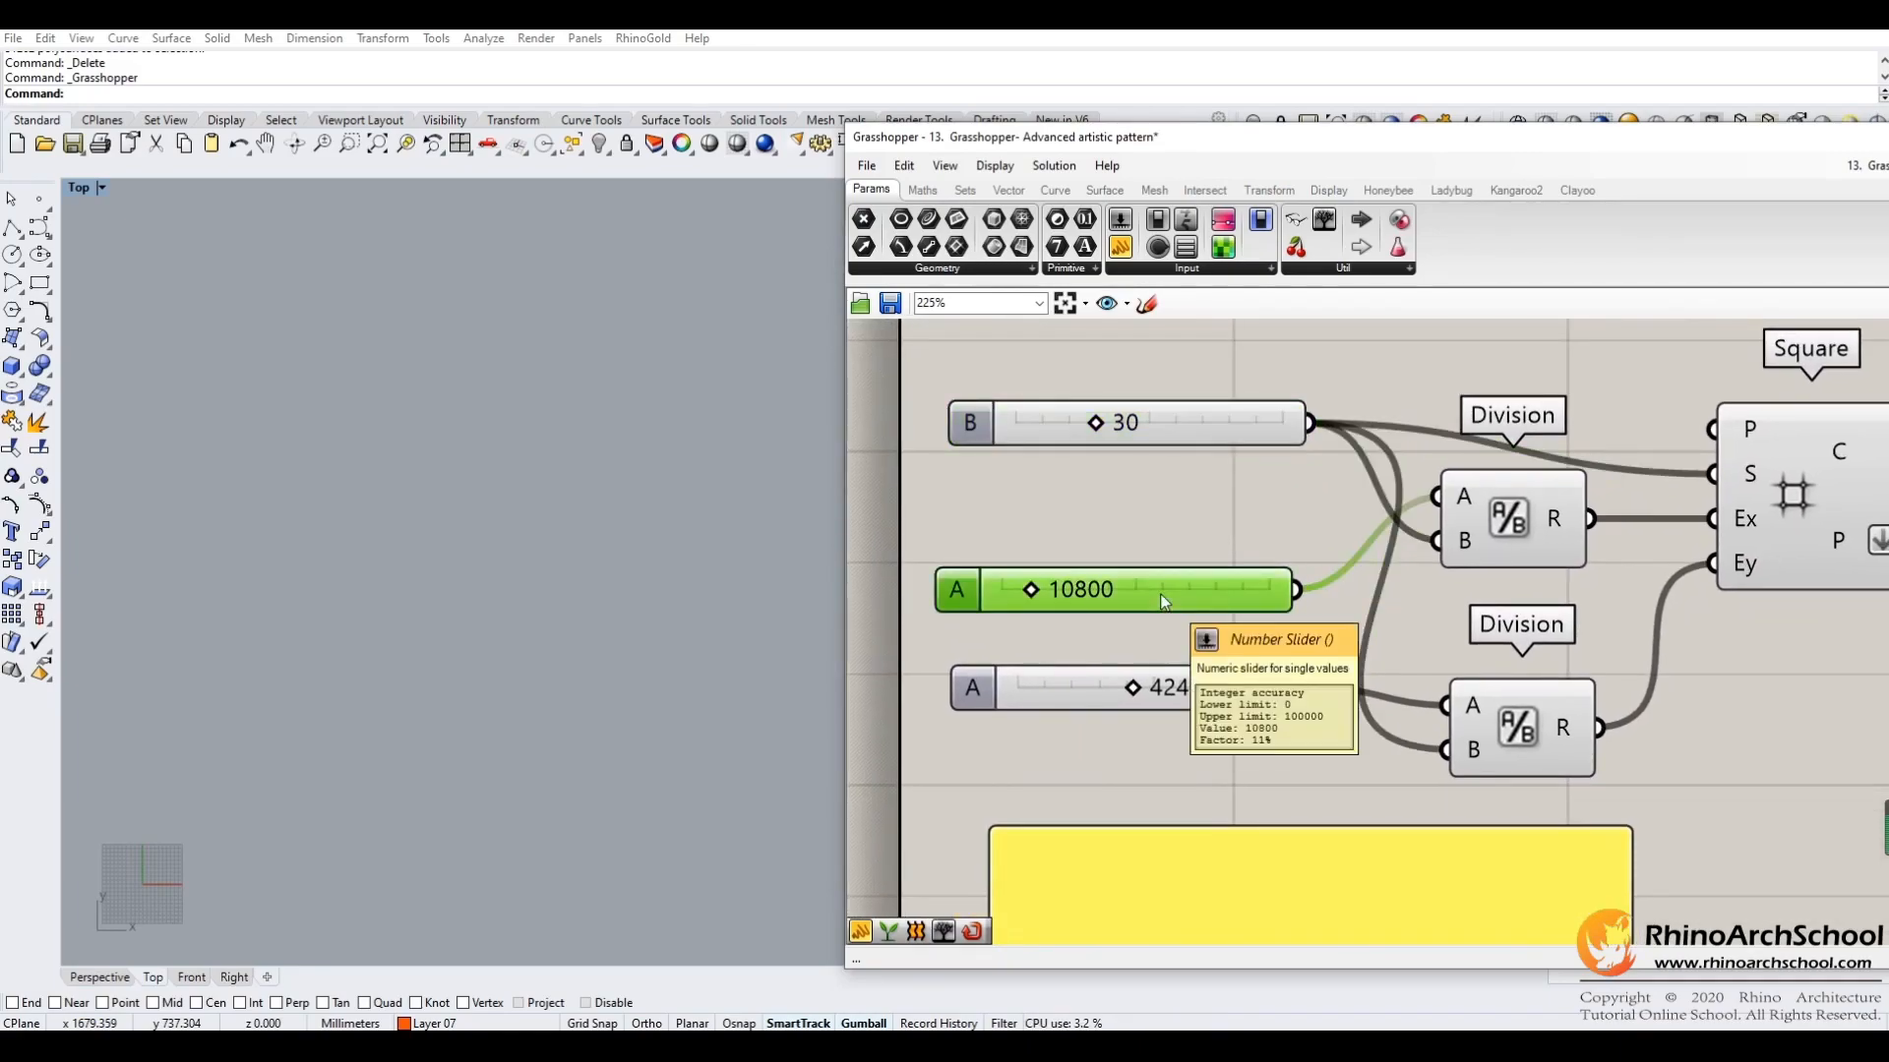
{"action": "right_click_drag", "start_coordinate": [1173, 620], "coordinate": [1190, 552]}
{"action": "left_click", "coordinate": [1198, 627]}
{"action": "right_click_drag", "start_coordinate": [1281, 696], "coordinate": [1240, 762]}
{"action": "left_click", "coordinate": [1161, 512]}
{"action": "right_click_drag", "start_coordinate": [1186, 511], "coordinate": [1142, 522]}
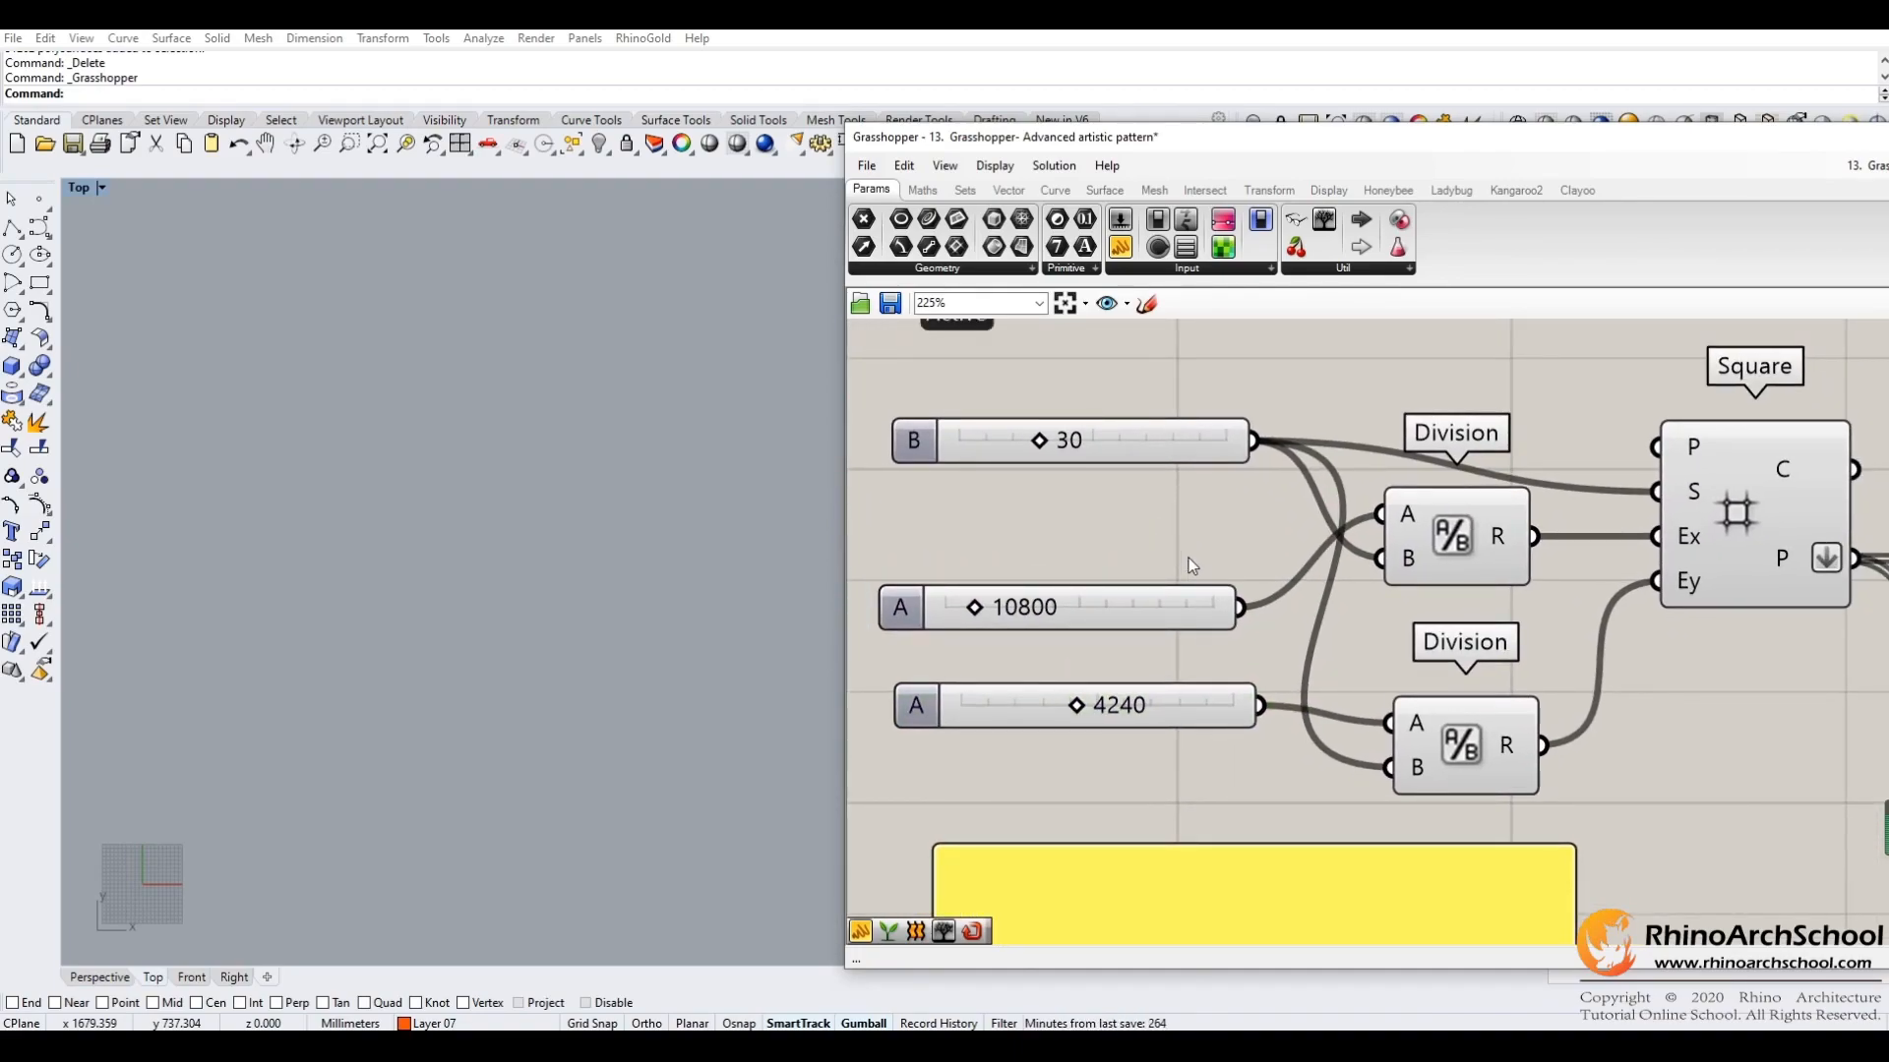
{"action": "right_click_drag", "start_coordinate": [1188, 558], "coordinate": [1164, 549]}
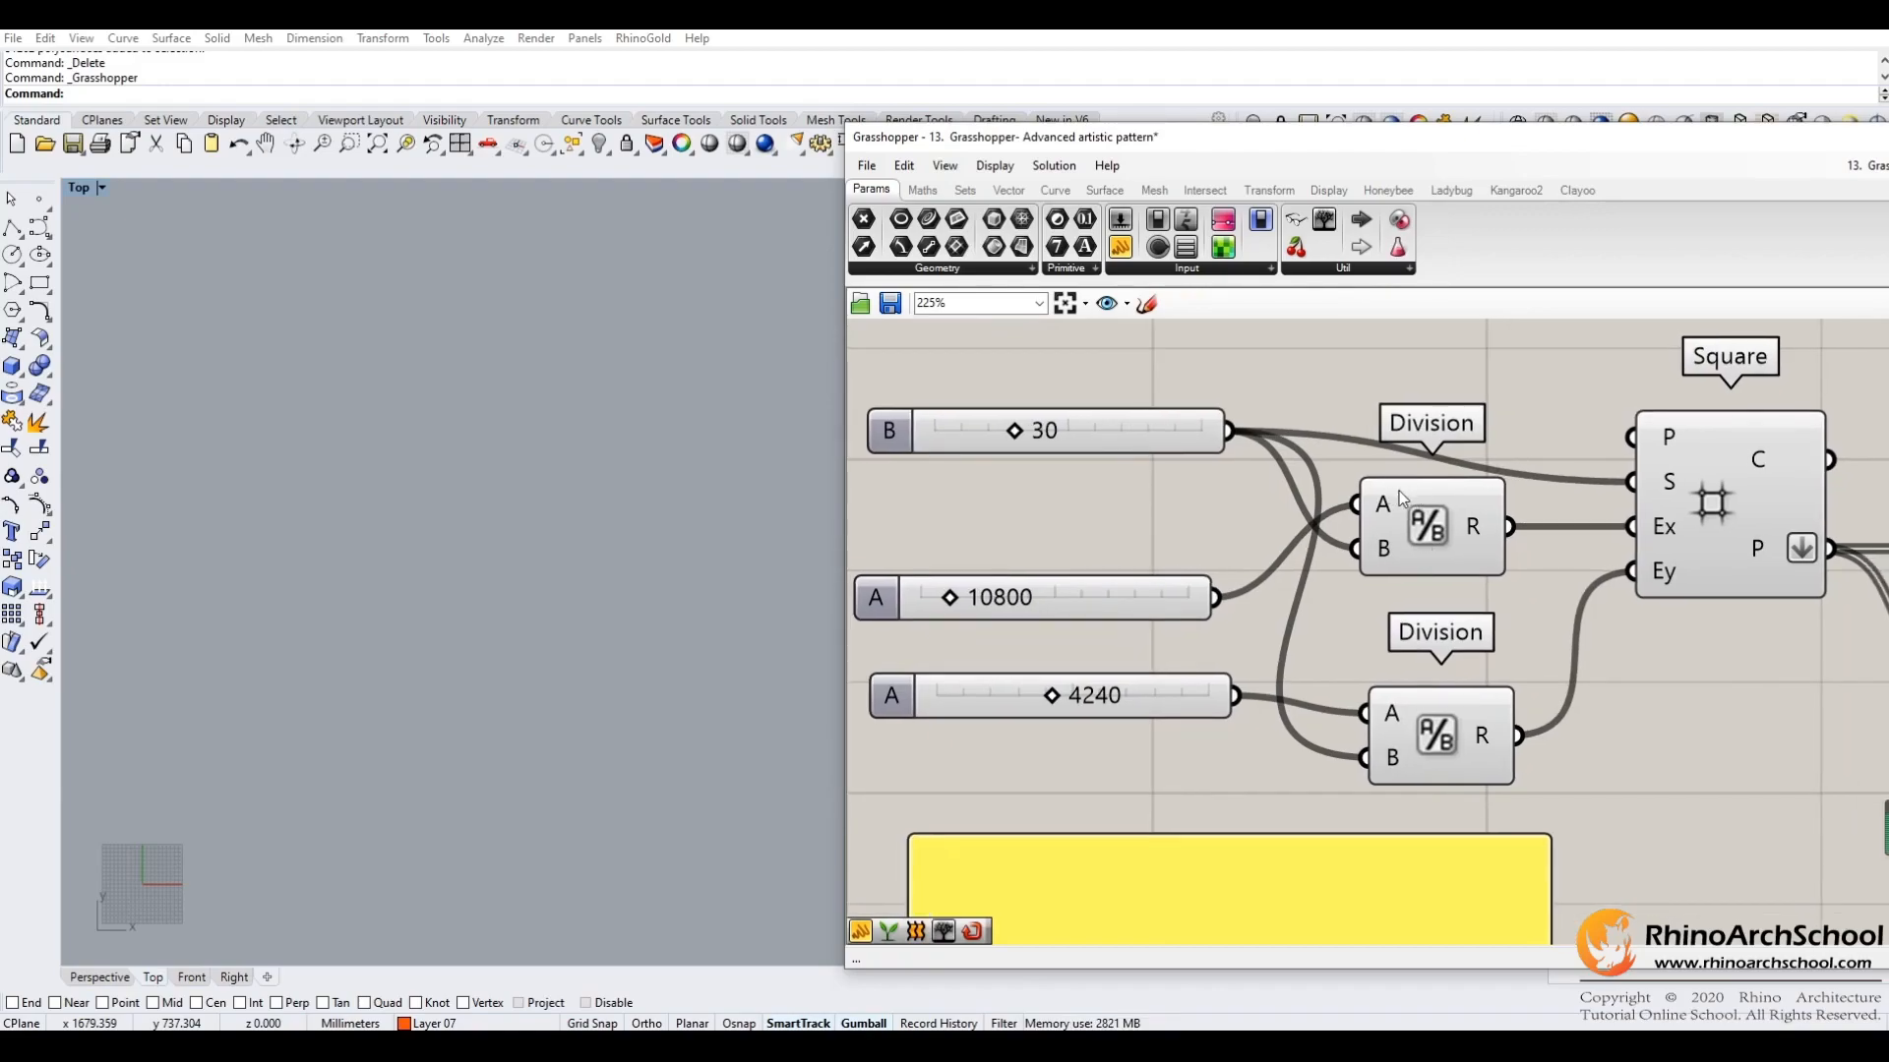
Review how the 10800 length and 4240 height sliders are each divided by the 30 spacing slider for the grid extents.
{"action": "left_click", "coordinate": [1450, 519]}
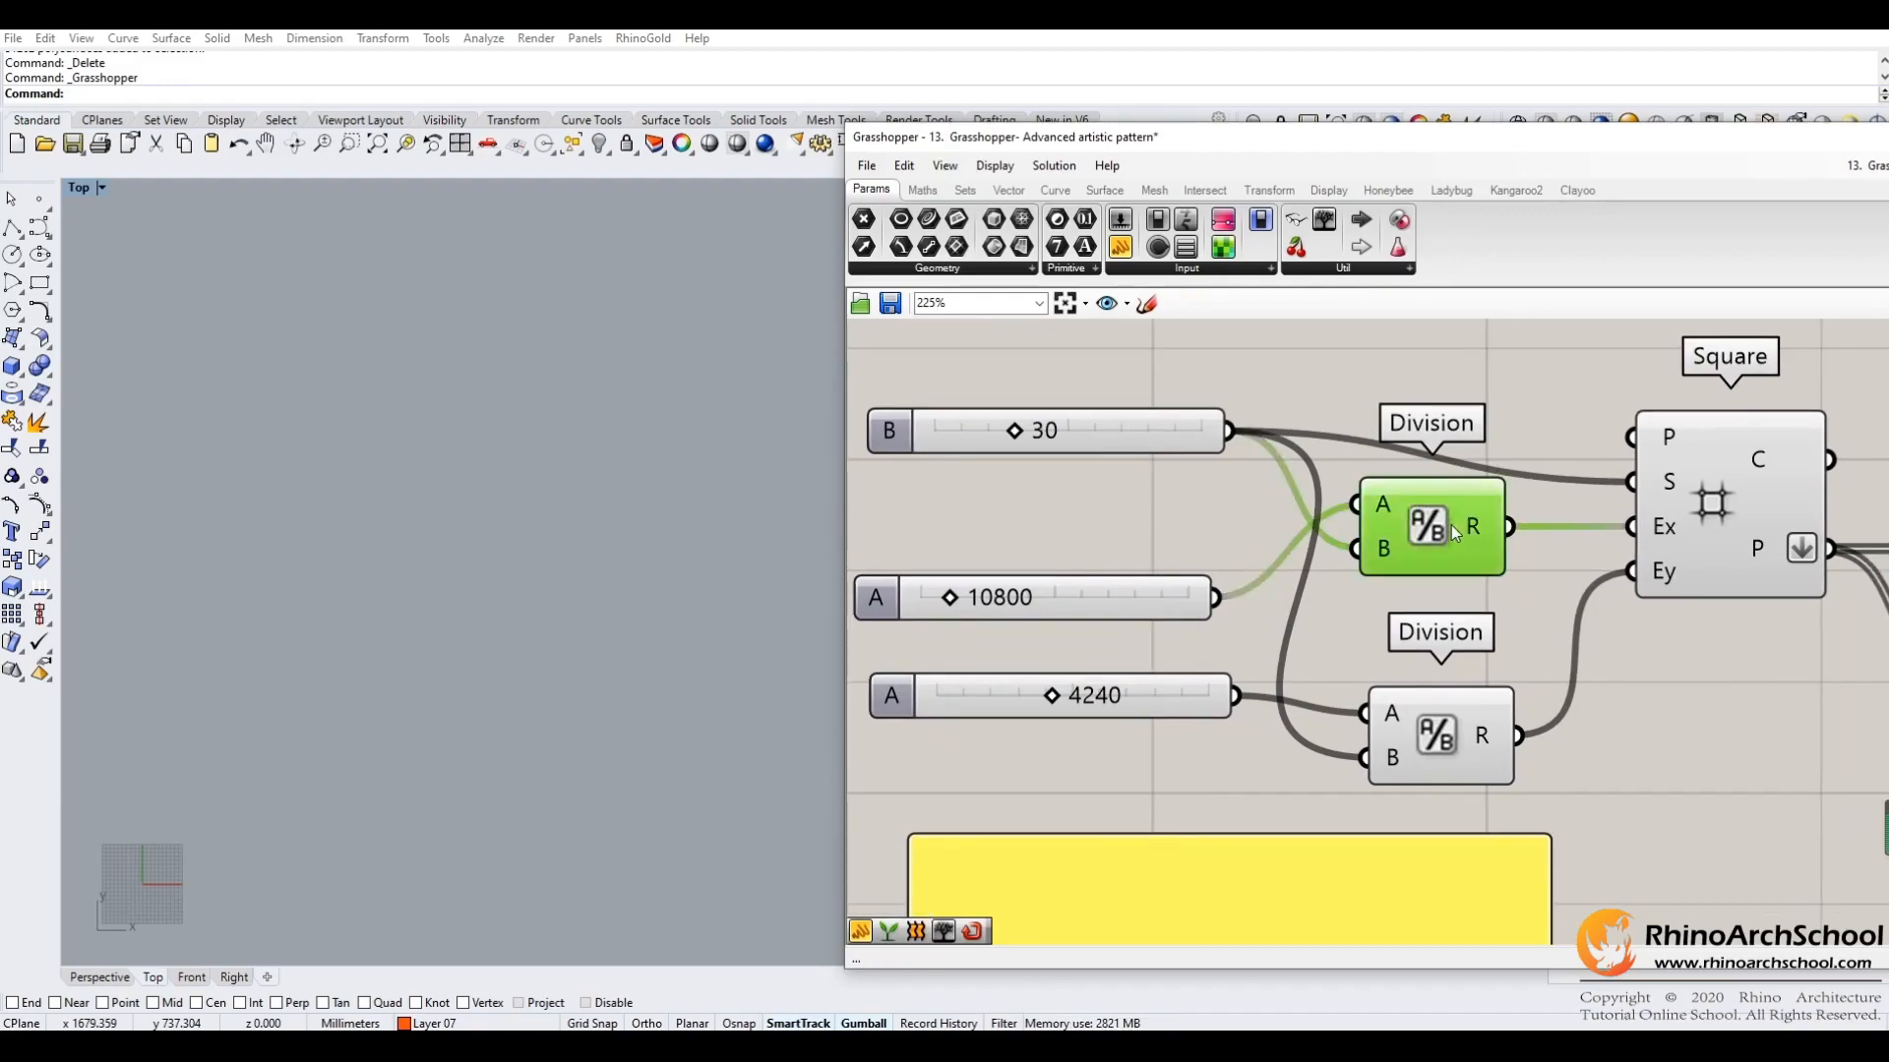
{"action": "left_click", "coordinate": [1151, 649]}
{"action": "left_click", "coordinate": [1088, 608]}
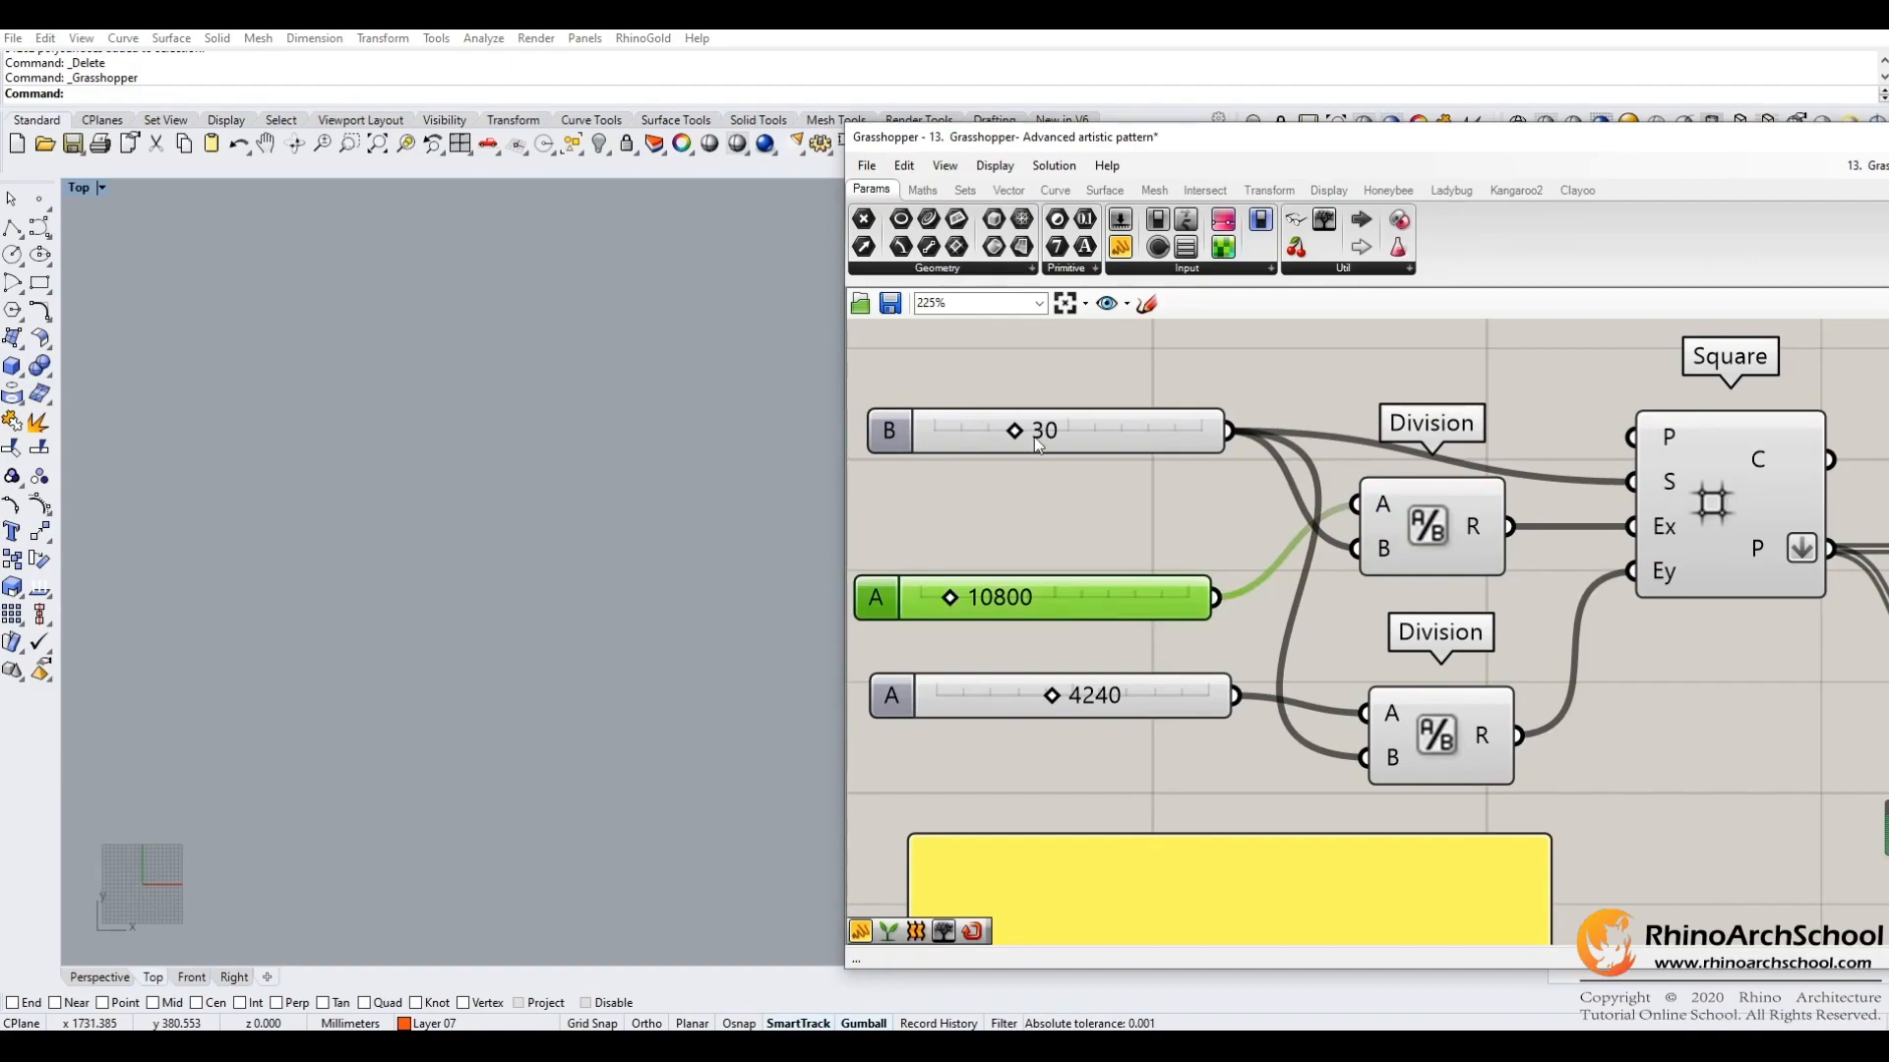
{"action": "left_click", "coordinate": [1077, 433]}
{"action": "left_click", "coordinate": [1082, 529]}
{"action": "right_click_drag", "start_coordinate": [1128, 552], "coordinate": [1138, 490]}
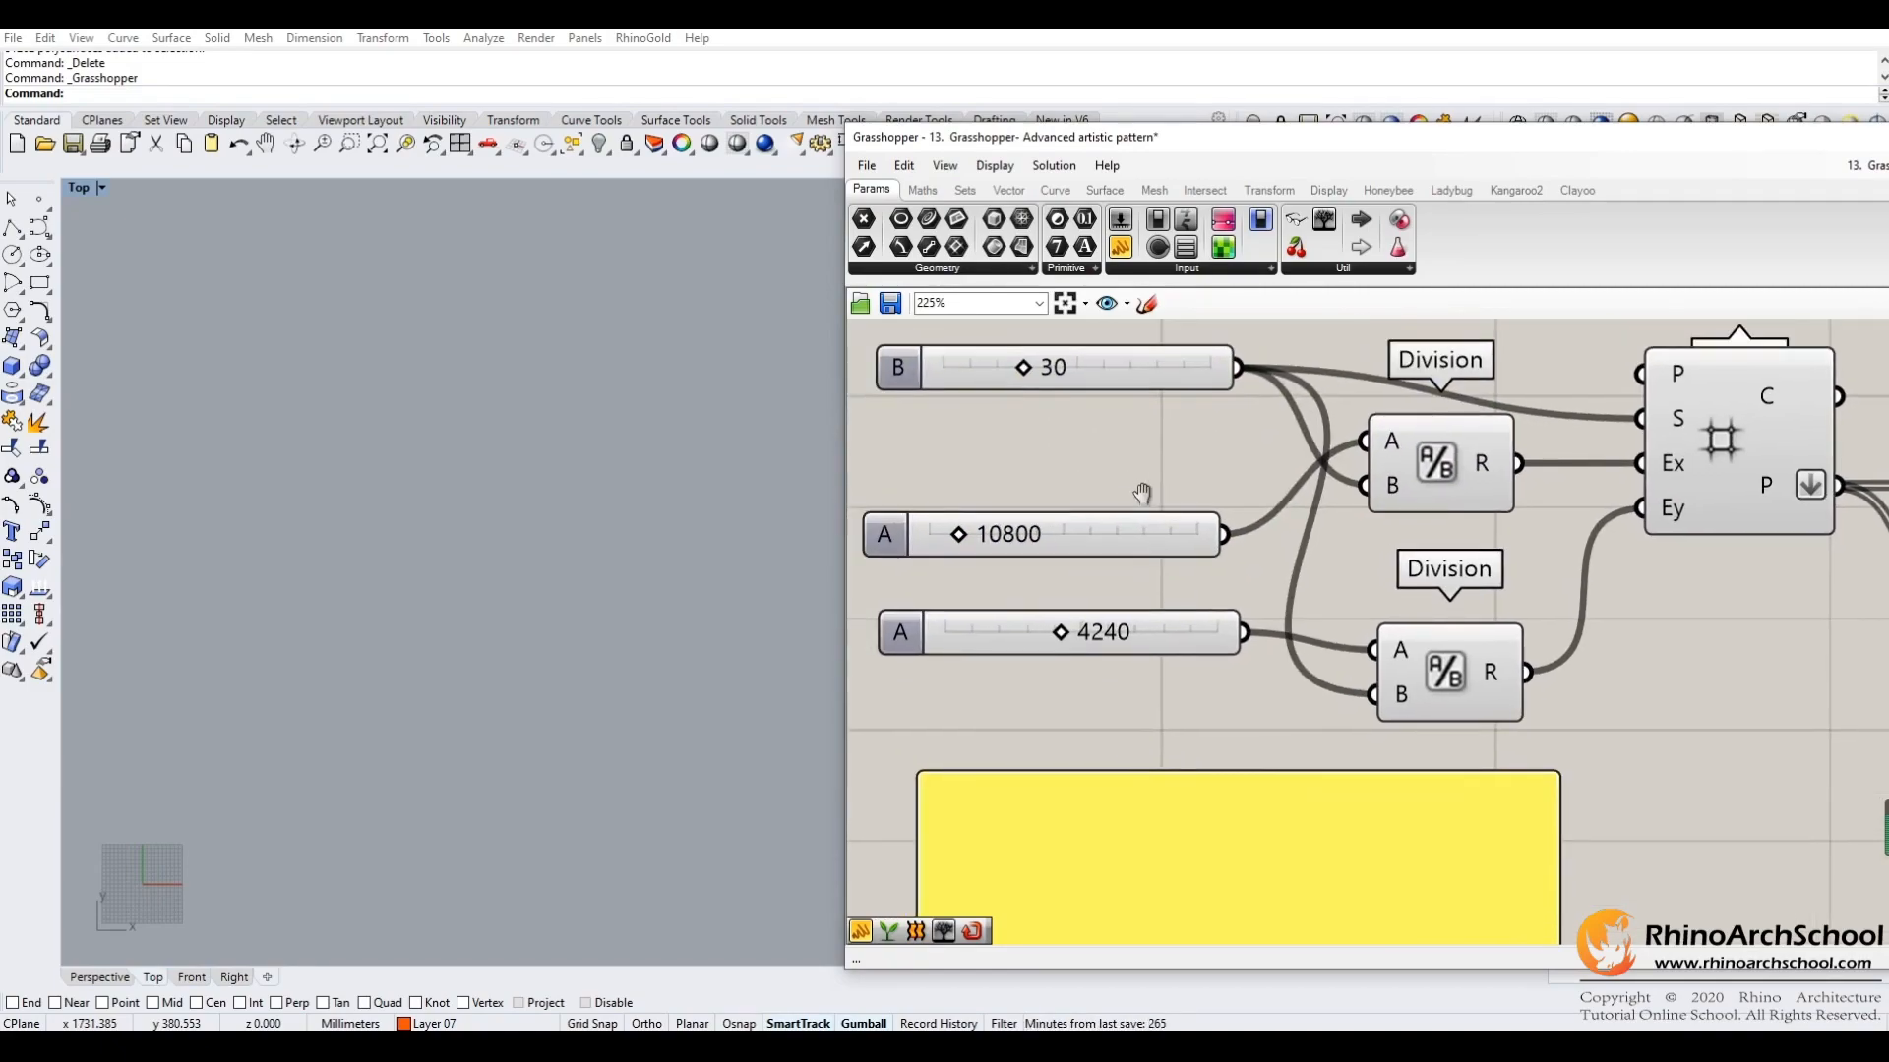
{"action": "left_click", "coordinate": [1124, 646]}
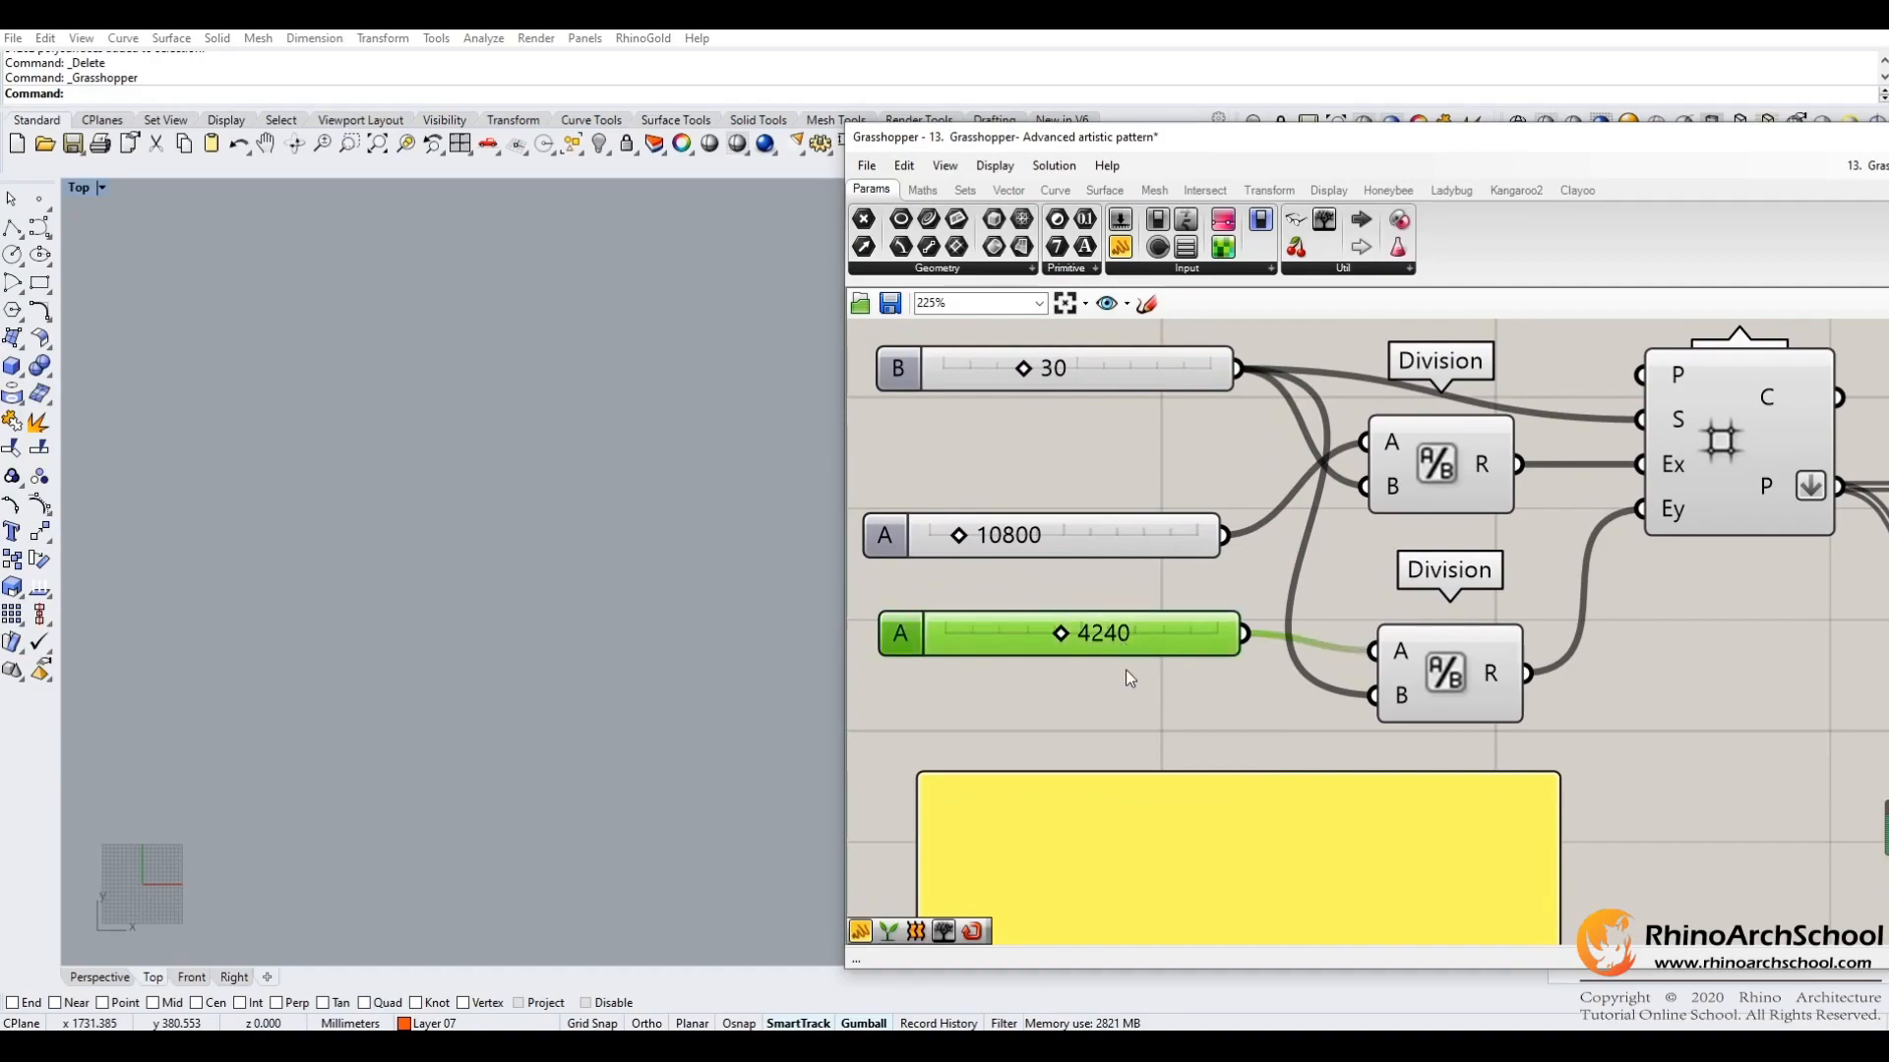
{"action": "right_click_drag", "start_coordinate": [1125, 590], "coordinate": [1120, 641]}
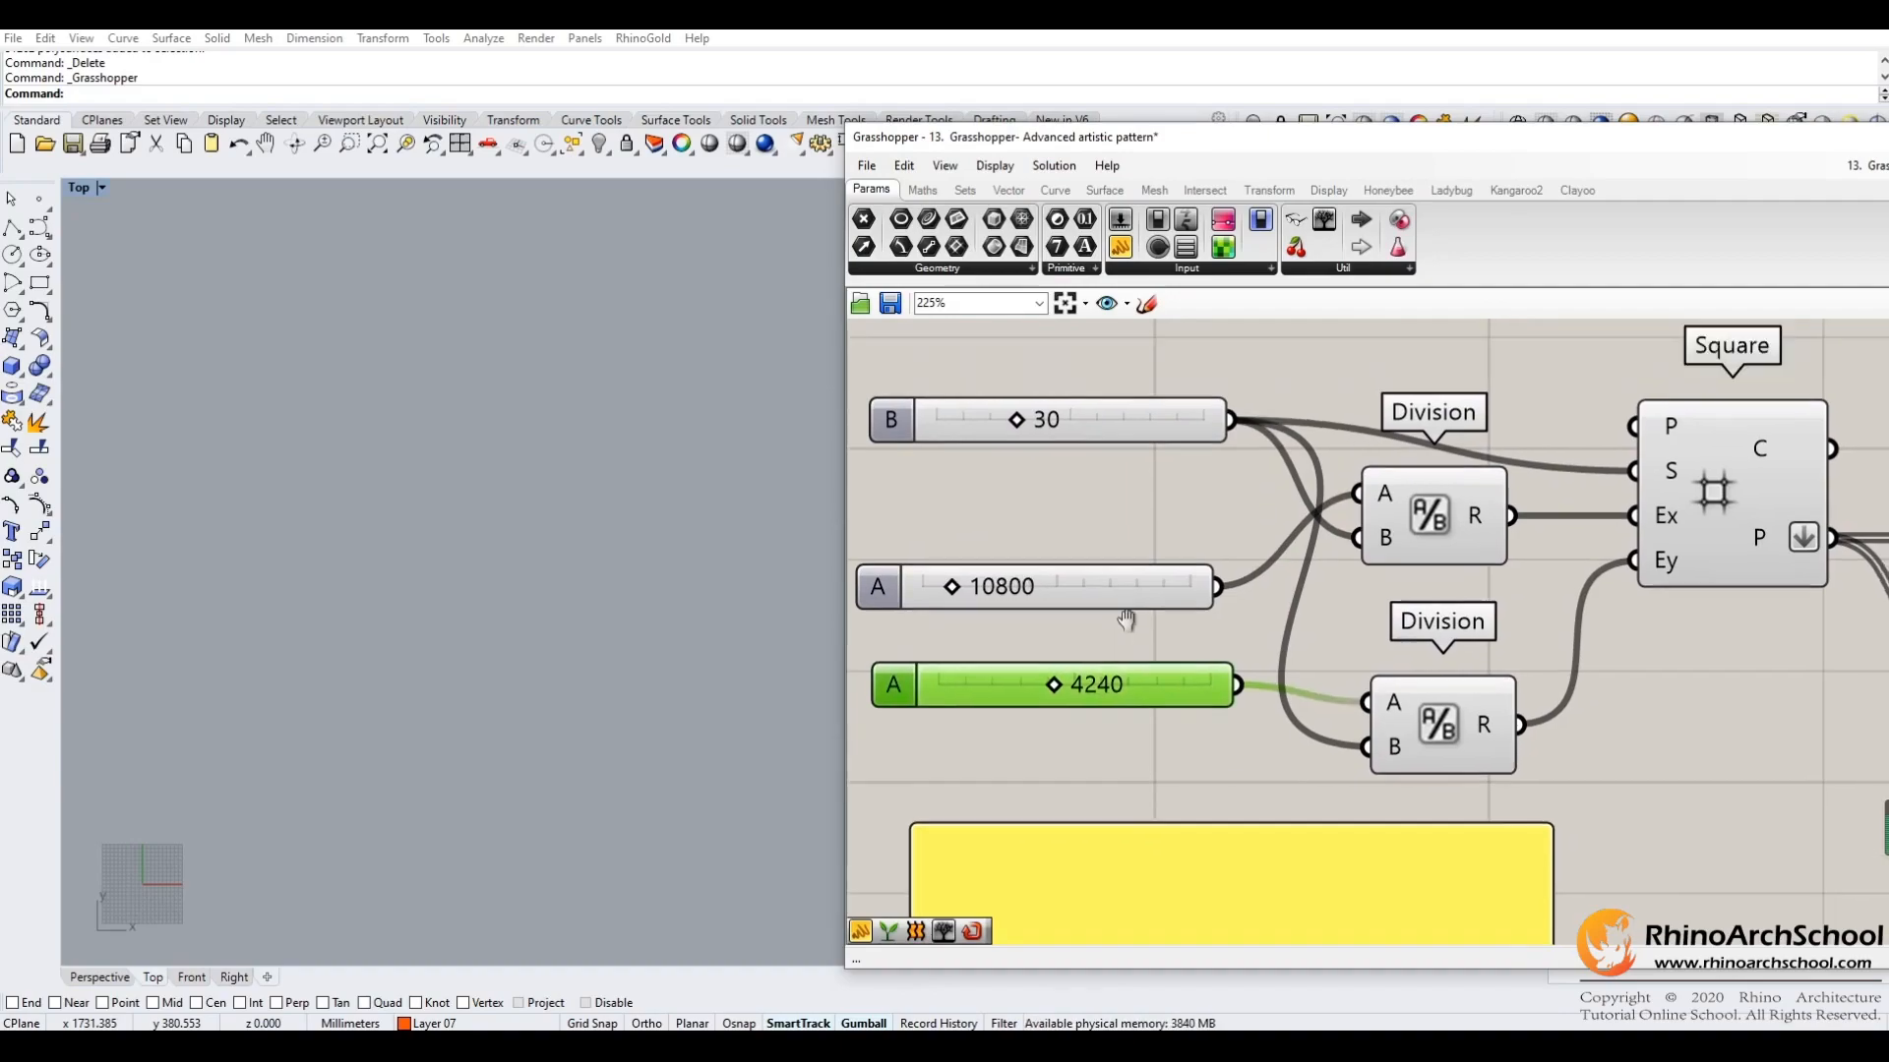
{"action": "left_click", "coordinate": [1075, 423]}
{"action": "left_click", "coordinate": [1119, 534]}
{"action": "right_click_drag", "start_coordinate": [1109, 536], "coordinate": [1098, 525]}
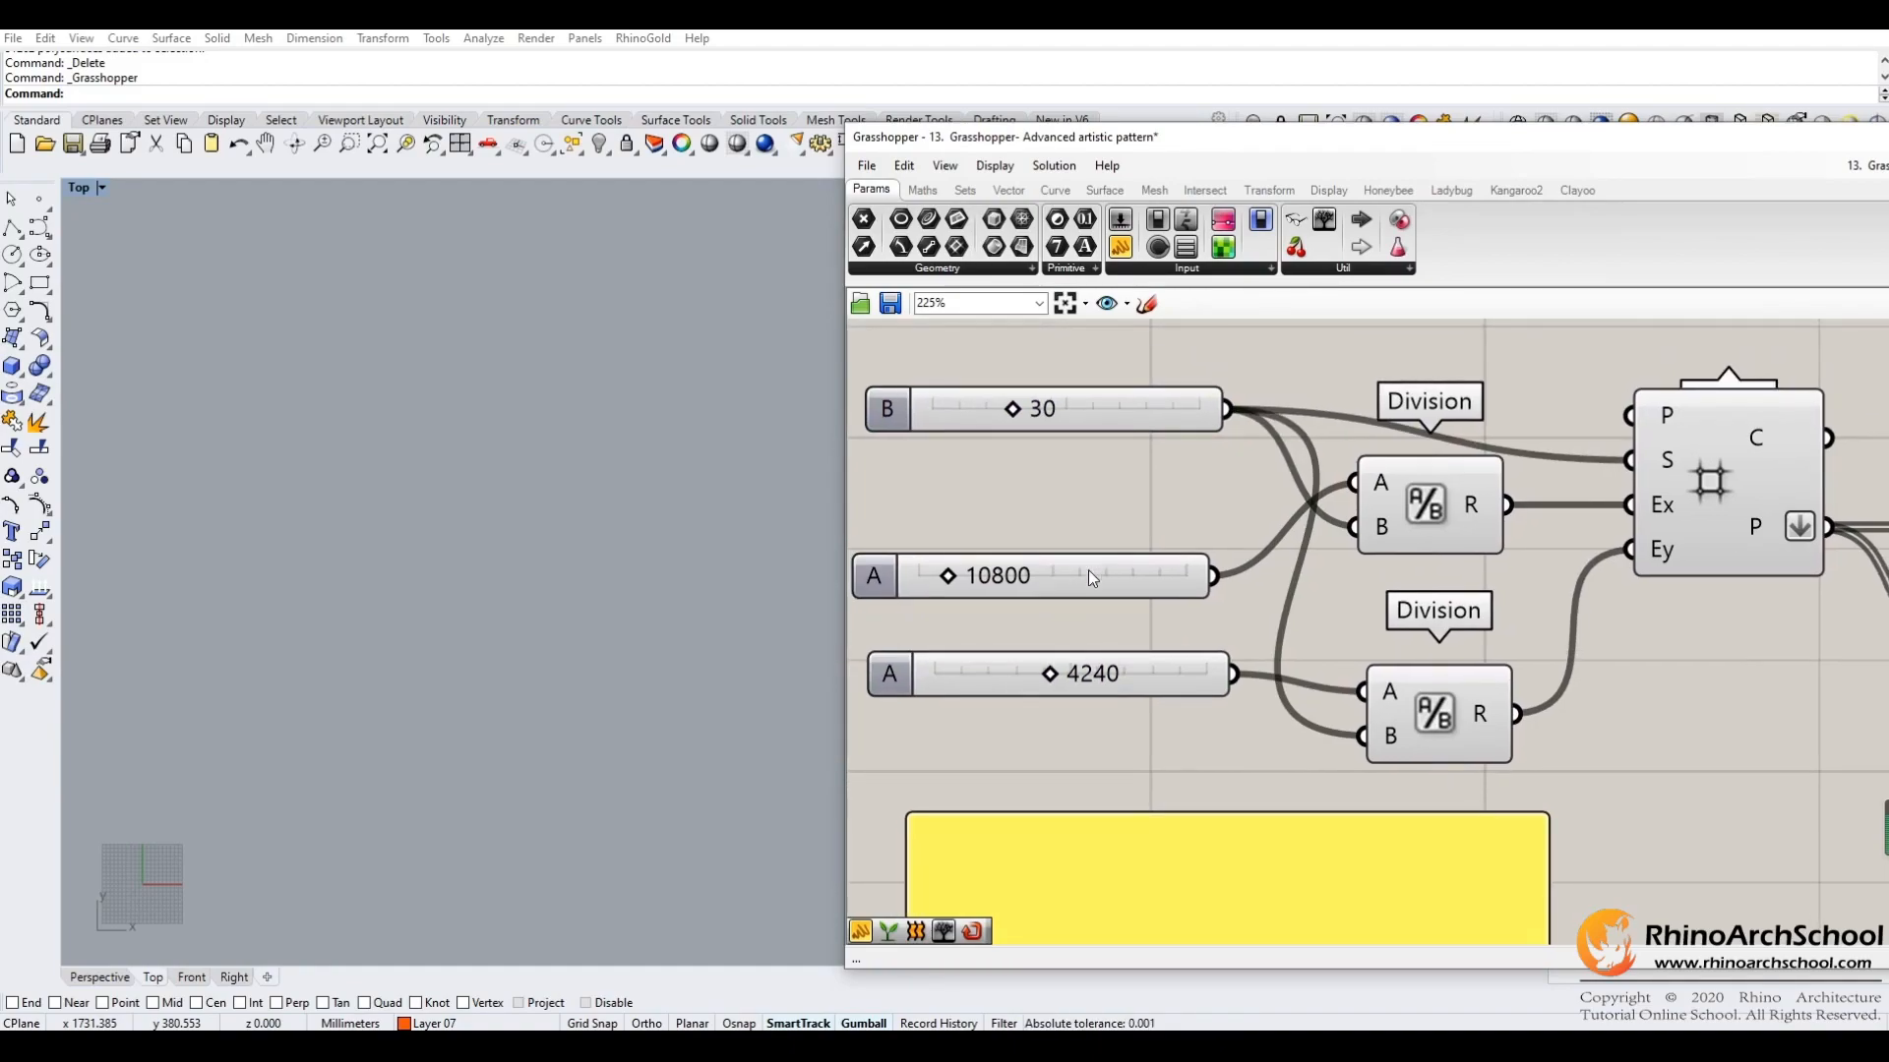
Select the Square grid component and examine its full extent and individual cells in the Top view.
{"action": "right_click_drag", "start_coordinate": [1605, 637], "coordinate": [1272, 734]}
{"action": "scroll", "coordinate": [1272, 734], "scroll_direction": "down", "scroll_amount": 2}
{"action": "right_click_drag", "start_coordinate": [1378, 624], "coordinate": [1467, 540]}
{"action": "left_click", "coordinate": [1467, 540]}
{"action": "scroll", "coordinate": [676, 558], "scroll_direction": "down", "scroll_amount": 3}
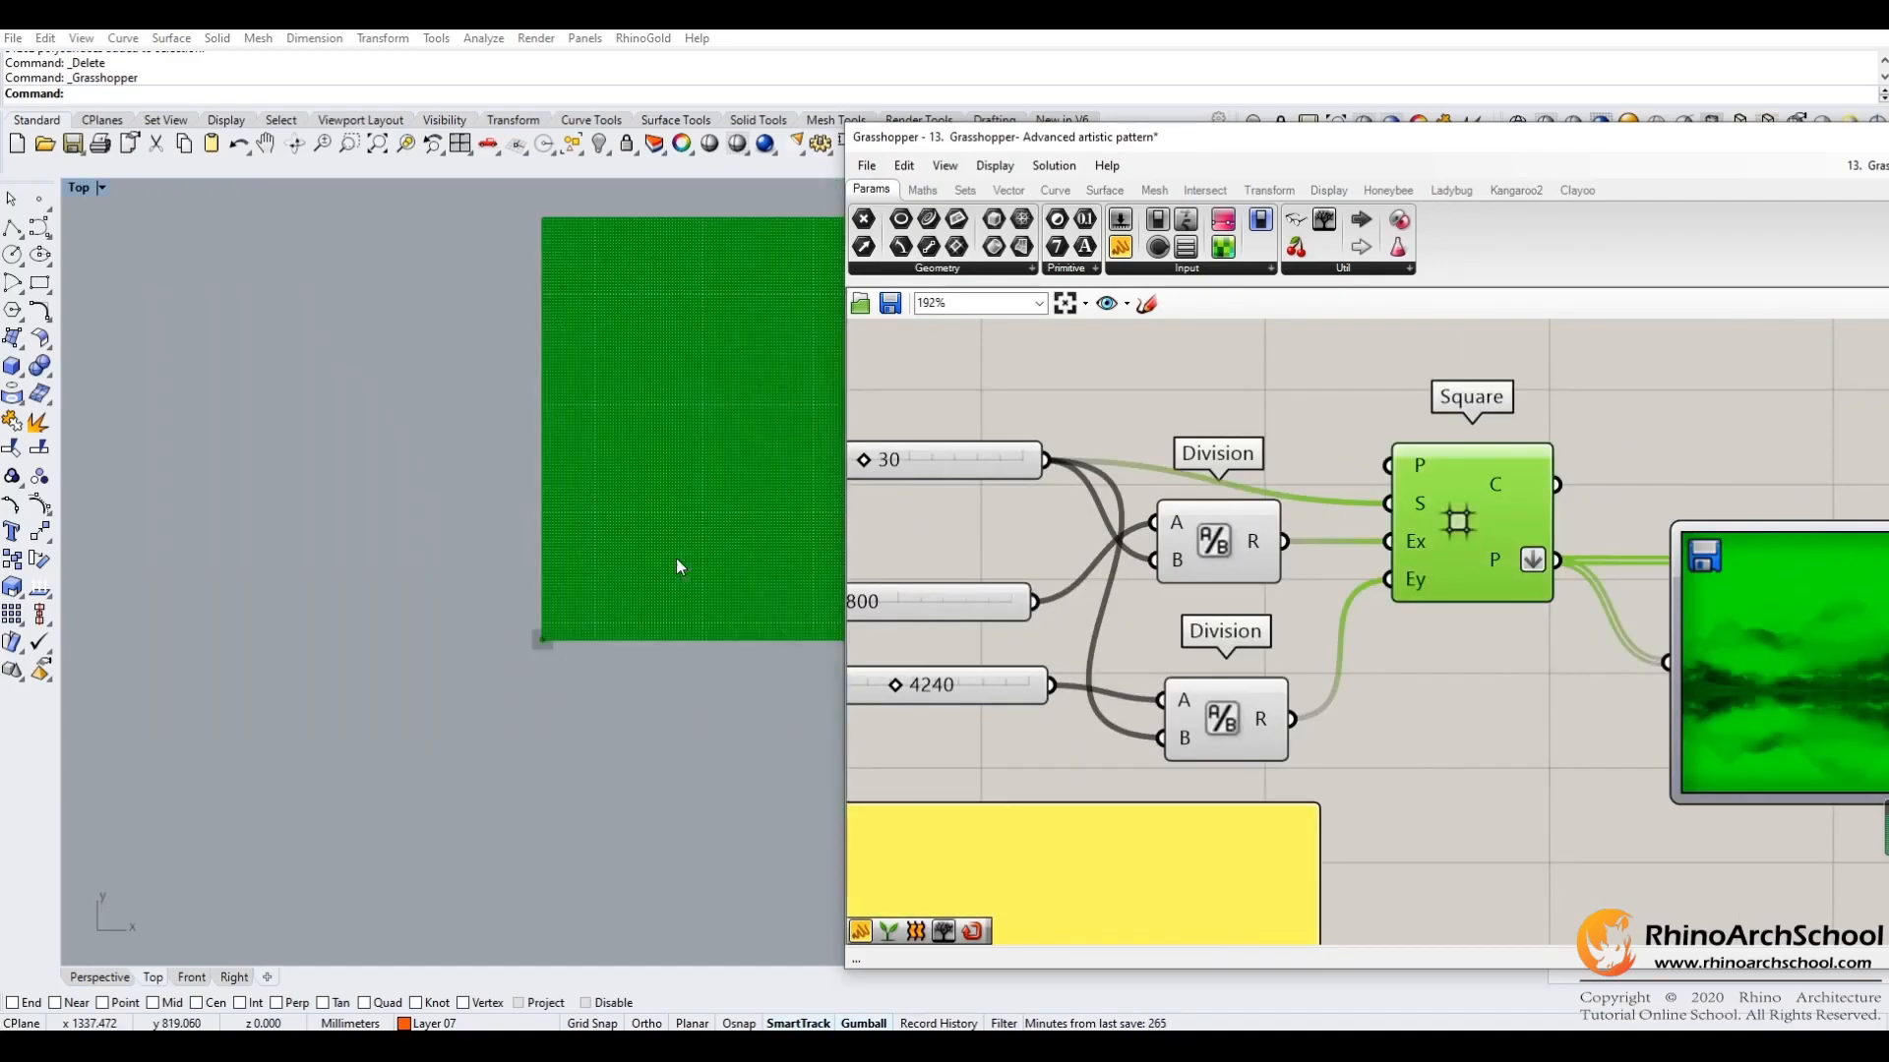
{"action": "scroll", "coordinate": [485, 547], "scroll_direction": "up", "scroll_amount": 5}
{"action": "scroll", "coordinate": [486, 547], "scroll_direction": "down", "scroll_amount": 5}
{"action": "scroll", "coordinate": [486, 547], "scroll_direction": "up", "scroll_amount": 5}
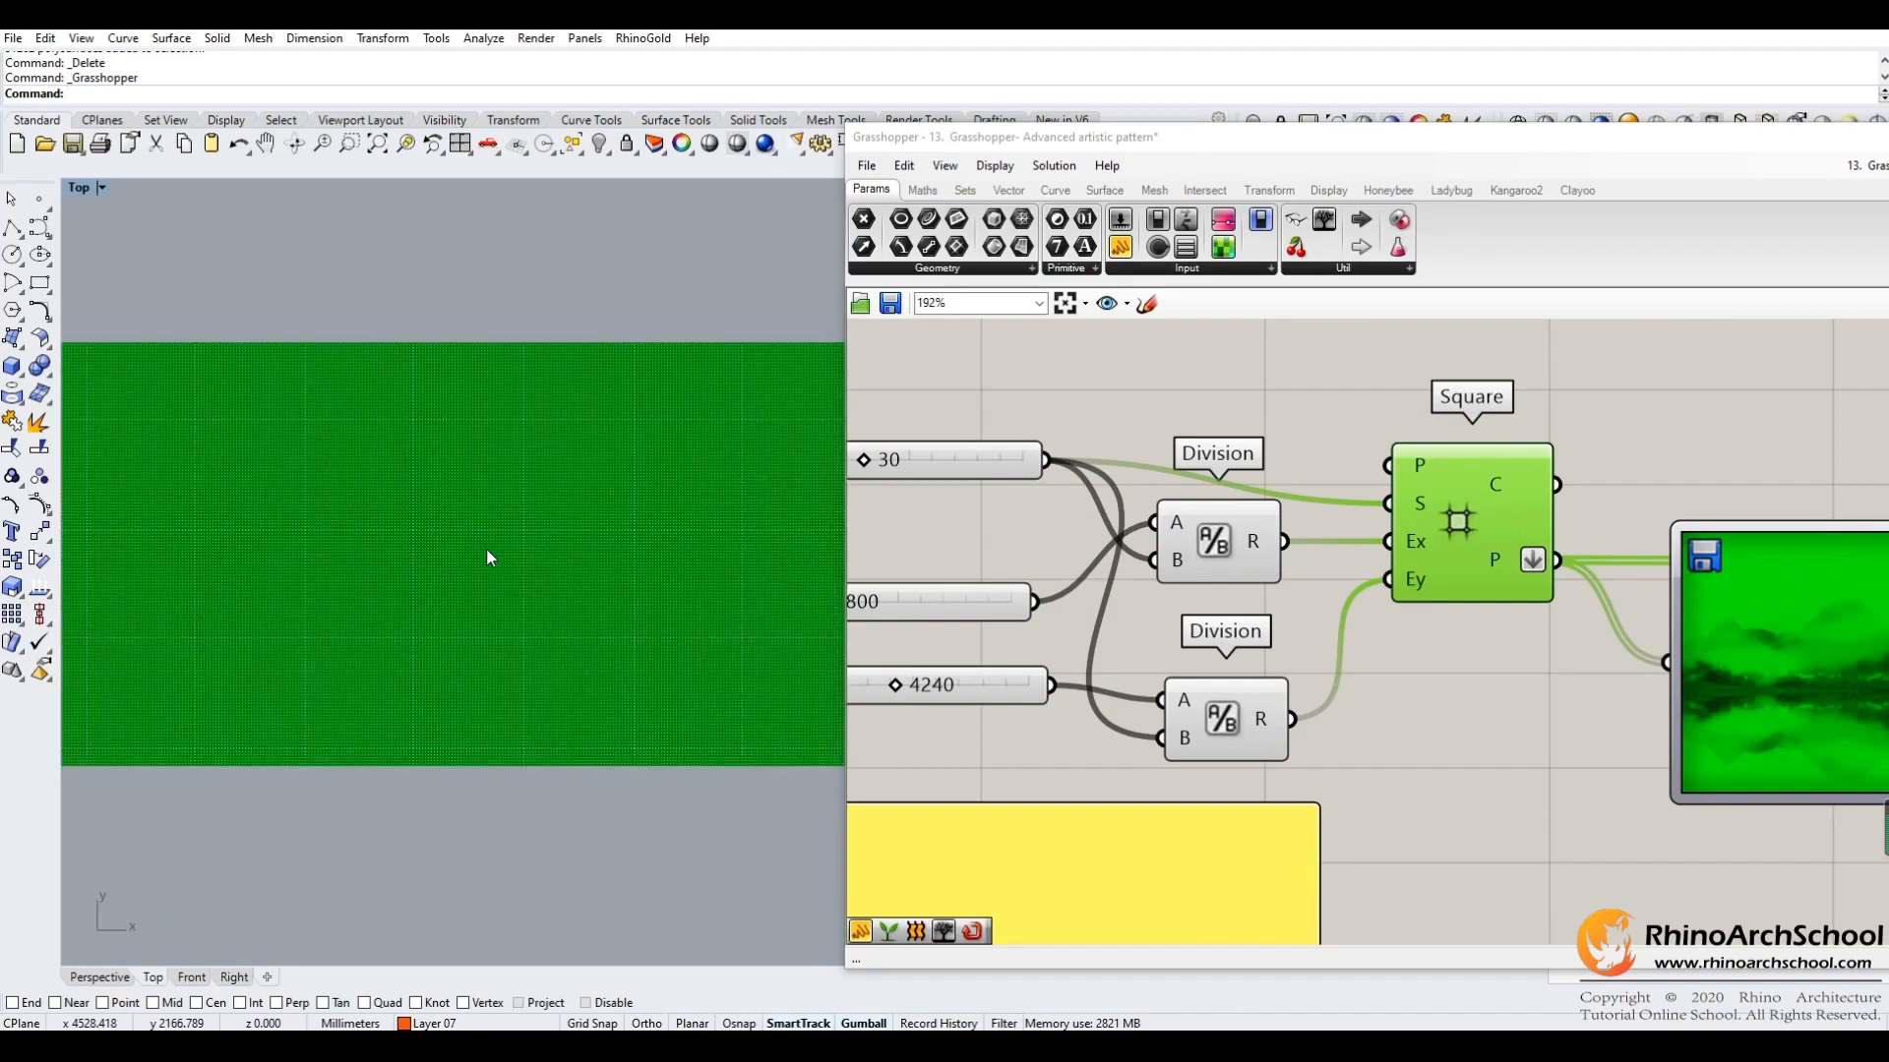
{"action": "scroll", "coordinate": [620, 334], "scroll_direction": "up", "scroll_amount": 2}
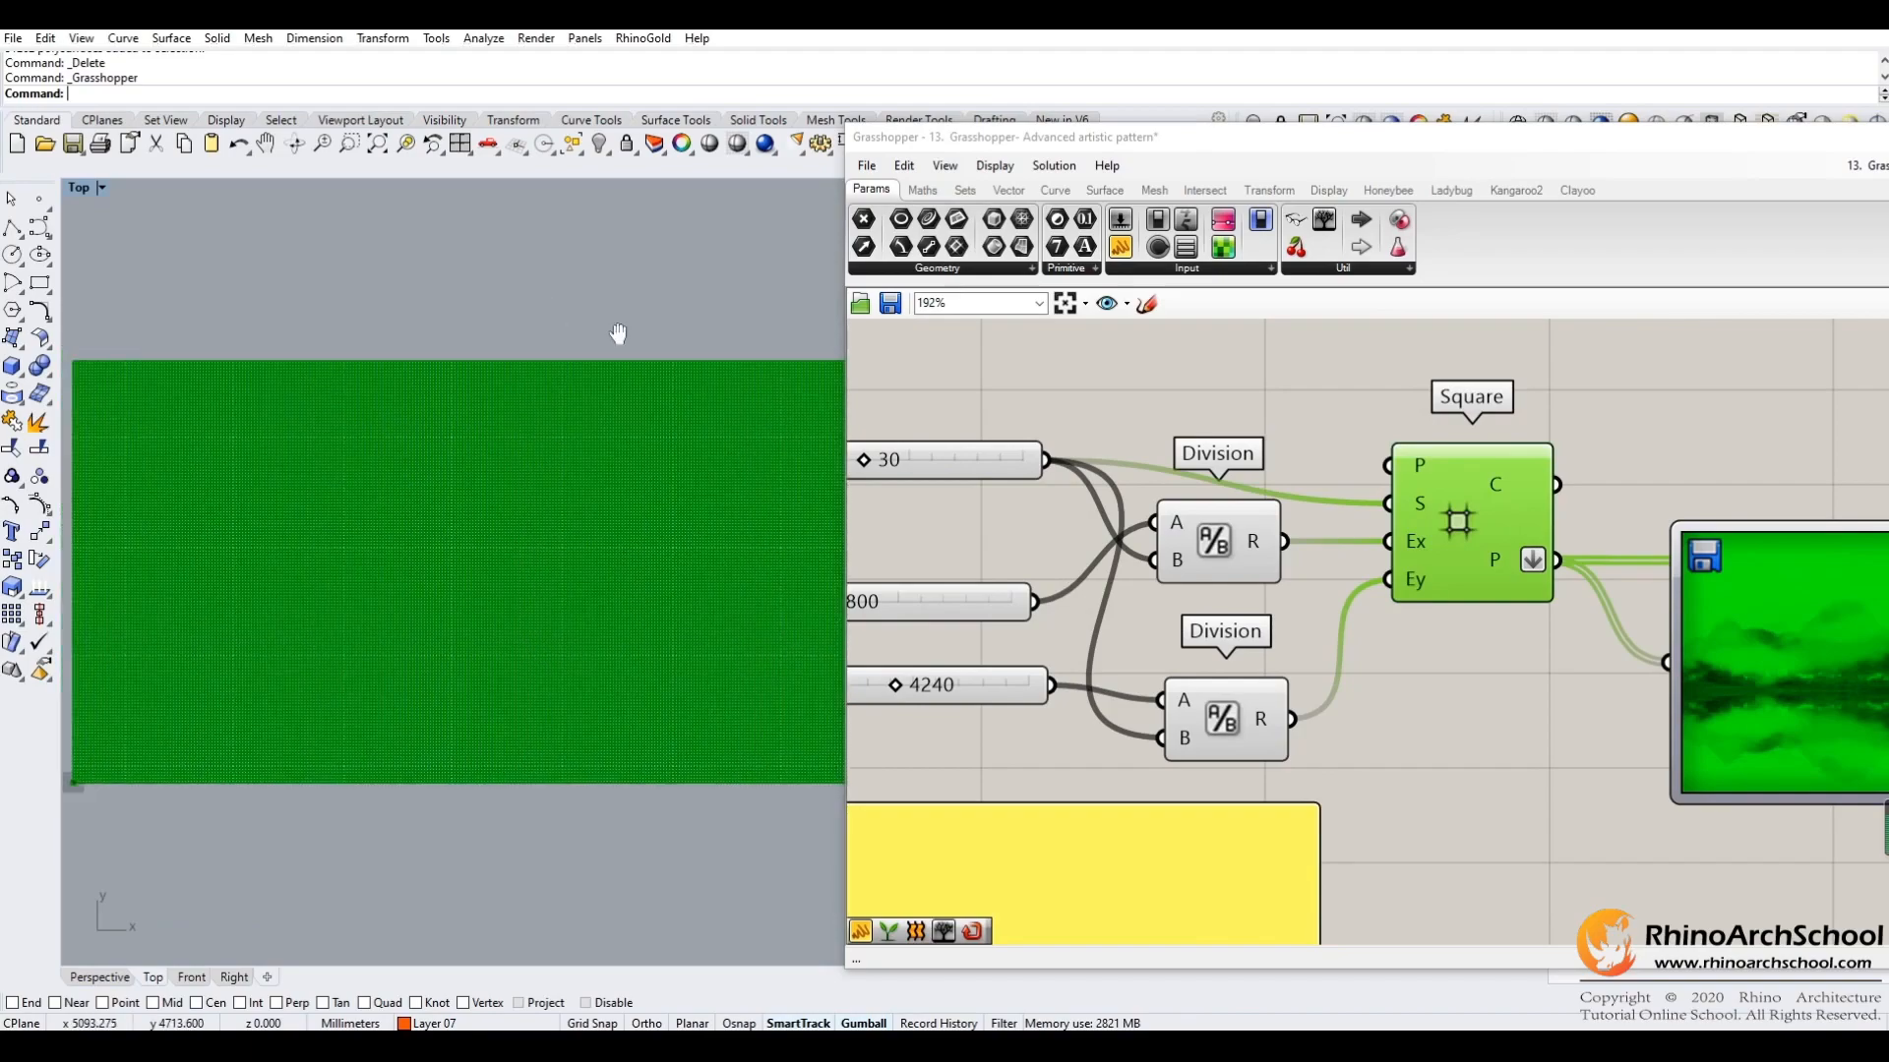
{"action": "scroll", "coordinate": [531, 445], "scroll_direction": "up", "scroll_amount": 4}
Select the Image Sampler, view its settings and close them without changes.
{"action": "right_click_drag", "start_coordinate": [1454, 719], "coordinate": [868, 698]}
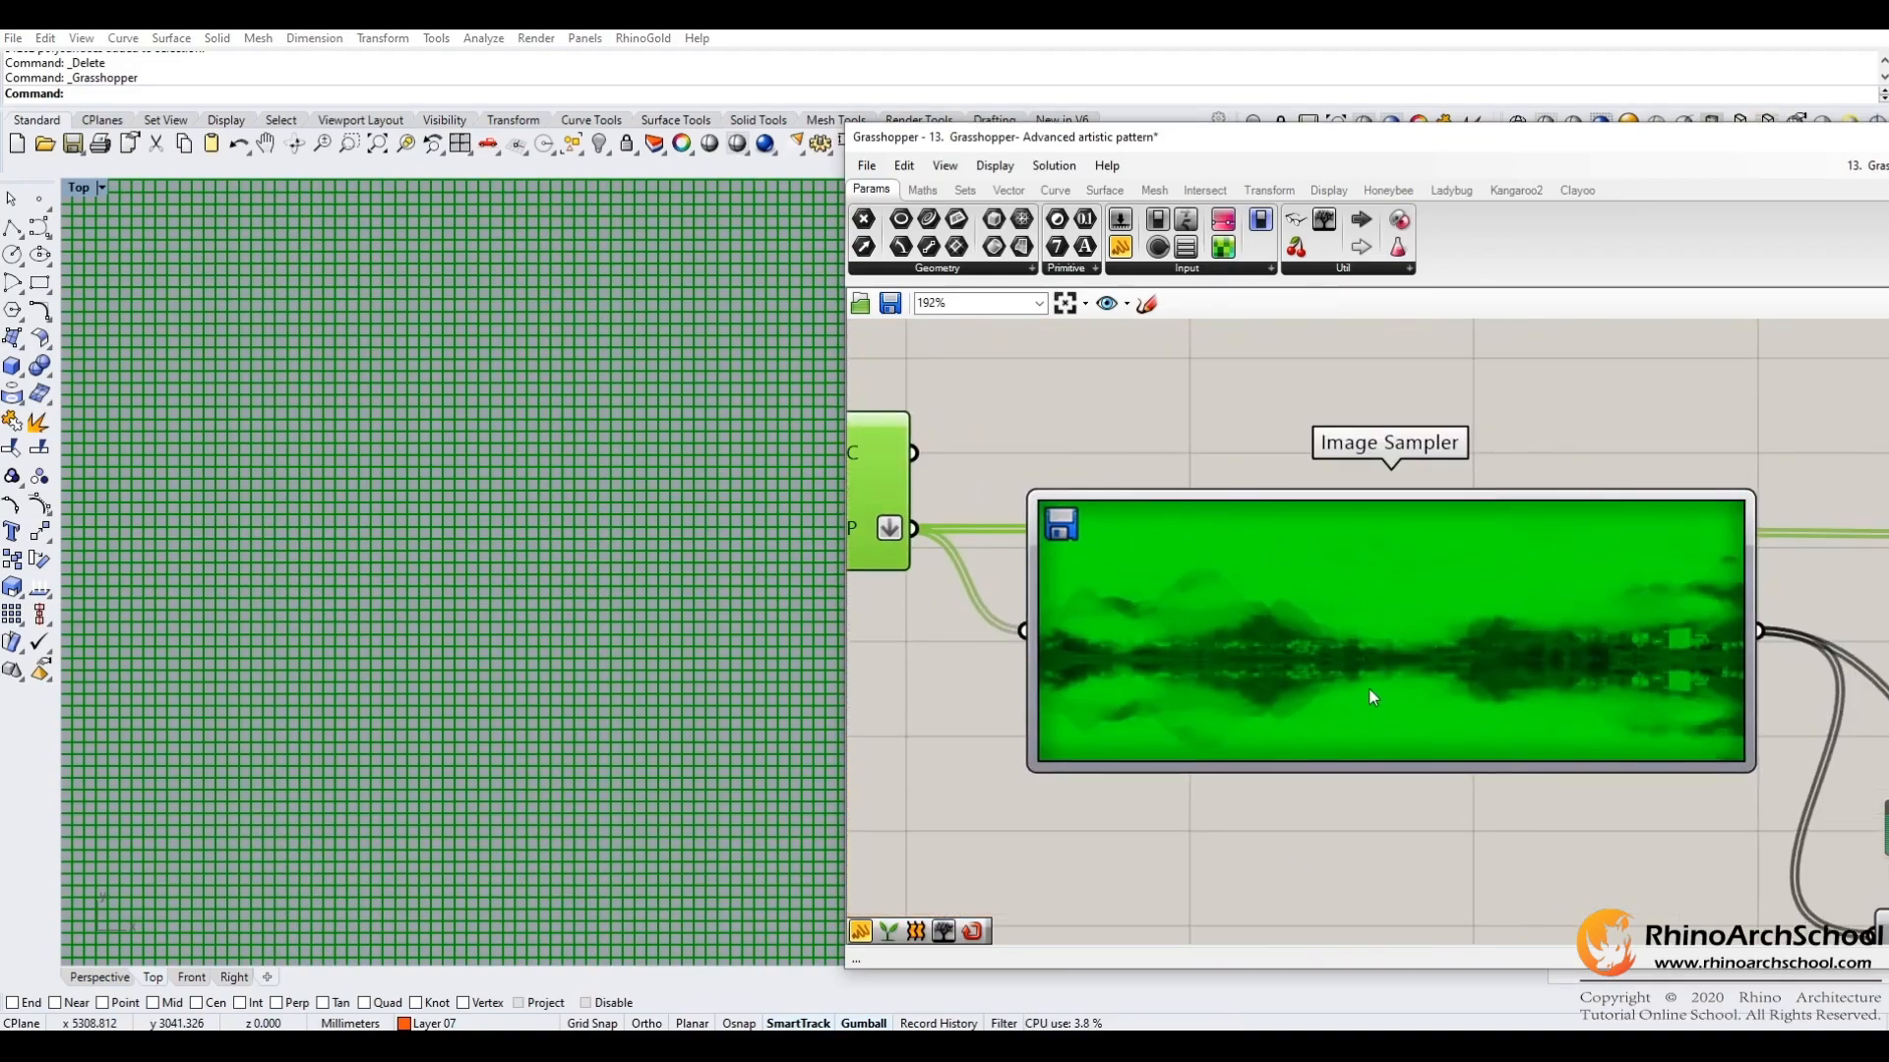
{"action": "left_click", "coordinate": [1373, 695]}
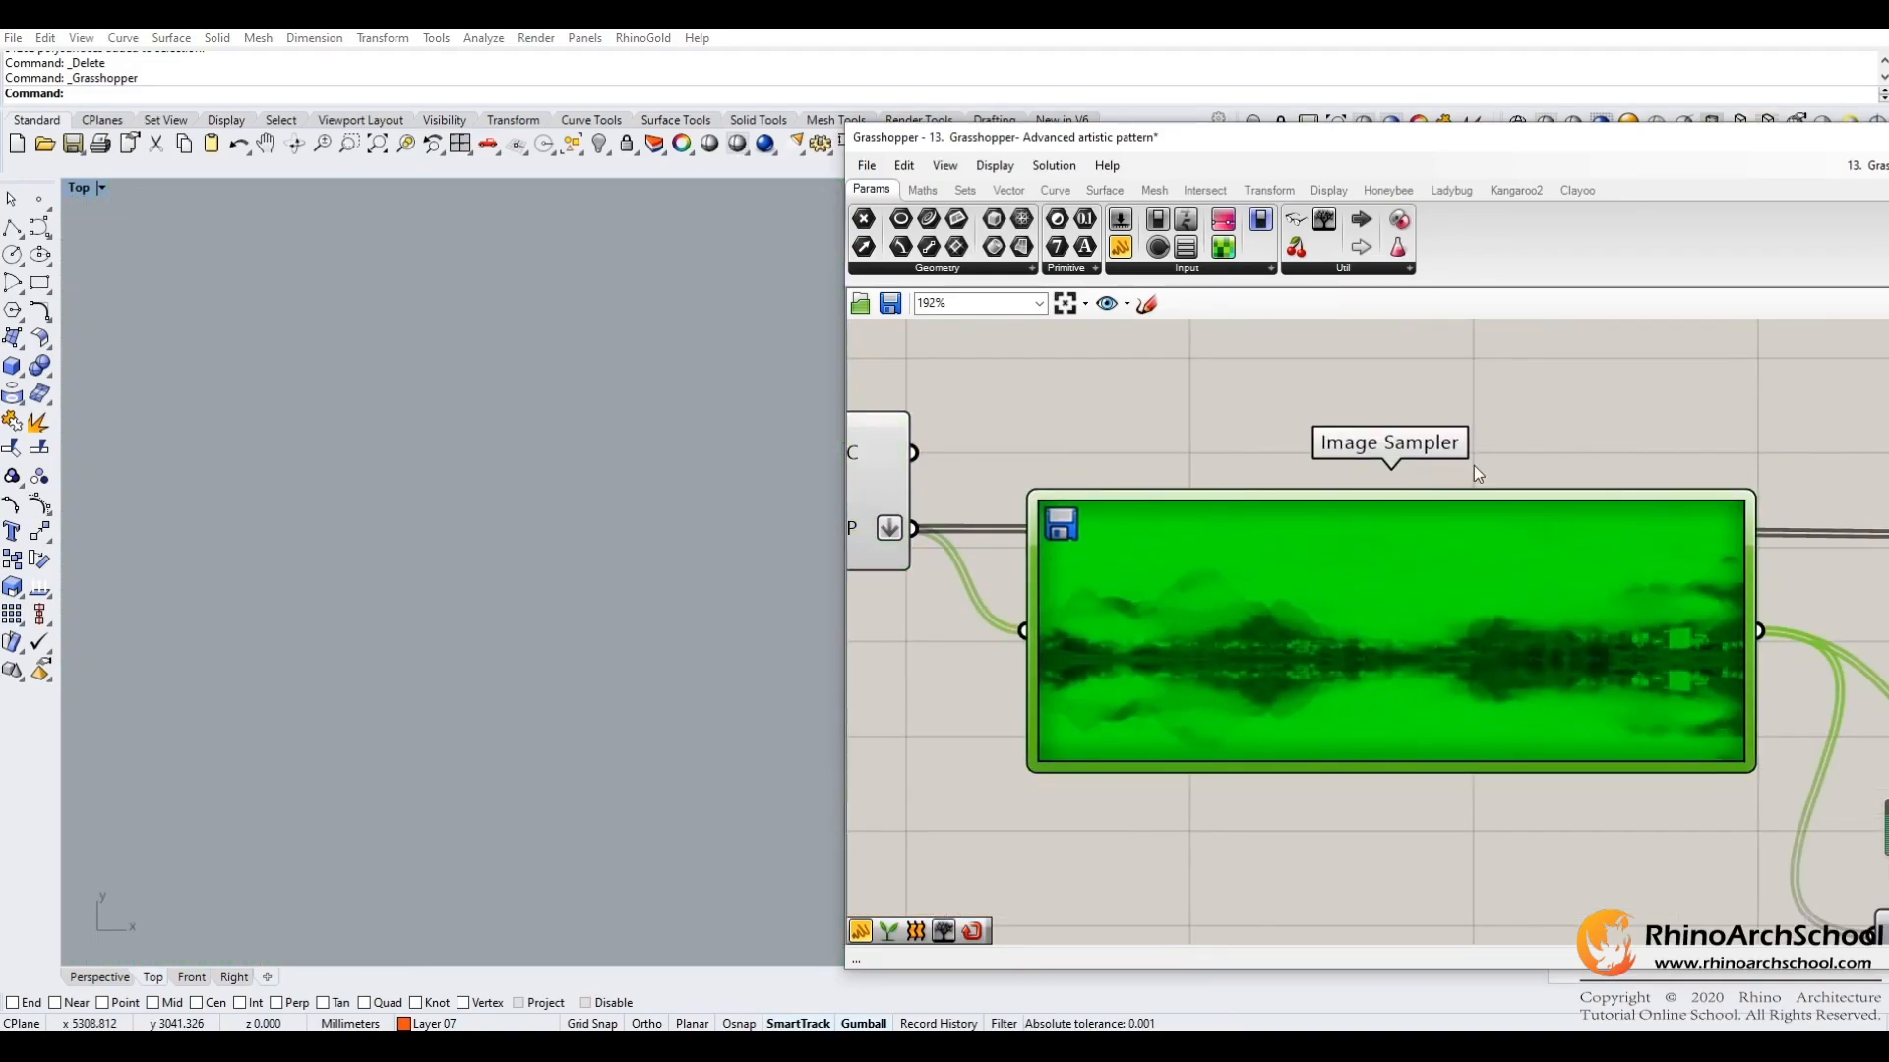
{"action": "right_click_drag", "start_coordinate": [1328, 629], "coordinate": [1412, 665]}
{"action": "double_click", "coordinate": [1414, 672]}
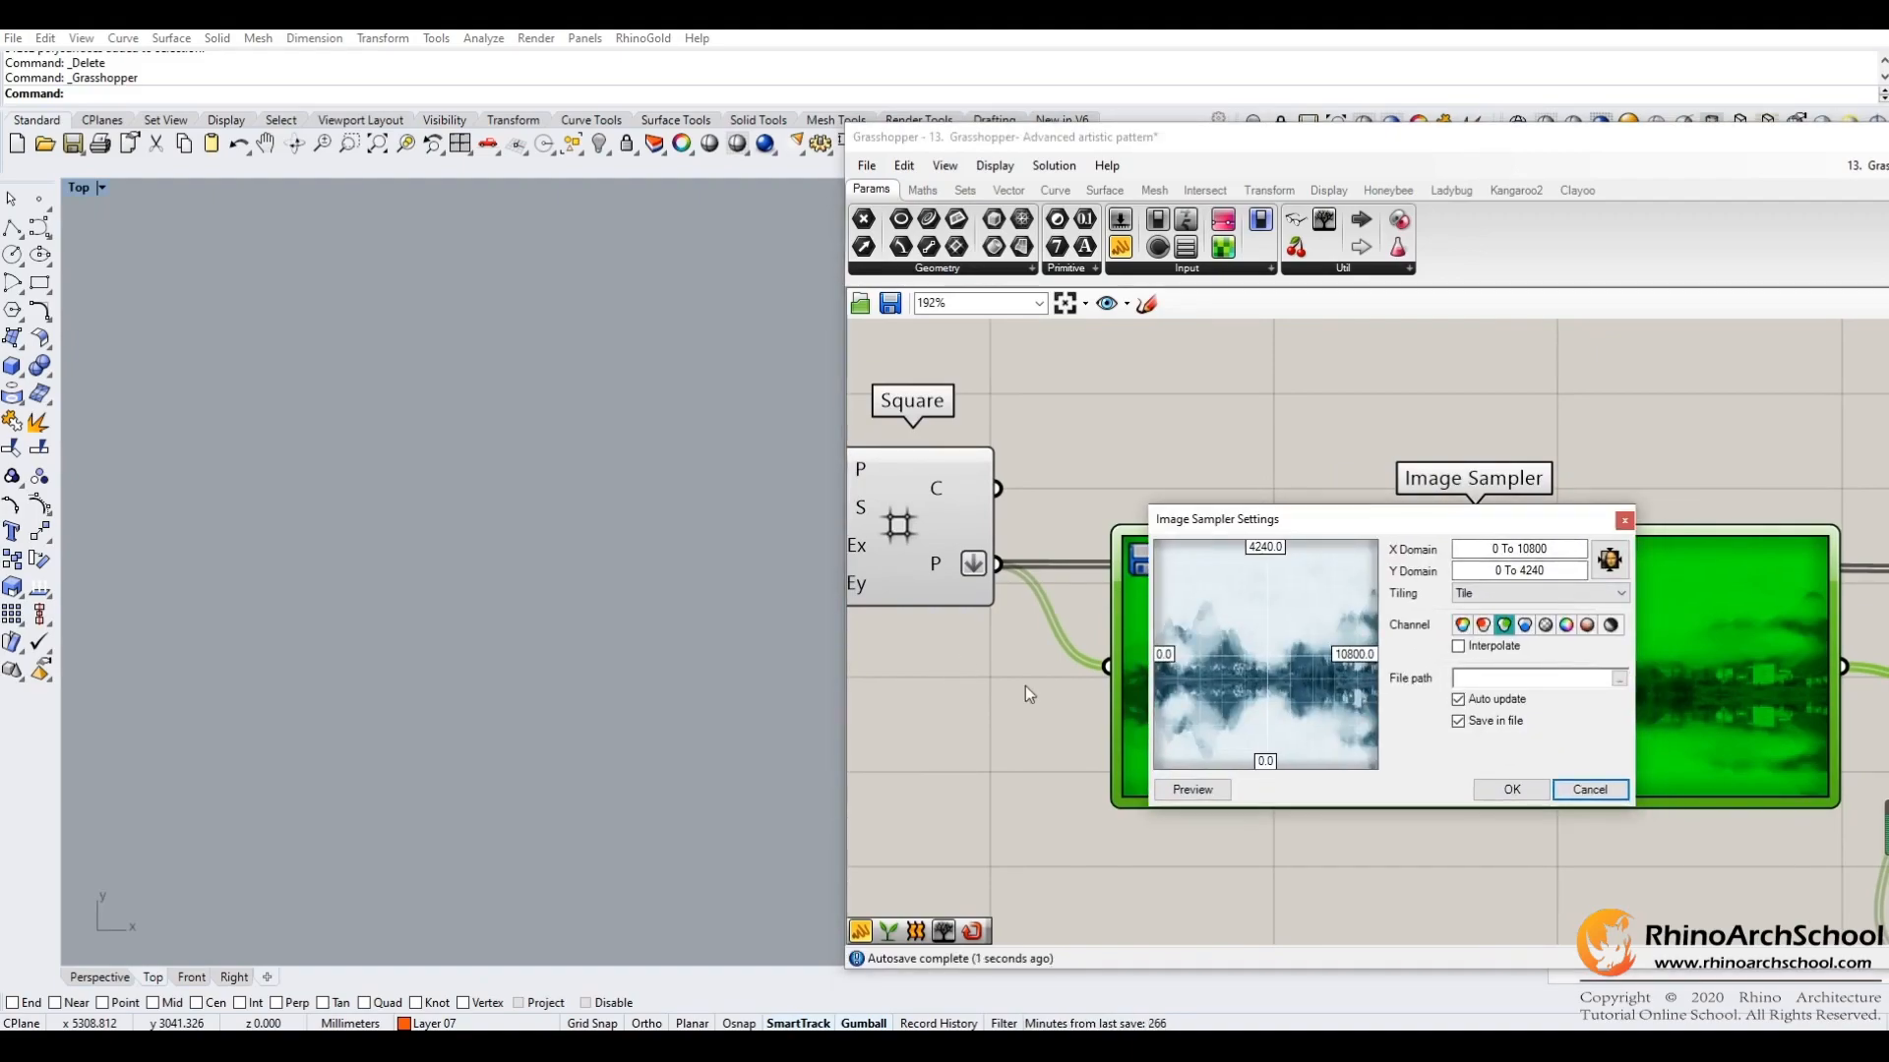
{"action": "left_click", "coordinate": [1624, 520]}
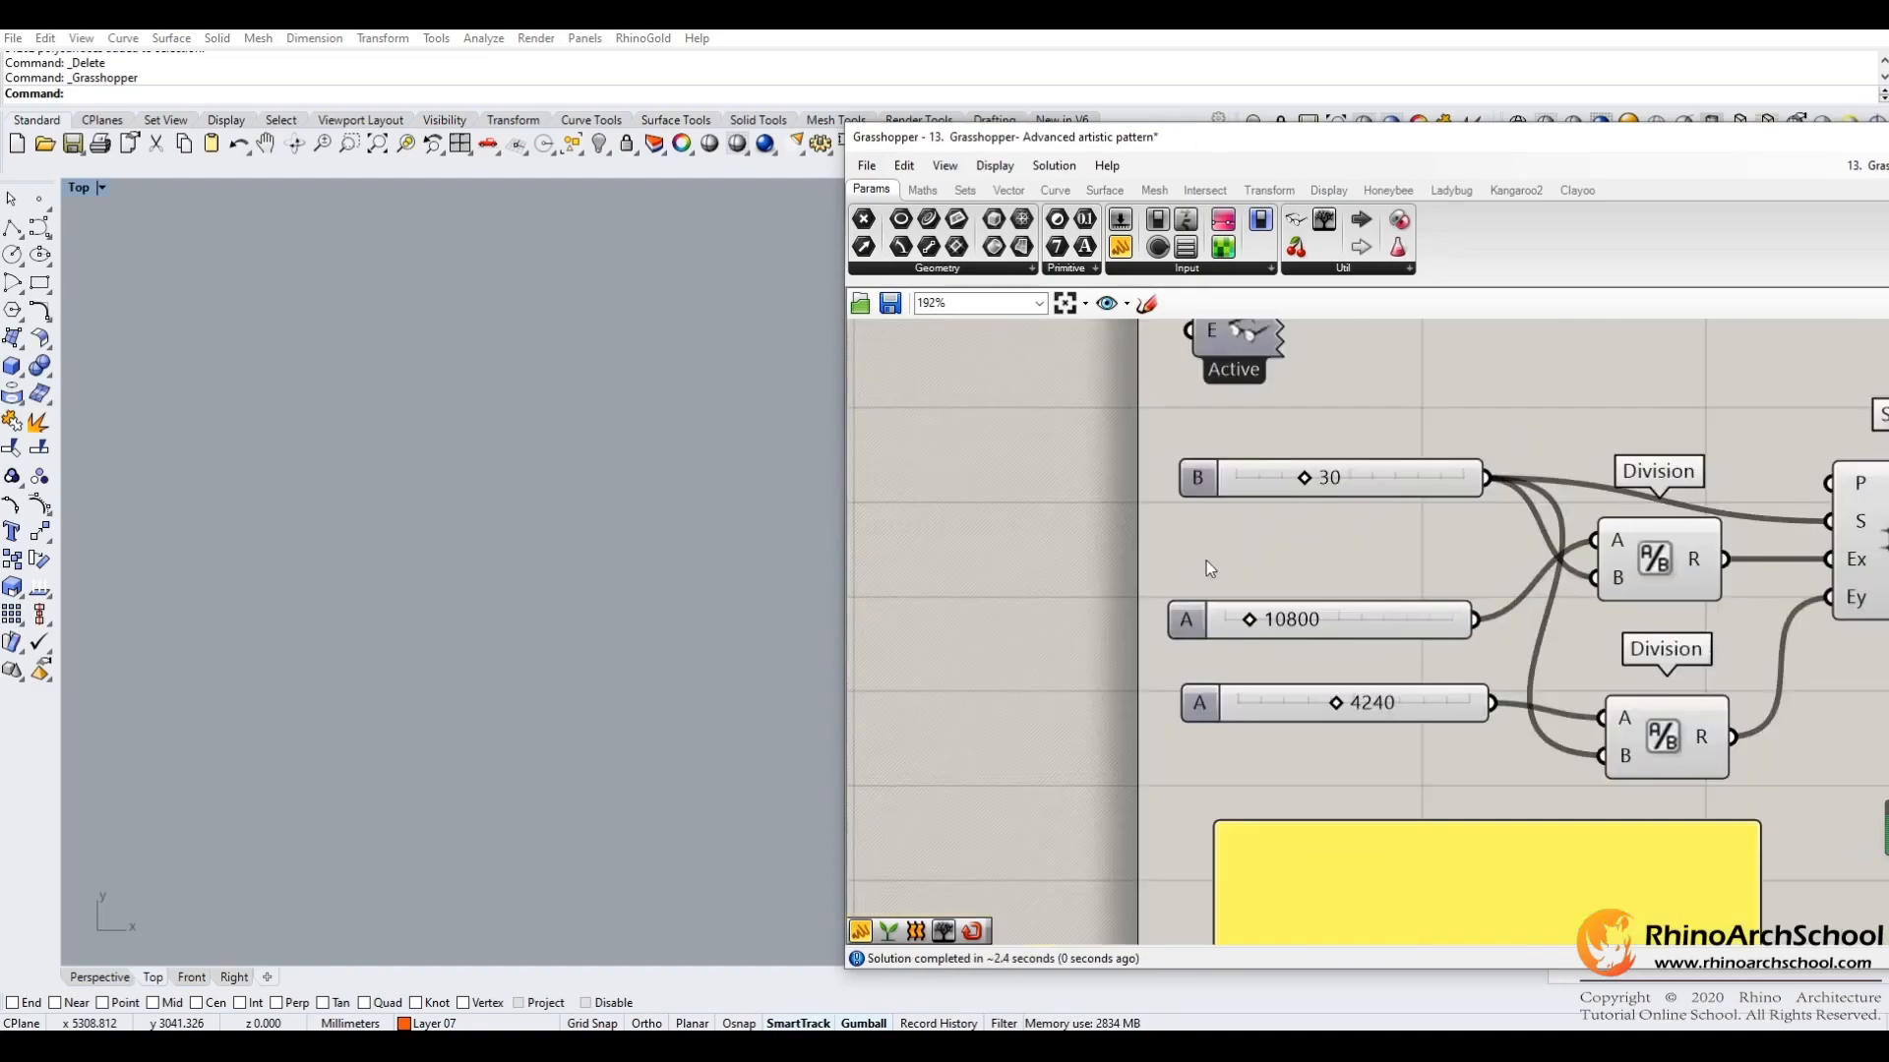
Compare the length and height sliders with the Image Sampler's X and Y domains, leaving its settings unchanged.
{"action": "right_click_drag", "start_coordinate": [1333, 616], "coordinate": [1119, 622]}
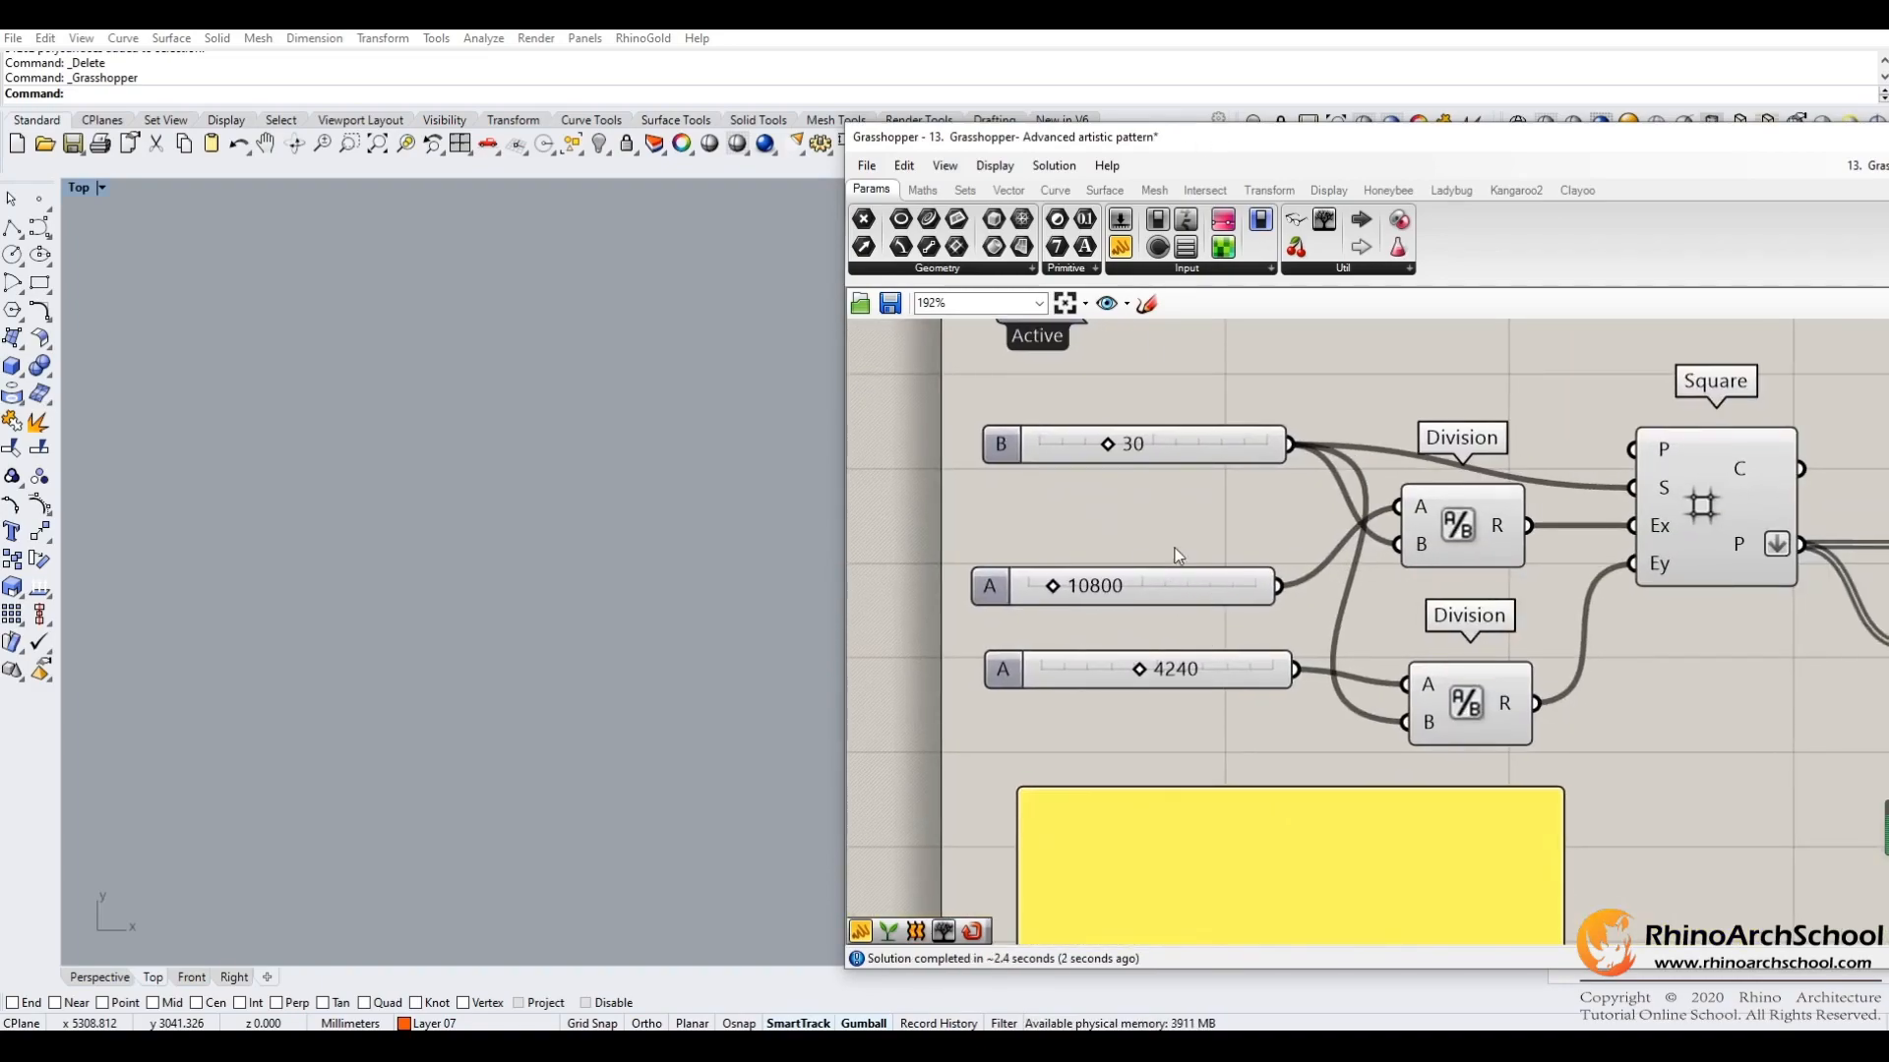
{"action": "right_click_drag", "start_coordinate": [1586, 657], "coordinate": [1439, 686]}
{"action": "right_click_drag", "start_coordinate": [1564, 634], "coordinate": [1017, 548]}
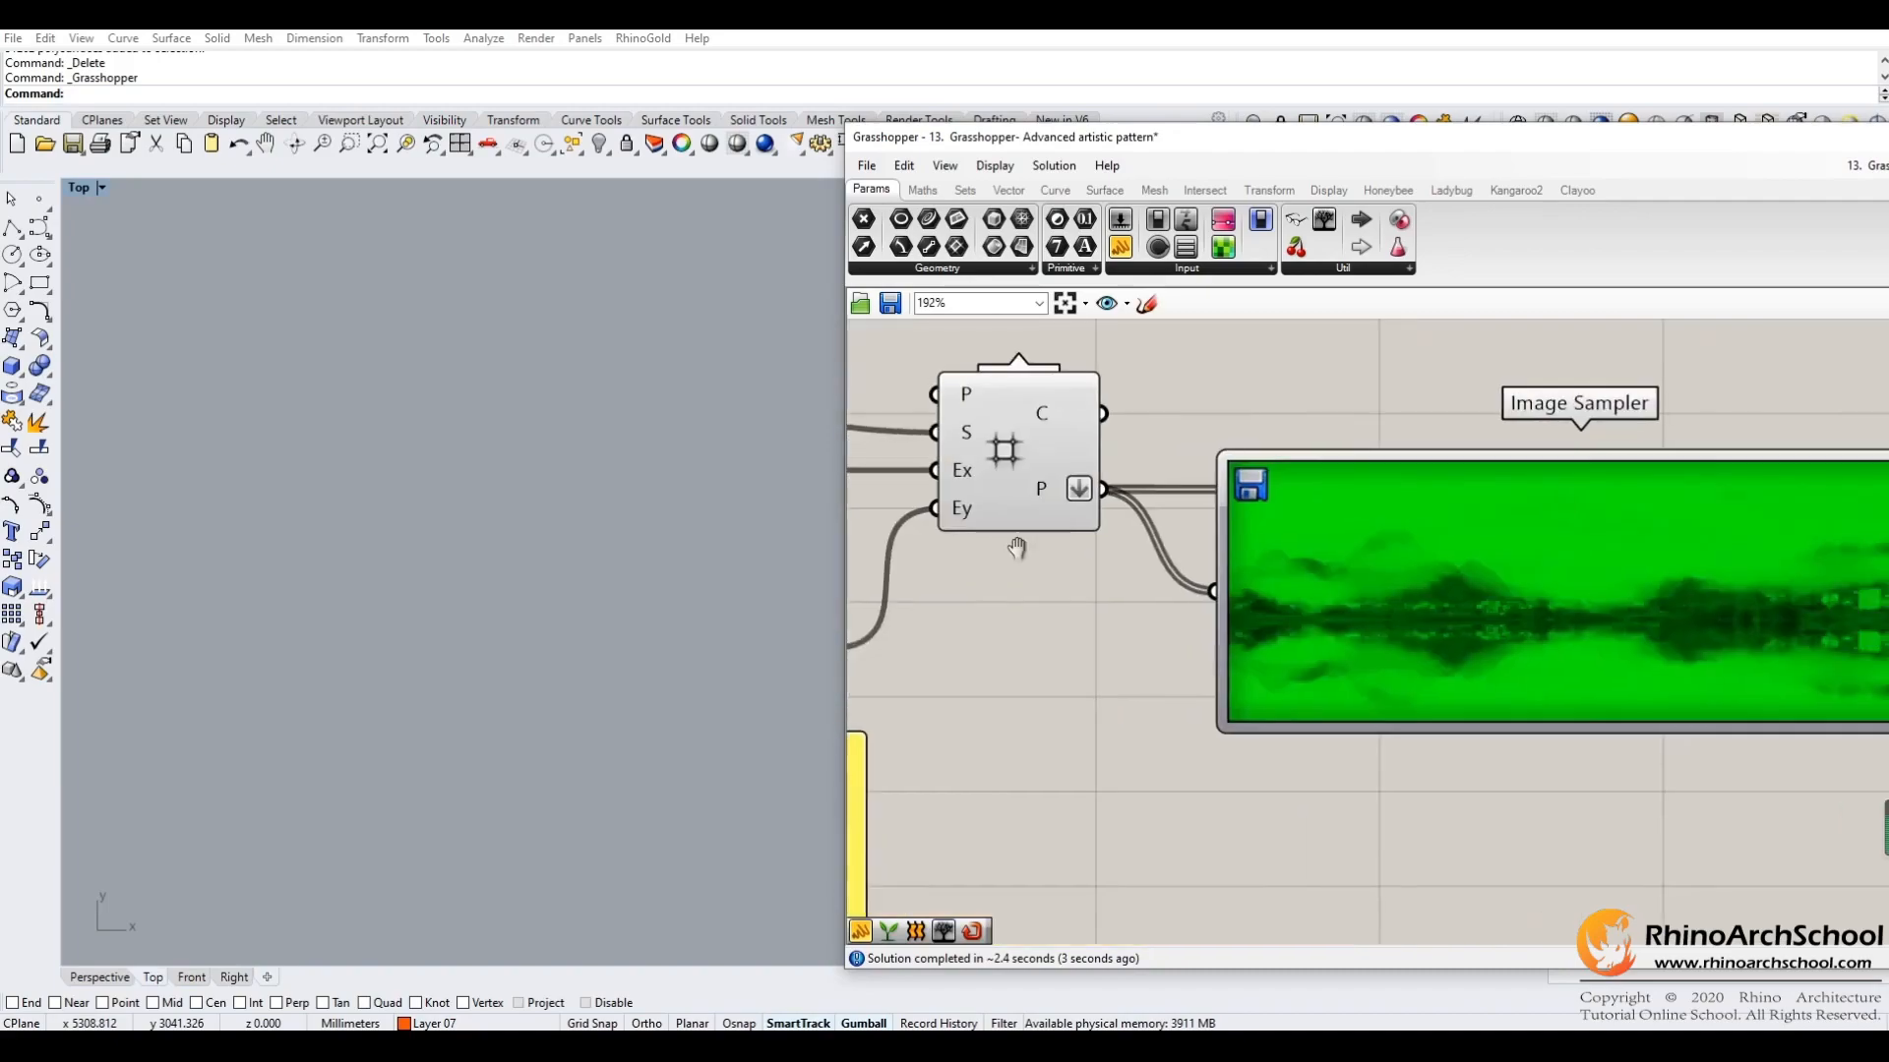
{"action": "double_click", "coordinate": [1473, 558]}
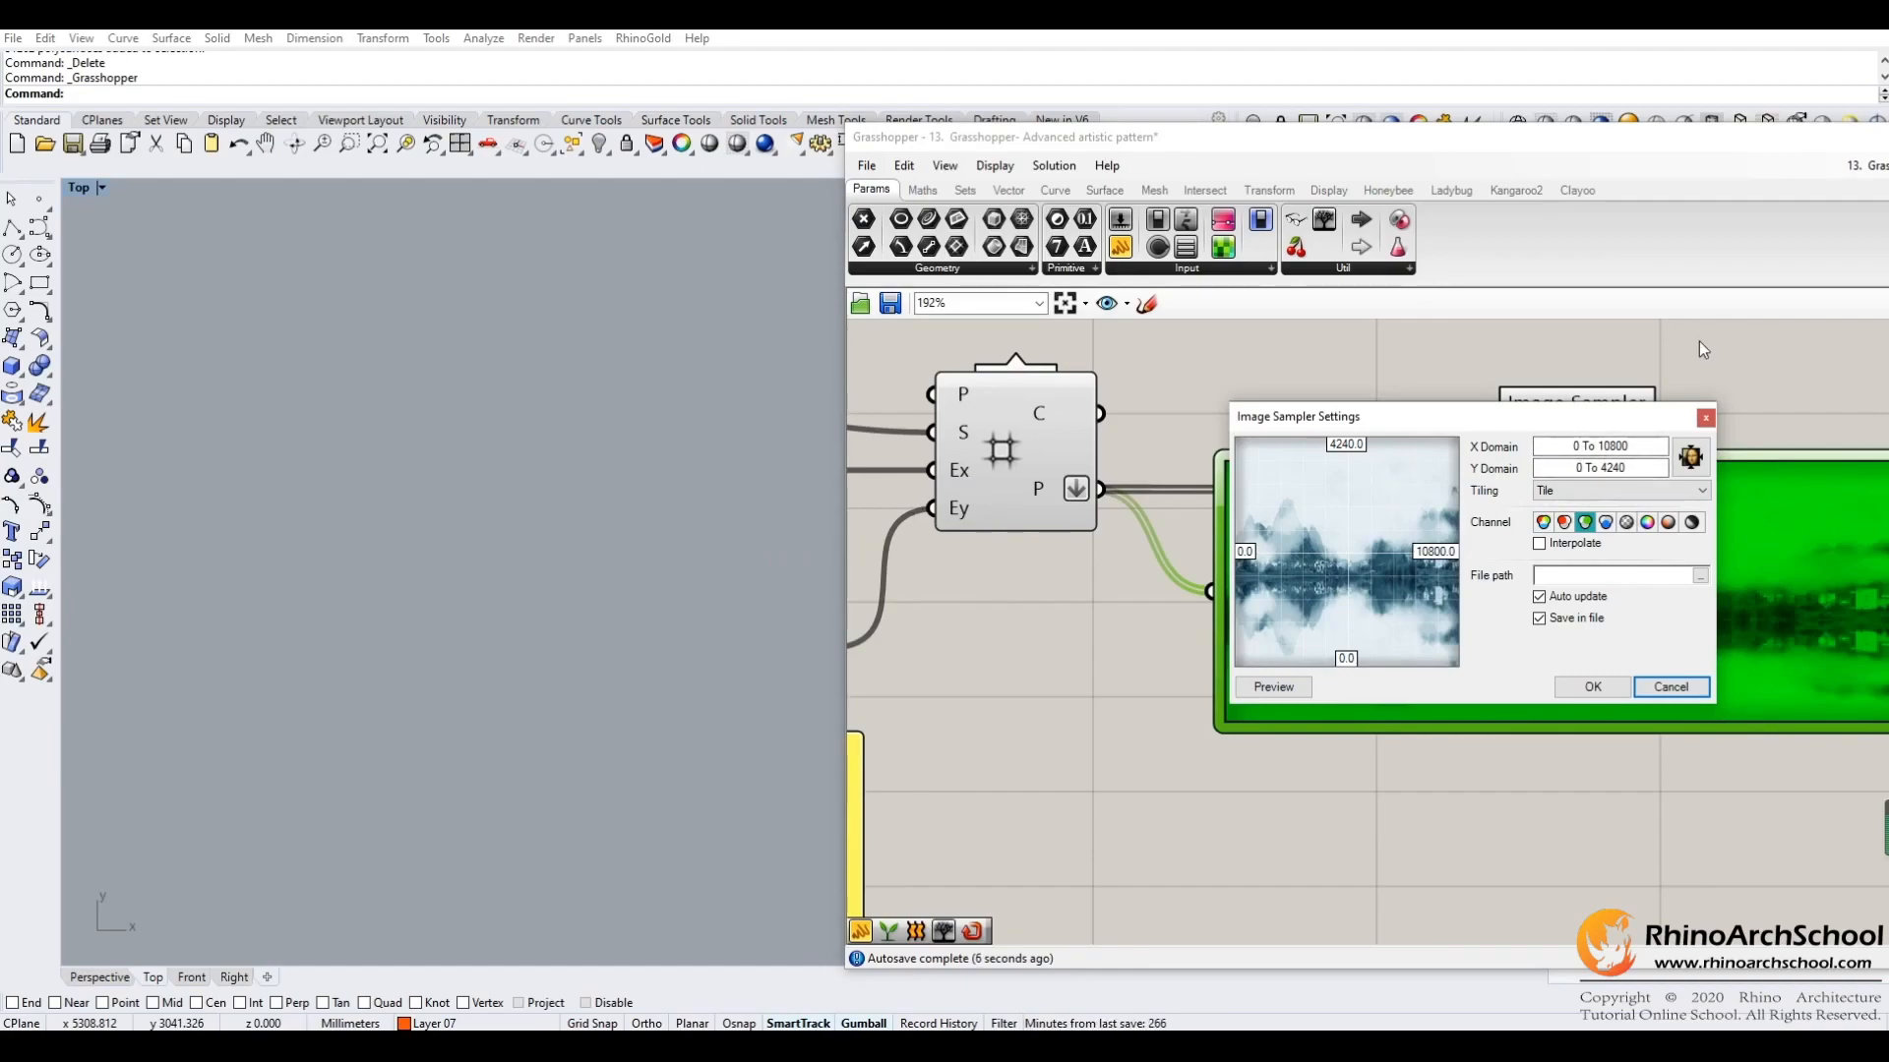
{"action": "left_click_drag", "start_coordinate": [1607, 448], "coordinate": [1628, 470]}
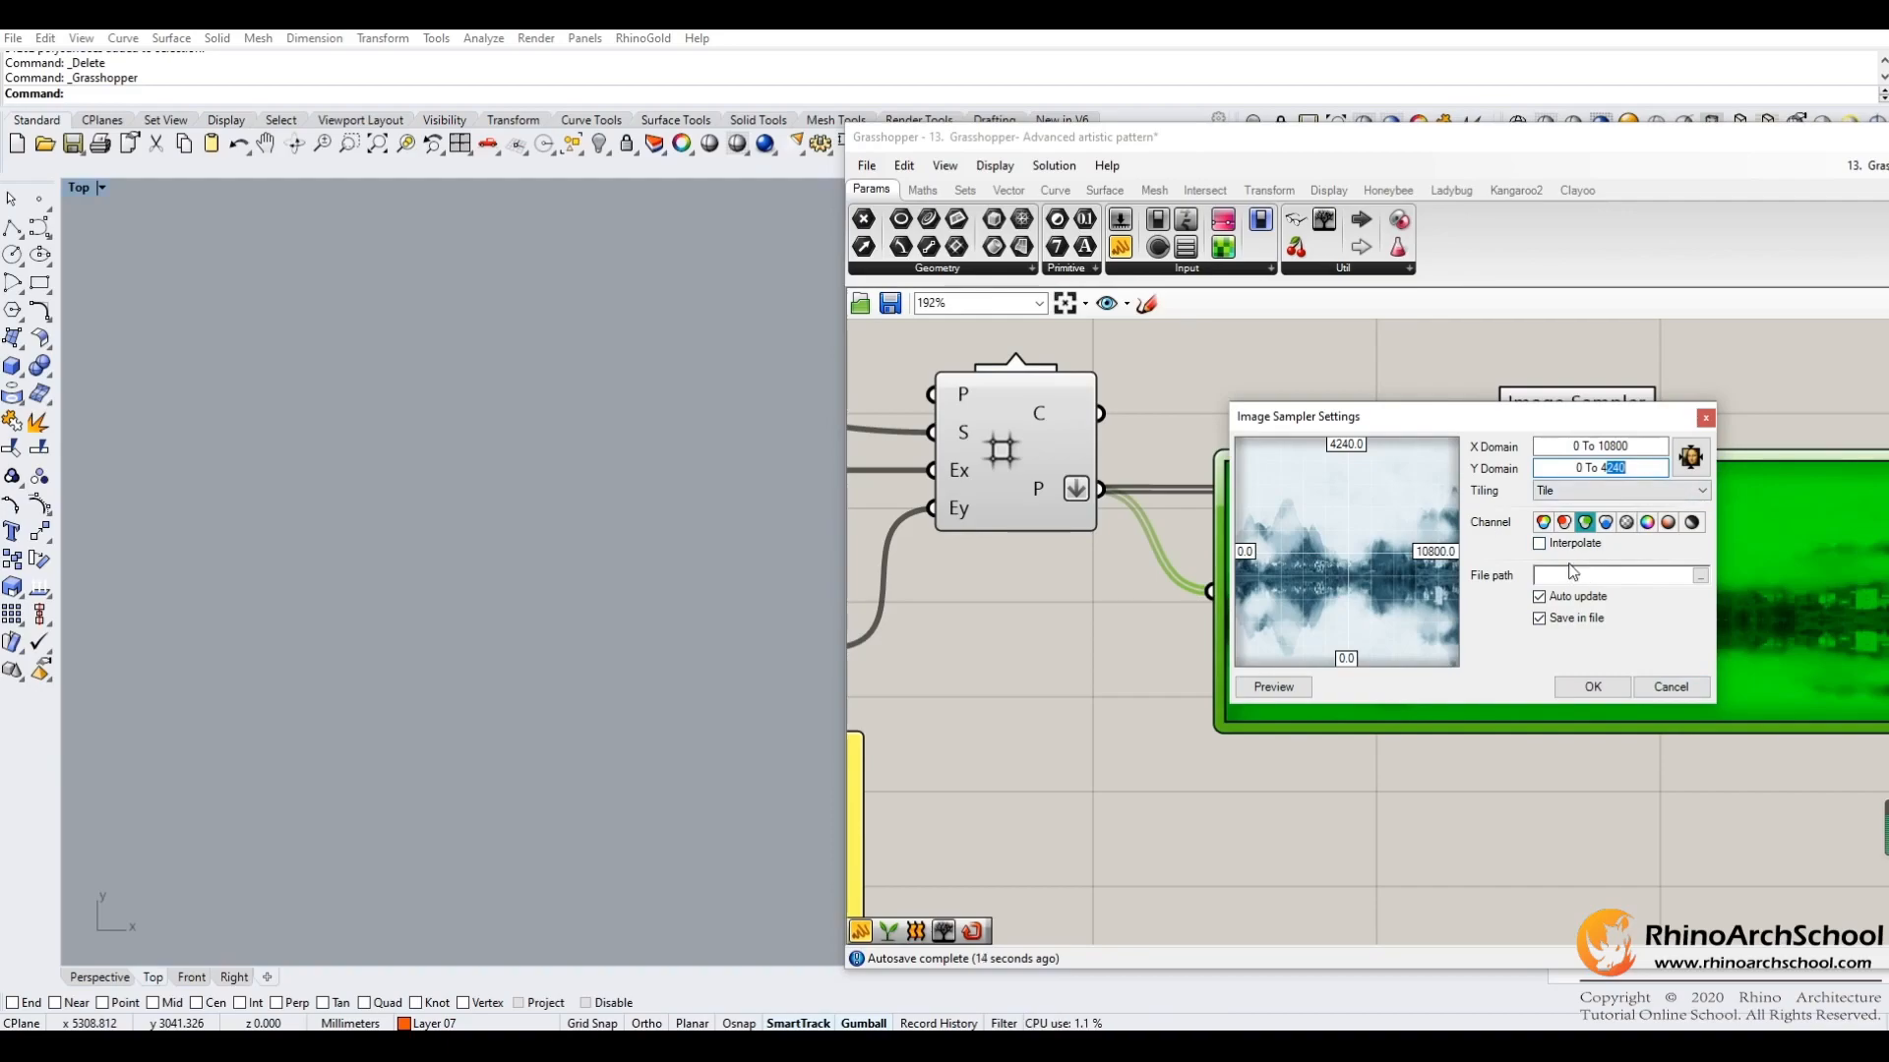
{"action": "left_click", "coordinate": [1674, 686]}
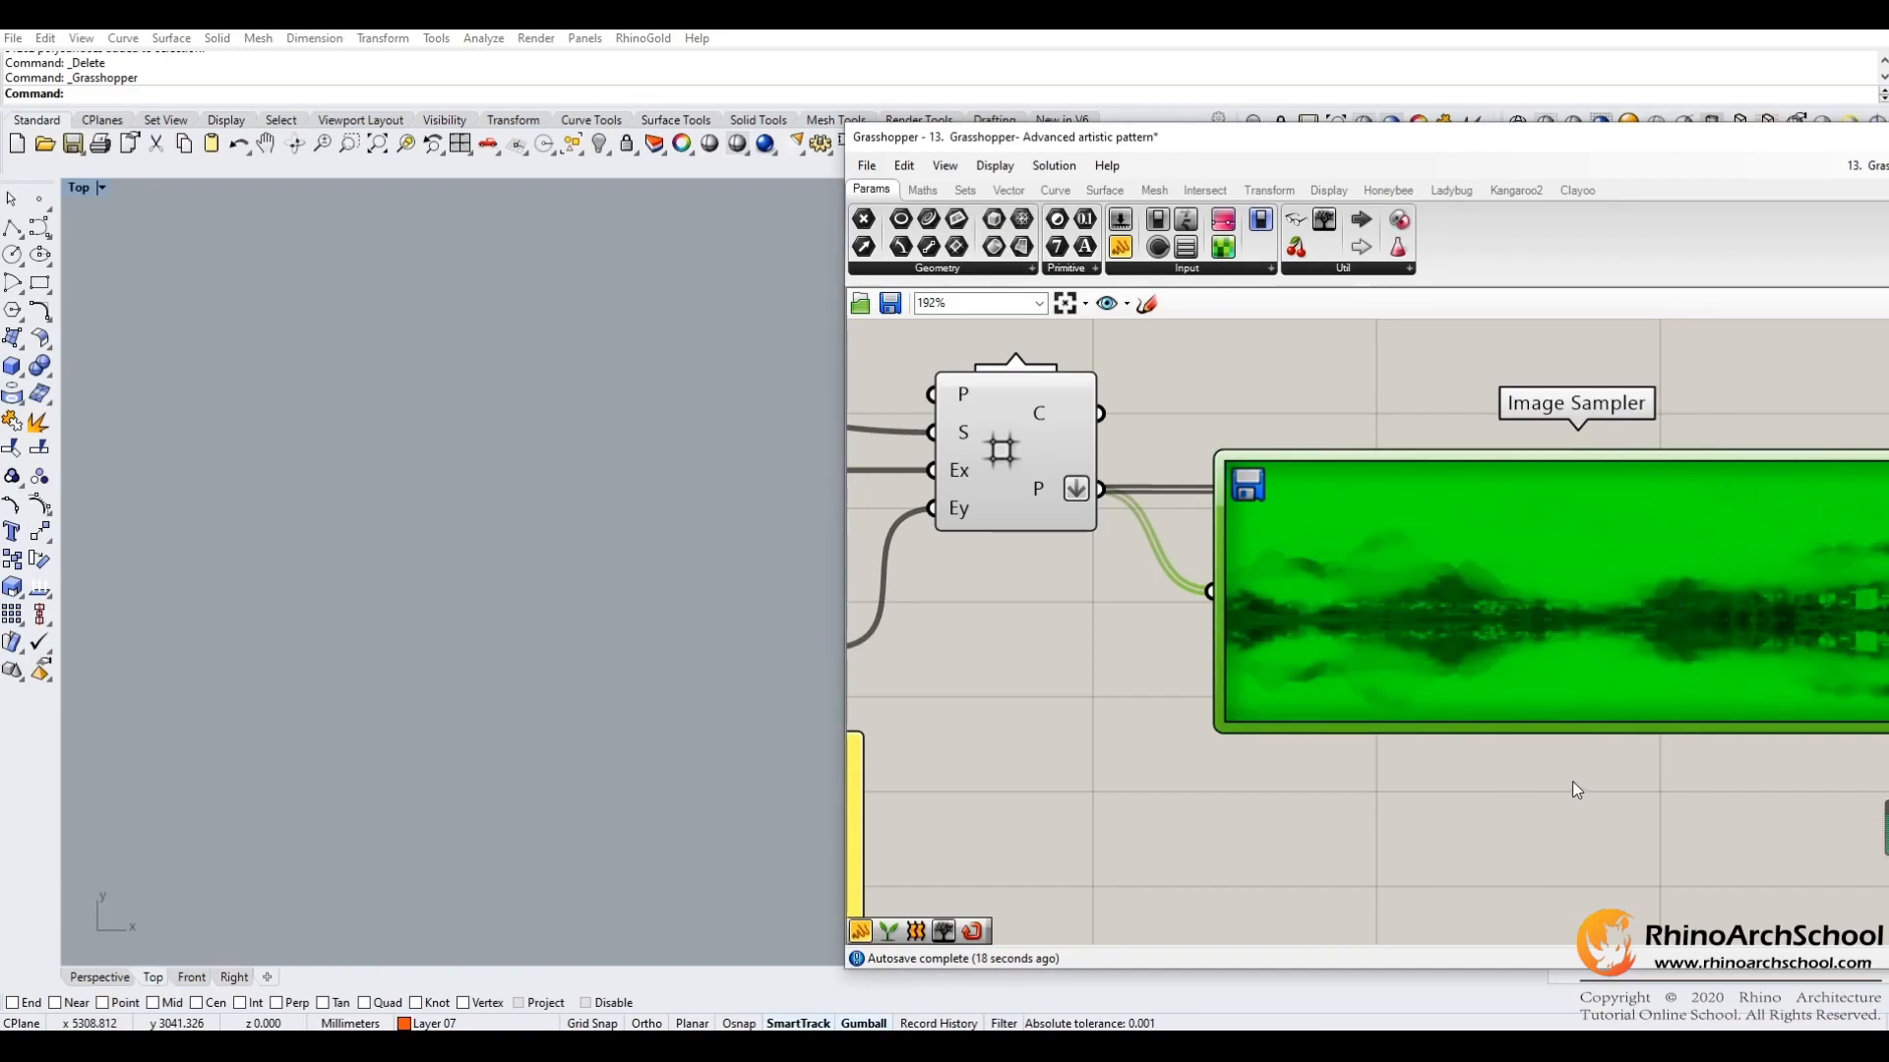
Examine the maximum diameter slider and the Division component that halves it into a radius.
{"action": "scroll", "coordinate": [1572, 781], "scroll_direction": "down", "scroll_amount": 1}
{"action": "right_click_drag", "start_coordinate": [1501, 749], "coordinate": [1088, 716]}
{"action": "right_click_drag", "start_coordinate": [1478, 648], "coordinate": [1512, 552]}
{"action": "scroll", "coordinate": [1512, 552], "scroll_direction": "down", "scroll_amount": 3}
{"action": "right_click_drag", "start_coordinate": [1453, 639], "coordinate": [1759, 579]}
{"action": "scroll", "coordinate": [1406, 636], "scroll_direction": "up", "scroll_amount": 3}
{"action": "left_click", "coordinate": [1204, 593]}
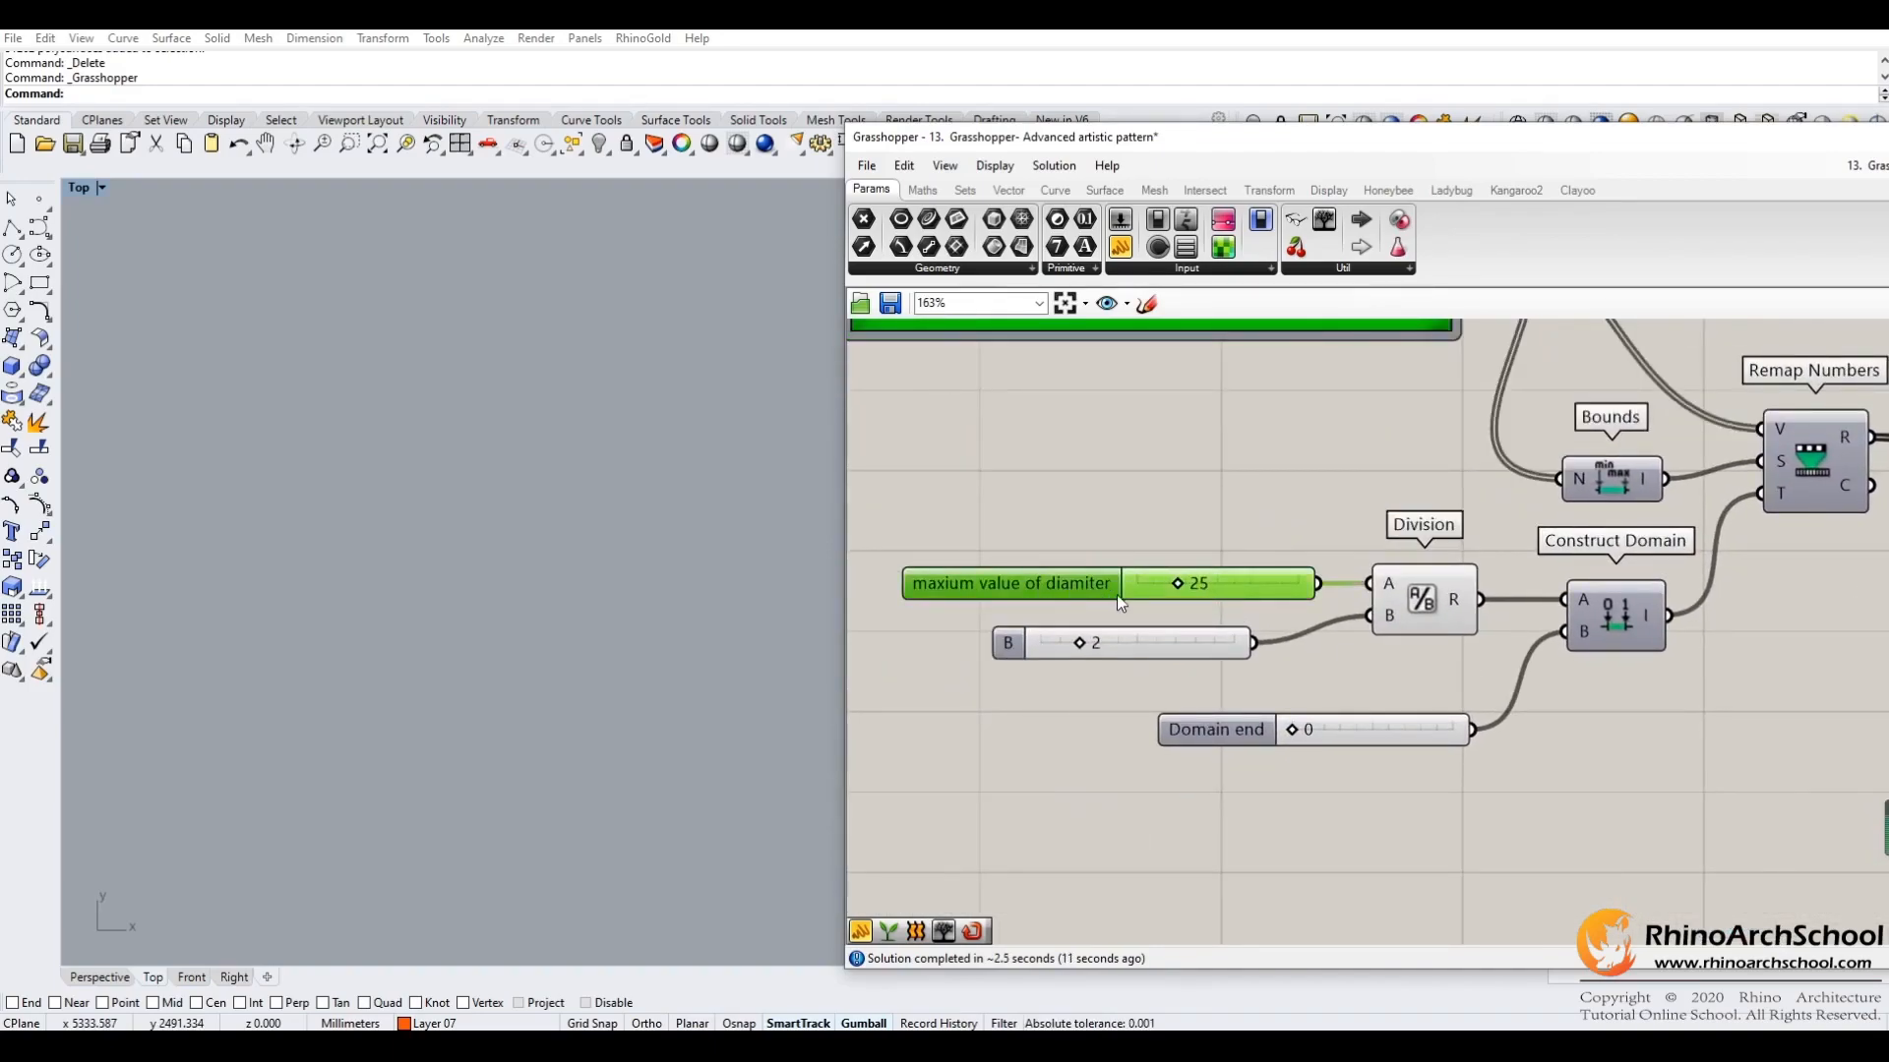
{"action": "left_click", "coordinate": [1285, 544]}
{"action": "mouse_move", "coordinate": [1260, 616]}
{"action": "right_mouse_down"}
{"action": "mouse_move", "coordinate": [1268, 600]}
{"action": "mouse_move", "coordinate": [1254, 635]}
{"action": "right_mouse_up"}
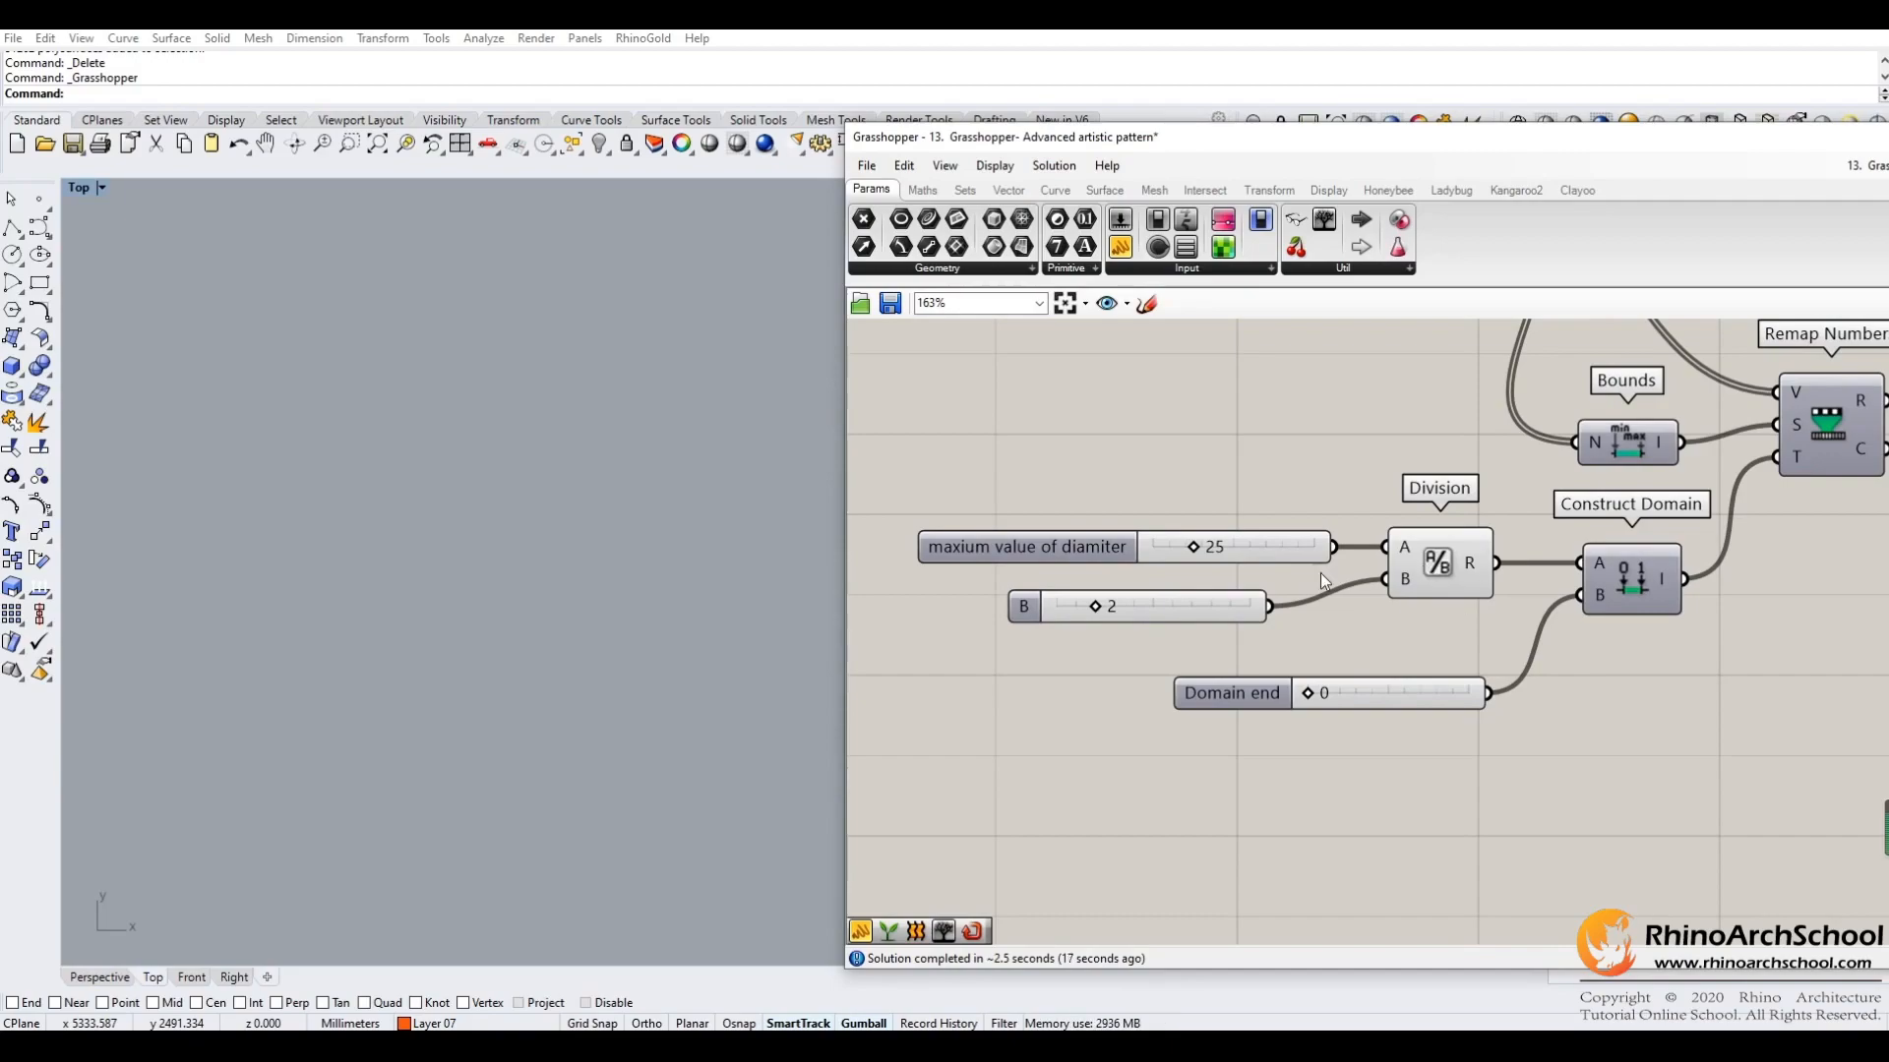
Check the Domain end slider and select the Construct Domain component to inspect its inputs and output.
{"action": "right_click_drag", "start_coordinate": [1456, 617], "coordinate": [1320, 619]}
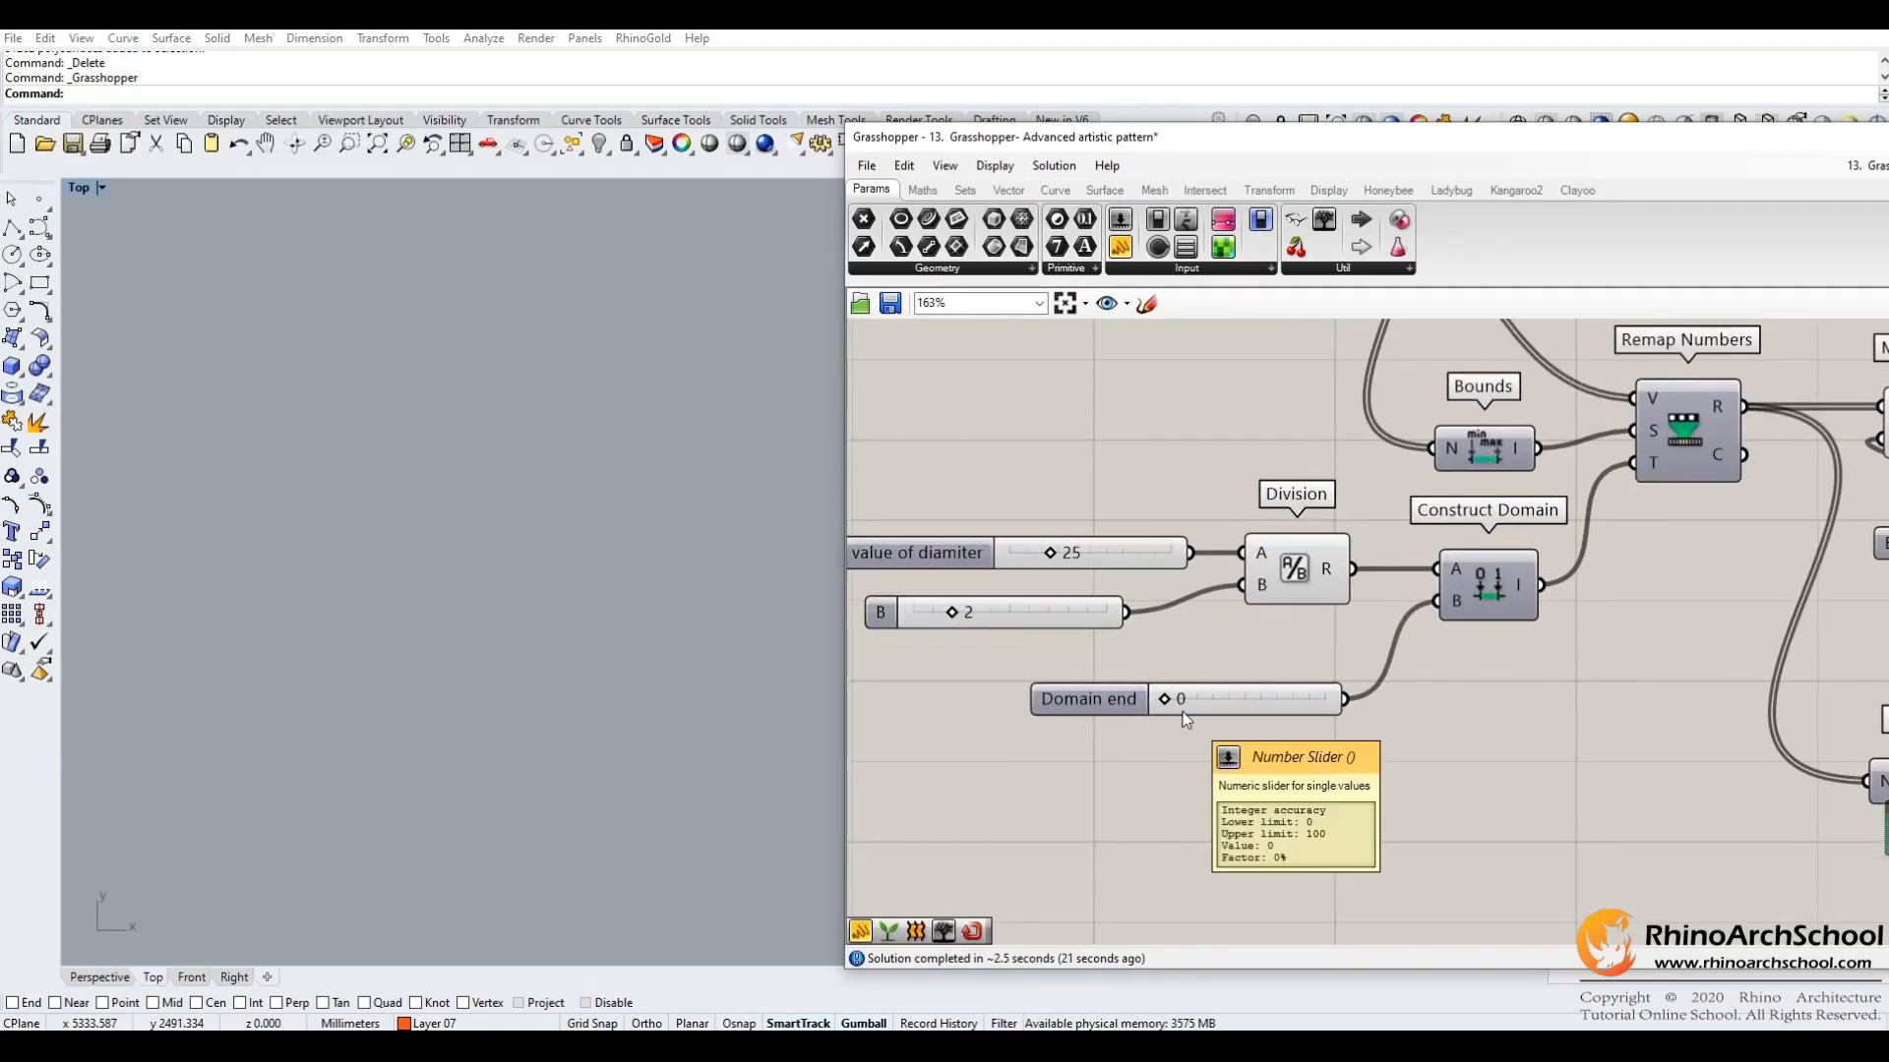
{"action": "right_click_drag", "start_coordinate": [1479, 590], "coordinate": [1350, 637]}
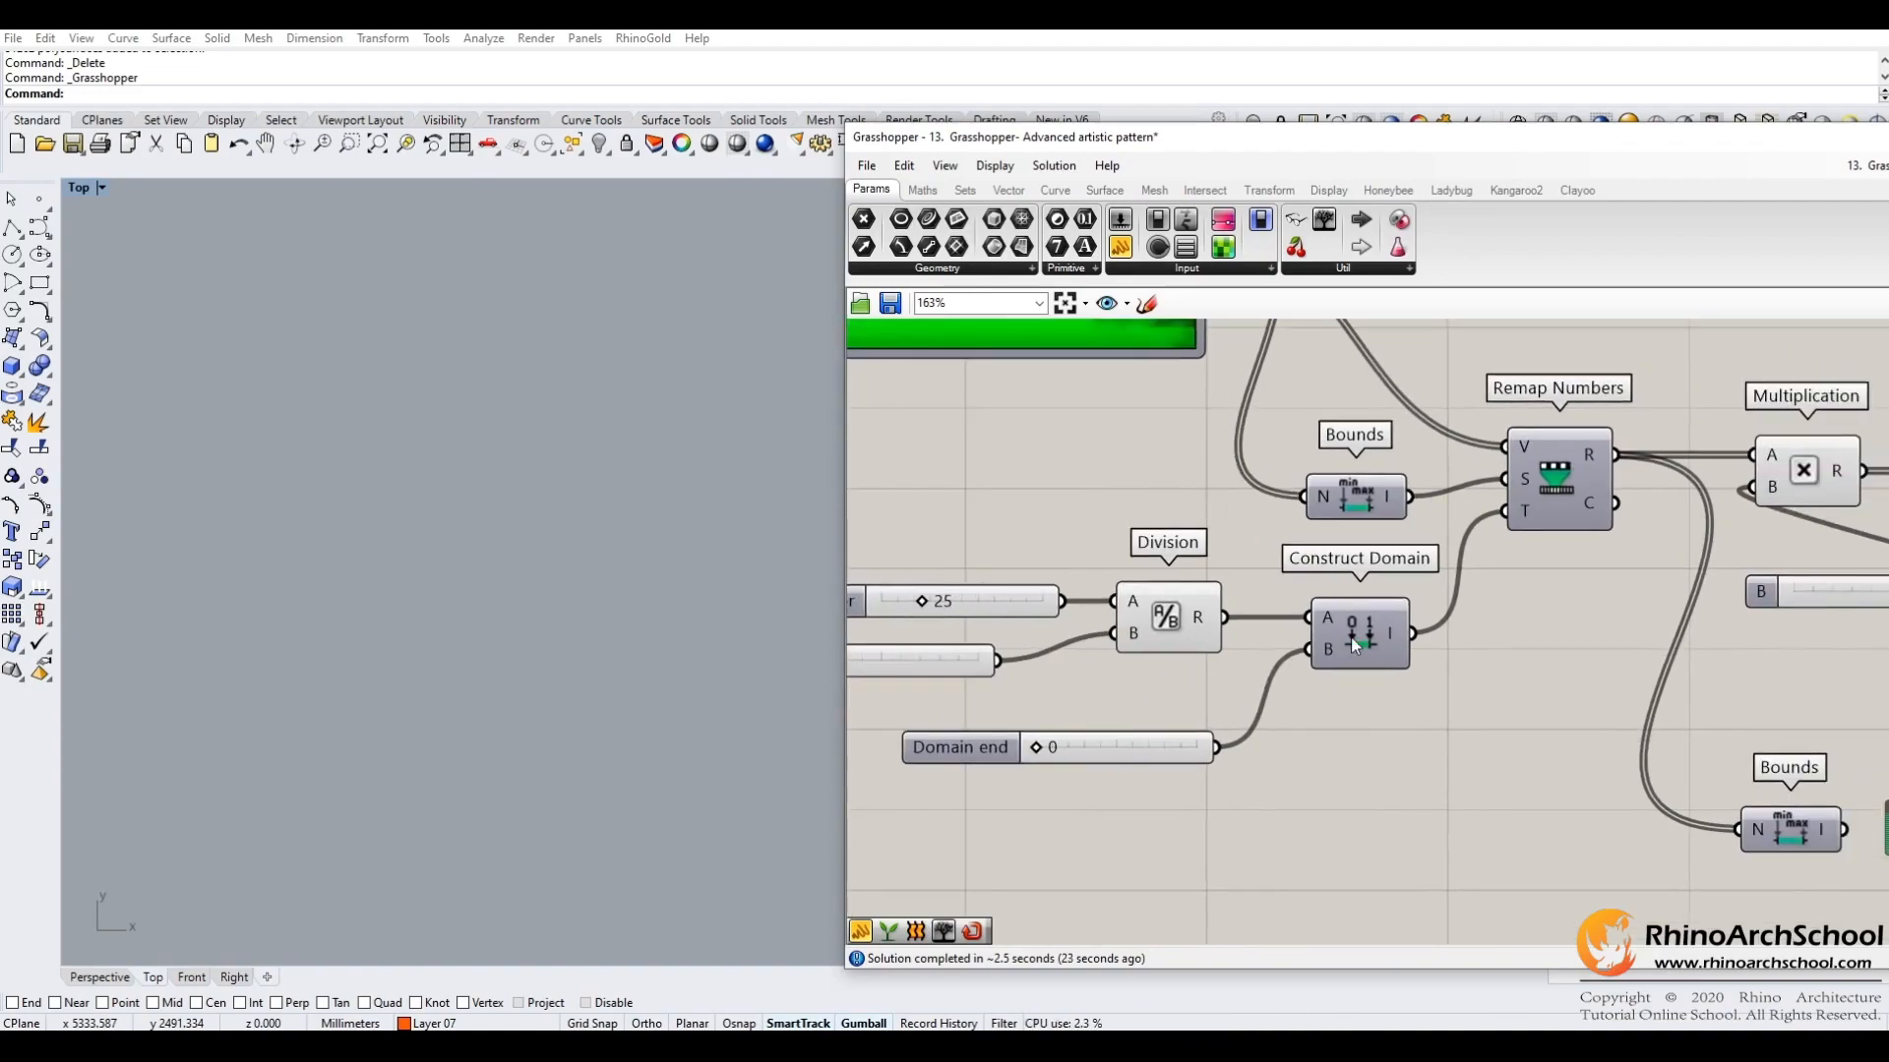
{"action": "left_click", "coordinate": [1350, 638]}
{"action": "right_click_drag", "start_coordinate": [1373, 714], "coordinate": [1358, 731]}
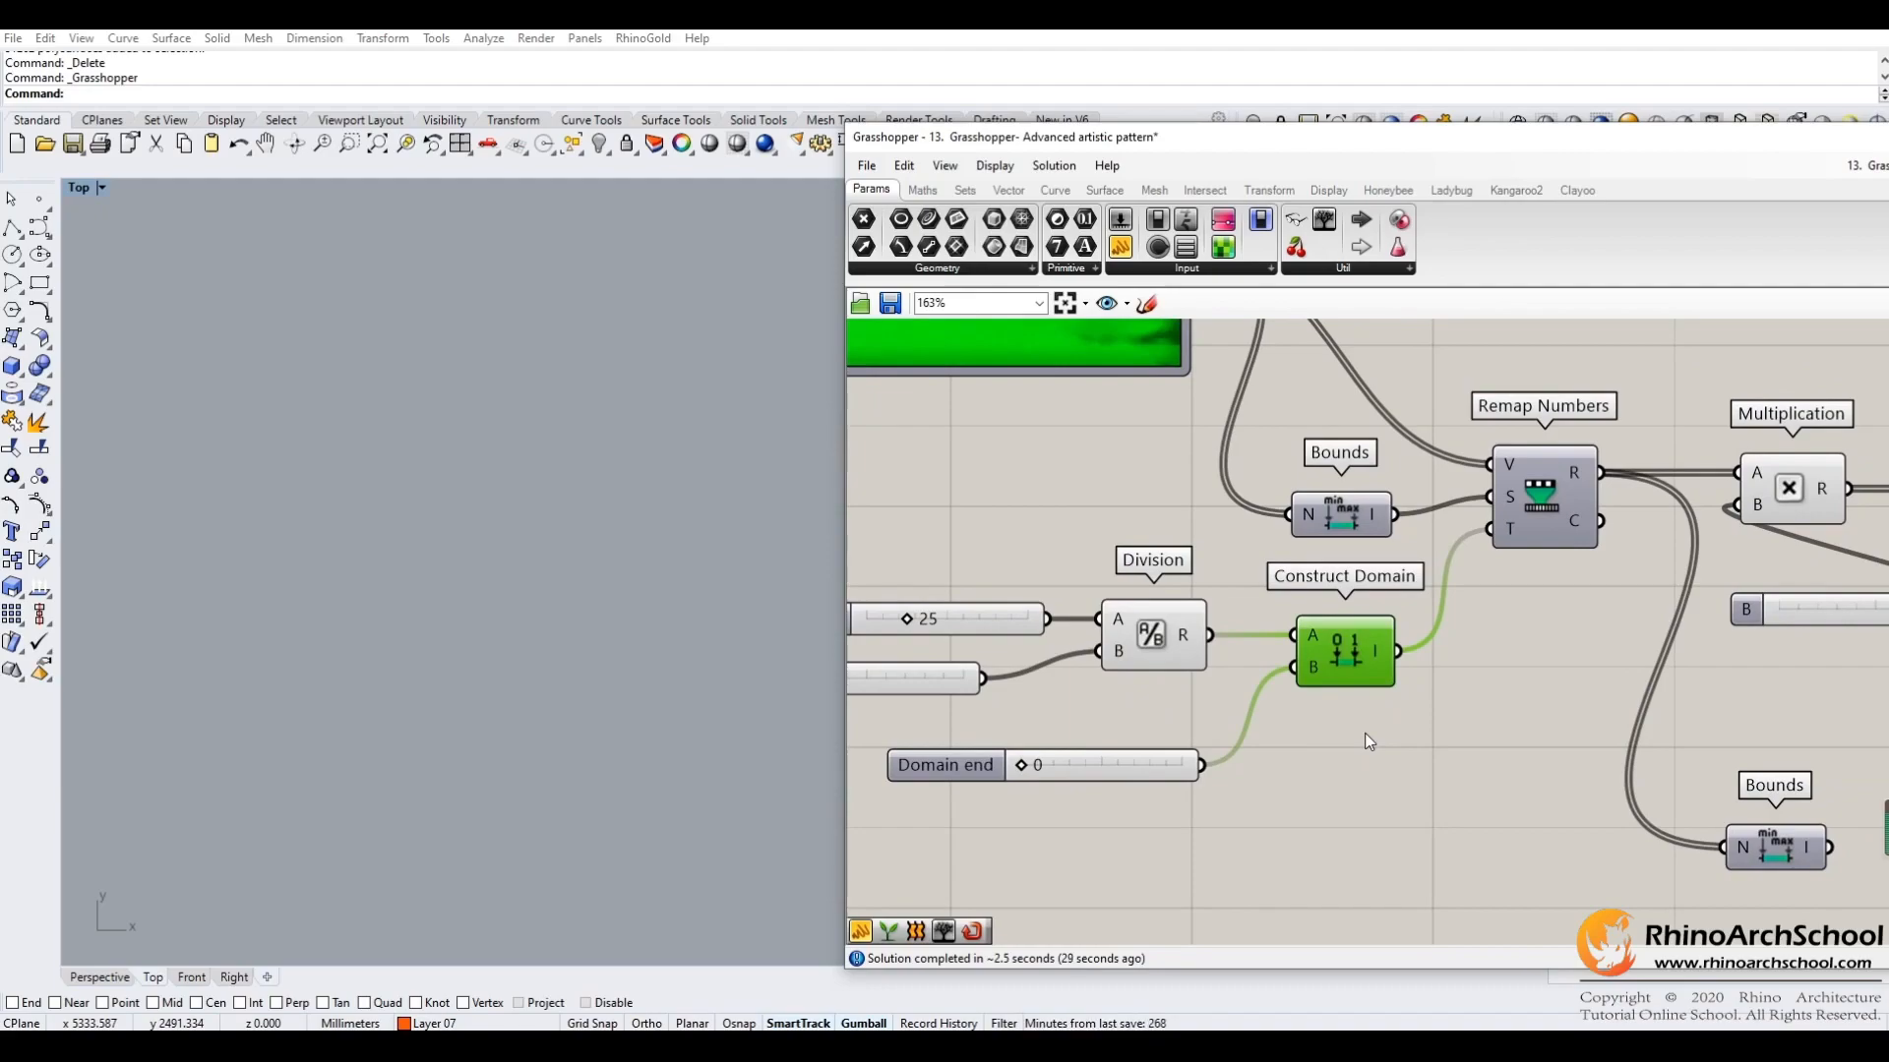
Trace the Image Sampler's connections from the Square grid points through to the Bounds component.
{"action": "right_click_drag", "start_coordinate": [1508, 665], "coordinate": [1487, 796]}
{"action": "scroll", "coordinate": [1328, 694], "scroll_direction": "down", "scroll_amount": 1}
{"action": "right_click_drag", "start_coordinate": [1261, 676], "coordinate": [1660, 715]}
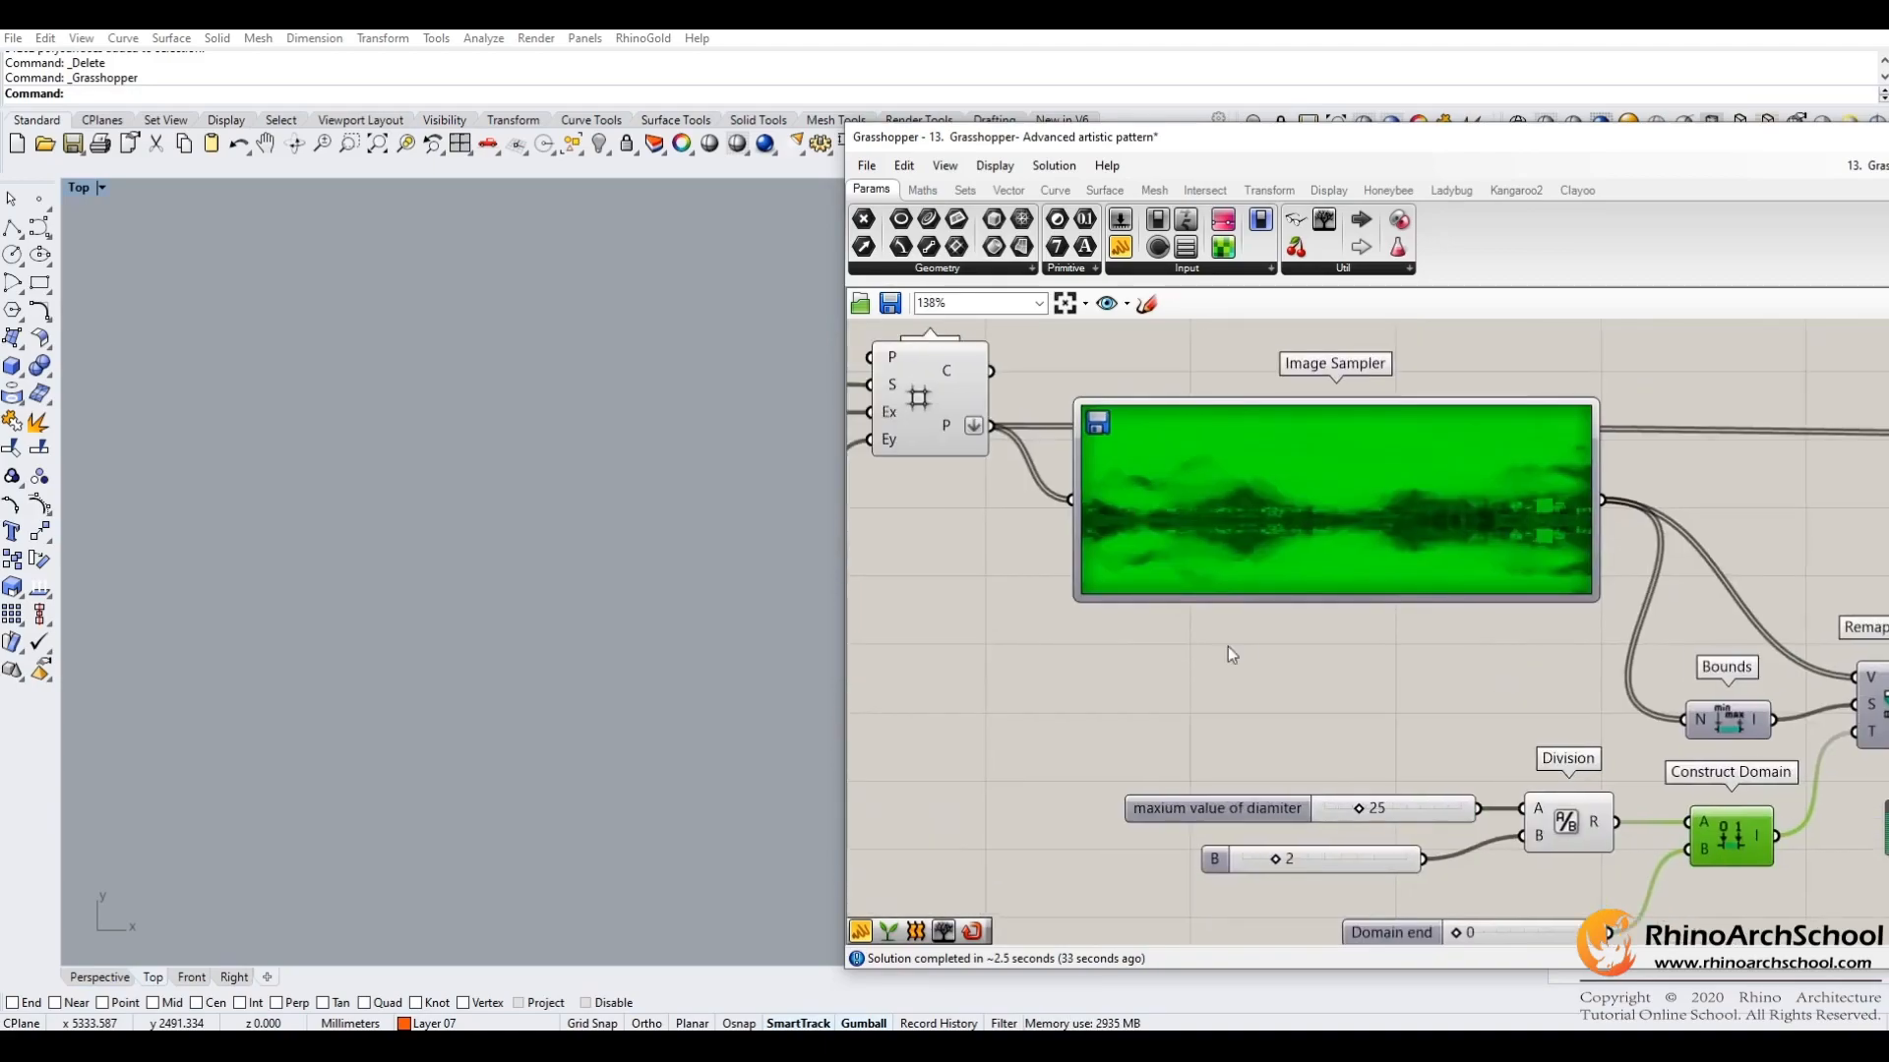
{"action": "right_click_drag", "start_coordinate": [1228, 646], "coordinate": [1342, 702]}
{"action": "right_click_drag", "start_coordinate": [1074, 484], "coordinate": [980, 588]}
{"action": "right_click_drag", "start_coordinate": [1217, 676], "coordinate": [1200, 648]}
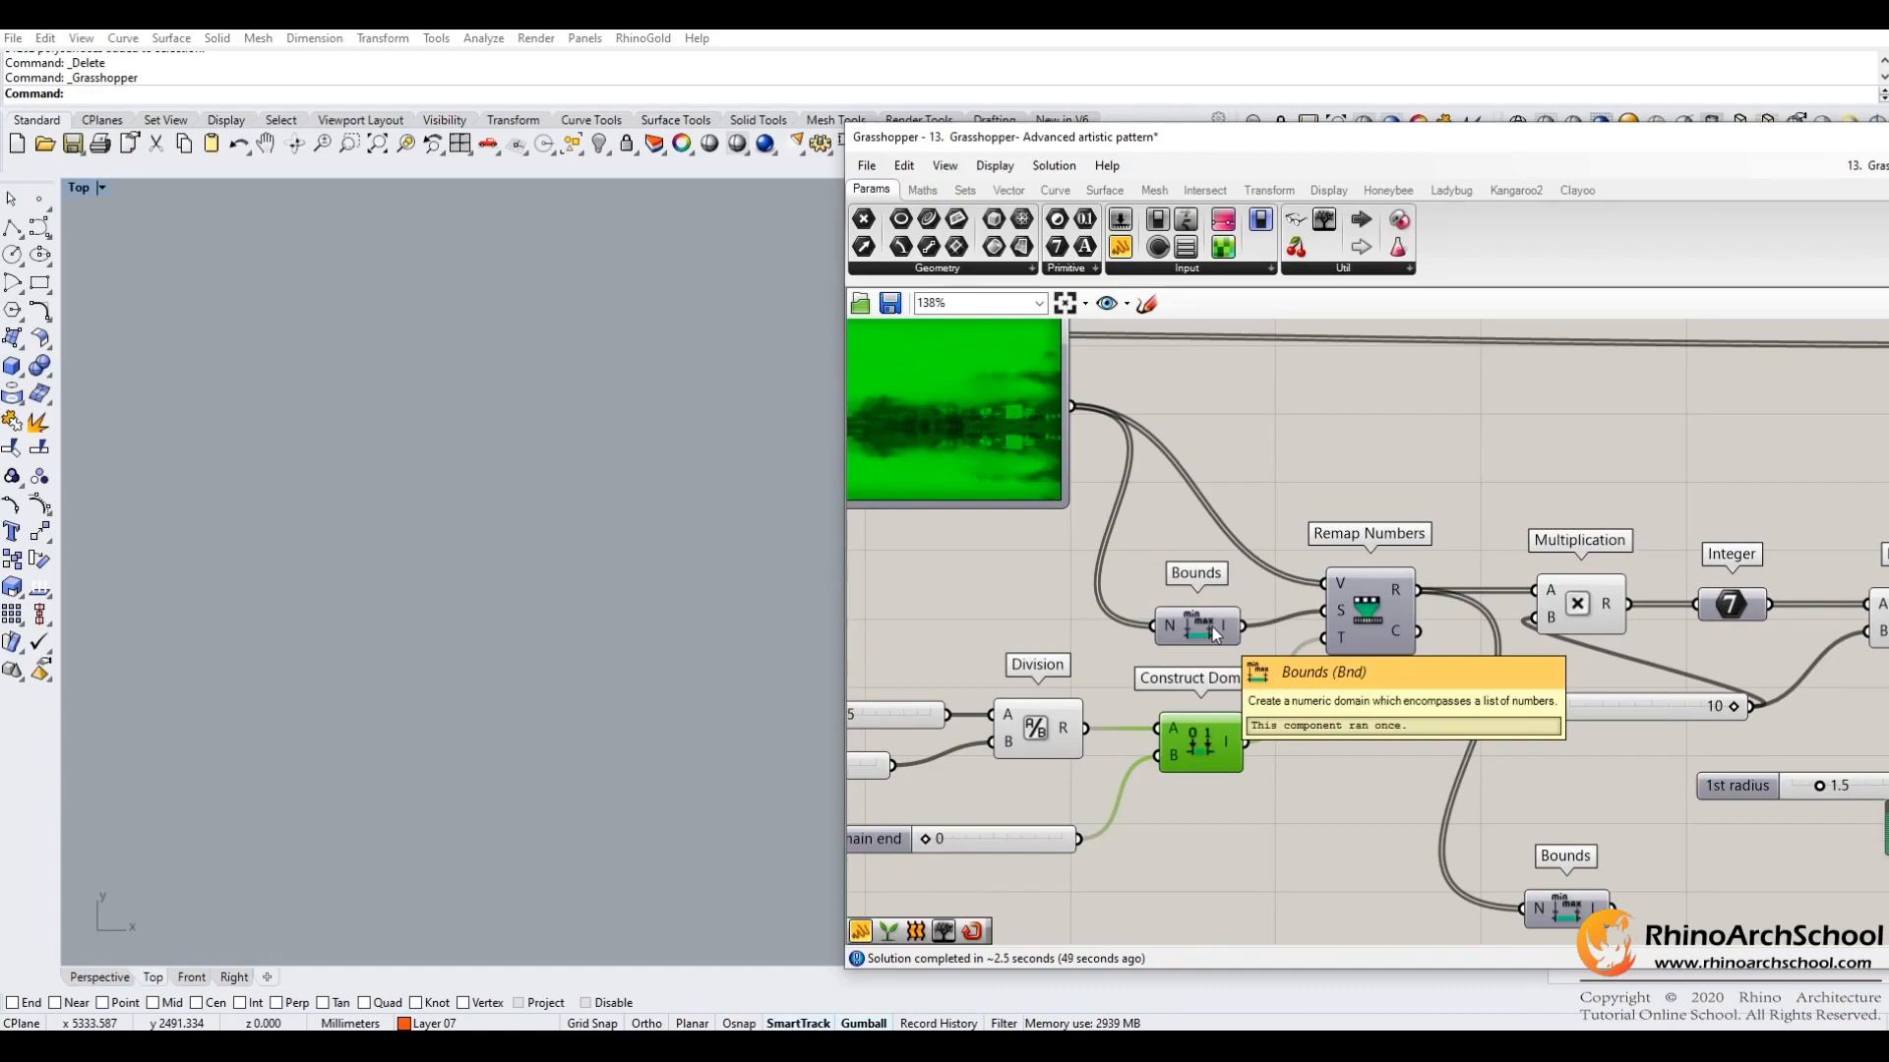
Inspect the Remap Numbers component's value, source and target inputs and trace them back to the Image Sampler and domains.
{"action": "right_click_drag", "start_coordinate": [1229, 625], "coordinate": [1178, 602]}
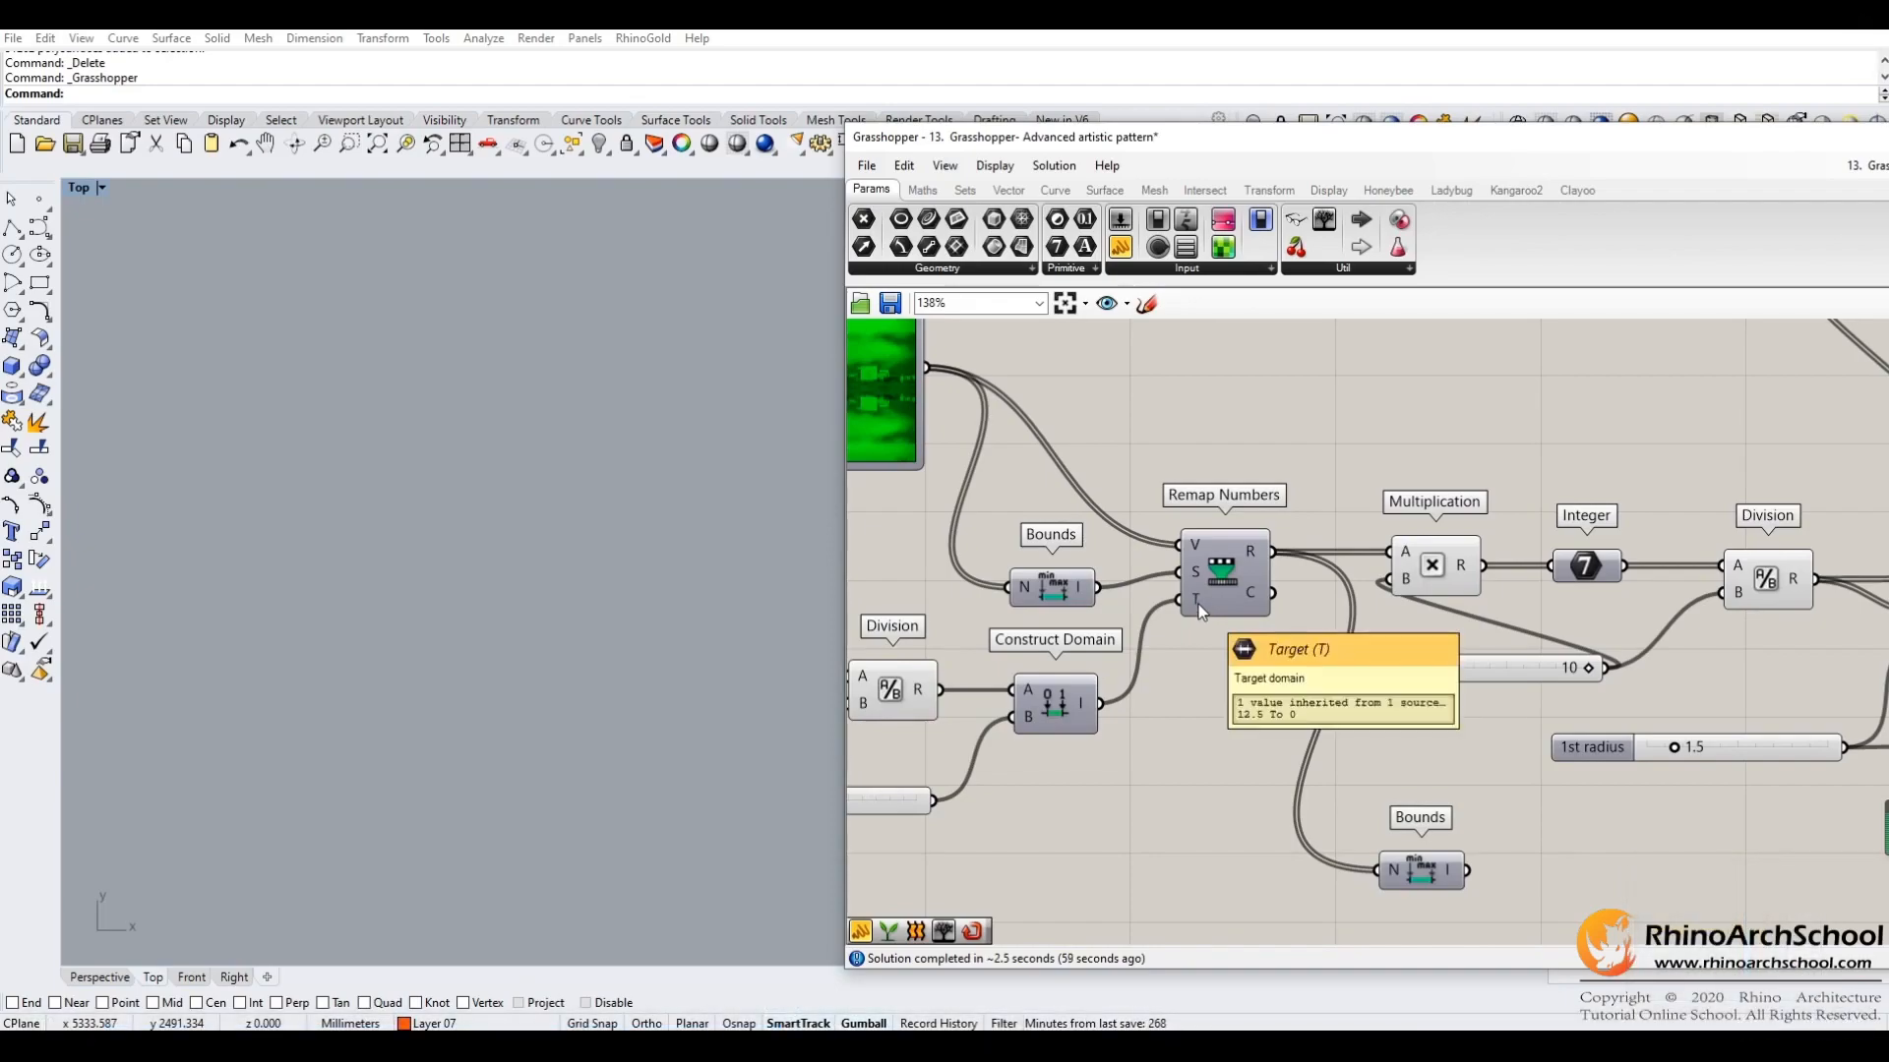
{"action": "right_click_drag", "start_coordinate": [1206, 657], "coordinate": [1195, 695]}
{"action": "mouse_move", "coordinate": [1188, 582]}
{"action": "right_click_drag", "start_coordinate": [1111, 499], "coordinate": [1367, 566]}
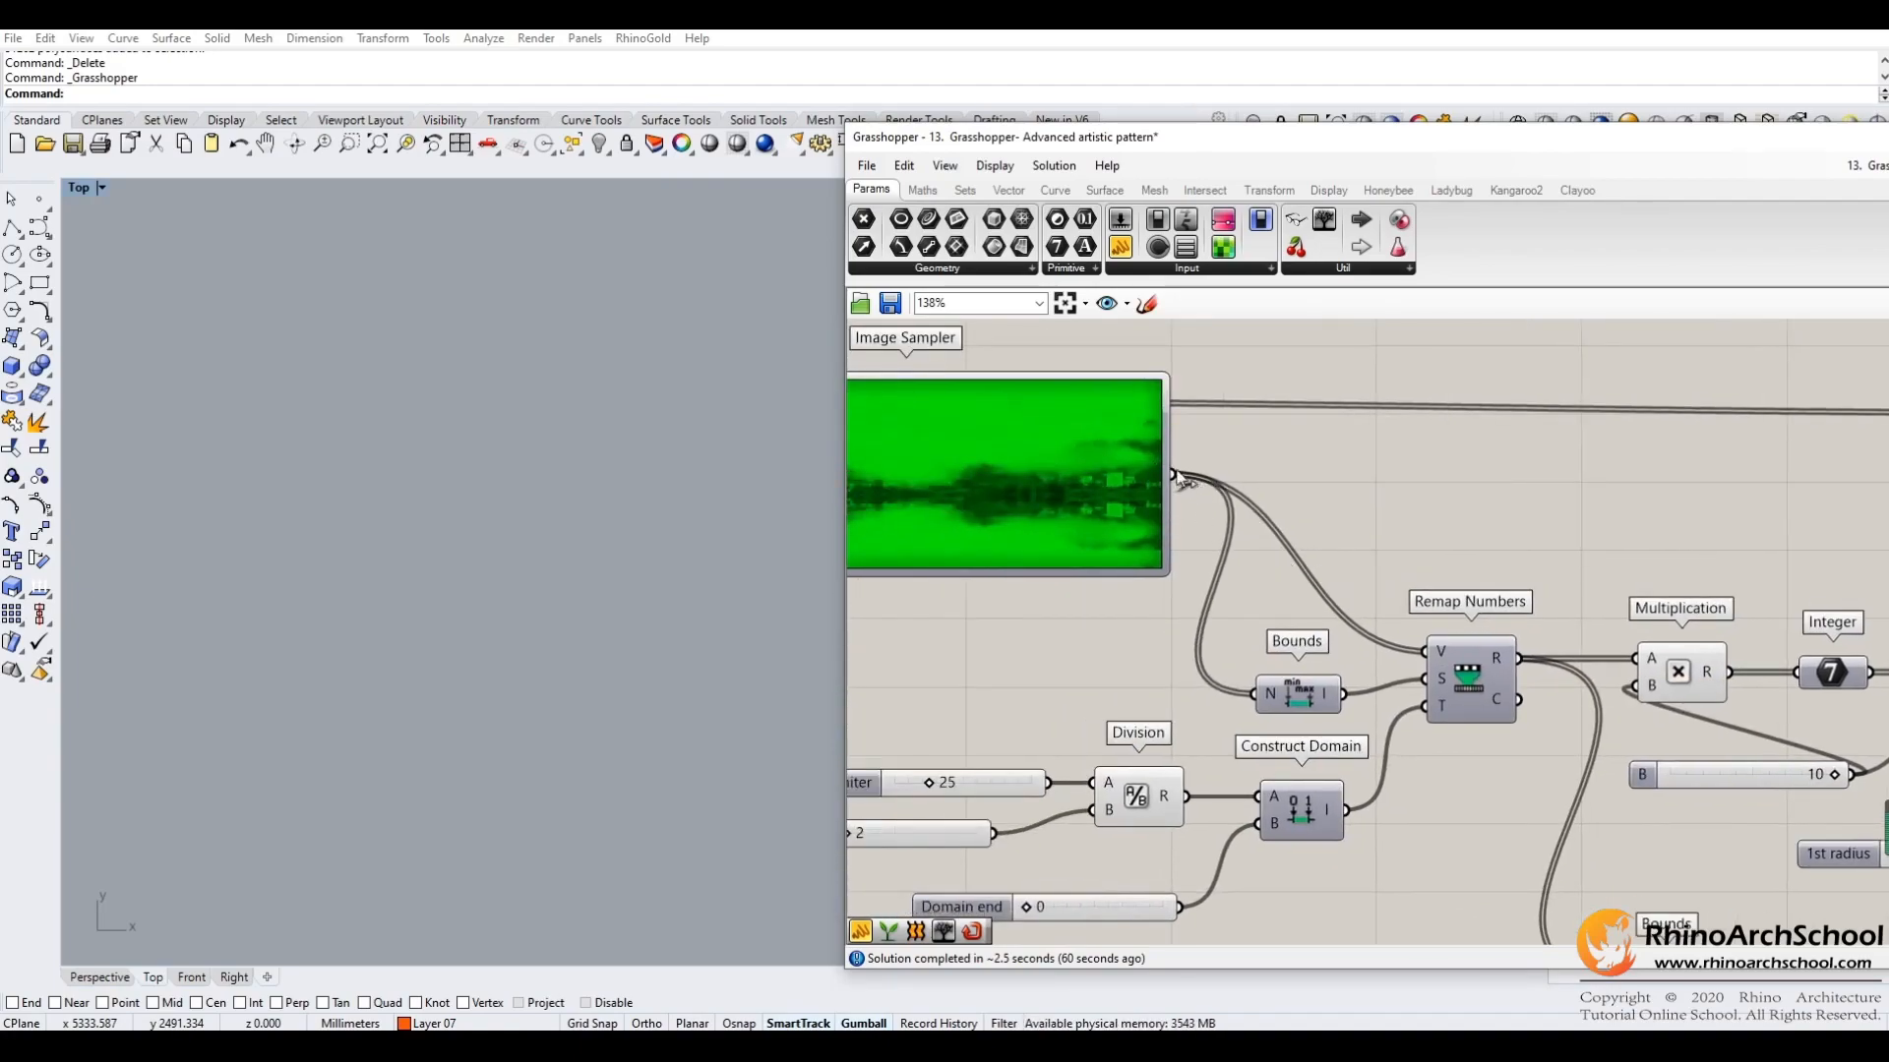
{"action": "mouse_move", "coordinate": [1201, 499]}
{"action": "right_mouse_down"}
{"action": "mouse_move", "coordinate": [1231, 524]}
{"action": "mouse_move", "coordinate": [1177, 492]}
{"action": "right_mouse_up"}
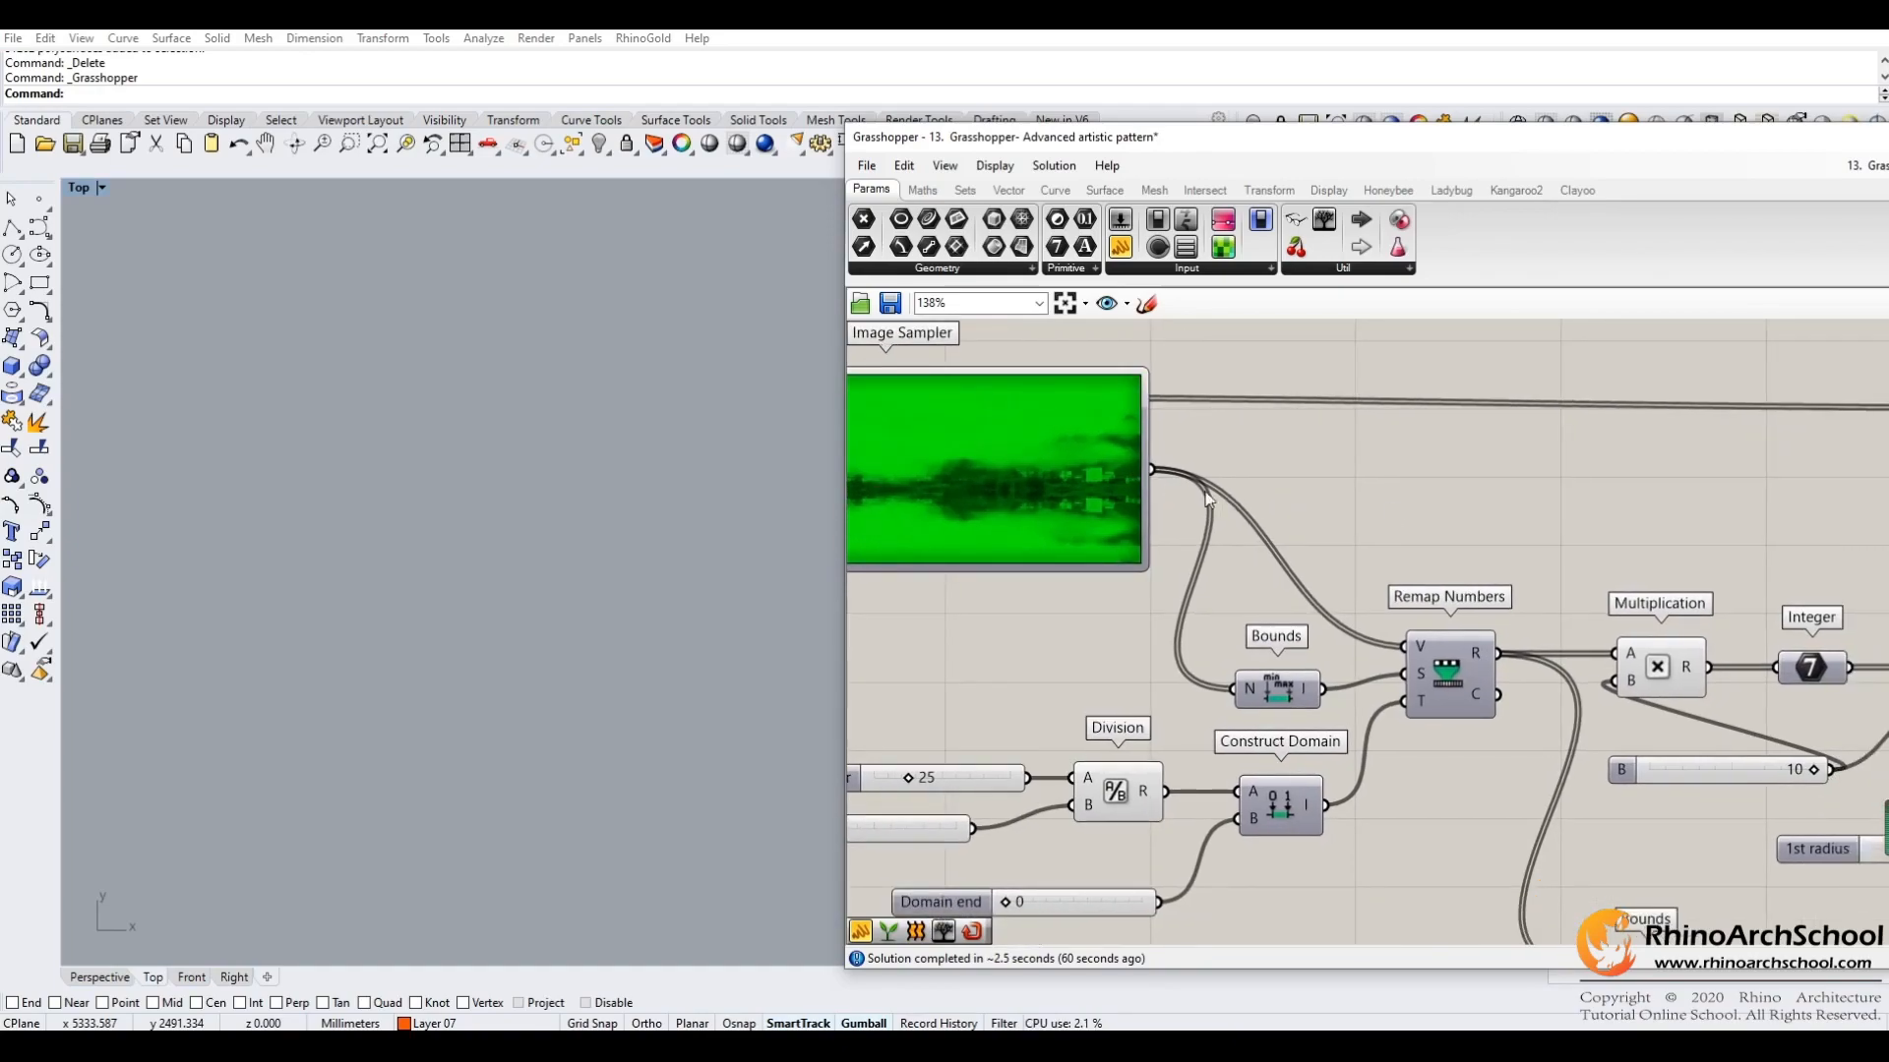
{"action": "right_click_drag", "start_coordinate": [1544, 637], "coordinate": [1111, 714]}
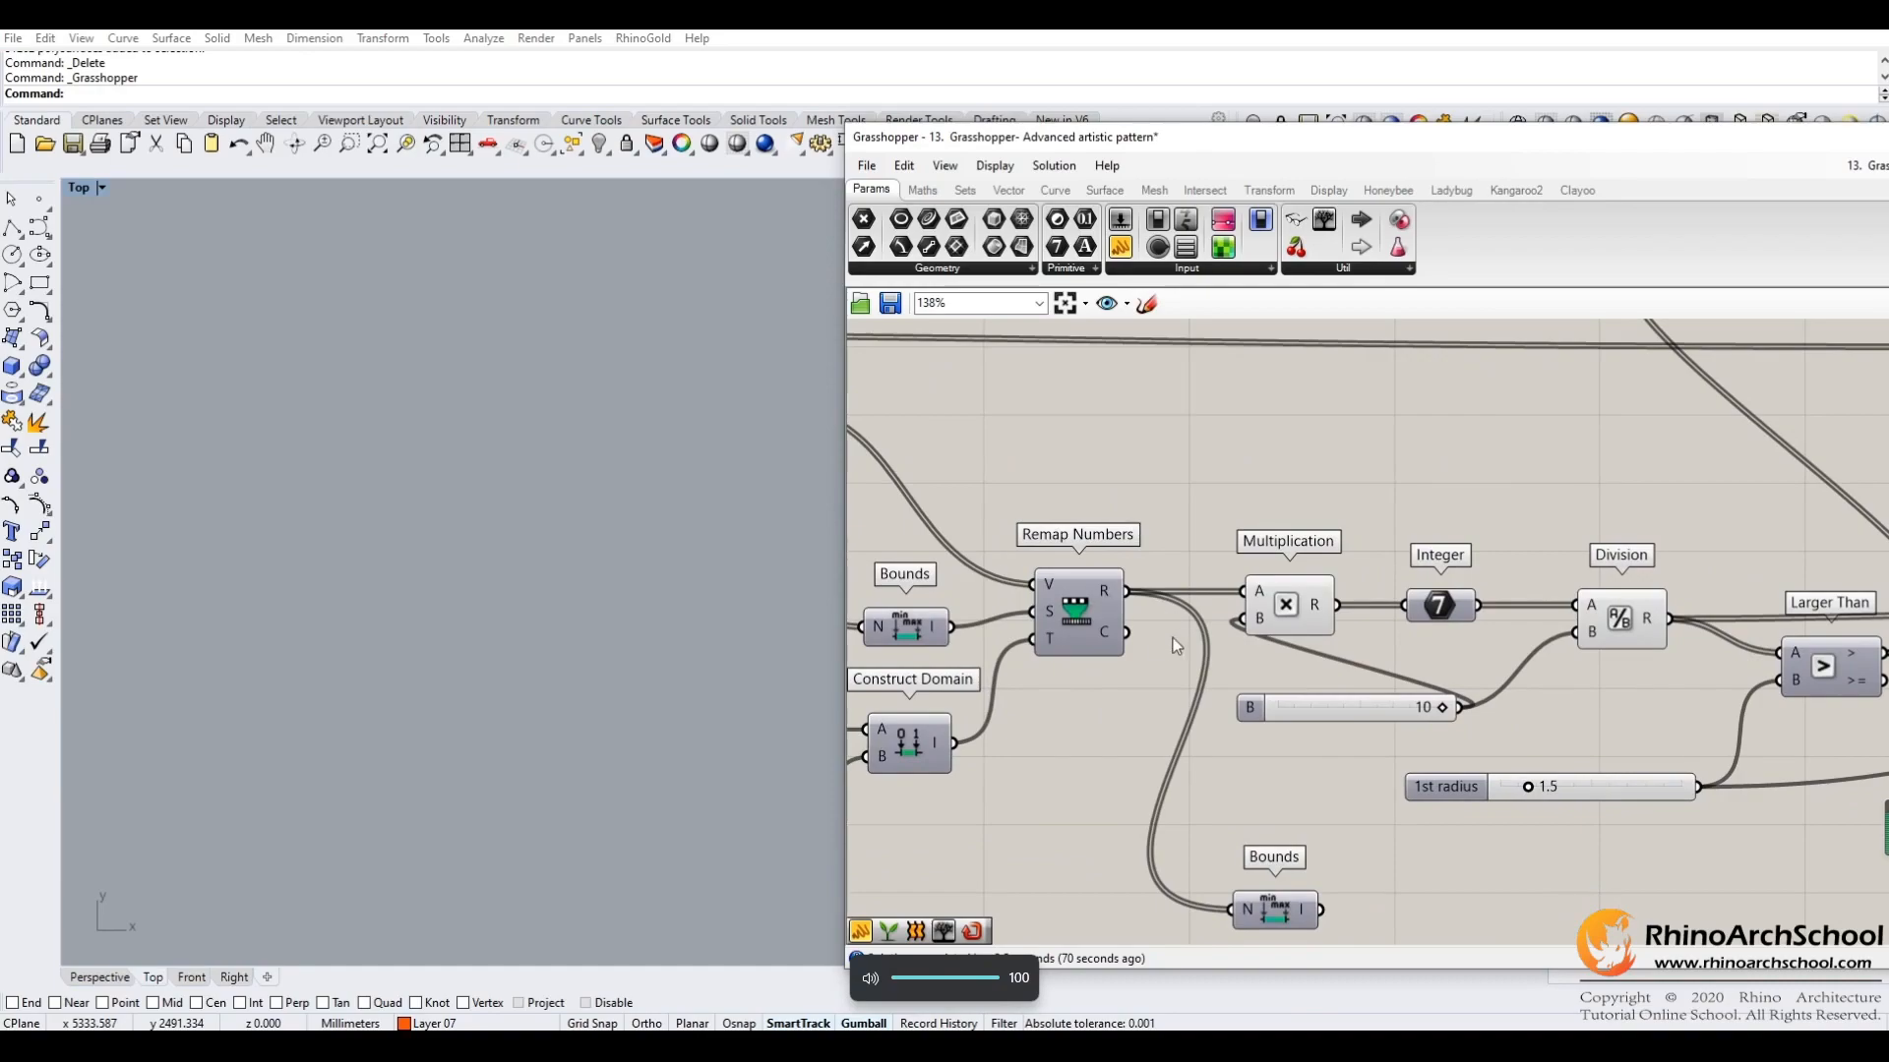
{"action": "right_click_drag", "start_coordinate": [1142, 626], "coordinate": [1102, 604]}
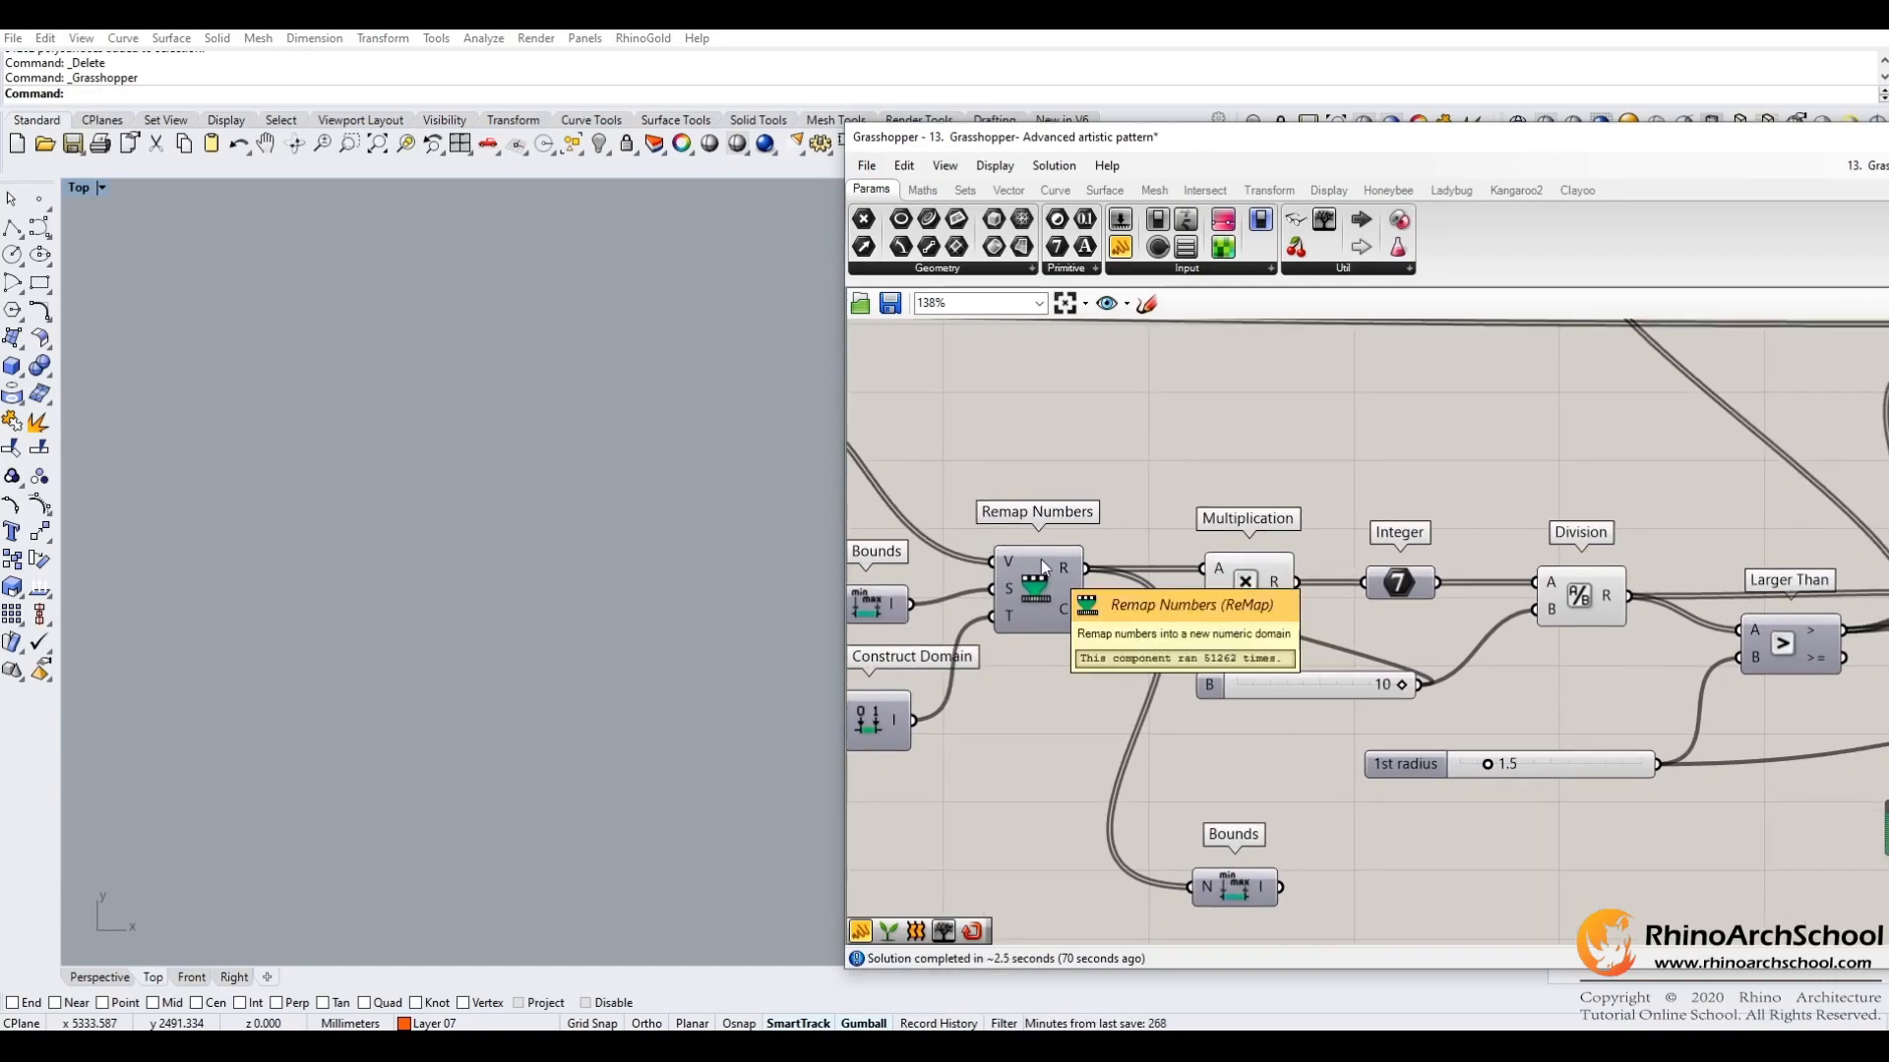
Follow the remapped values through the Multiplication, Integer and Division components that use the factor of 10 for rounding.
{"action": "right_click_drag", "start_coordinate": [1117, 619], "coordinate": [1060, 651]}
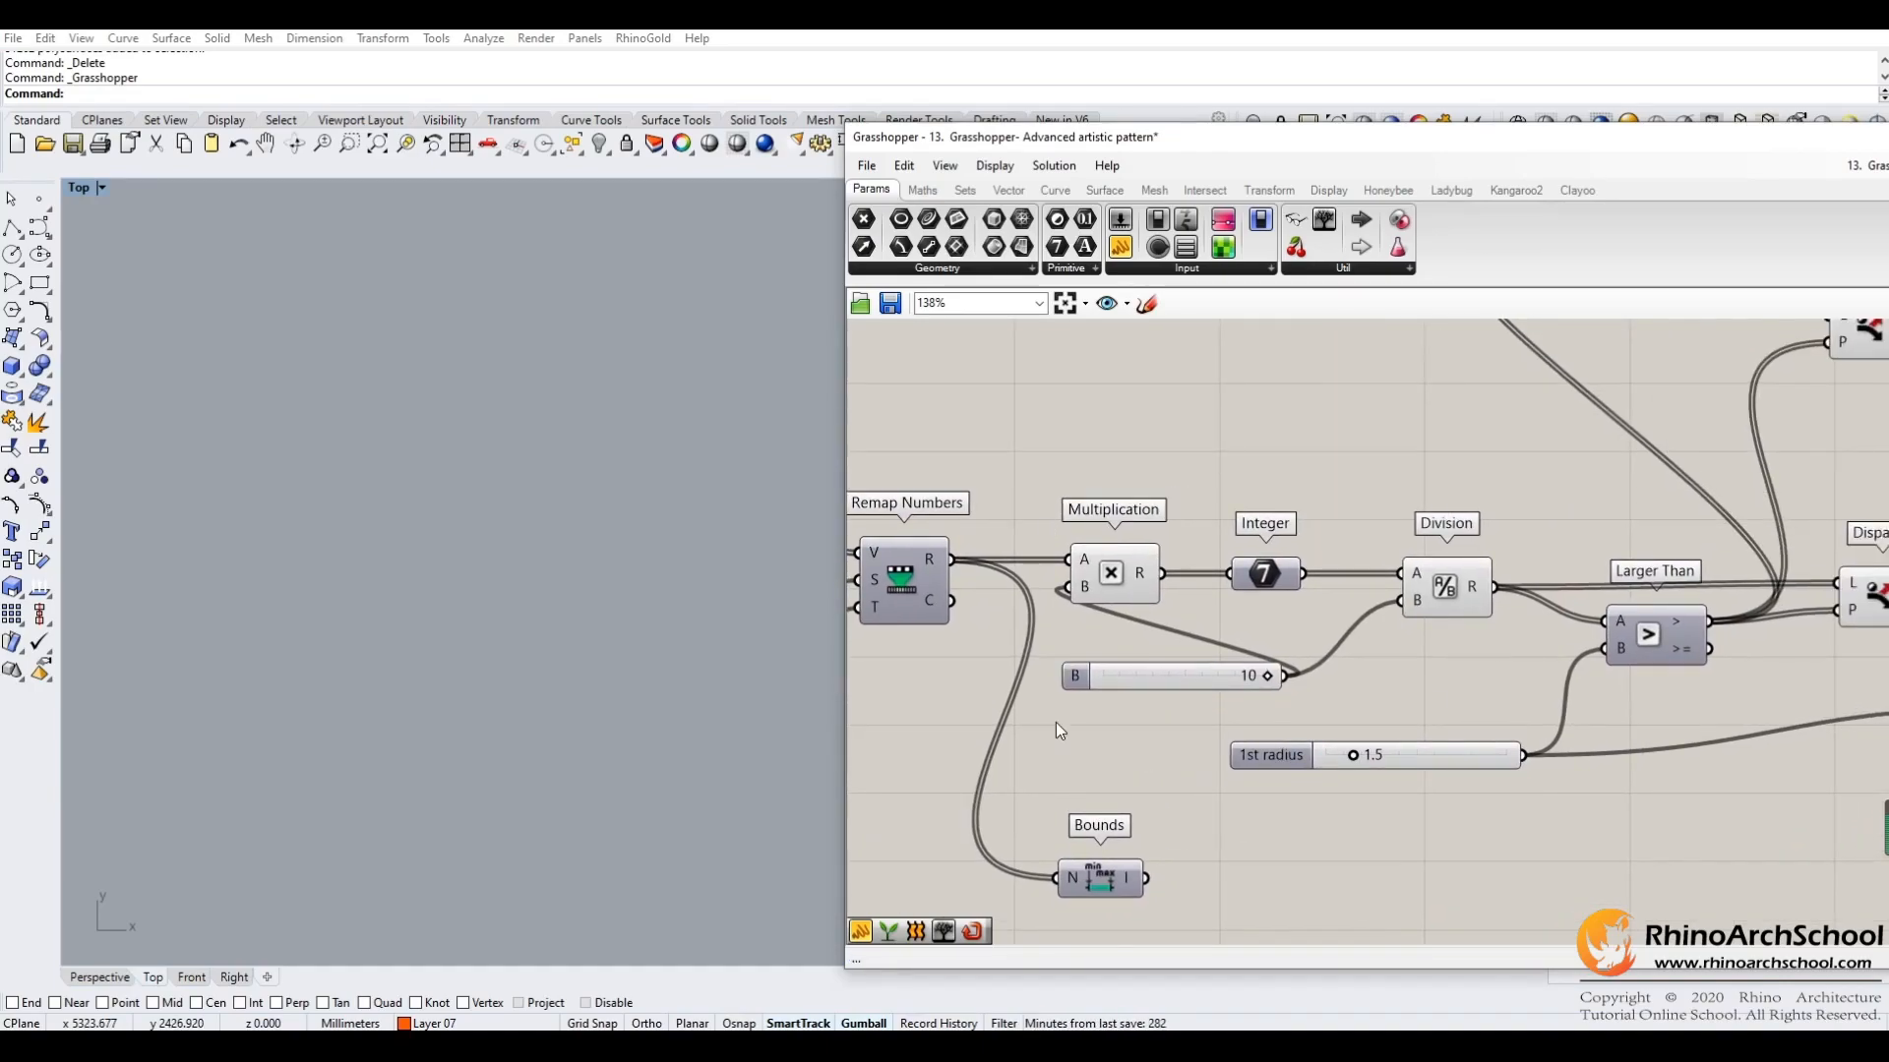
{"action": "right_click_drag", "start_coordinate": [1226, 743], "coordinate": [1279, 736]}
{"action": "mouse_move", "coordinate": [1393, 651]}
{"action": "right_mouse_down"}
{"action": "mouse_move", "coordinate": [1365, 642]}
{"action": "mouse_move", "coordinate": [1422, 642]}
{"action": "right_mouse_up"}
{"action": "mouse_move", "coordinate": [1006, 557]}
{"action": "right_mouse_down"}
{"action": "mouse_move", "coordinate": [1047, 574]}
{"action": "mouse_move", "coordinate": [1015, 569]}
{"action": "right_mouse_up"}
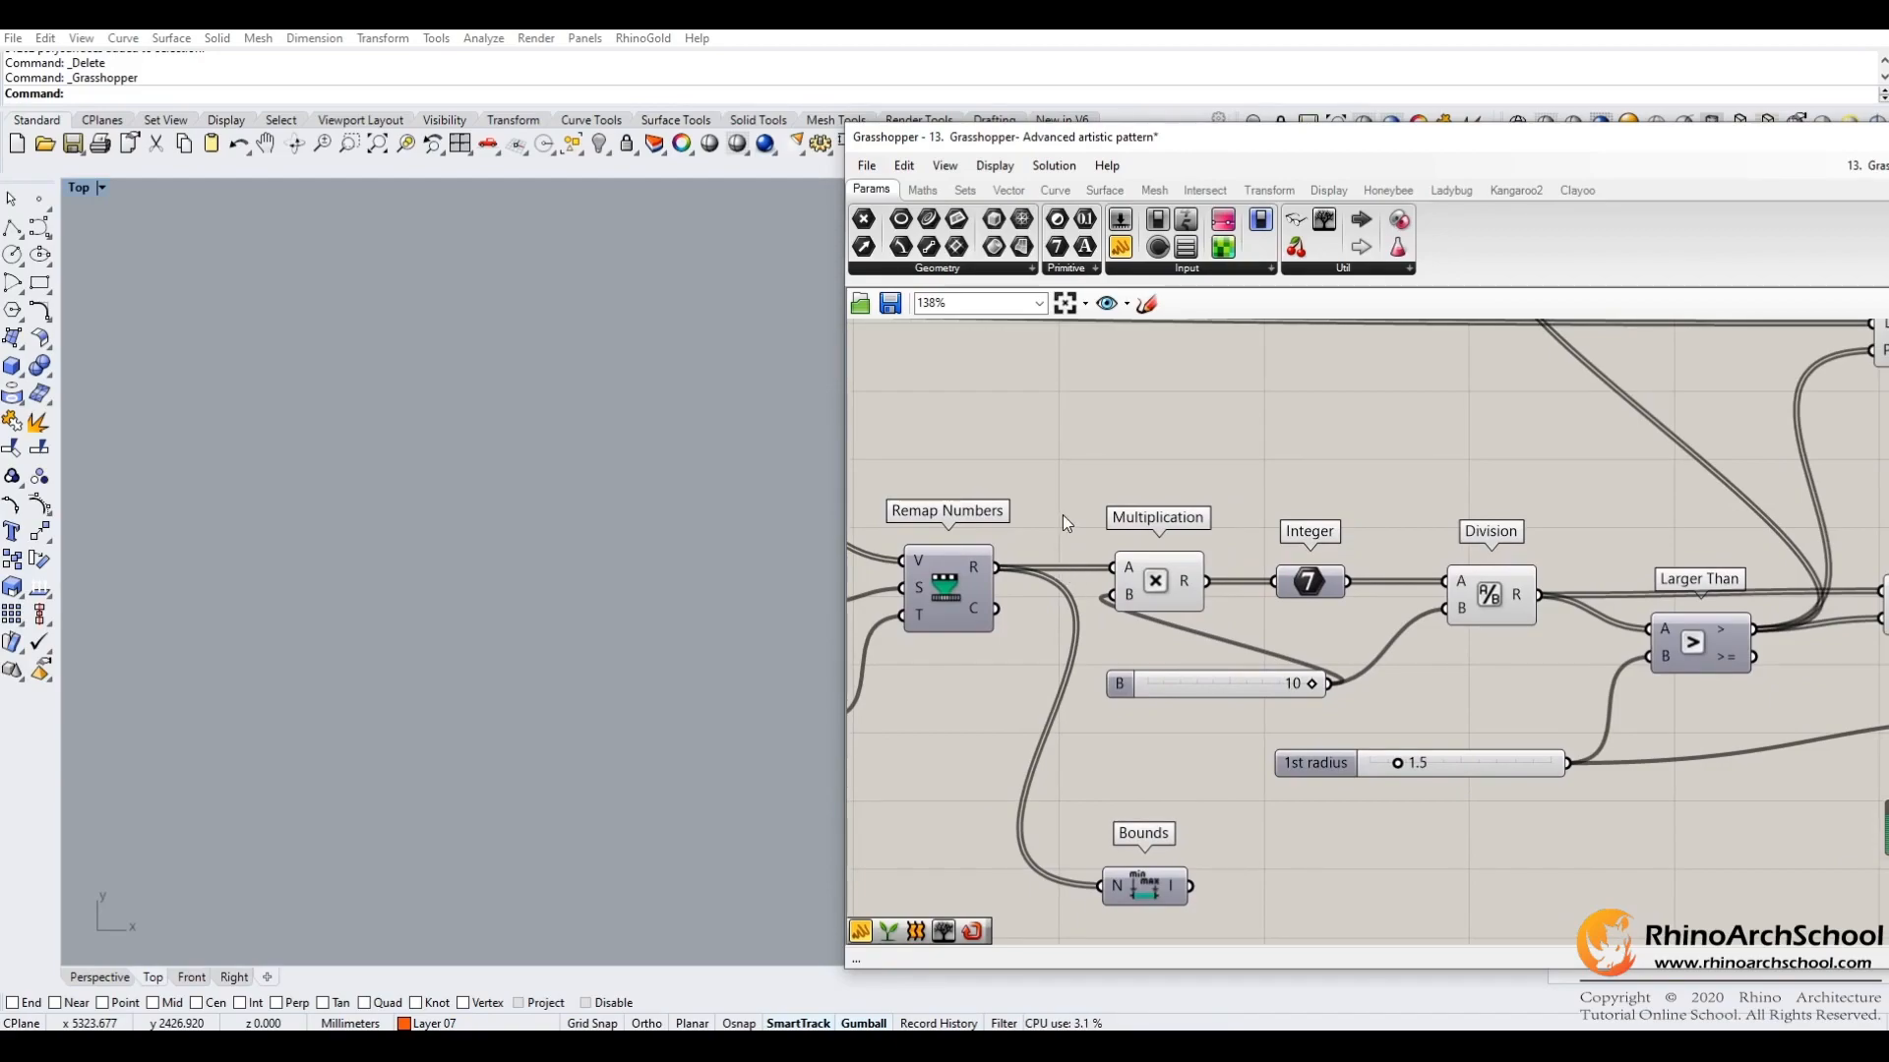
{"action": "mouse_move", "coordinate": [1184, 490]}
{"action": "right_mouse_down"}
{"action": "mouse_move", "coordinate": [1145, 474]}
{"action": "mouse_move", "coordinate": [1180, 496]}
{"action": "right_mouse_up"}
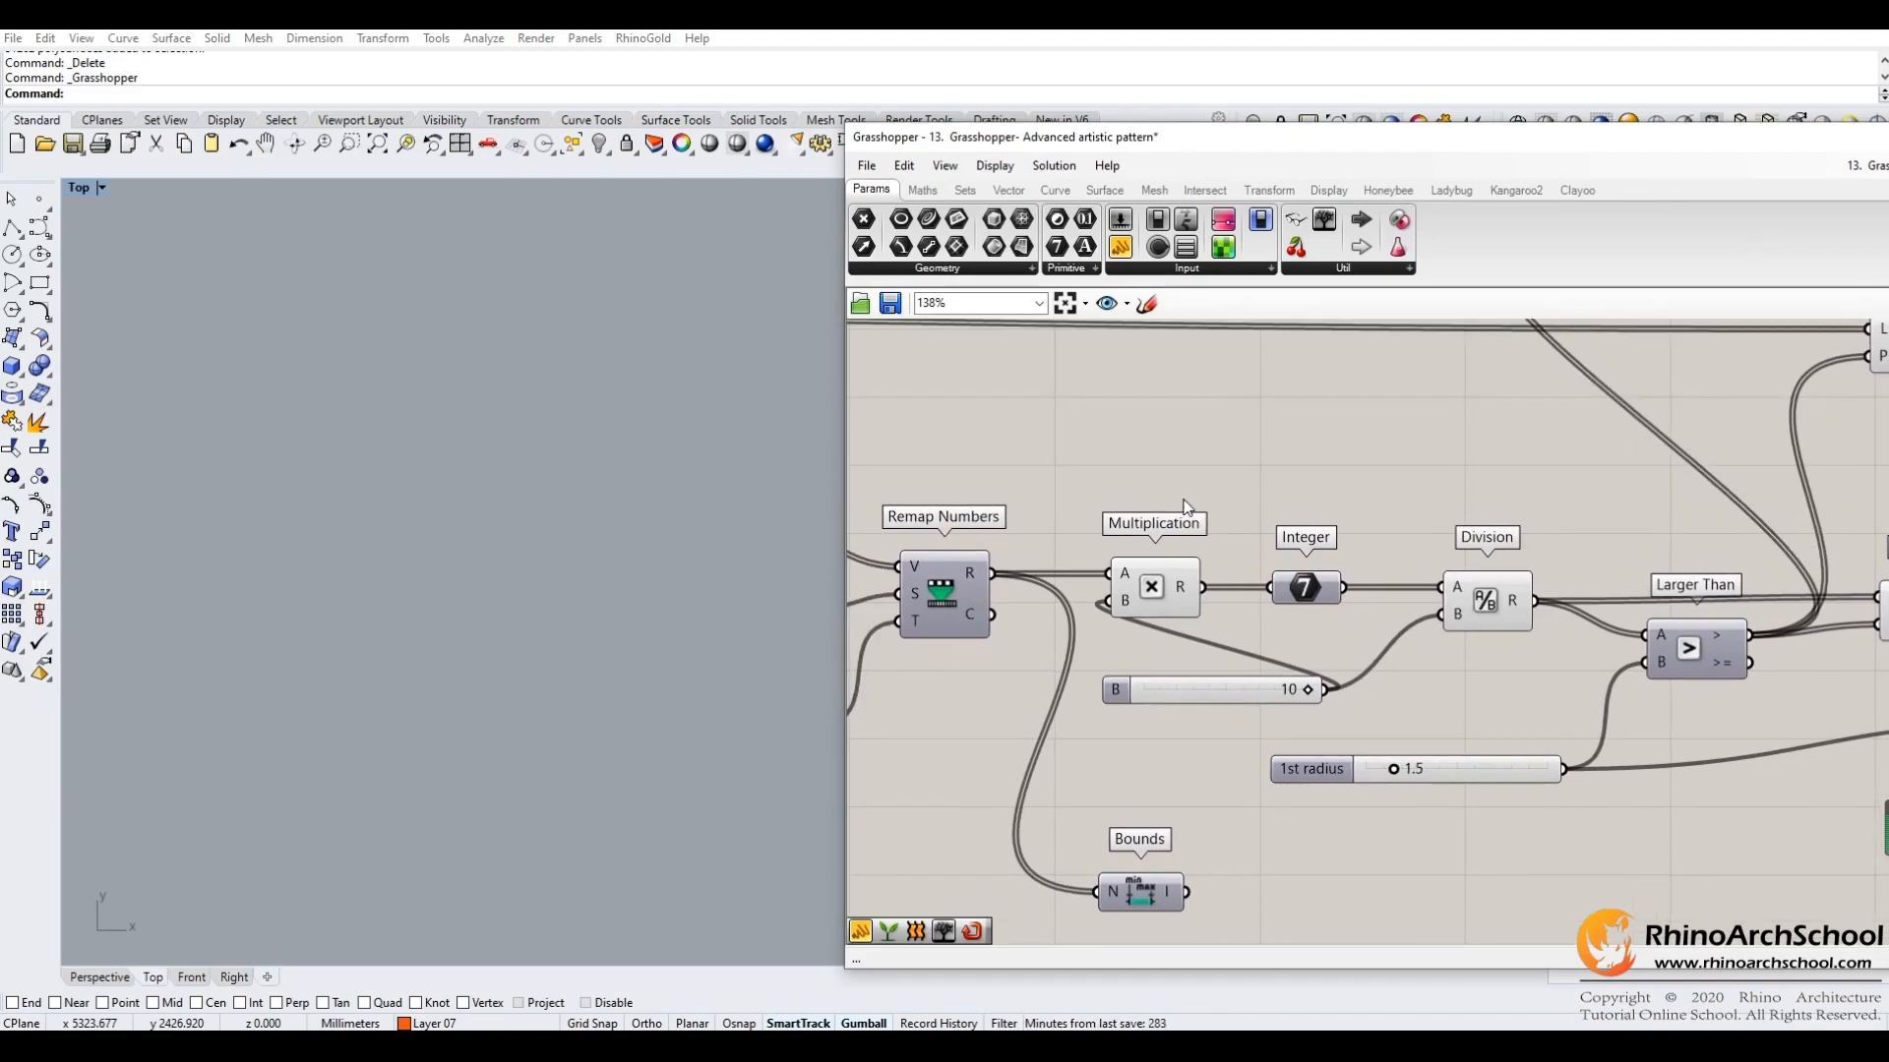
{"action": "right_click_drag", "start_coordinate": [1266, 511], "coordinate": [1219, 465]}
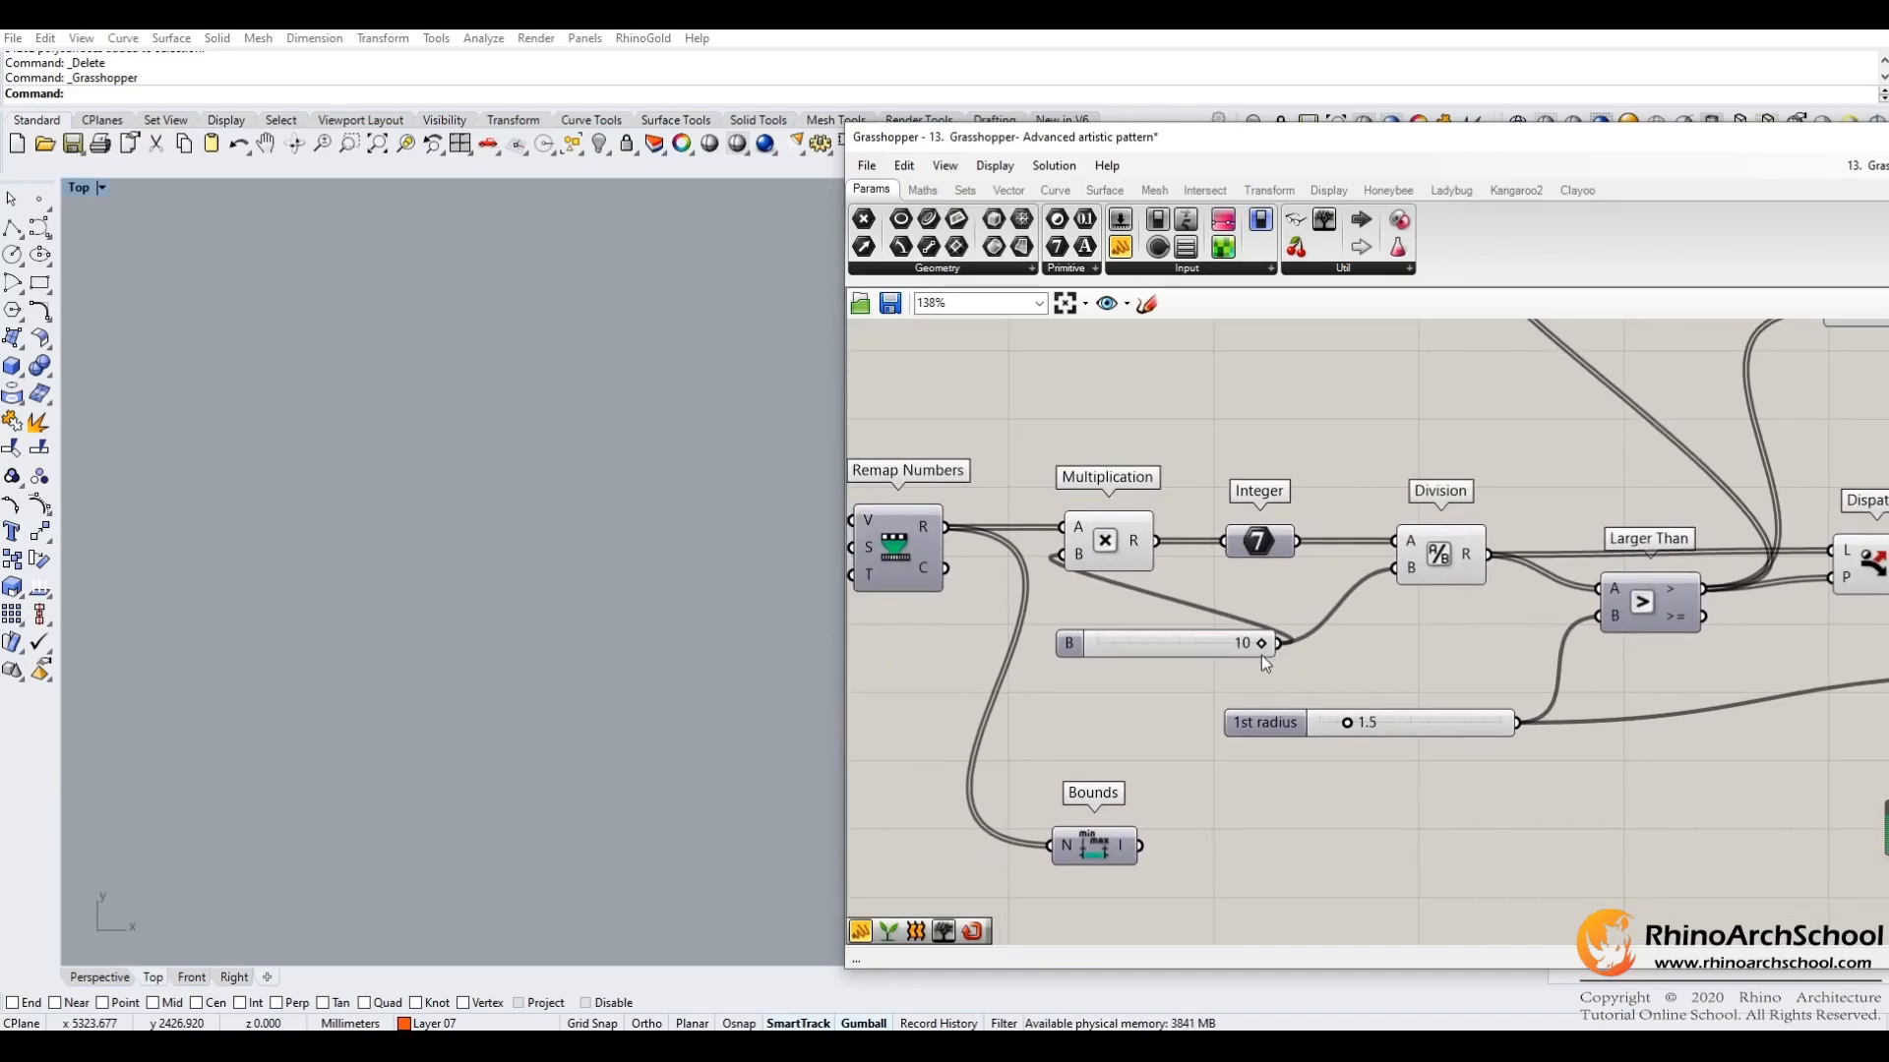
{"action": "right_click_drag", "start_coordinate": [1227, 597], "coordinate": [1168, 592]}
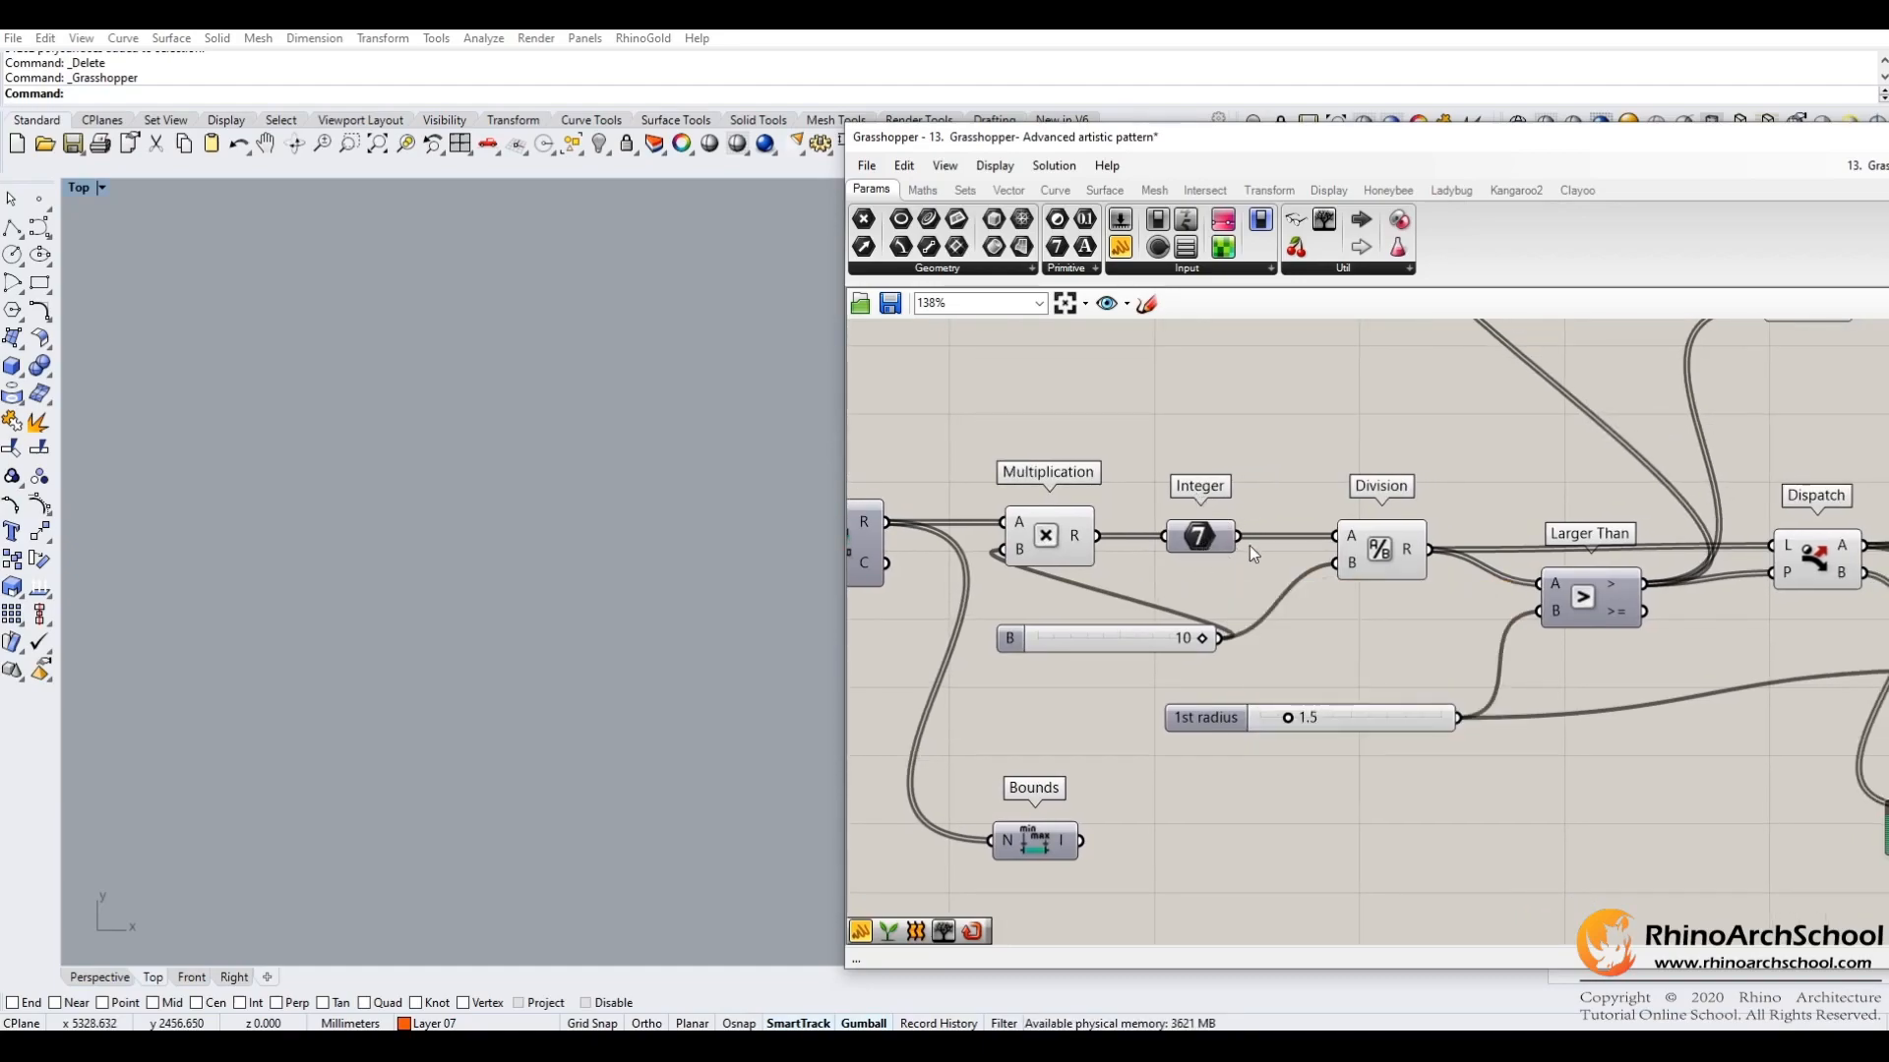
Follow the Division result and the 1st radius slider into the first Larger Than component.
{"action": "right_click_drag", "start_coordinate": [1321, 543], "coordinate": [1240, 523]}
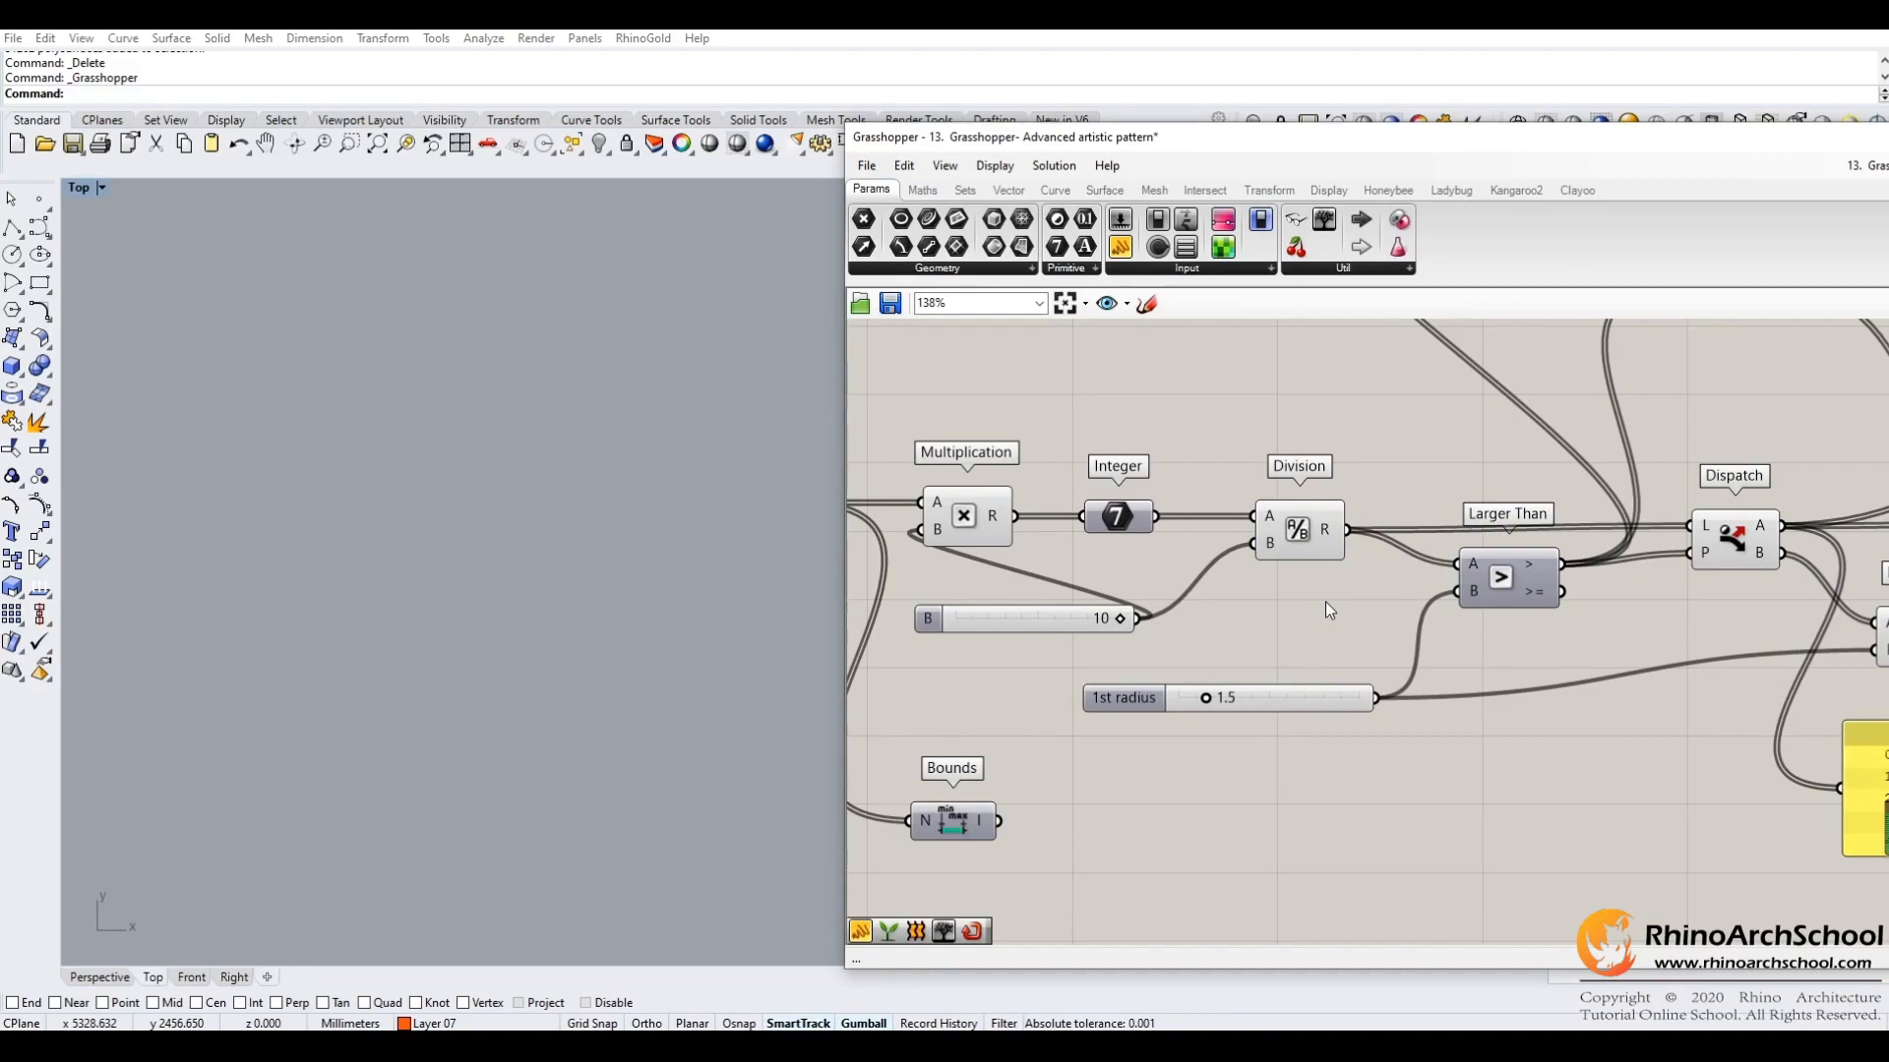
{"action": "right_click_drag", "start_coordinate": [1325, 600], "coordinate": [1162, 622]}
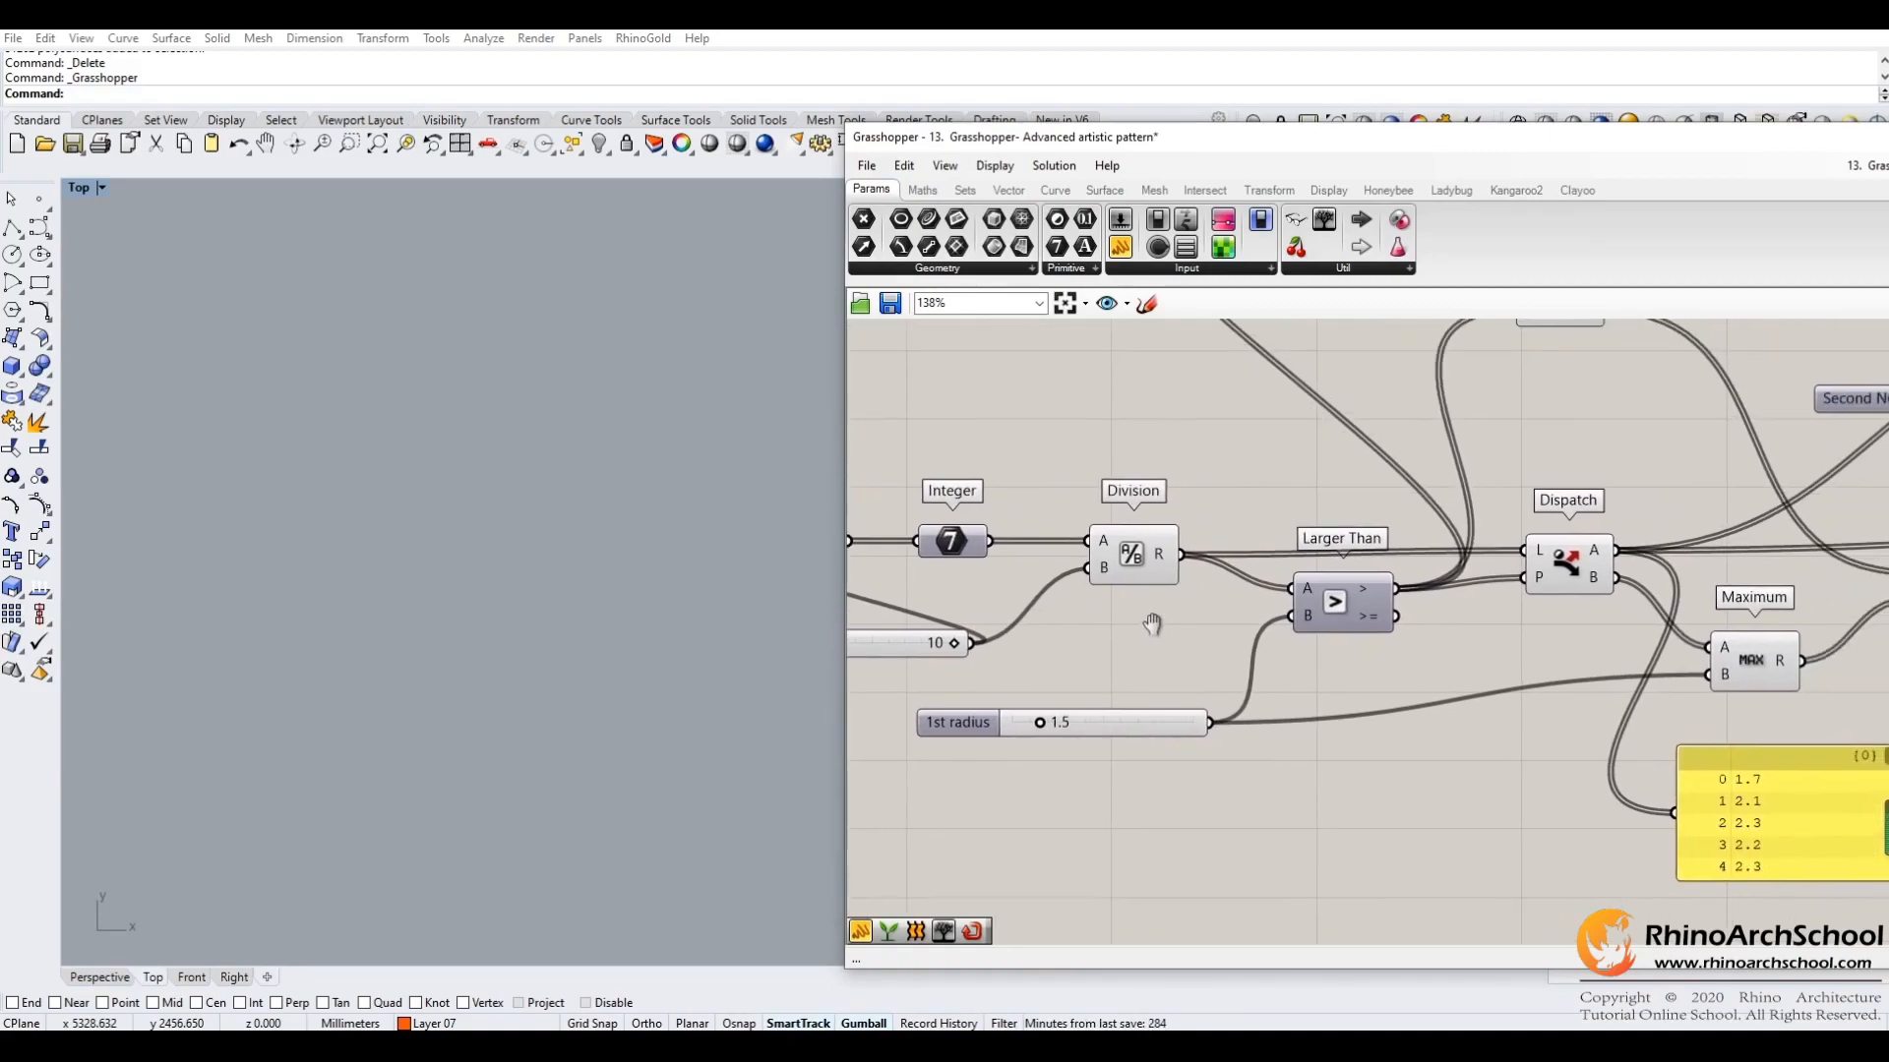
{"action": "scroll", "coordinate": [1011, 758], "scroll_direction": "up", "scroll_amount": 5}
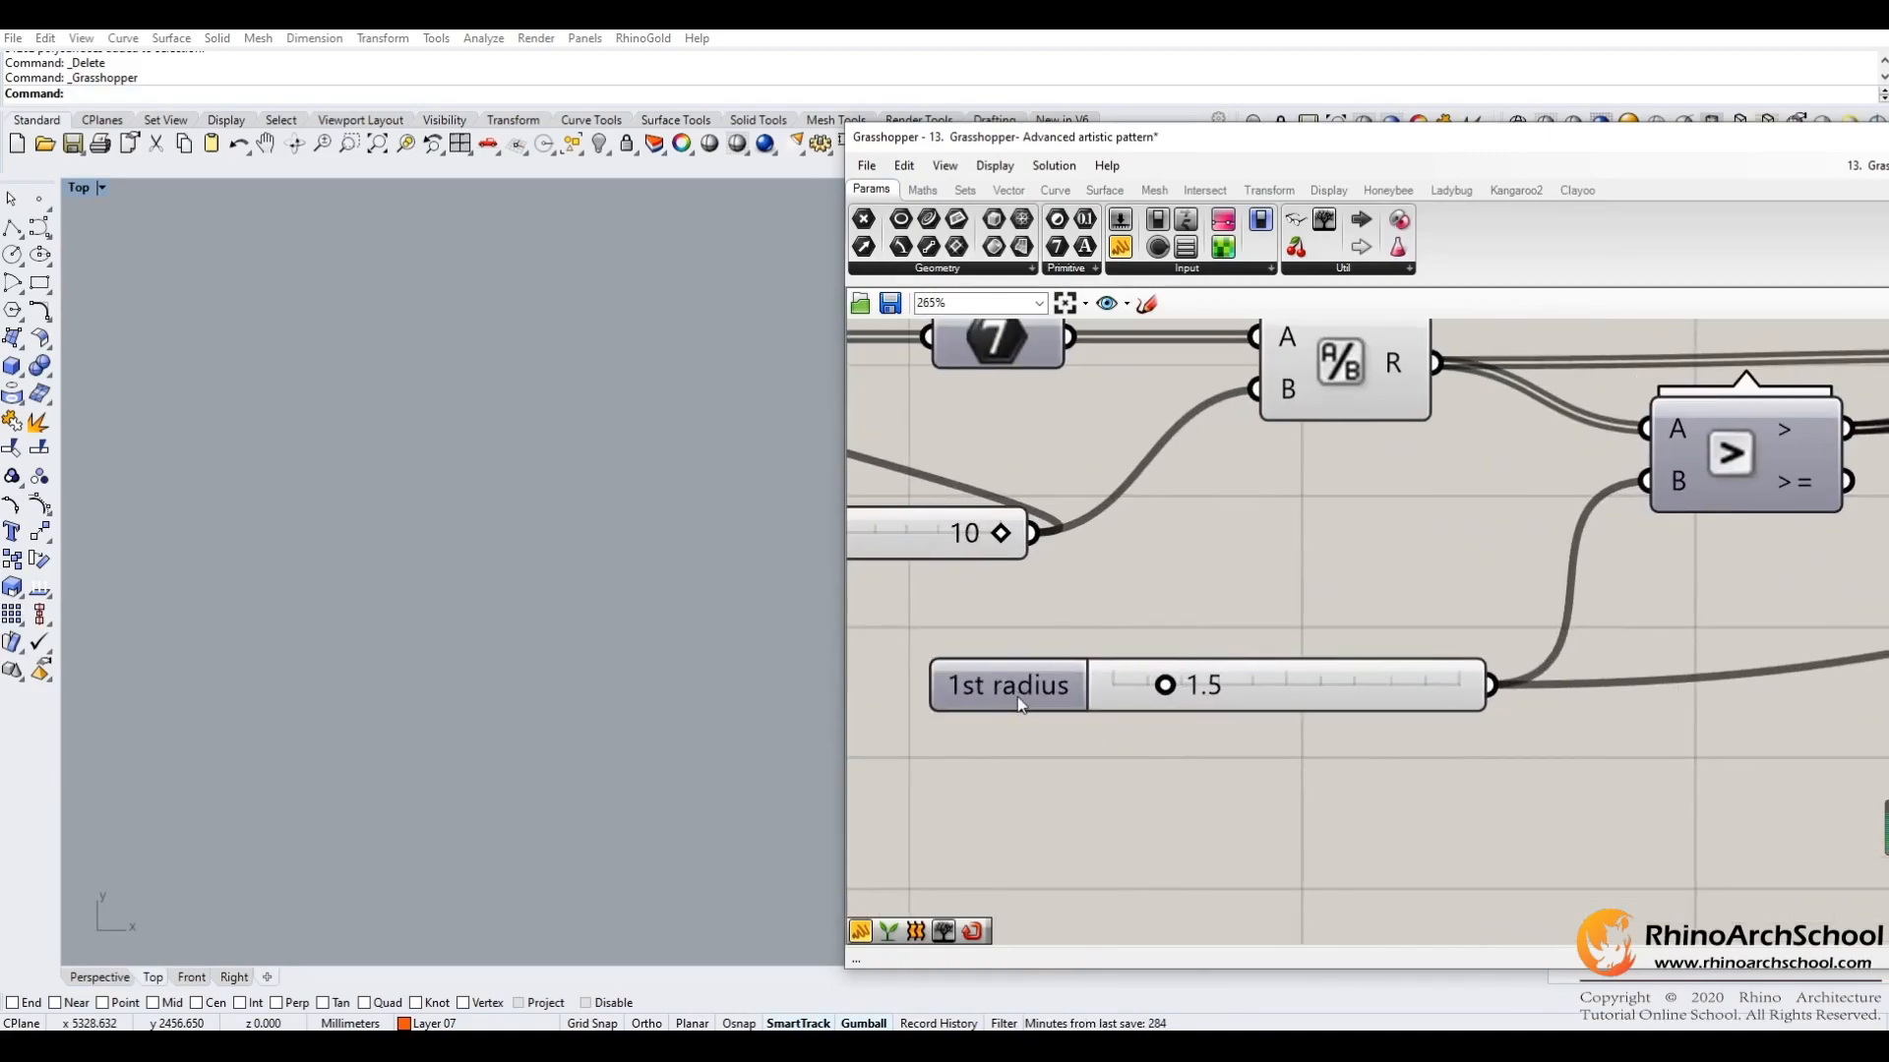
{"action": "scroll", "coordinate": [1201, 717], "scroll_direction": "down", "scroll_amount": 5}
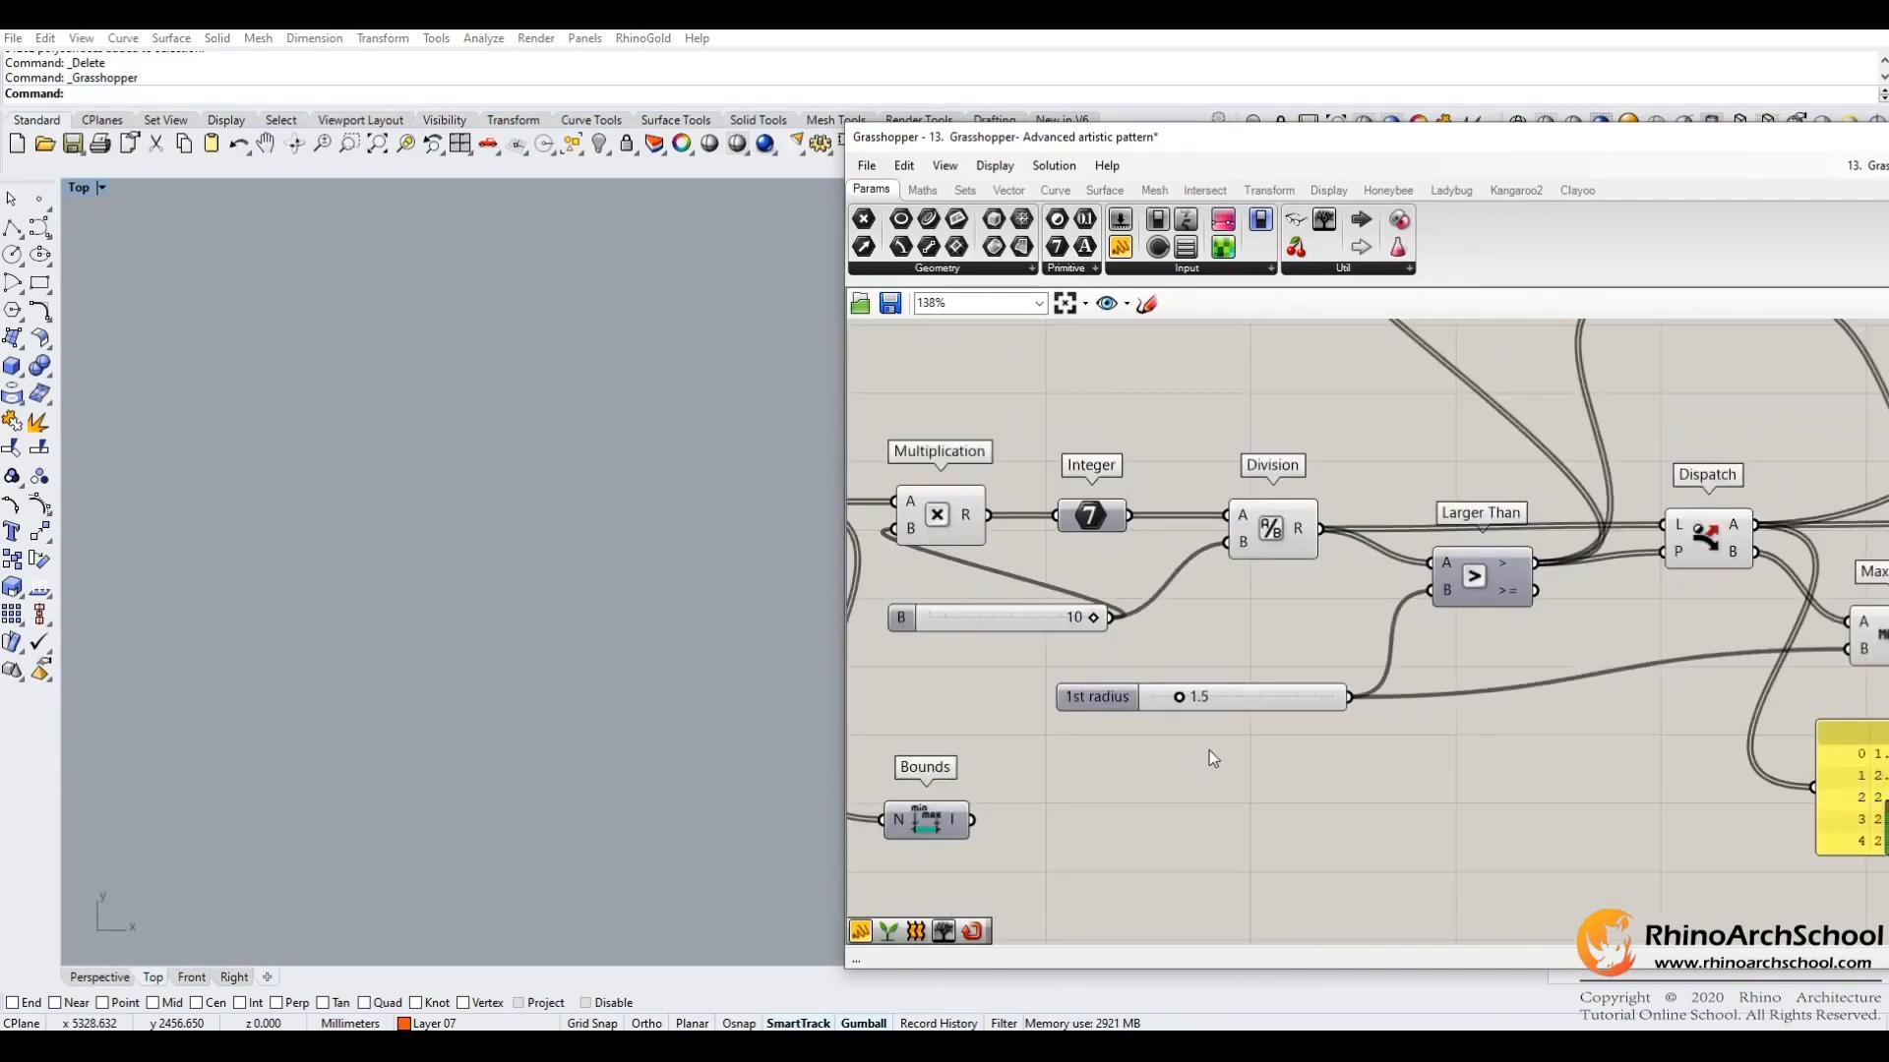
{"action": "right_click_drag", "start_coordinate": [1283, 729], "coordinate": [923, 761]}
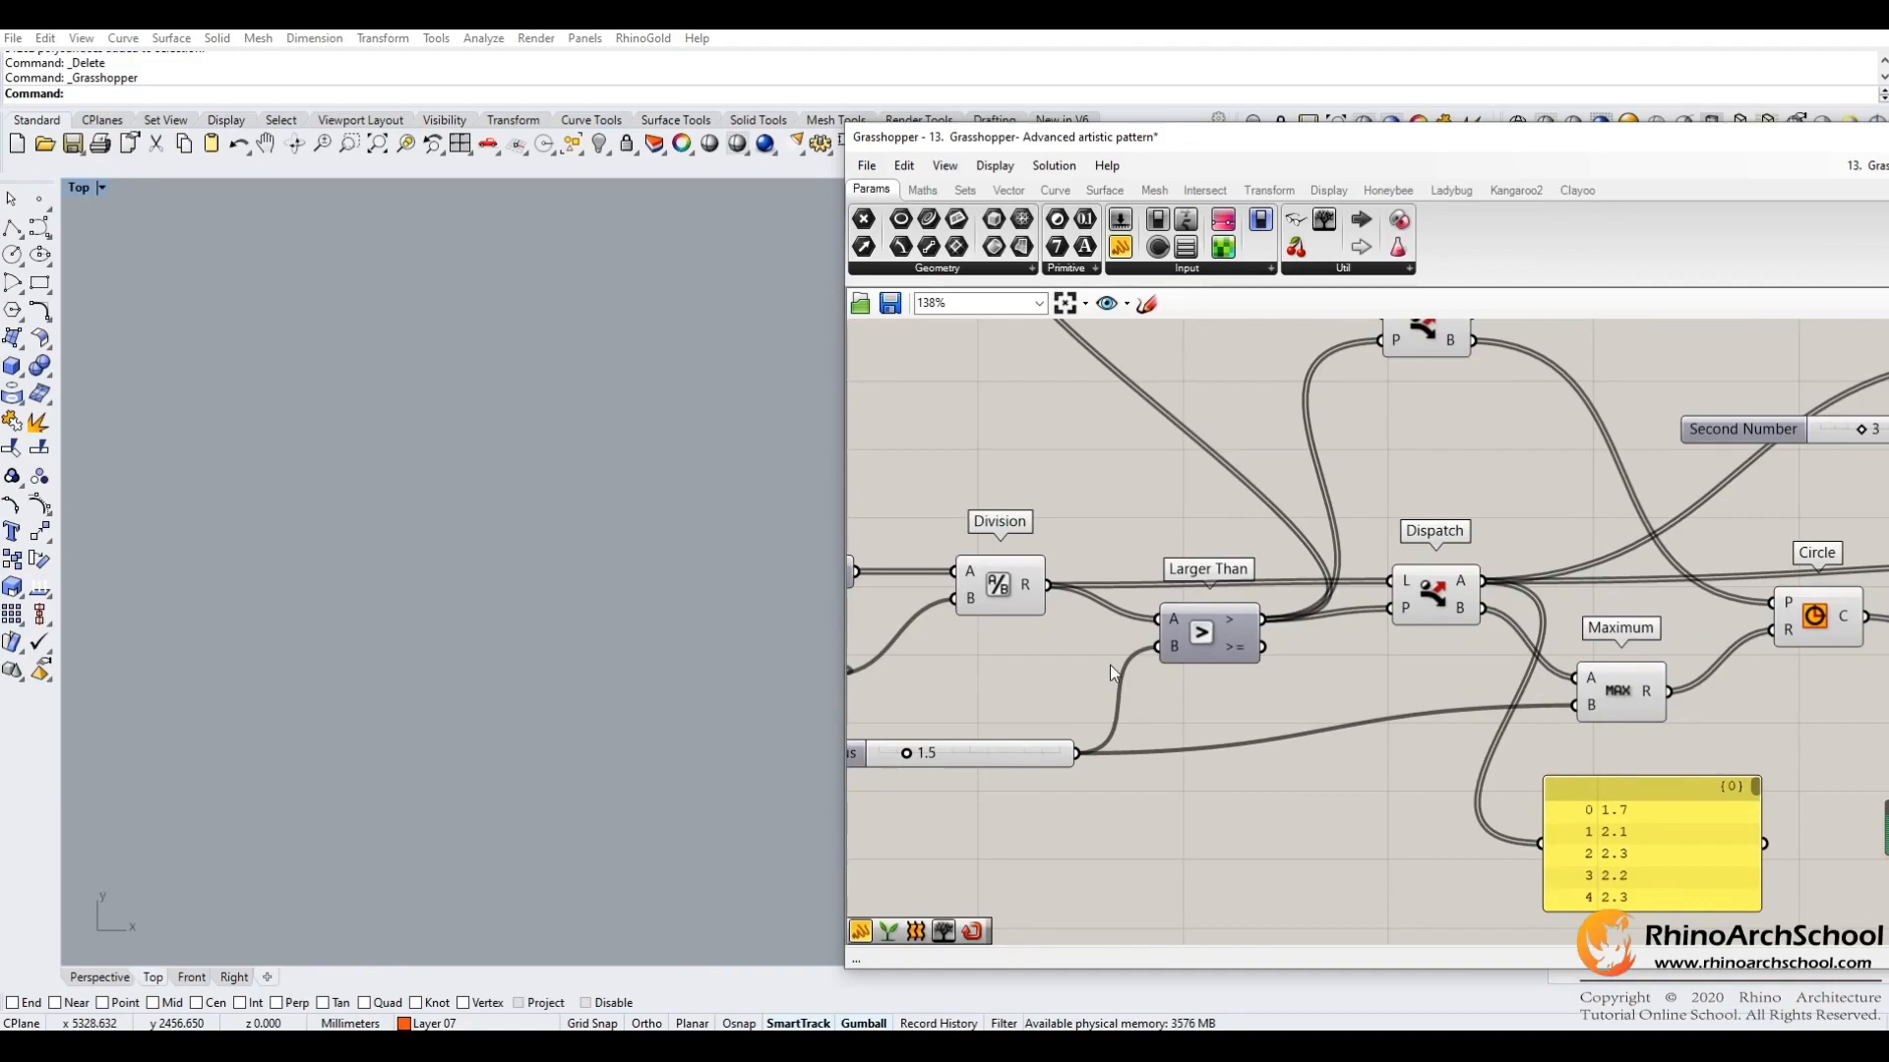
Examine the first Larger Than component's inputs and trace its output to the pattern inputs of both Dispatch components.
{"action": "right_click_drag", "start_coordinate": [1229, 698], "coordinate": [1344, 763]}
{"action": "left_click", "coordinate": [1239, 658]}
{"action": "left_click", "coordinate": [1277, 745]}
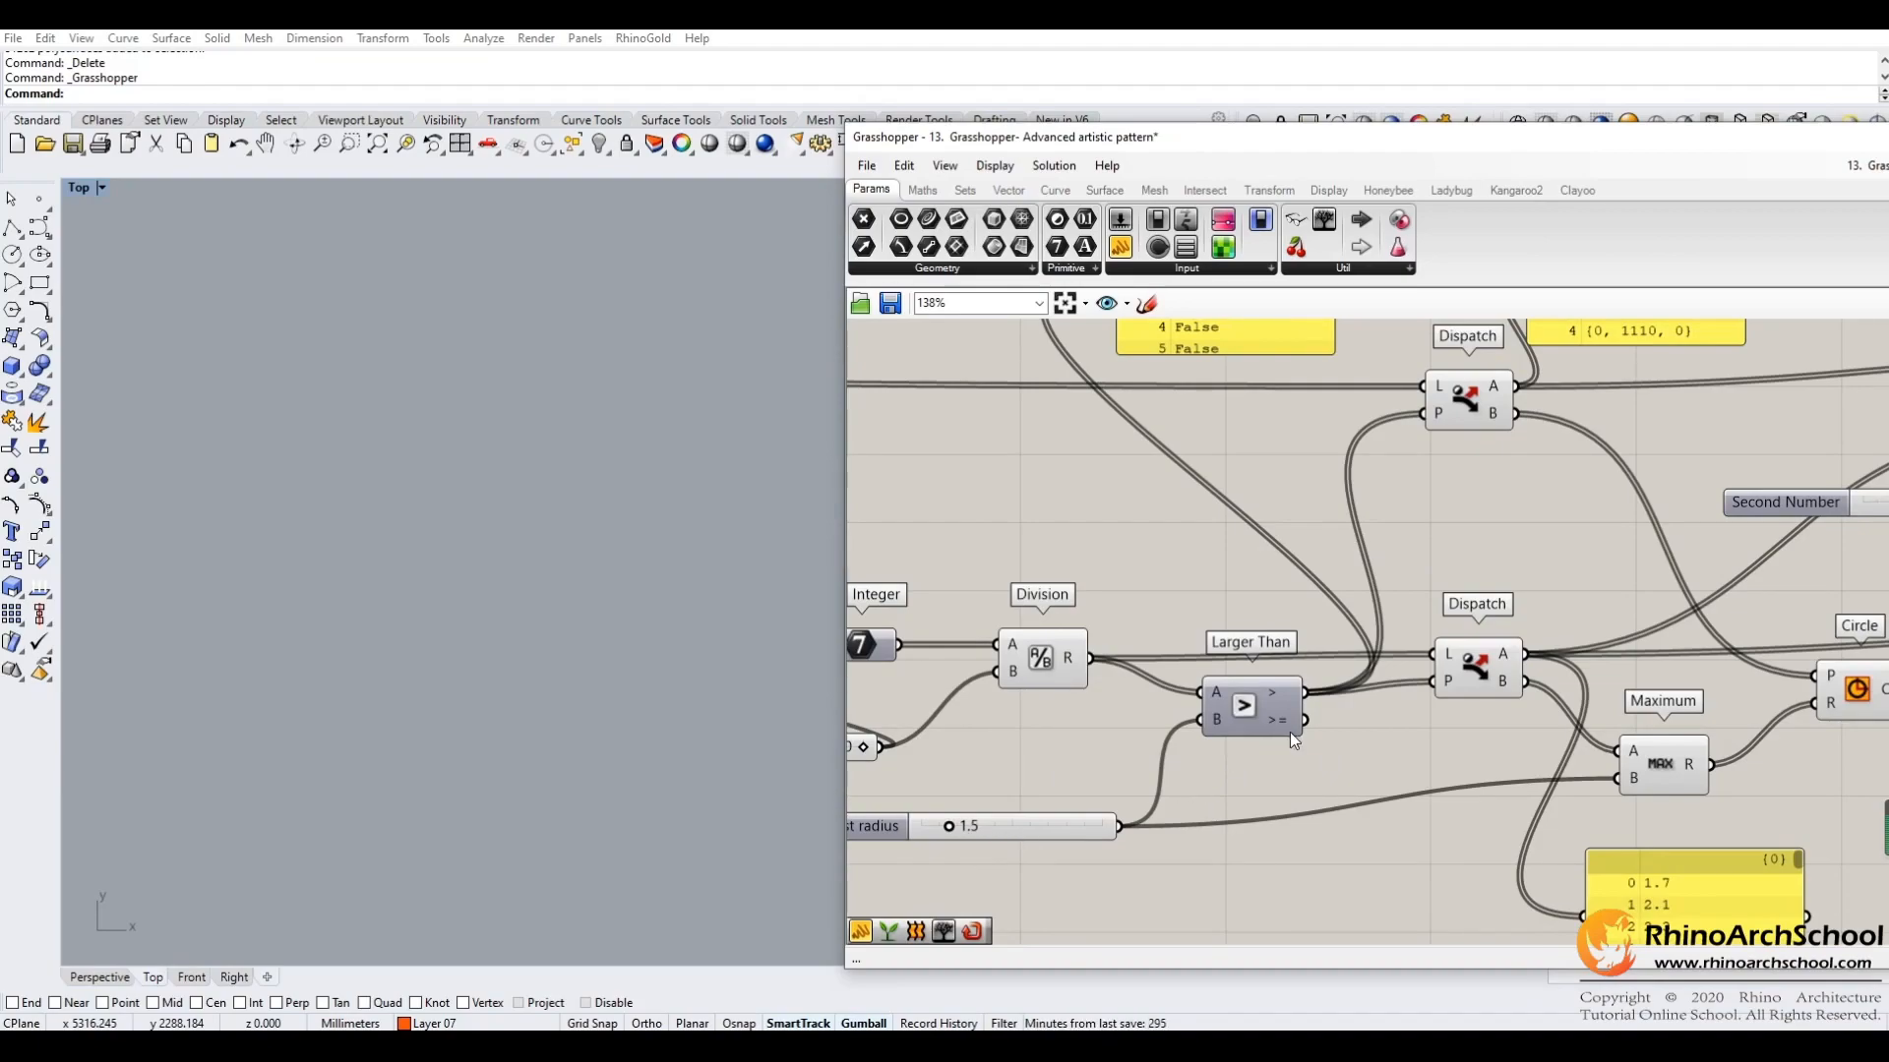
{"action": "right_click_drag", "start_coordinate": [1295, 738], "coordinate": [1241, 751]}
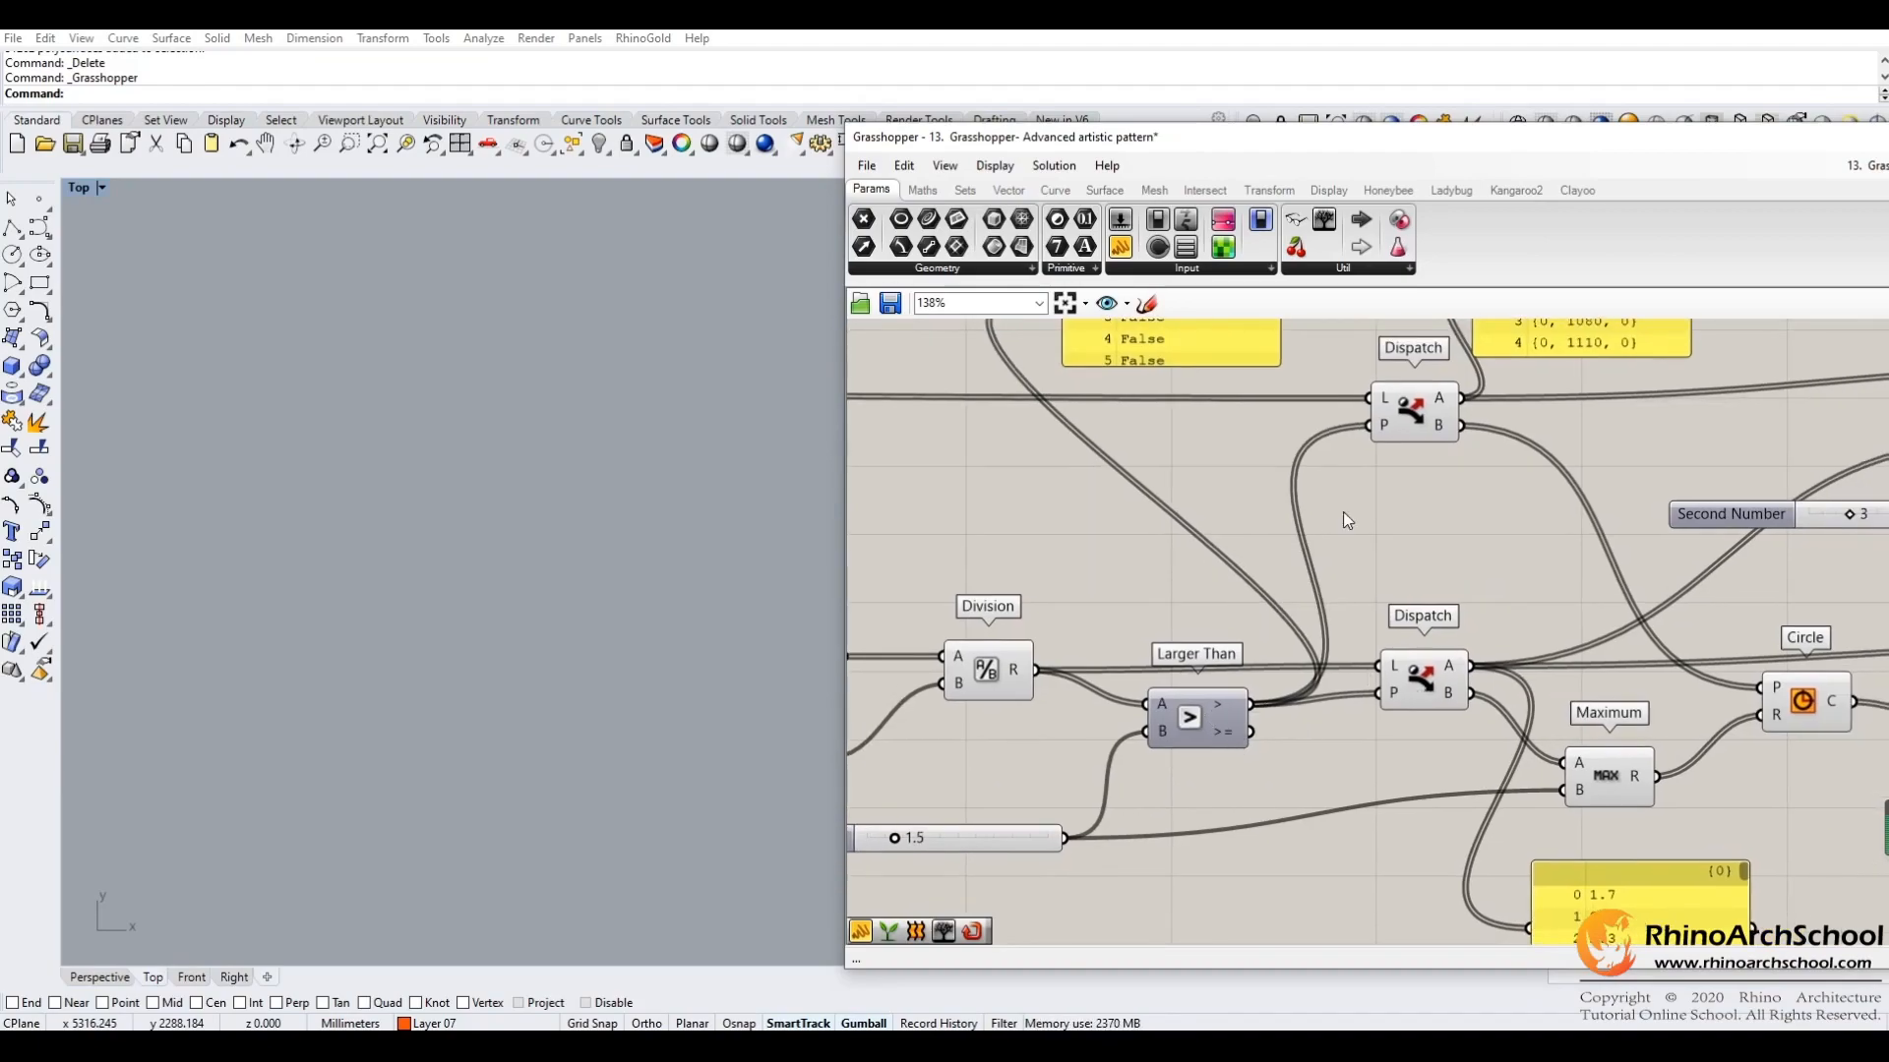
{"action": "right_click_drag", "start_coordinate": [1320, 776], "coordinate": [1323, 719]}
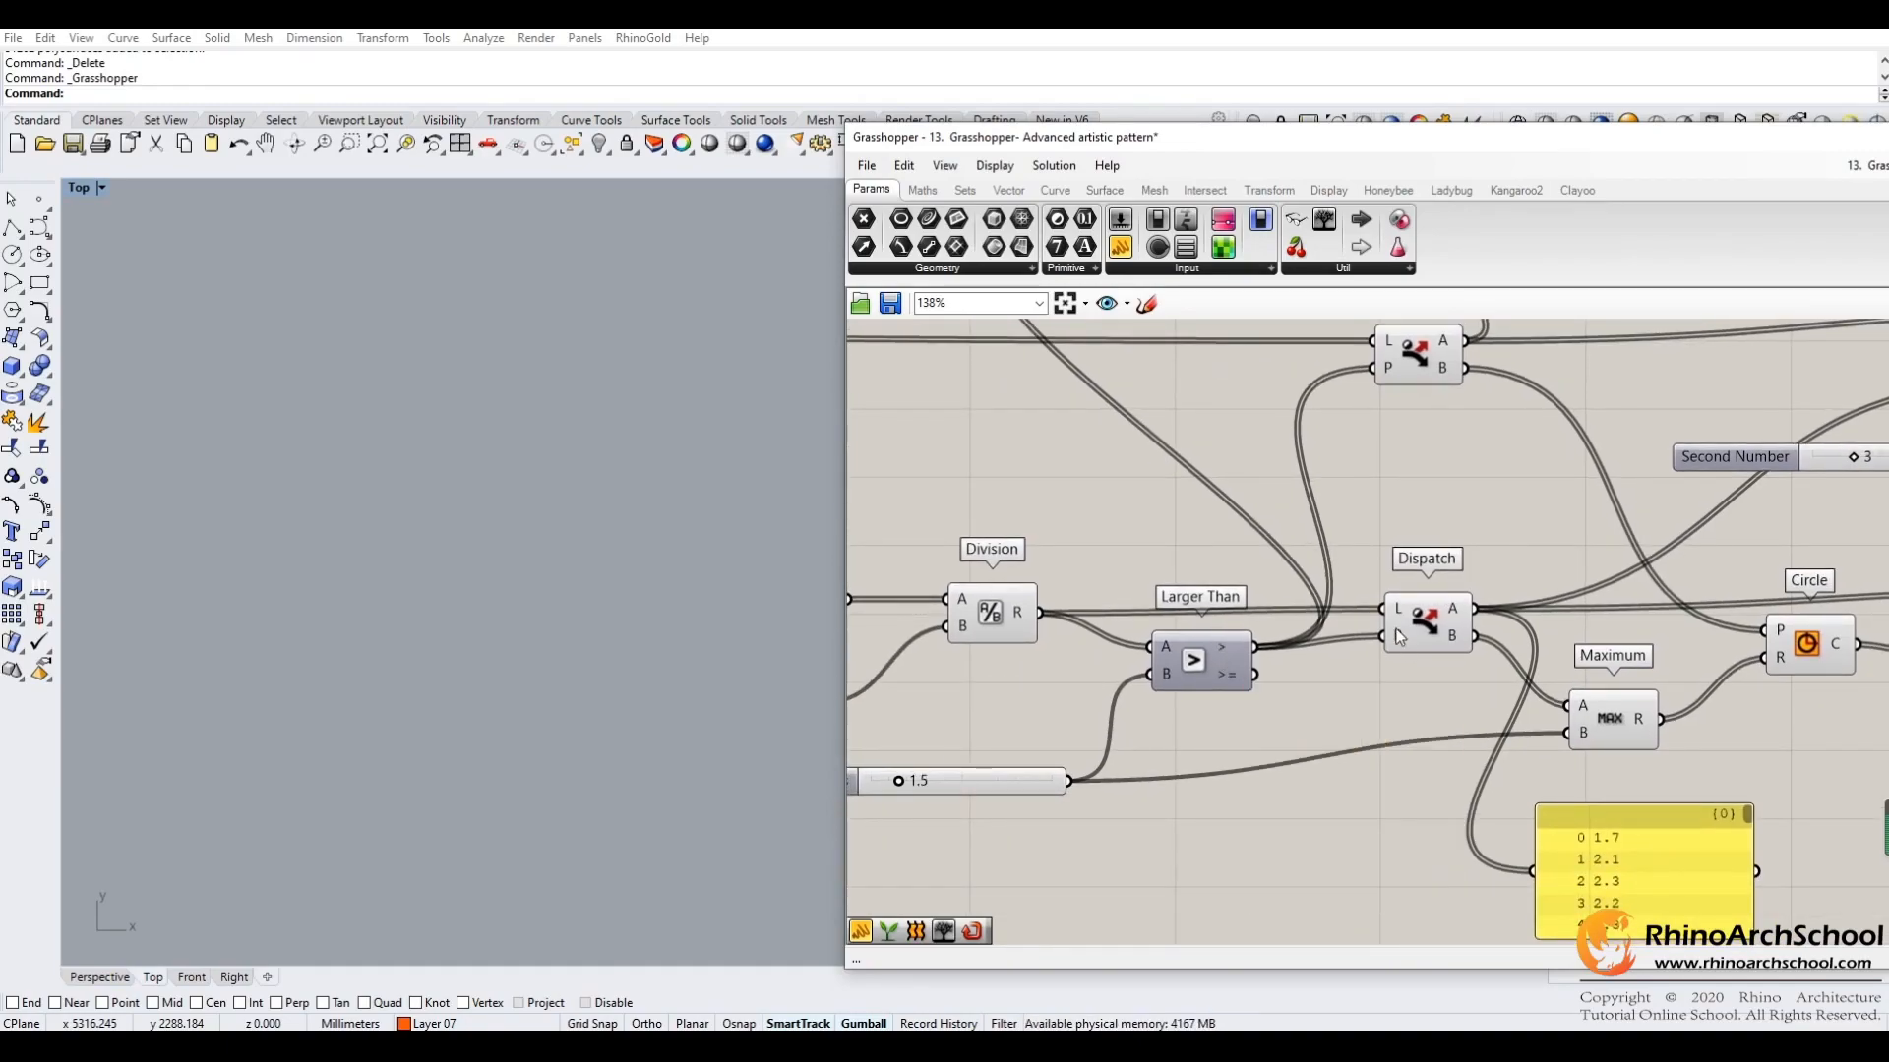
Select the Dispatch component that splits the grid points and inspect its connections.
{"action": "right_click_drag", "start_coordinate": [1384, 377], "coordinate": [1377, 472]}
{"action": "left_click", "coordinate": [1366, 737]}
{"action": "left_click", "coordinate": [1371, 489]}
{"action": "left_click", "coordinate": [1354, 622]}
{"action": "left_click", "coordinate": [1367, 495]}
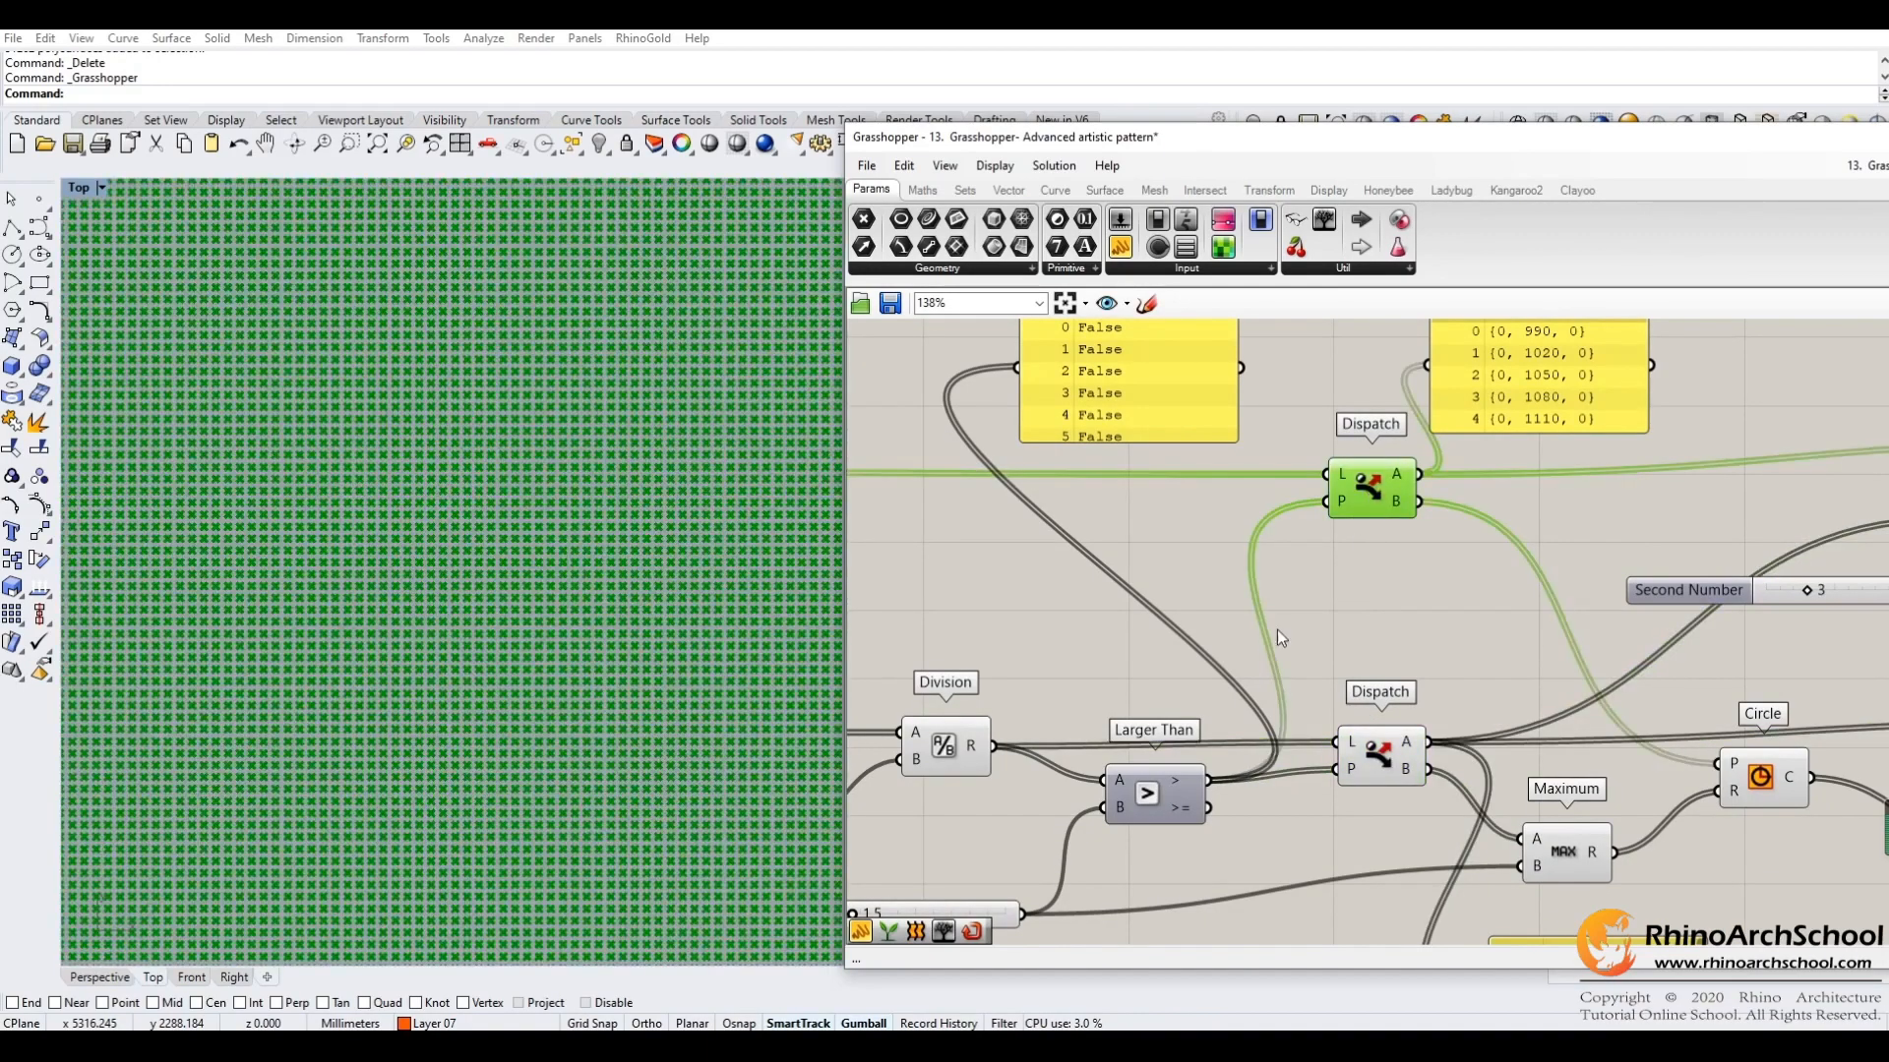
Locate the Dispatch component in the List group of the Sets category.
{"action": "left_click", "coordinate": [1105, 190]}
{"action": "left_click", "coordinate": [1155, 190]}
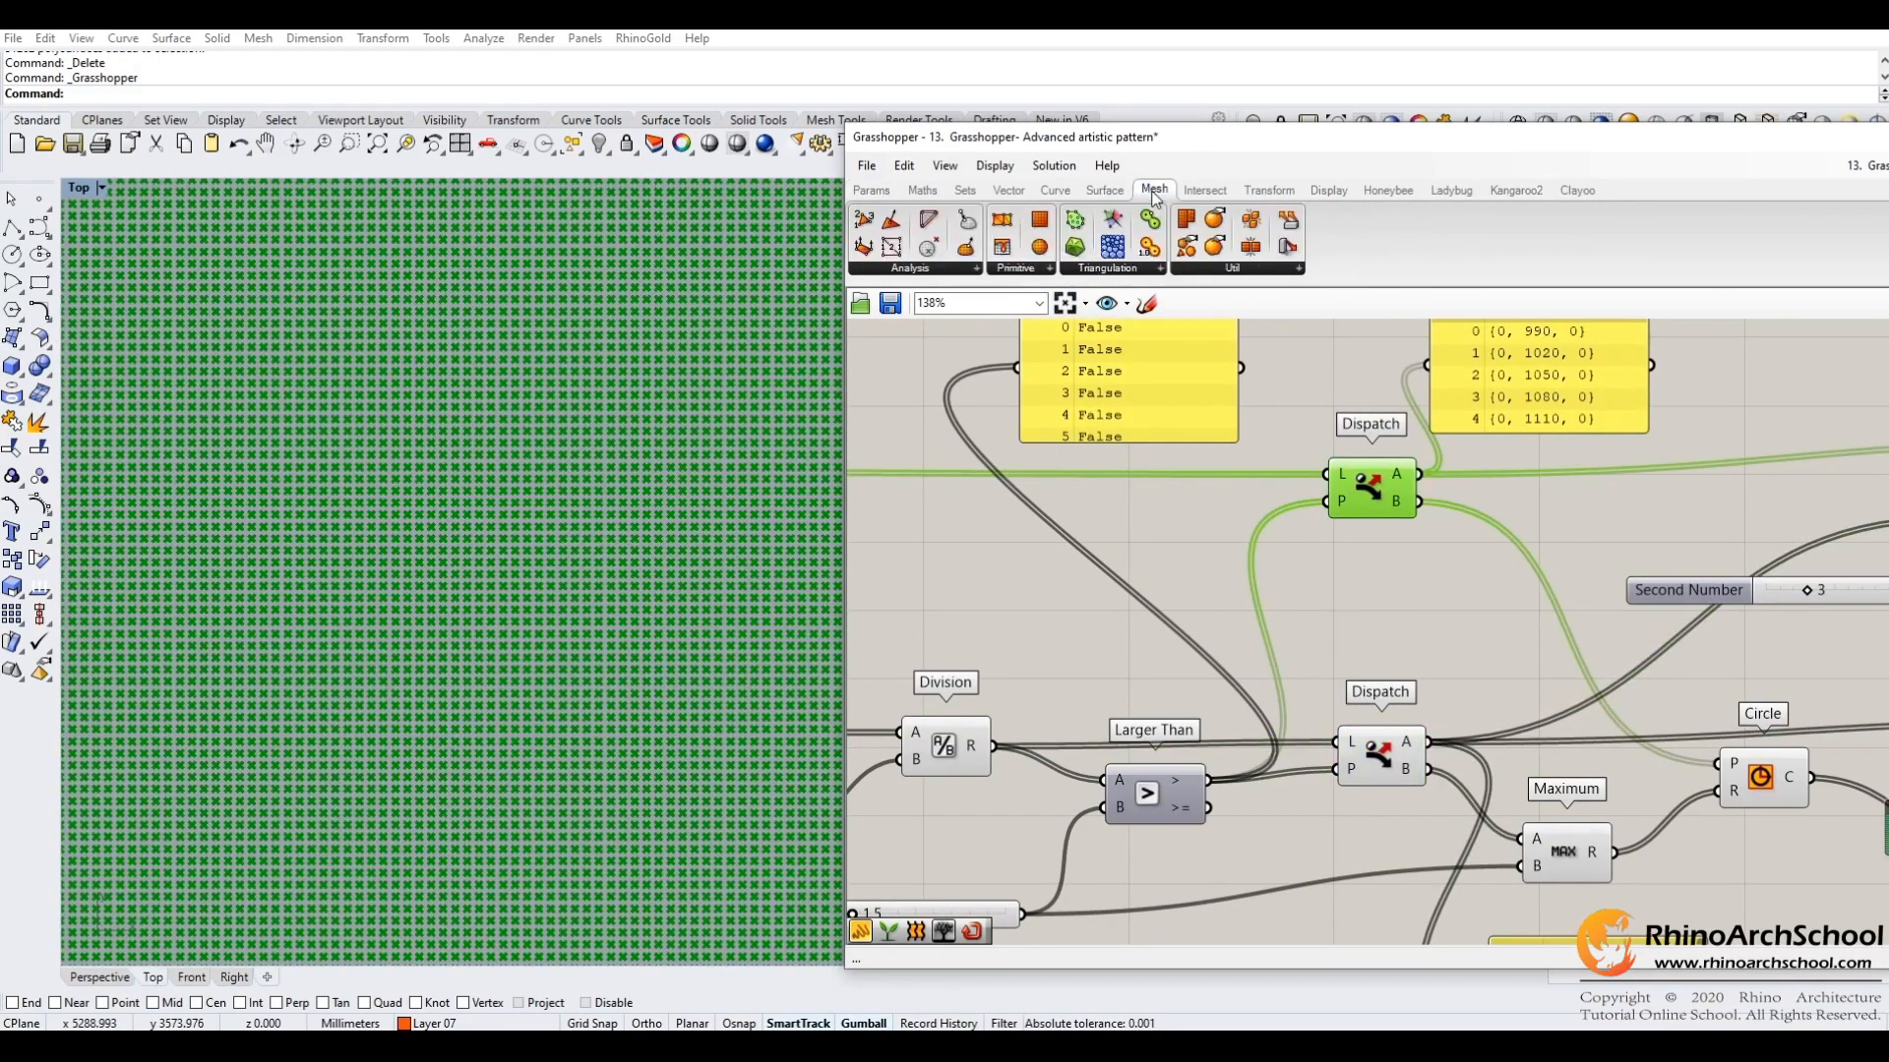
{"action": "left_click", "coordinate": [1055, 190]}
{"action": "left_click", "coordinate": [1008, 190]}
{"action": "left_click", "coordinate": [965, 190]}
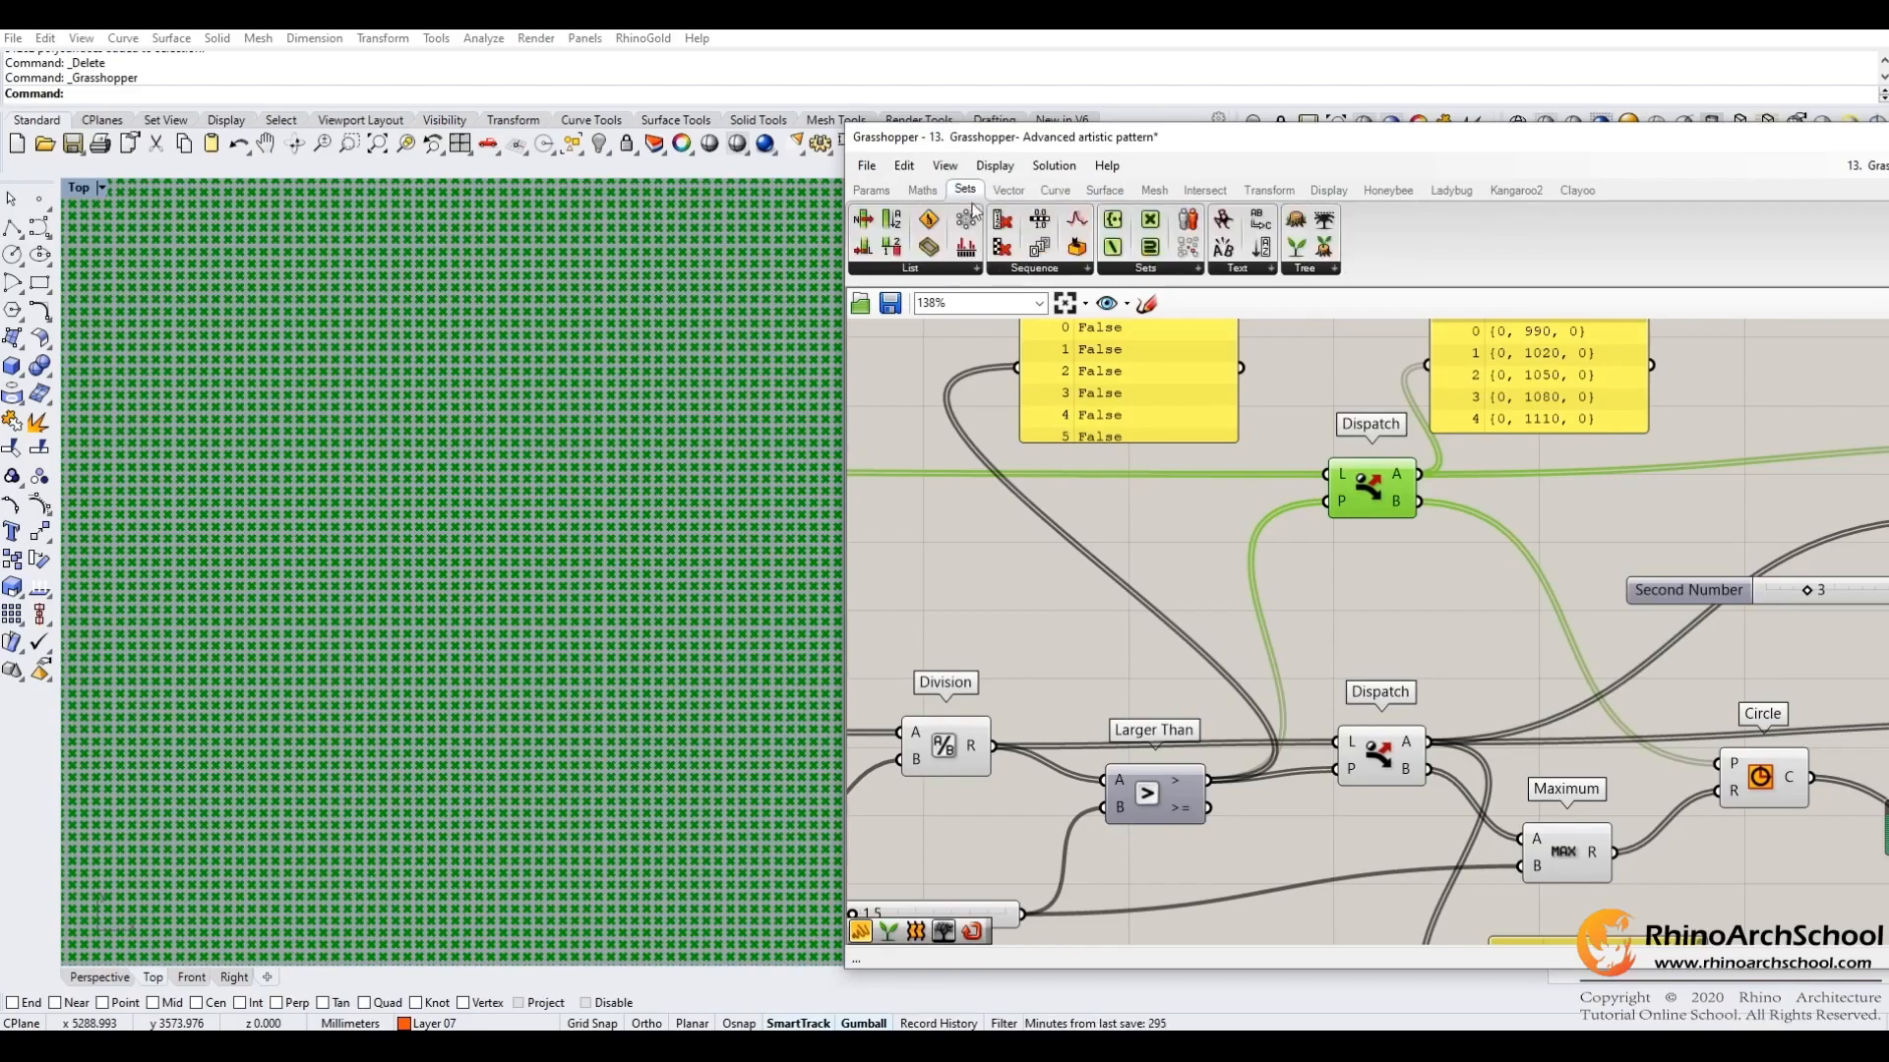
{"action": "left_click", "coordinate": [1034, 271]}
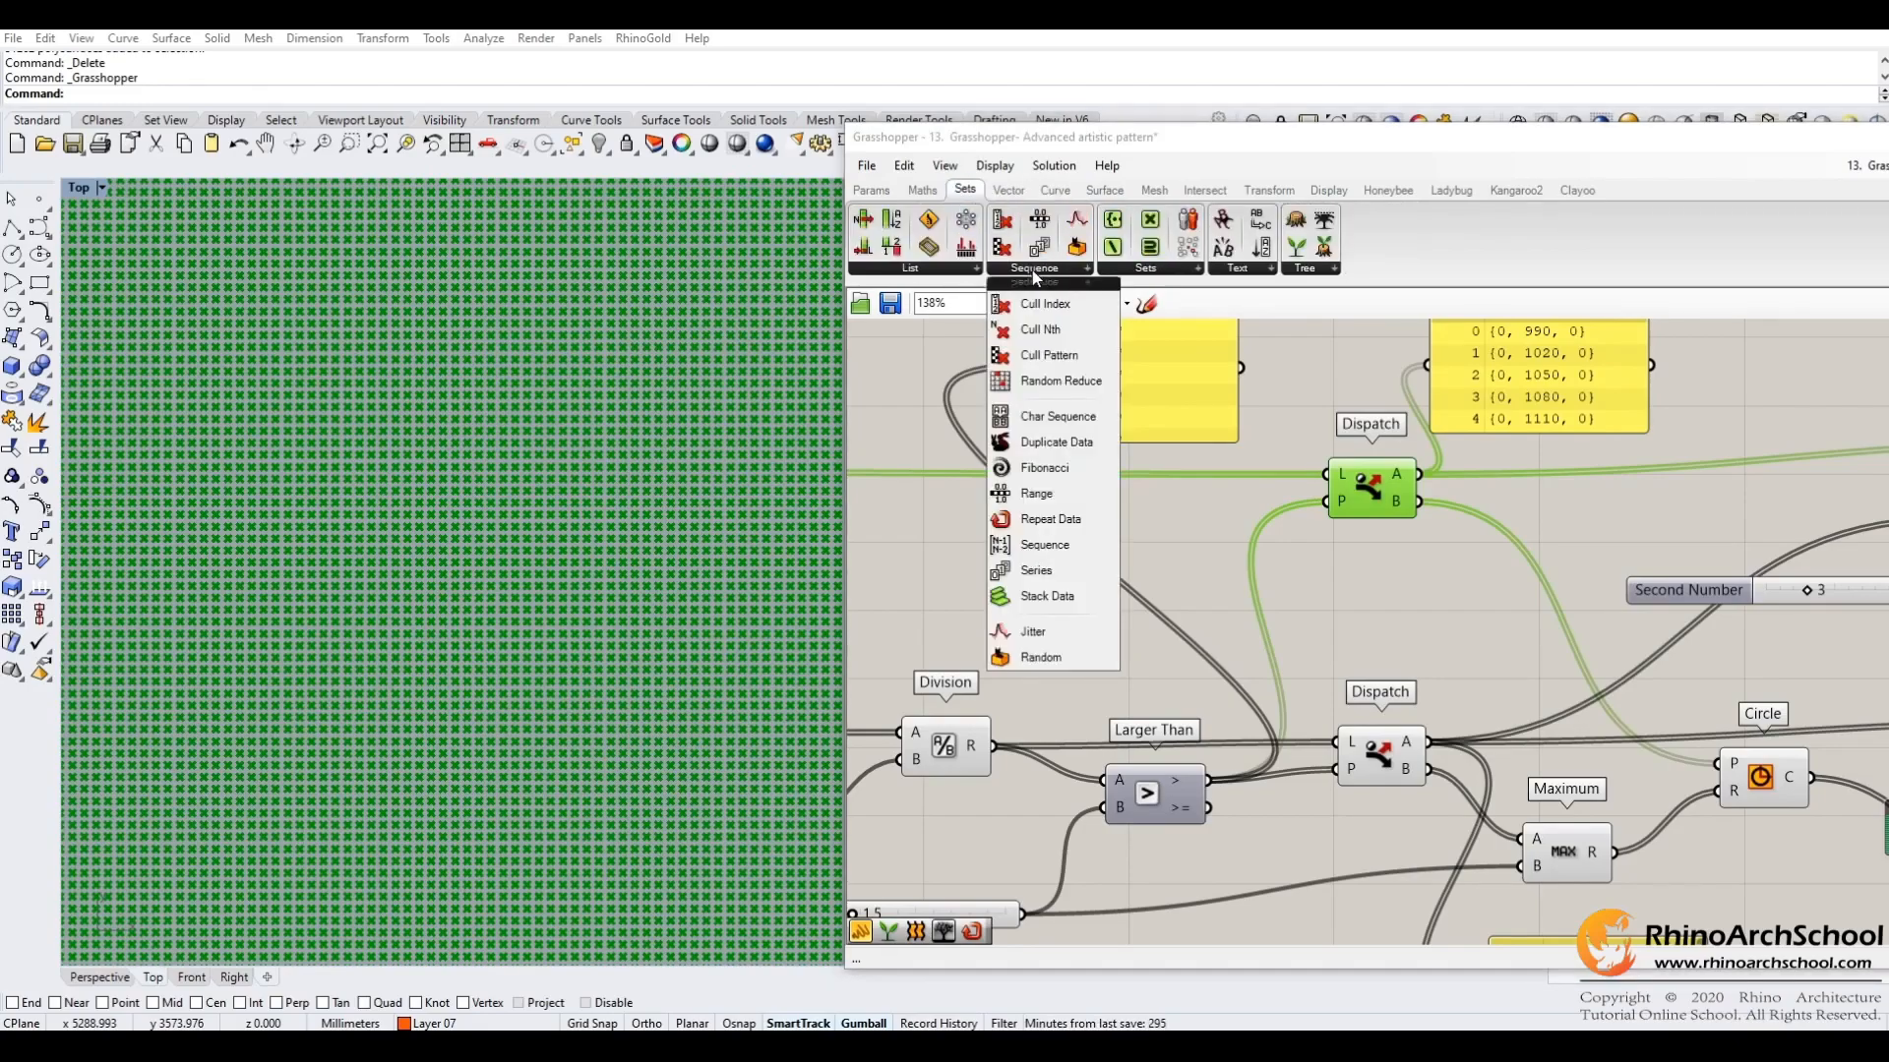
{"action": "left_click", "coordinate": [953, 271]}
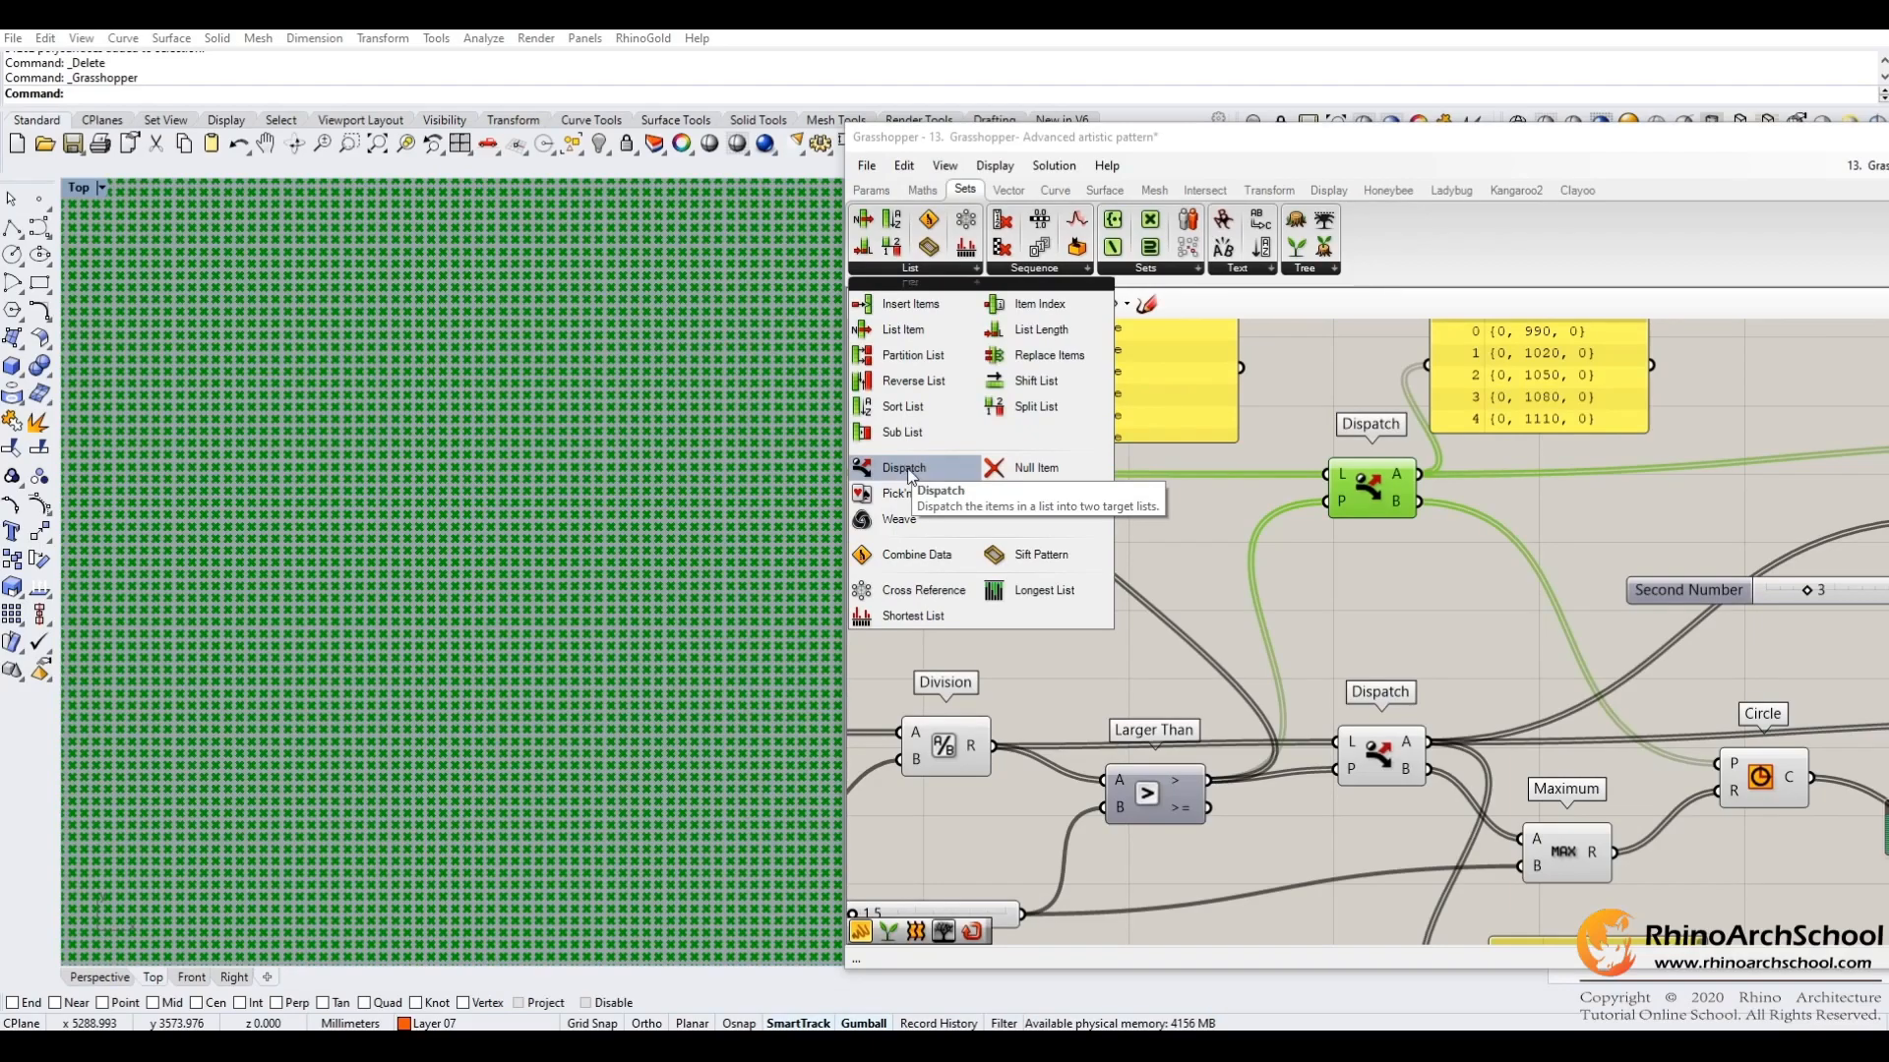
{"action": "left_click", "coordinate": [1233, 523]}
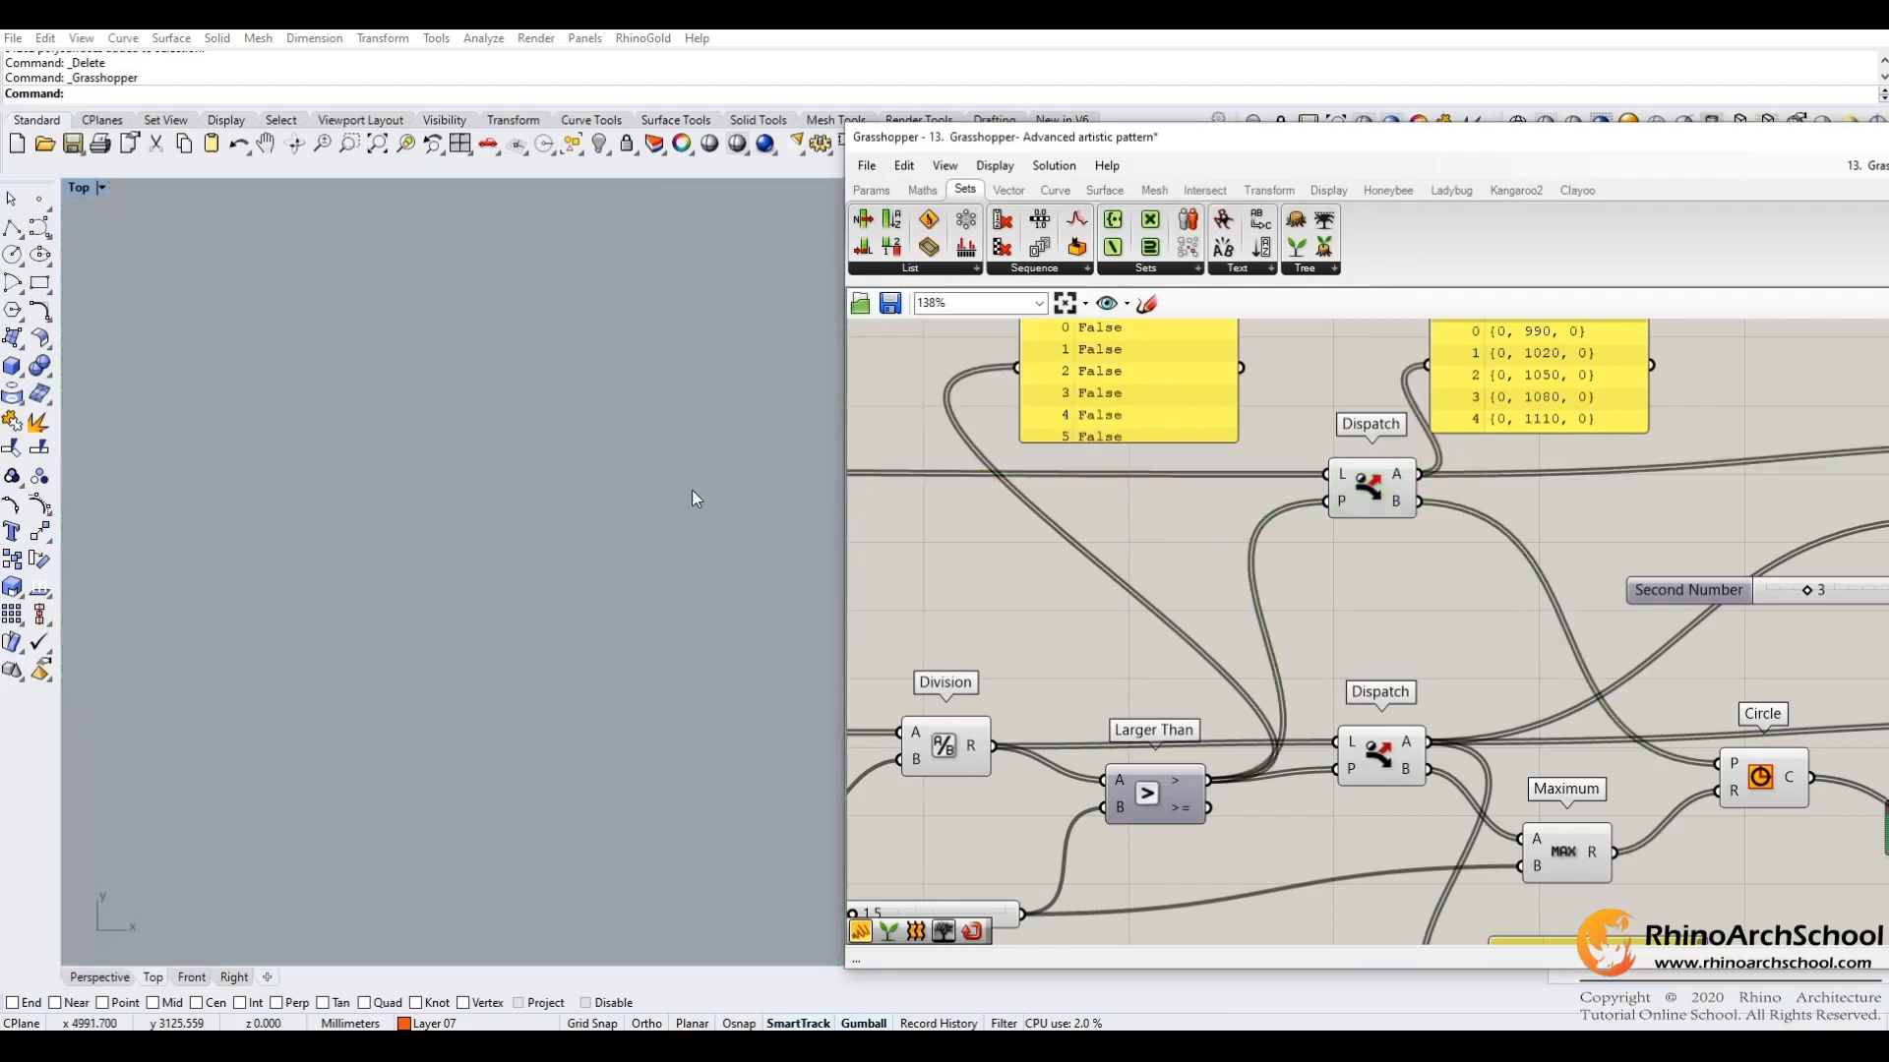
Compare the viewport previews of the grid point Dispatch and the radius value Dispatch.
{"action": "left_click", "coordinate": [1370, 487]}
{"action": "scroll", "coordinate": [657, 472], "scroll_direction": "down", "scroll_amount": 5}
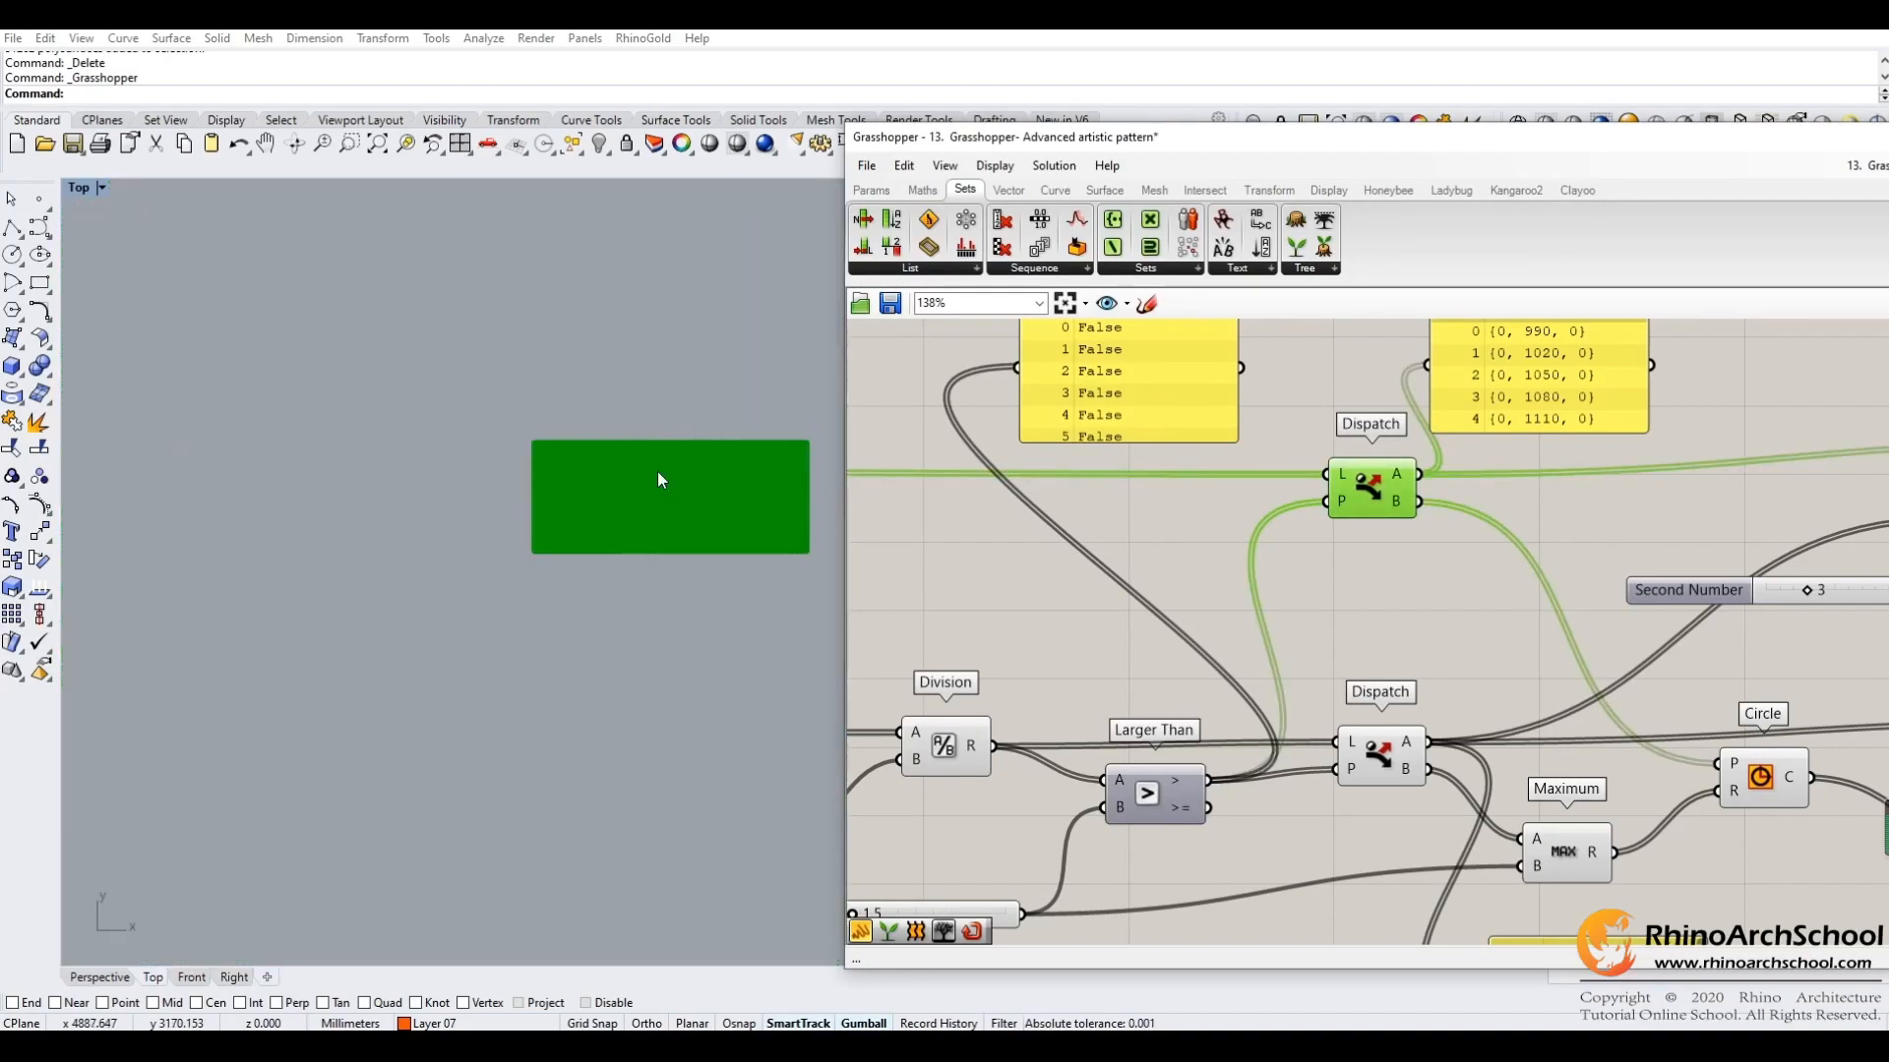
{"action": "scroll", "coordinate": [659, 479], "scroll_direction": "up", "scroll_amount": 3}
{"action": "left_click", "coordinate": [1376, 763]}
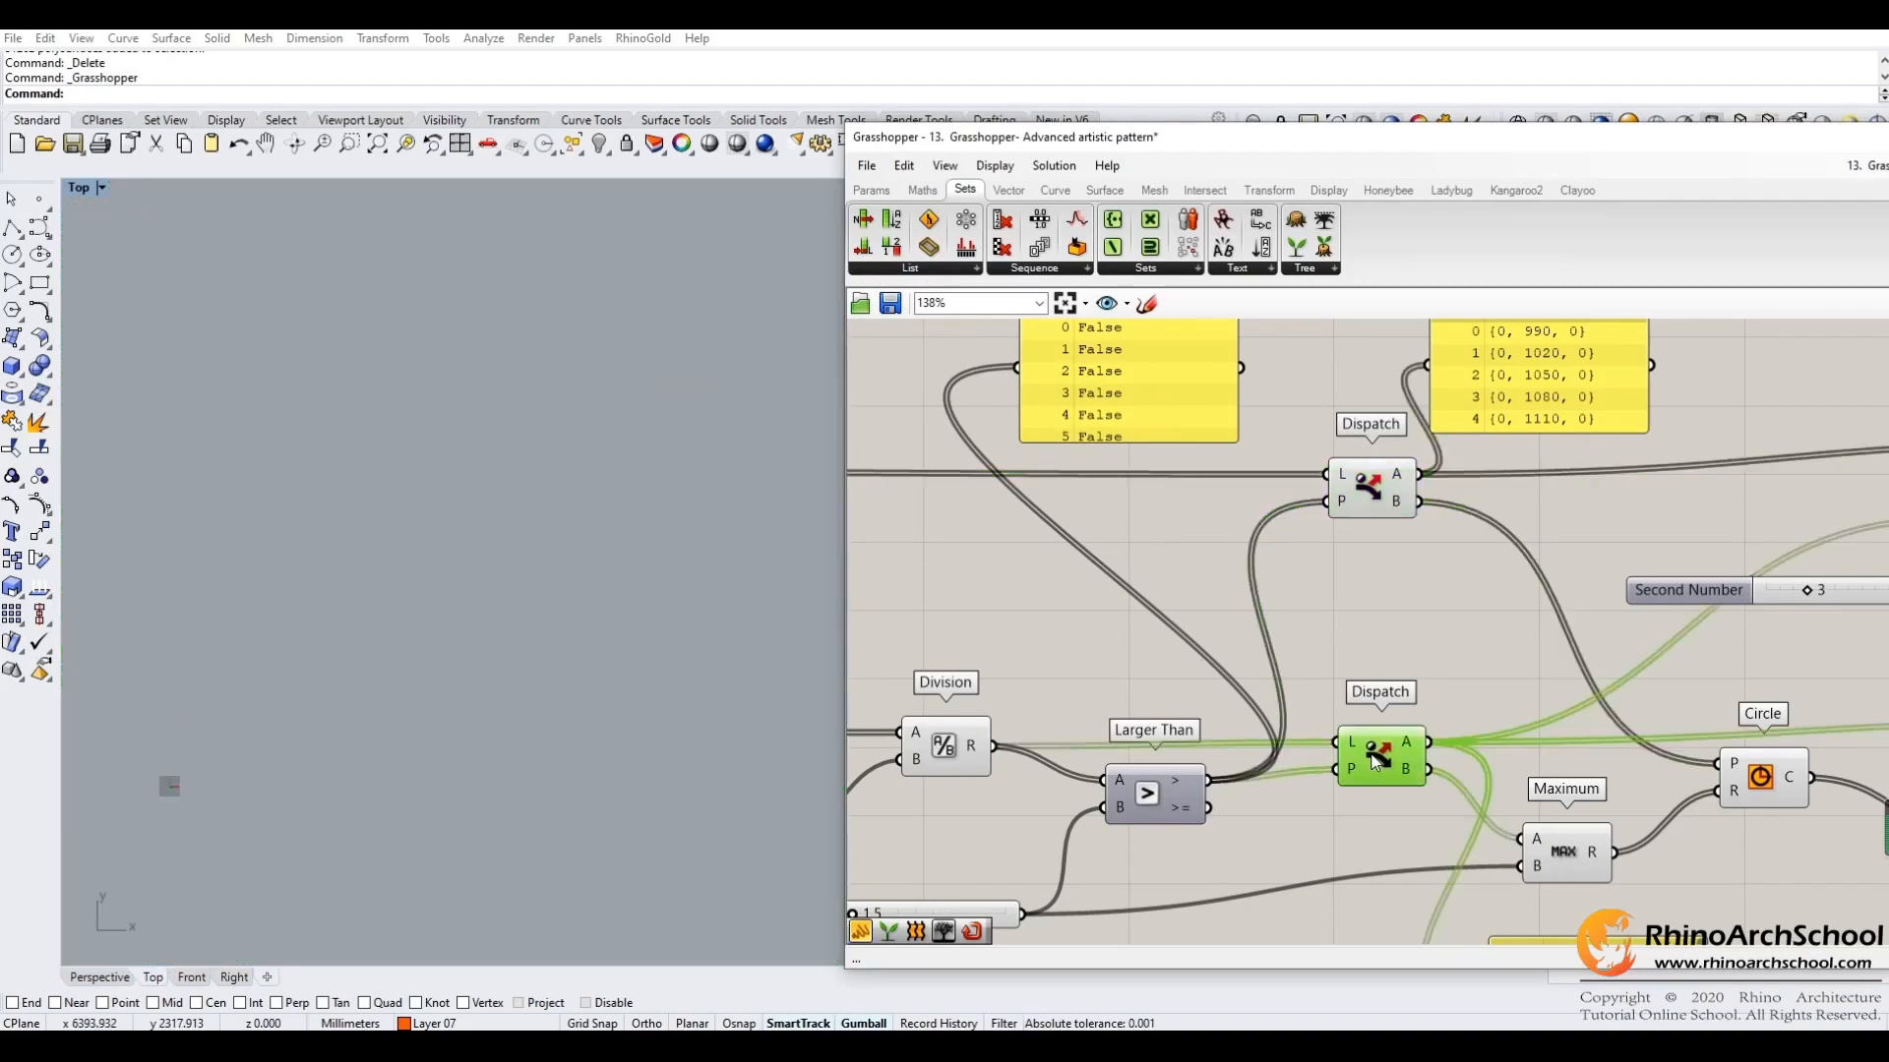
{"action": "right_click_drag", "start_coordinate": [1359, 633], "coordinate": [1351, 587]}
{"action": "left_click", "coordinate": [1331, 451]}
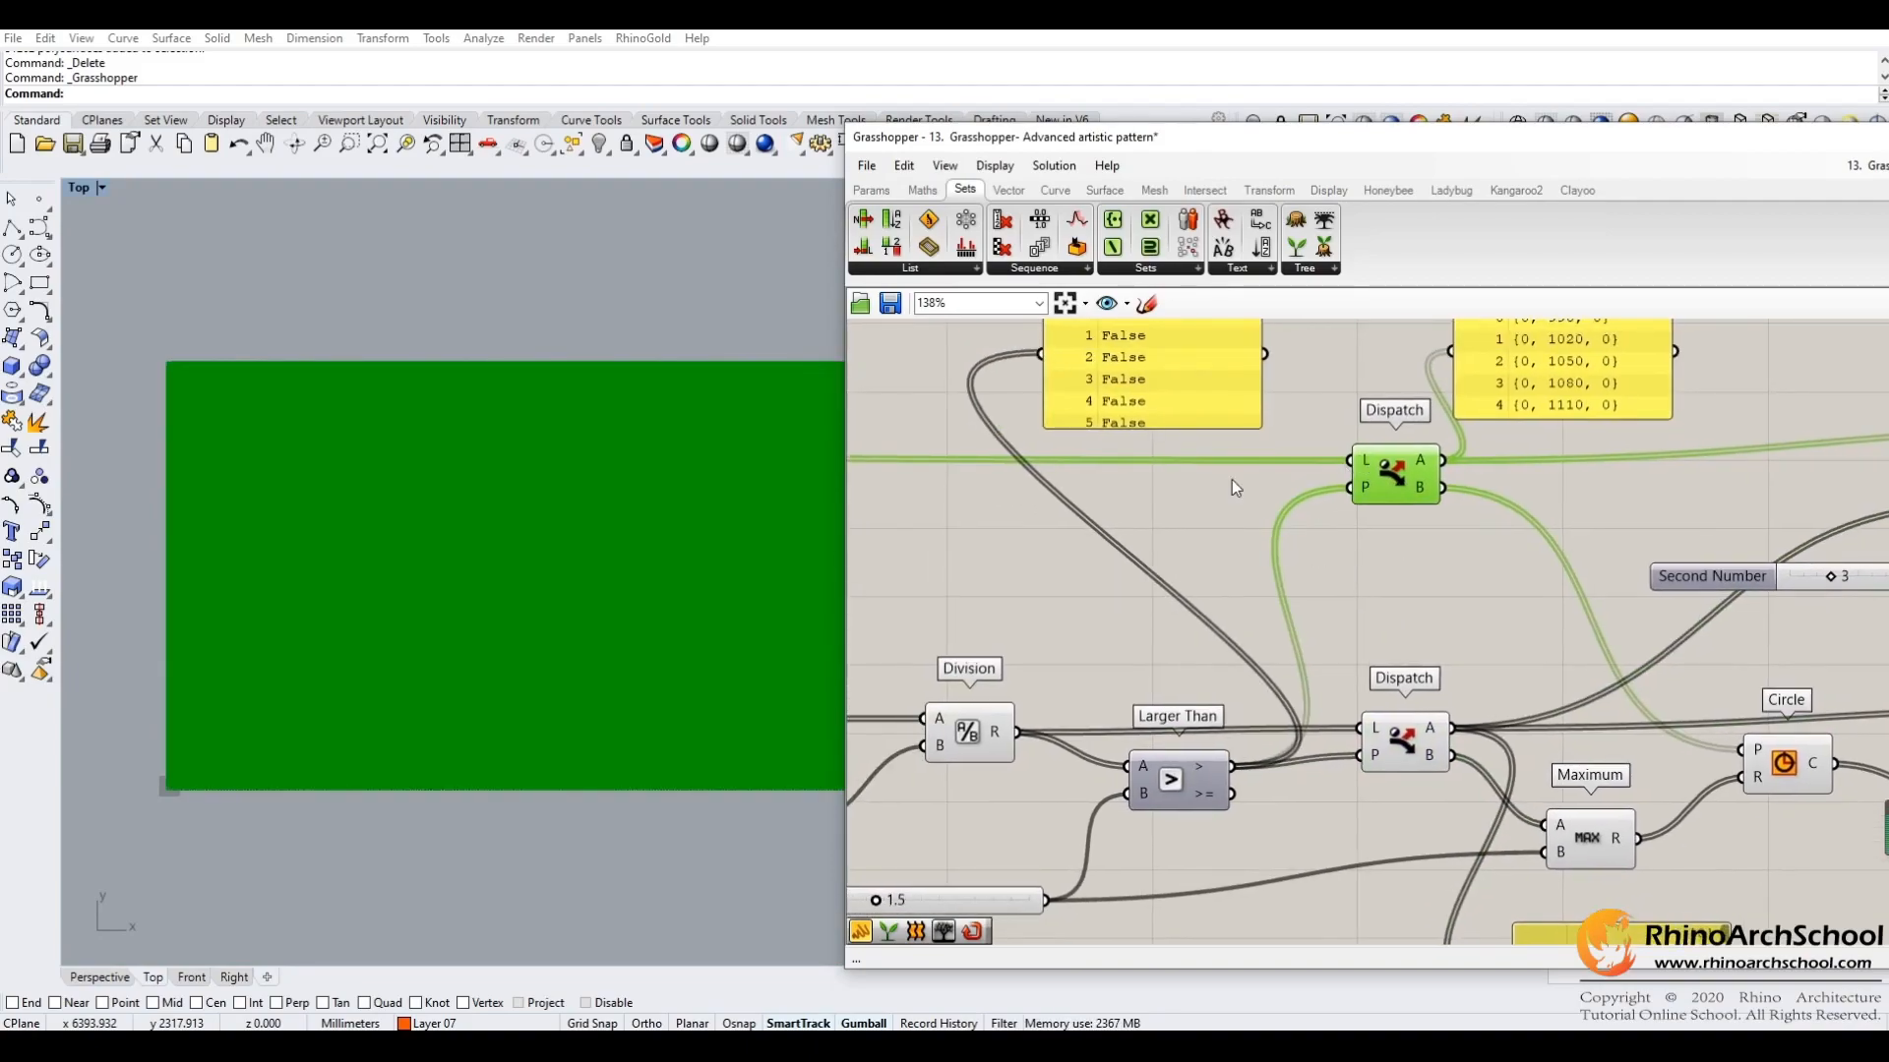
Trace the point Dispatch's list input back to its source, then return to its outputs.
{"action": "right_click_drag", "start_coordinate": [947, 496], "coordinate": [1262, 528]}
{"action": "right_click_drag", "start_coordinate": [865, 521], "coordinate": [1500, 564]}
{"action": "right_click_drag", "start_coordinate": [907, 549], "coordinate": [1265, 561]}
{"action": "mouse_move", "coordinate": [967, 553]}
{"action": "right_mouse_down"}
{"action": "mouse_move", "coordinate": [1251, 570]}
{"action": "mouse_move", "coordinate": [965, 581]}
{"action": "mouse_move", "coordinate": [417, 518]}
{"action": "right_mouse_up"}
{"action": "right_click_drag", "start_coordinate": [1786, 530], "coordinate": [1048, 528]}
{"action": "mouse_move", "coordinate": [1470, 600]}
{"action": "right_mouse_down"}
{"action": "mouse_move", "coordinate": [1185, 547]}
{"action": "mouse_move", "coordinate": [1078, 490]}
{"action": "right_mouse_up"}
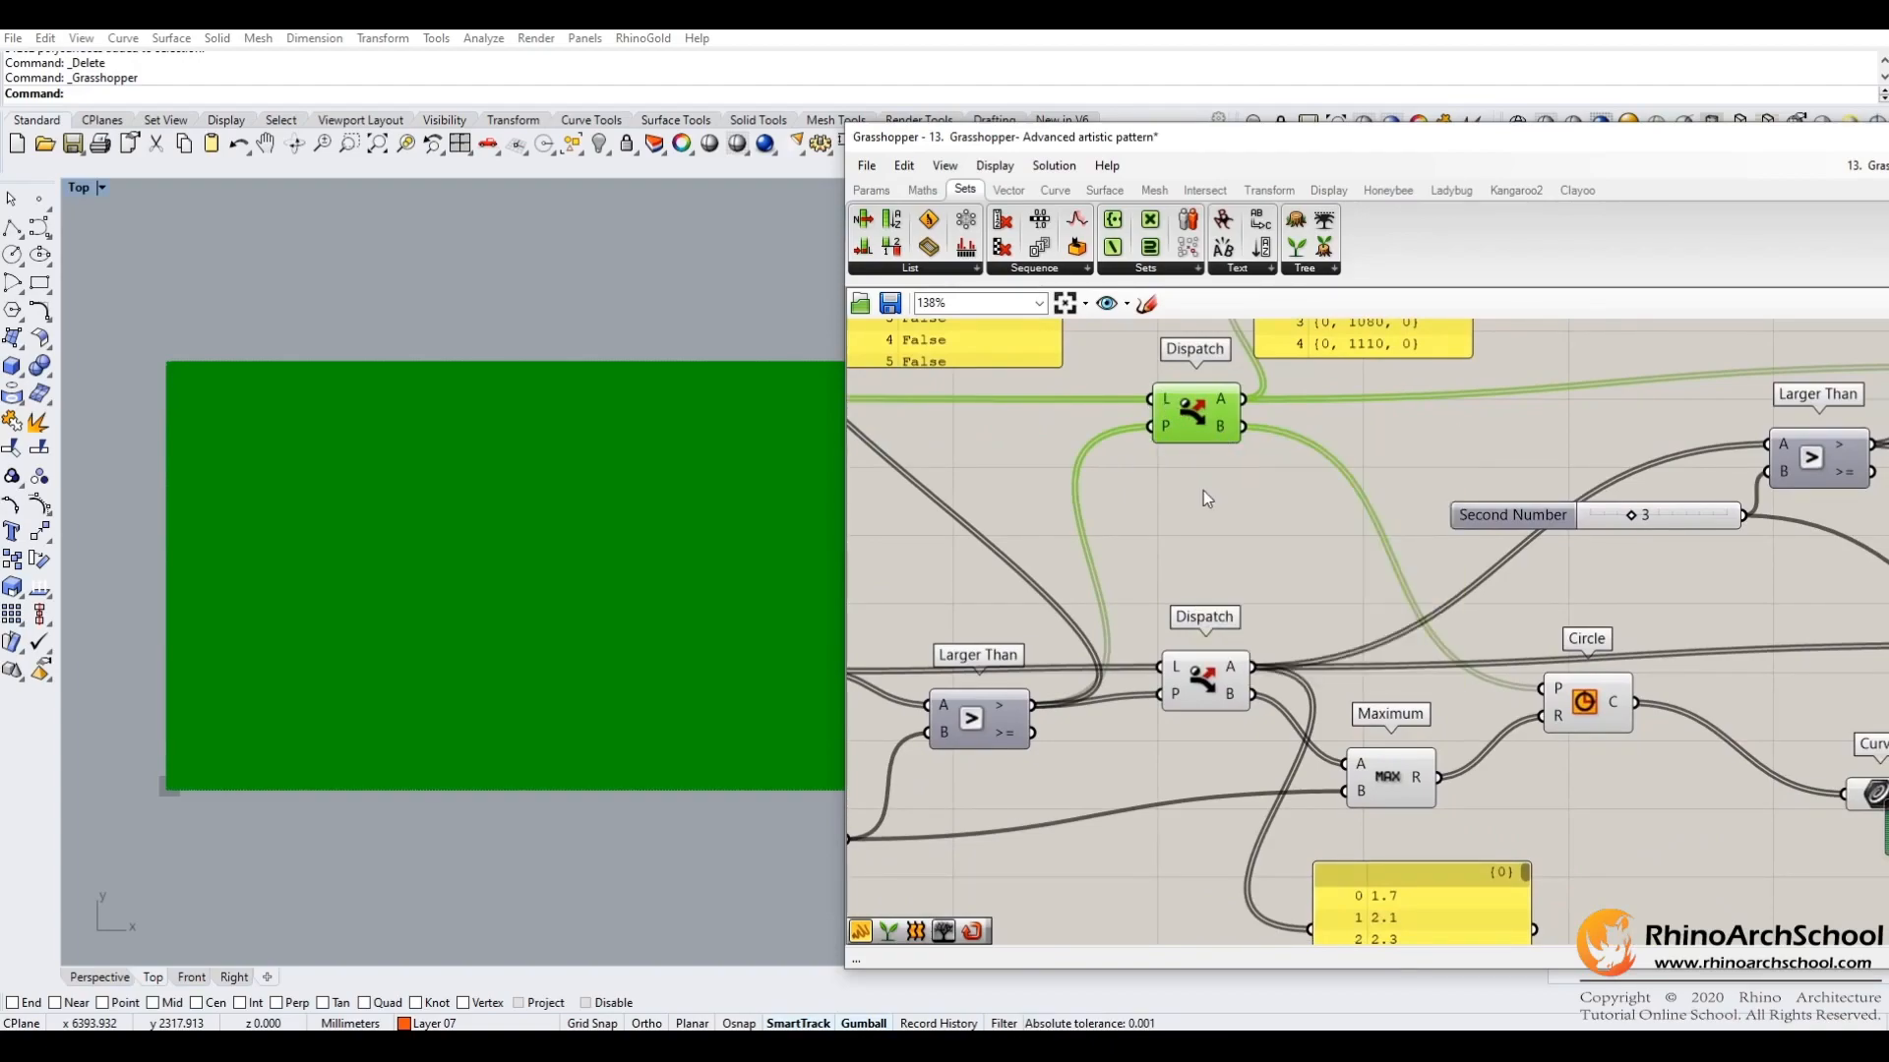
{"action": "right_click_drag", "start_coordinate": [1220, 432], "coordinate": [1190, 454]}
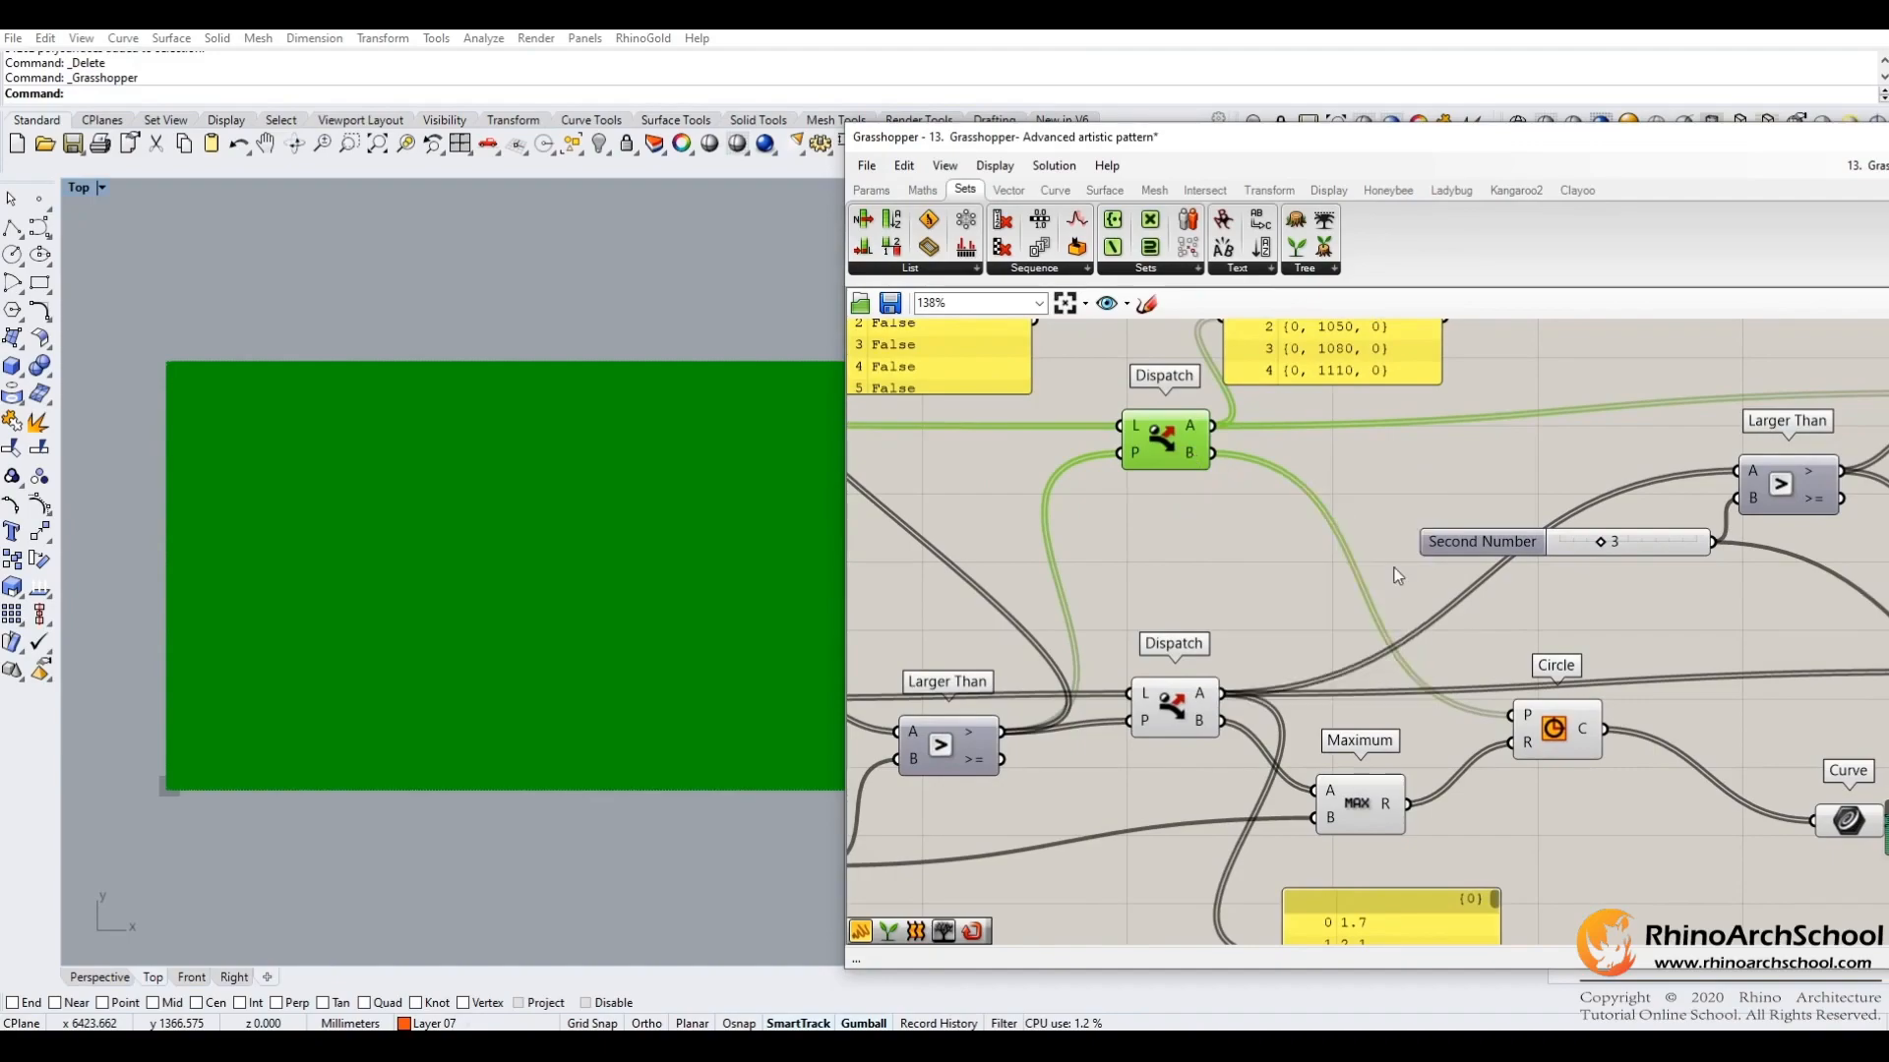
Check the Circle component's plane input, then inspect the radius Dispatch and its link to the 1st radius threshold.
{"action": "mouse_move", "coordinate": [1530, 715]}
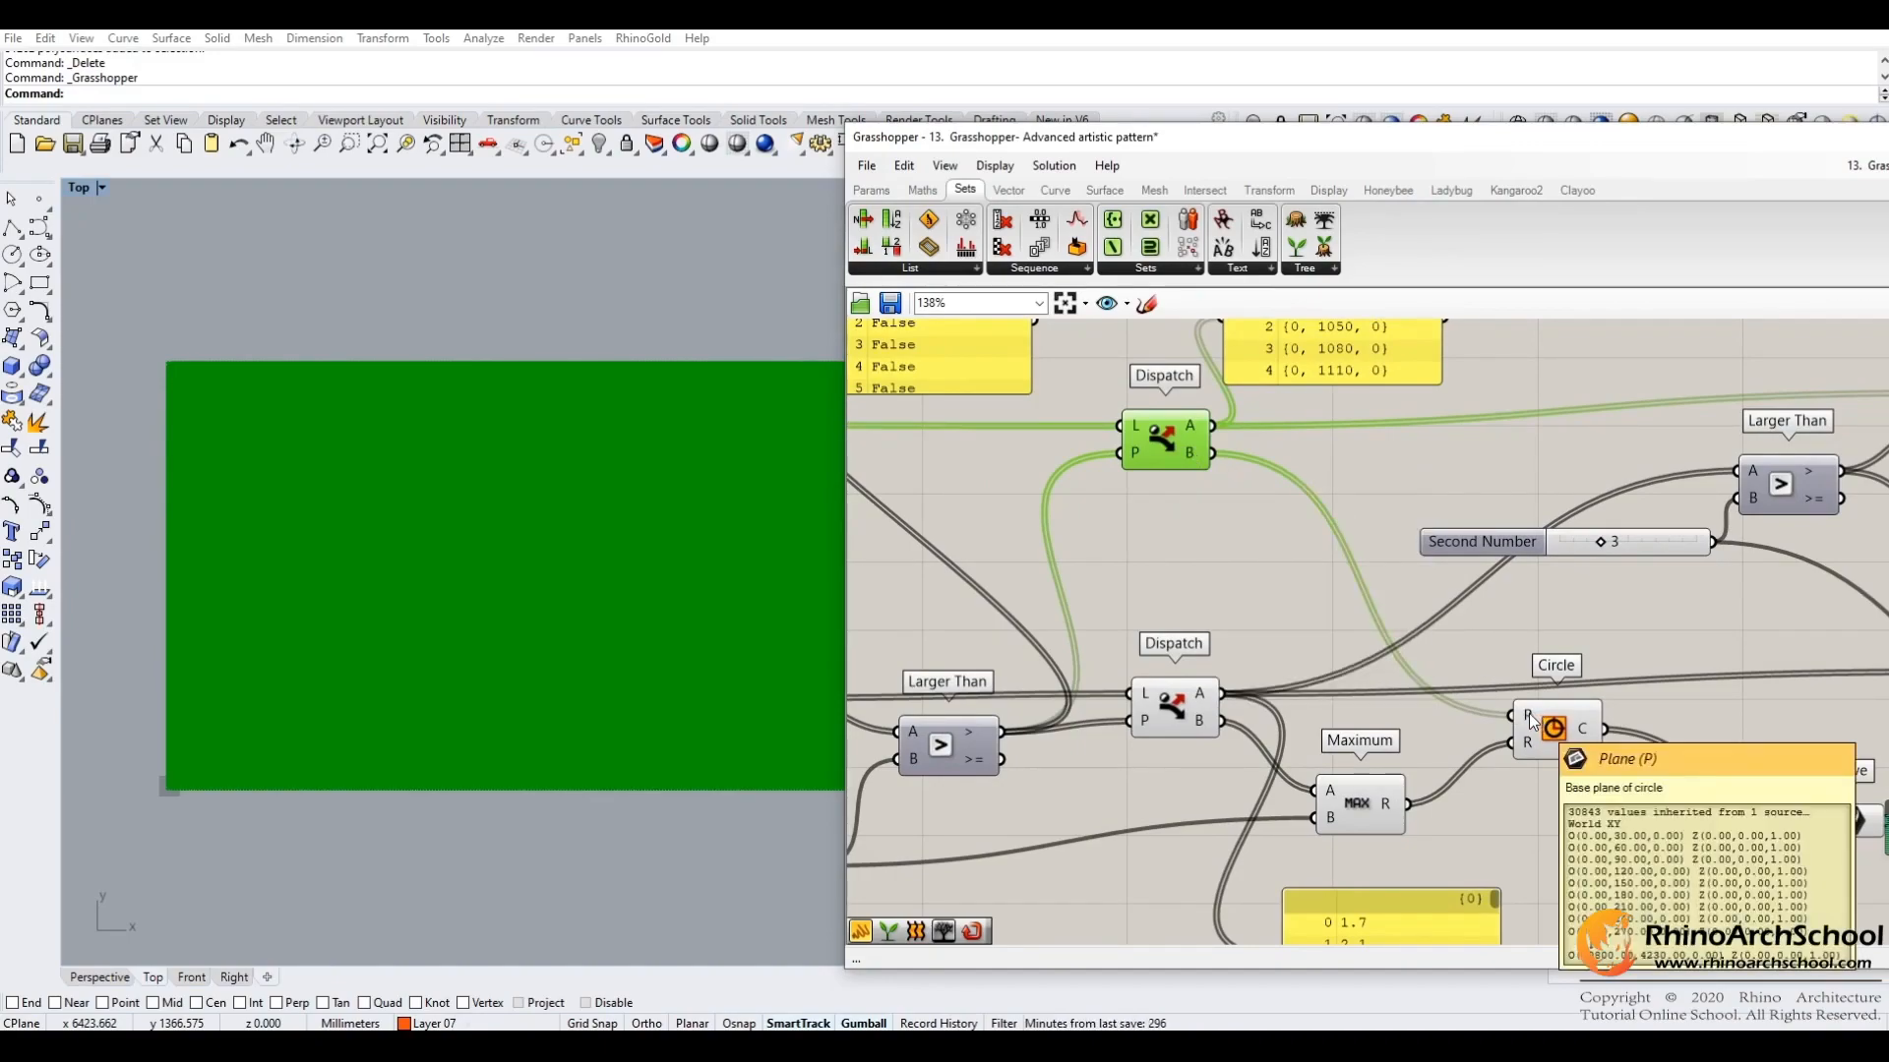
{"action": "left_click", "coordinate": [1239, 561]}
{"action": "right_click_drag", "start_coordinate": [1268, 616], "coordinate": [1238, 536]}
{"action": "left_click", "coordinate": [1175, 632]}
{"action": "right_click_drag", "start_coordinate": [1111, 667], "coordinate": [1242, 657]}
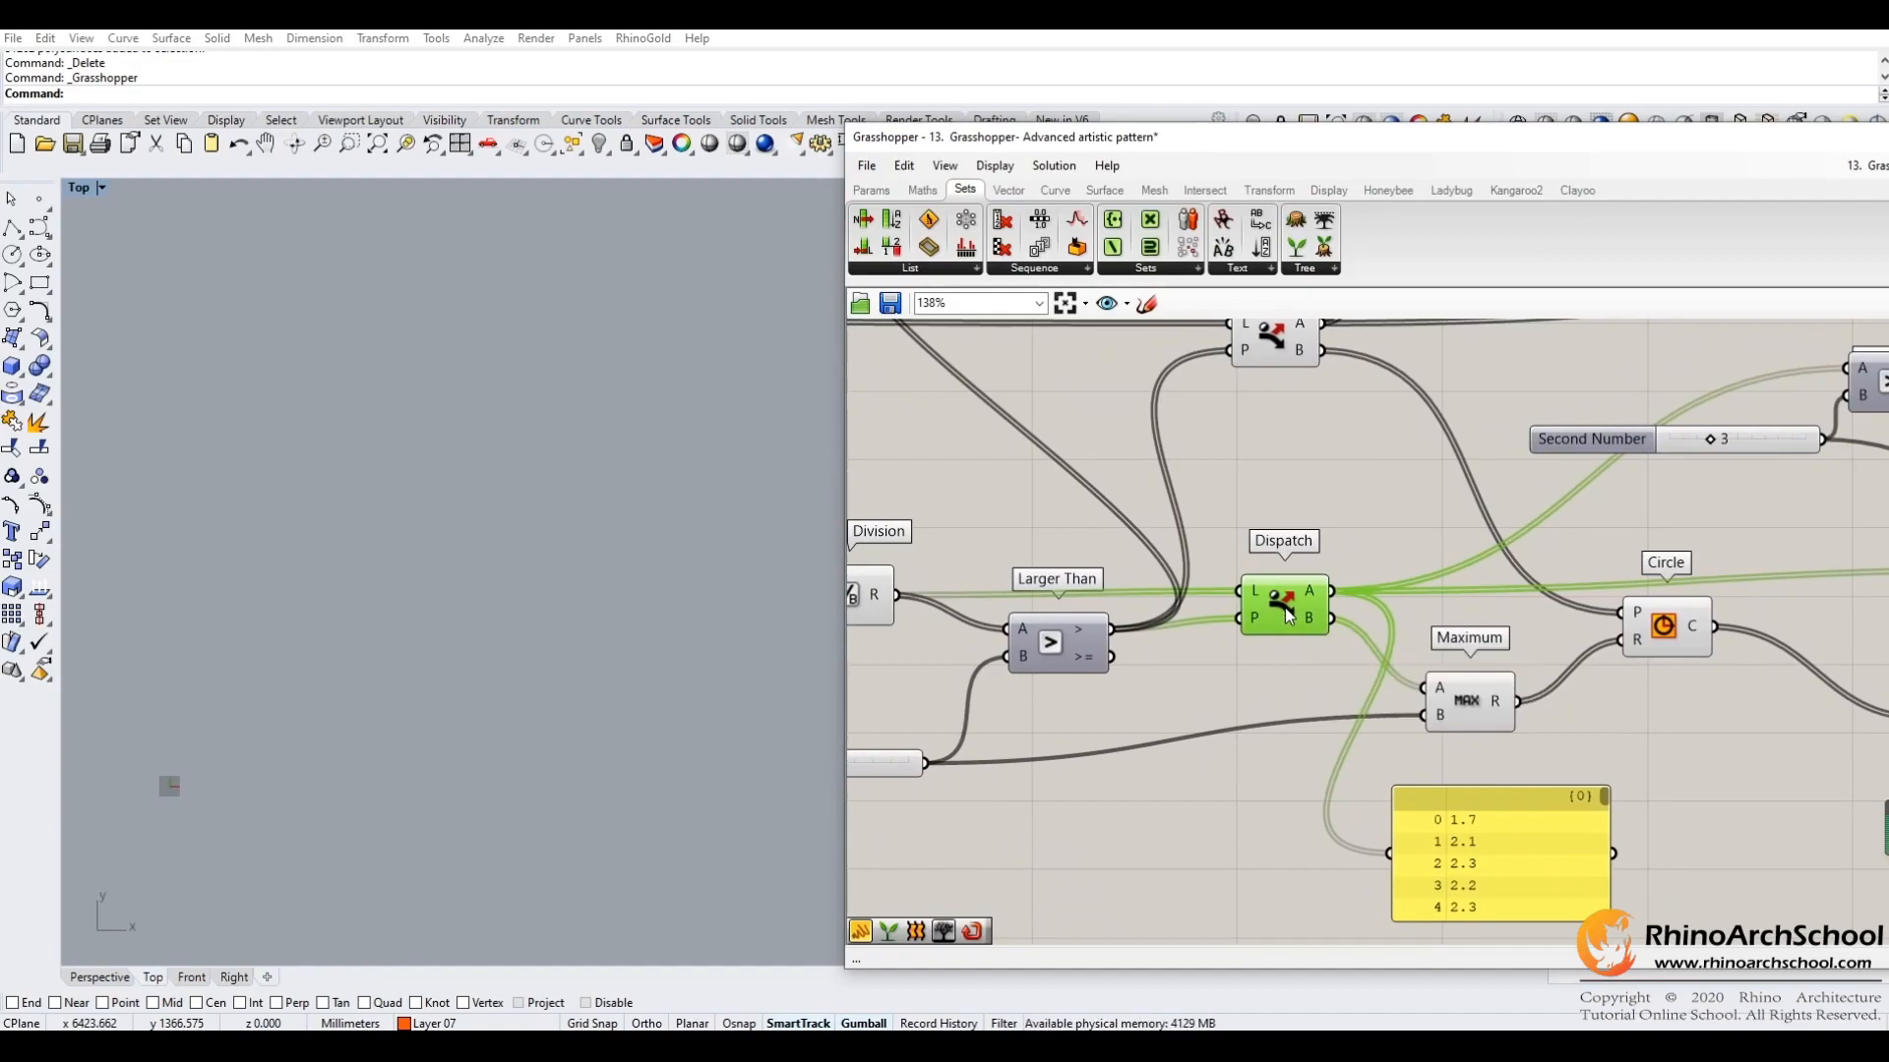
{"action": "right_click_drag", "start_coordinate": [890, 772], "coordinate": [1011, 737]}
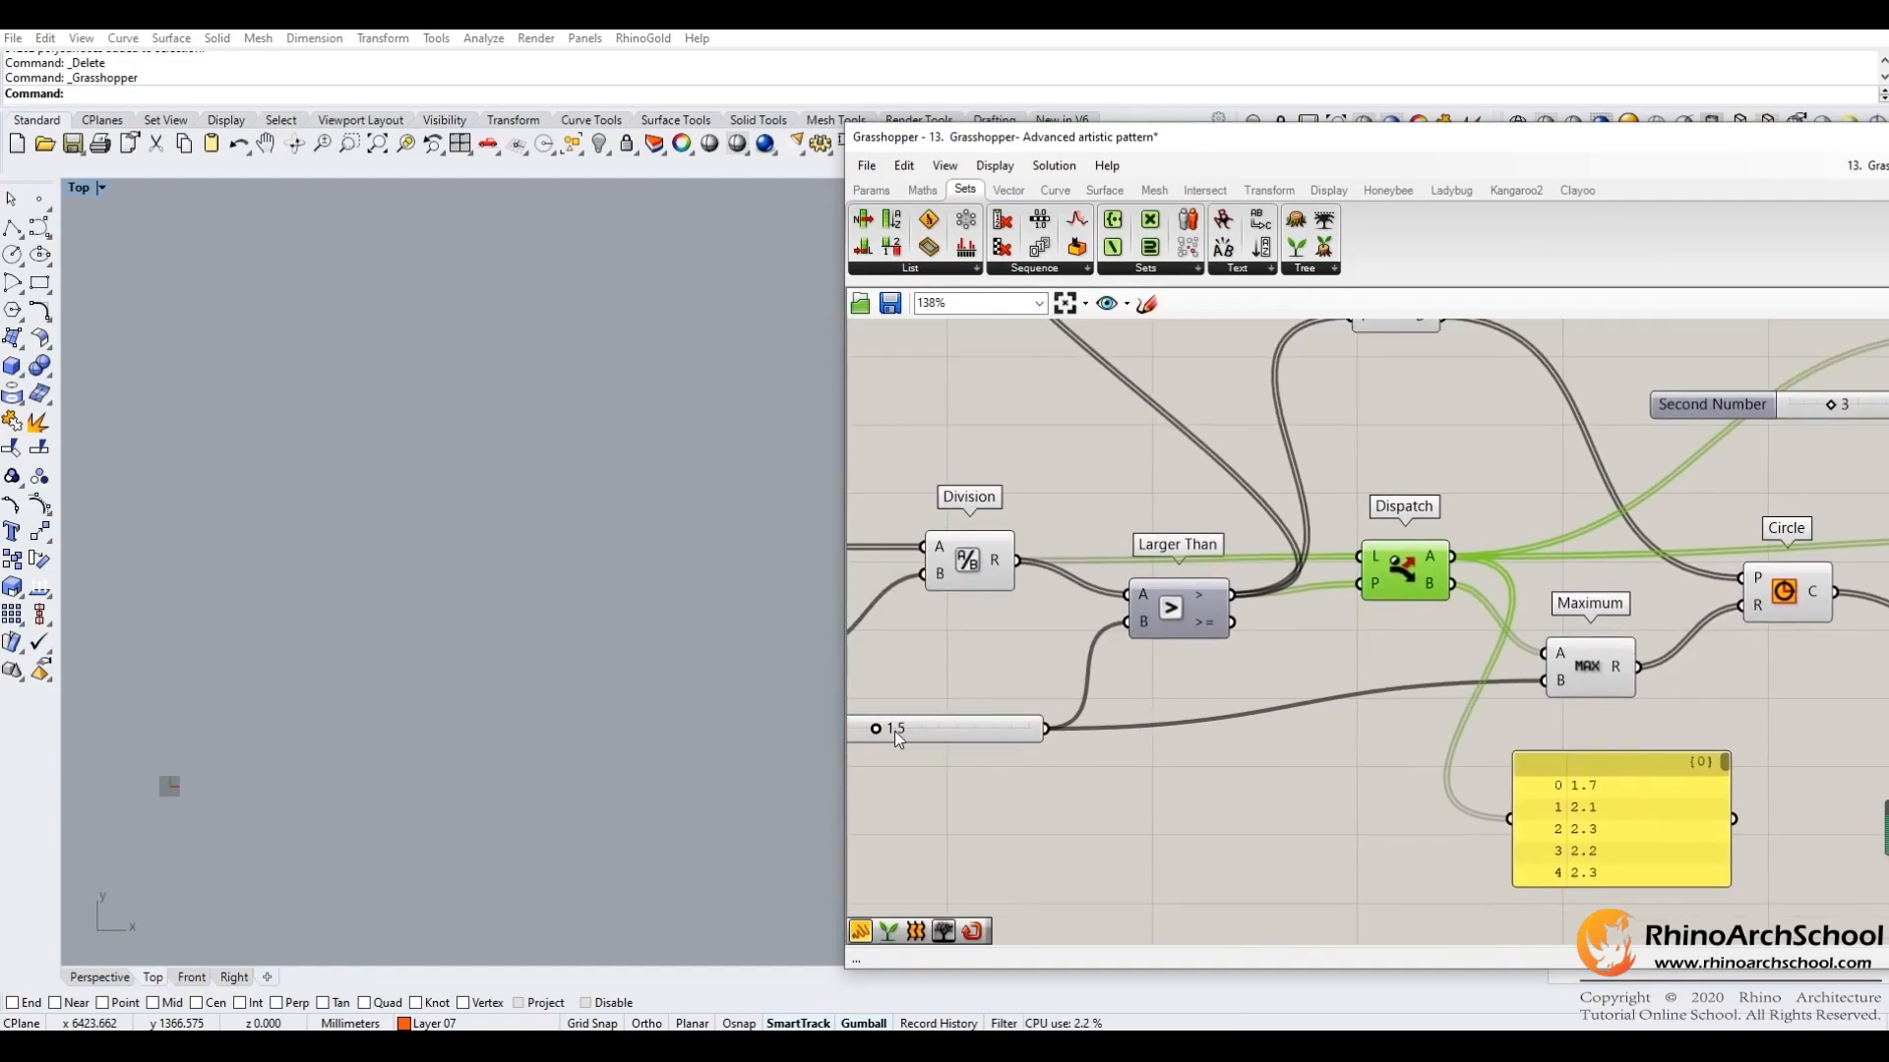
{"action": "right_click_drag", "start_coordinate": [1312, 644], "coordinate": [1265, 634]}
Preview the first Circle component's output and examine its circles closely and as a whole in the Top viewport.
{"action": "left_click", "coordinate": [1635, 614]}
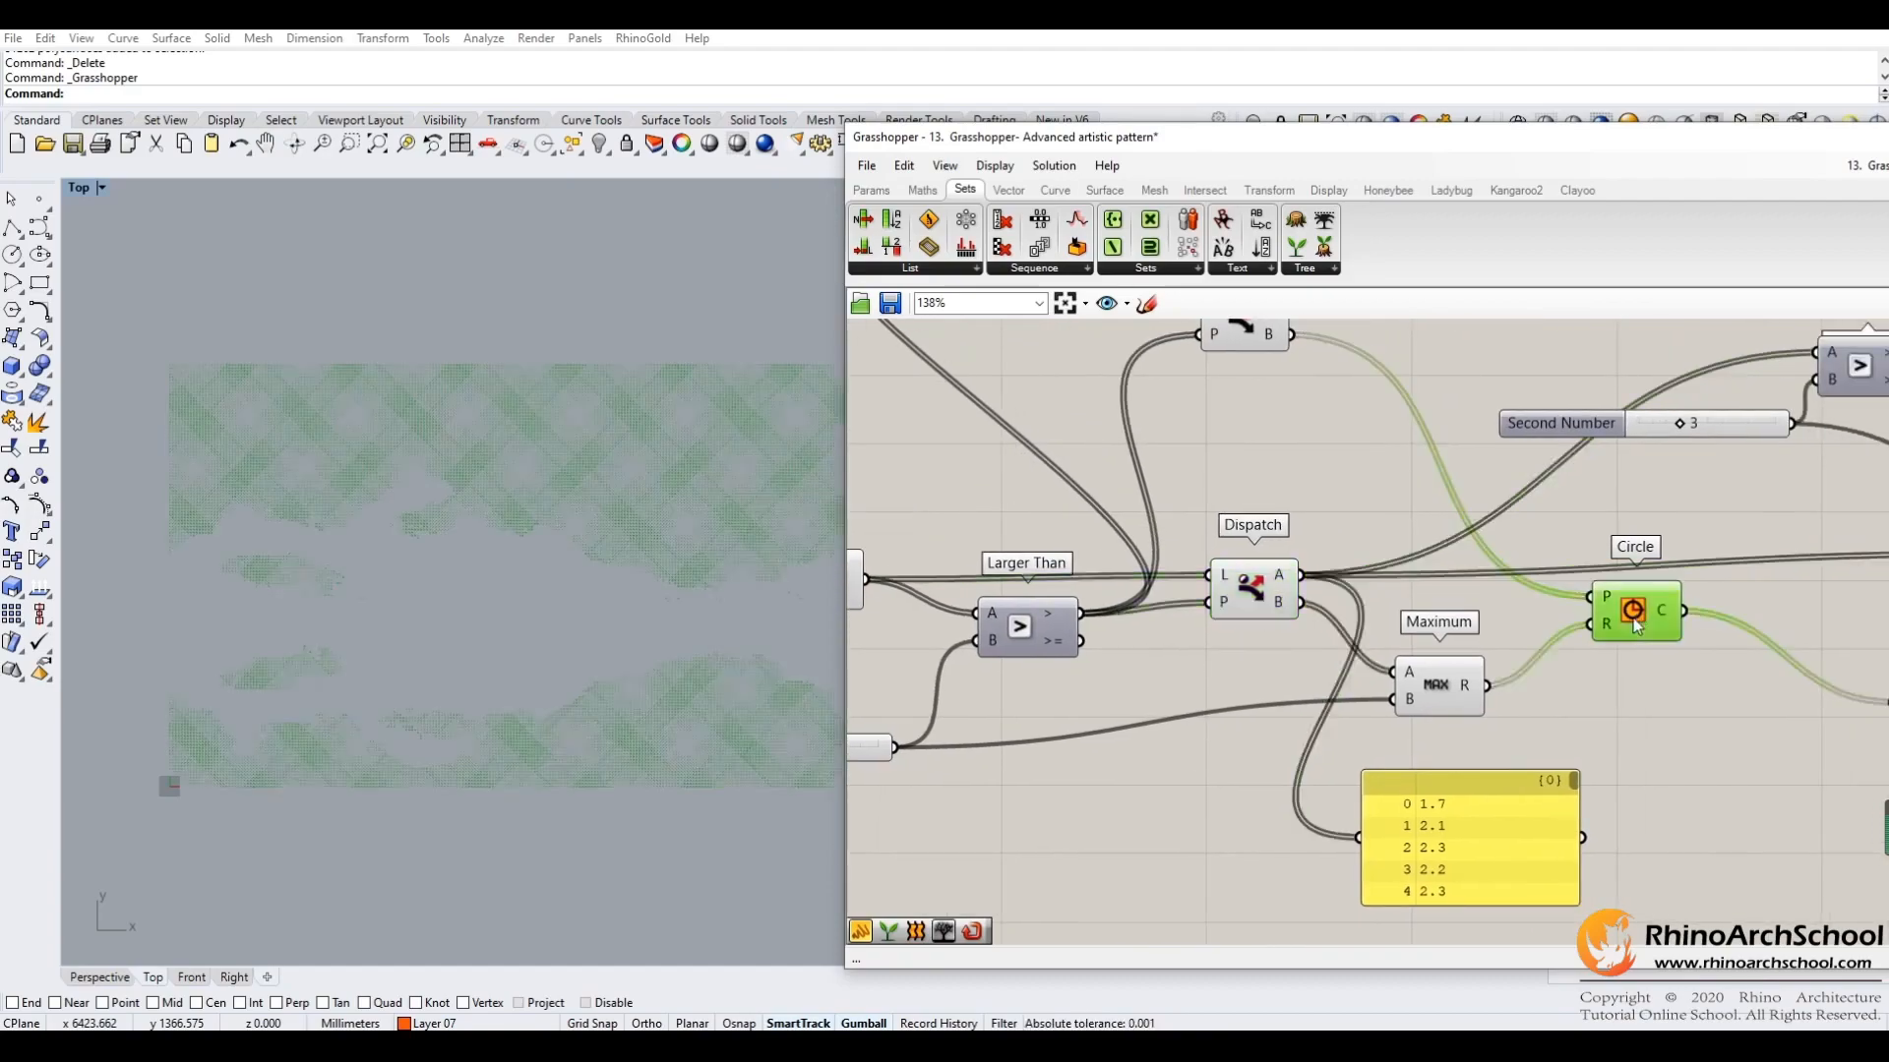
{"action": "right_click_drag", "start_coordinate": [633, 527], "coordinate": [588, 539]}
{"action": "scroll", "coordinate": [466, 467], "scroll_direction": "up", "scroll_amount": 10}
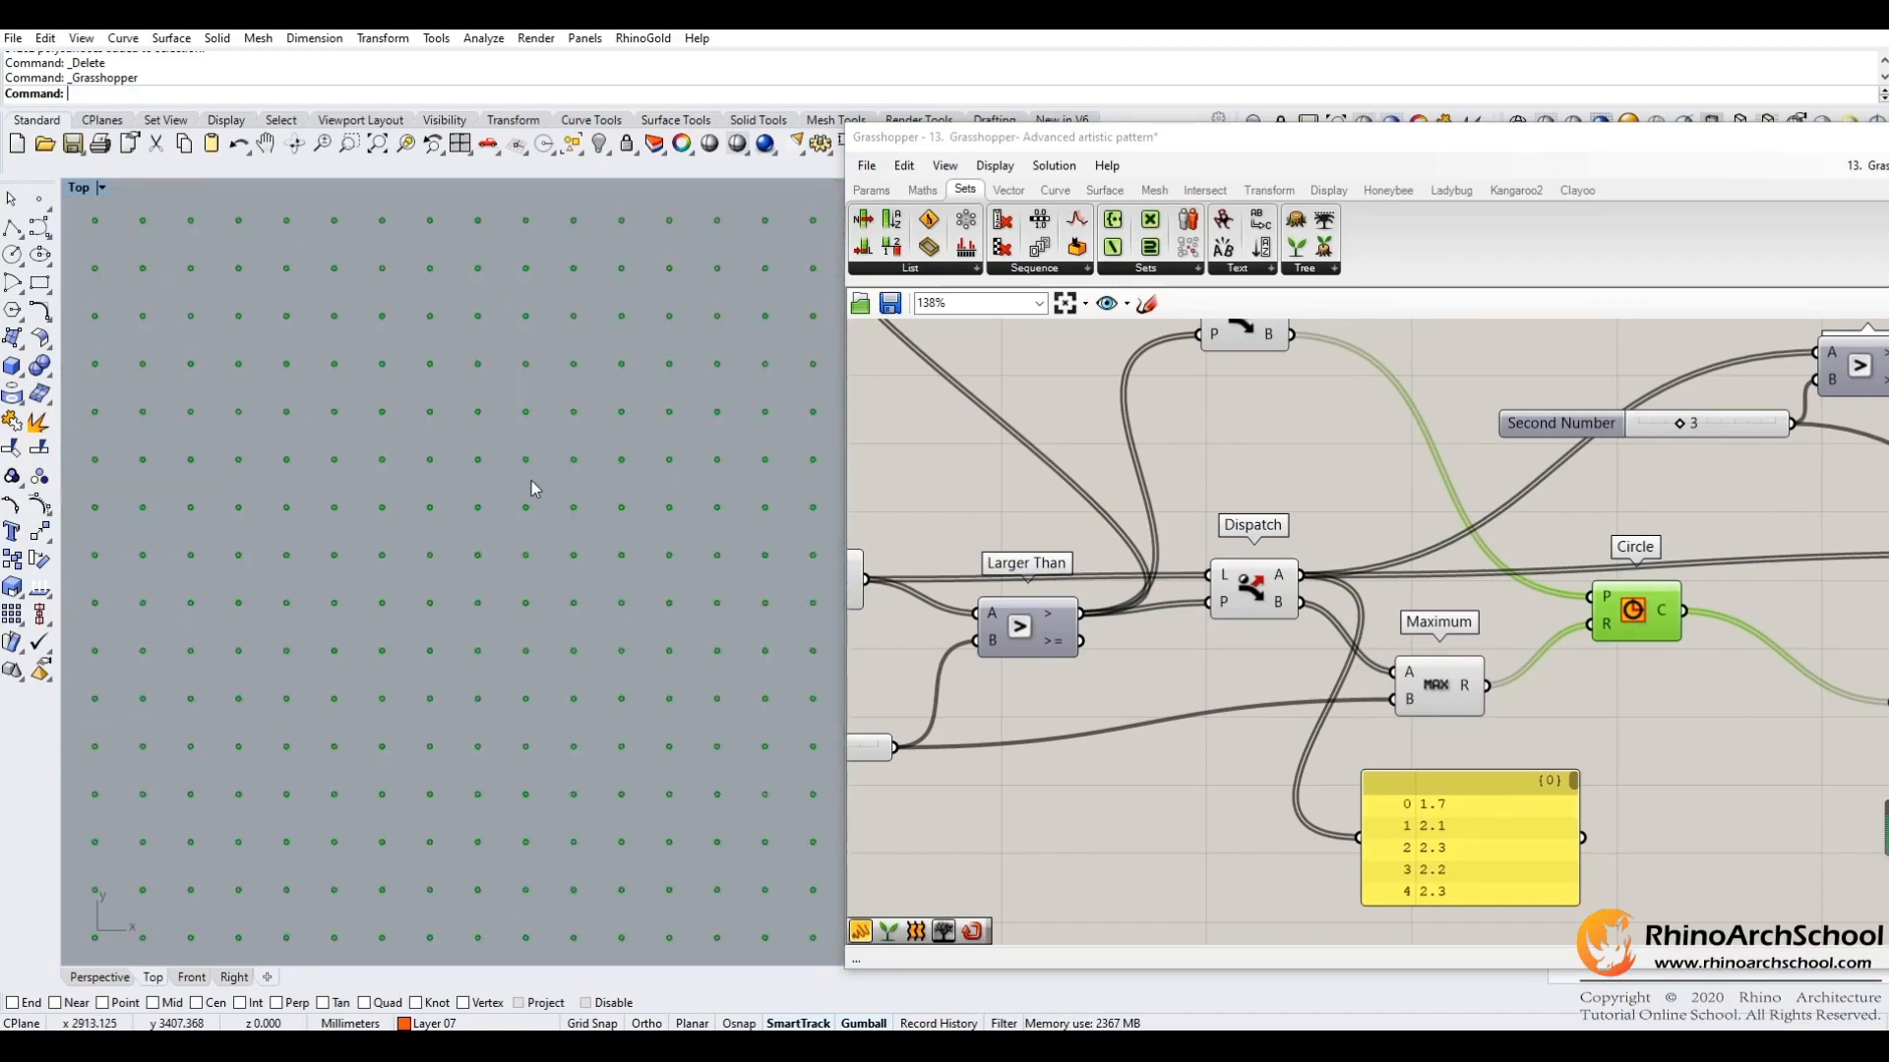
{"action": "right_click_drag", "start_coordinate": [539, 490], "coordinate": [553, 511]}
{"action": "scroll", "coordinate": [546, 506], "scroll_direction": "down", "scroll_amount": 12}
{"action": "scroll", "coordinate": [551, 454], "scroll_direction": "up", "scroll_amount": 10}
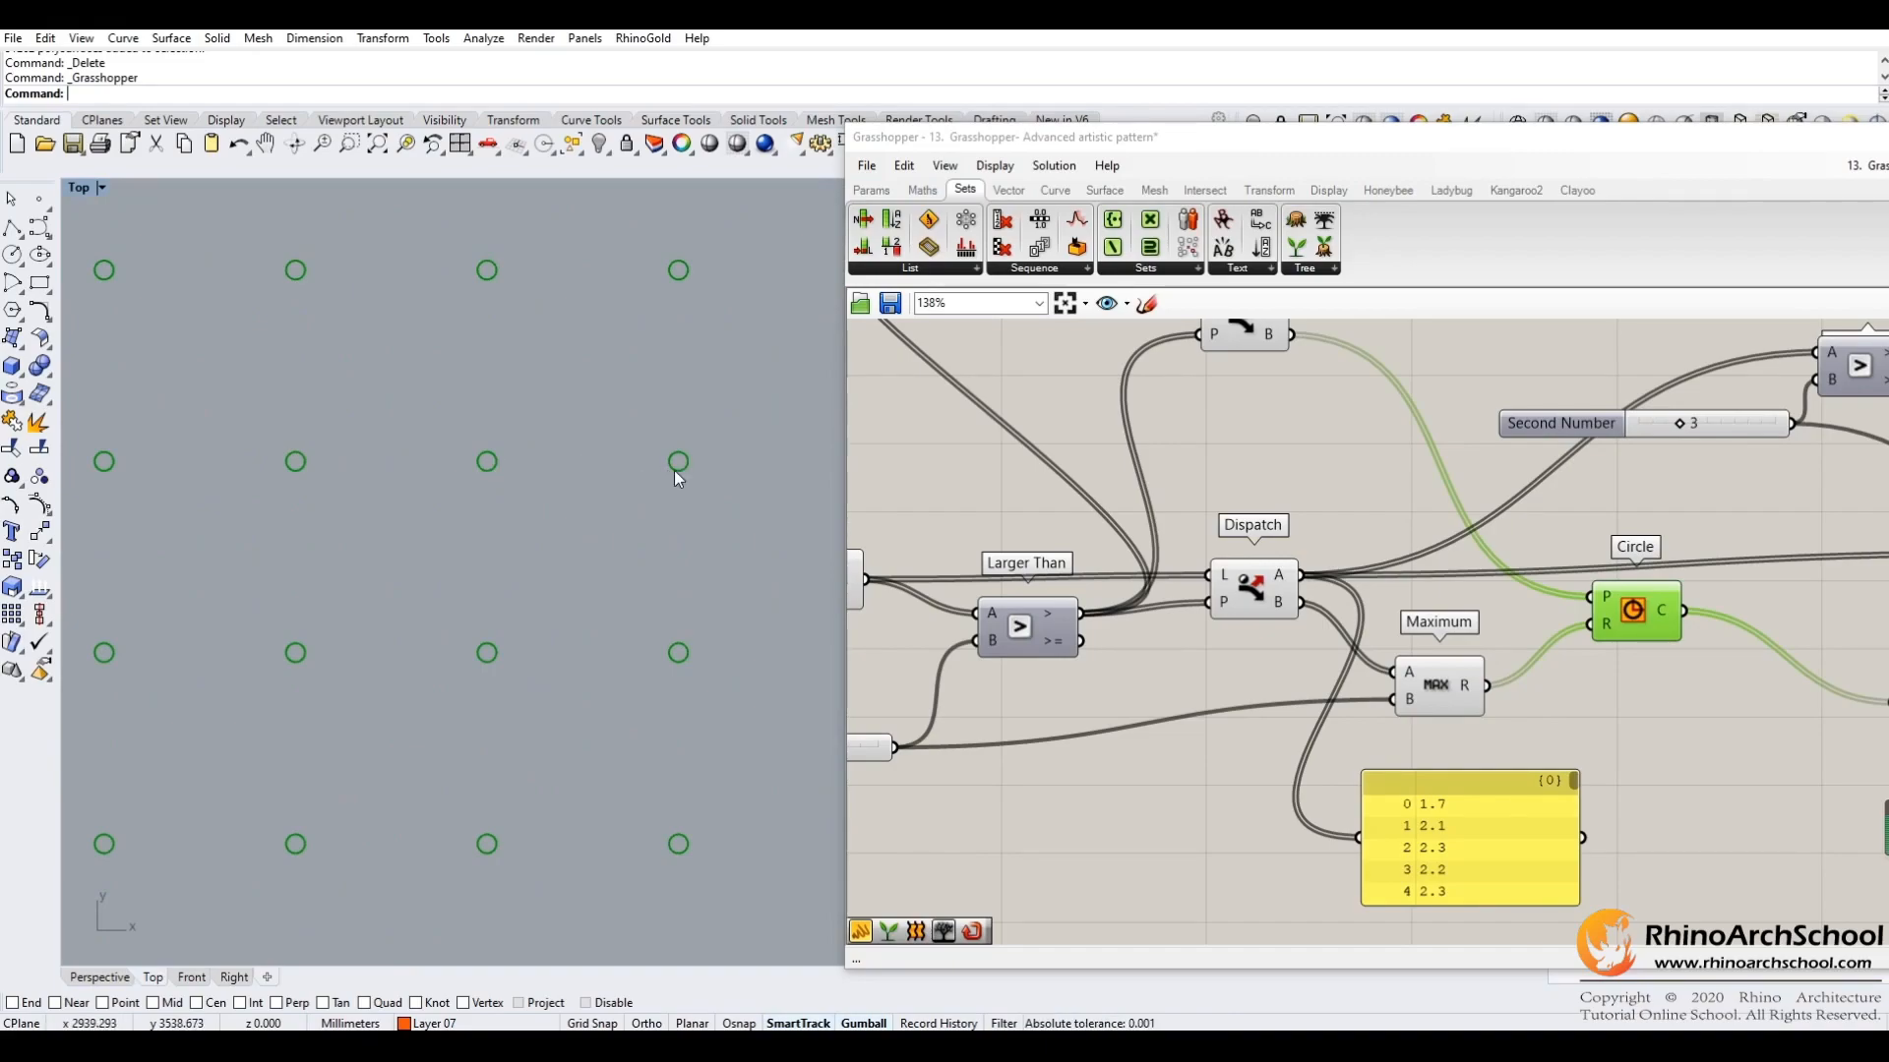
{"action": "scroll", "coordinate": [658, 493], "scroll_direction": "down", "scroll_amount": 10}
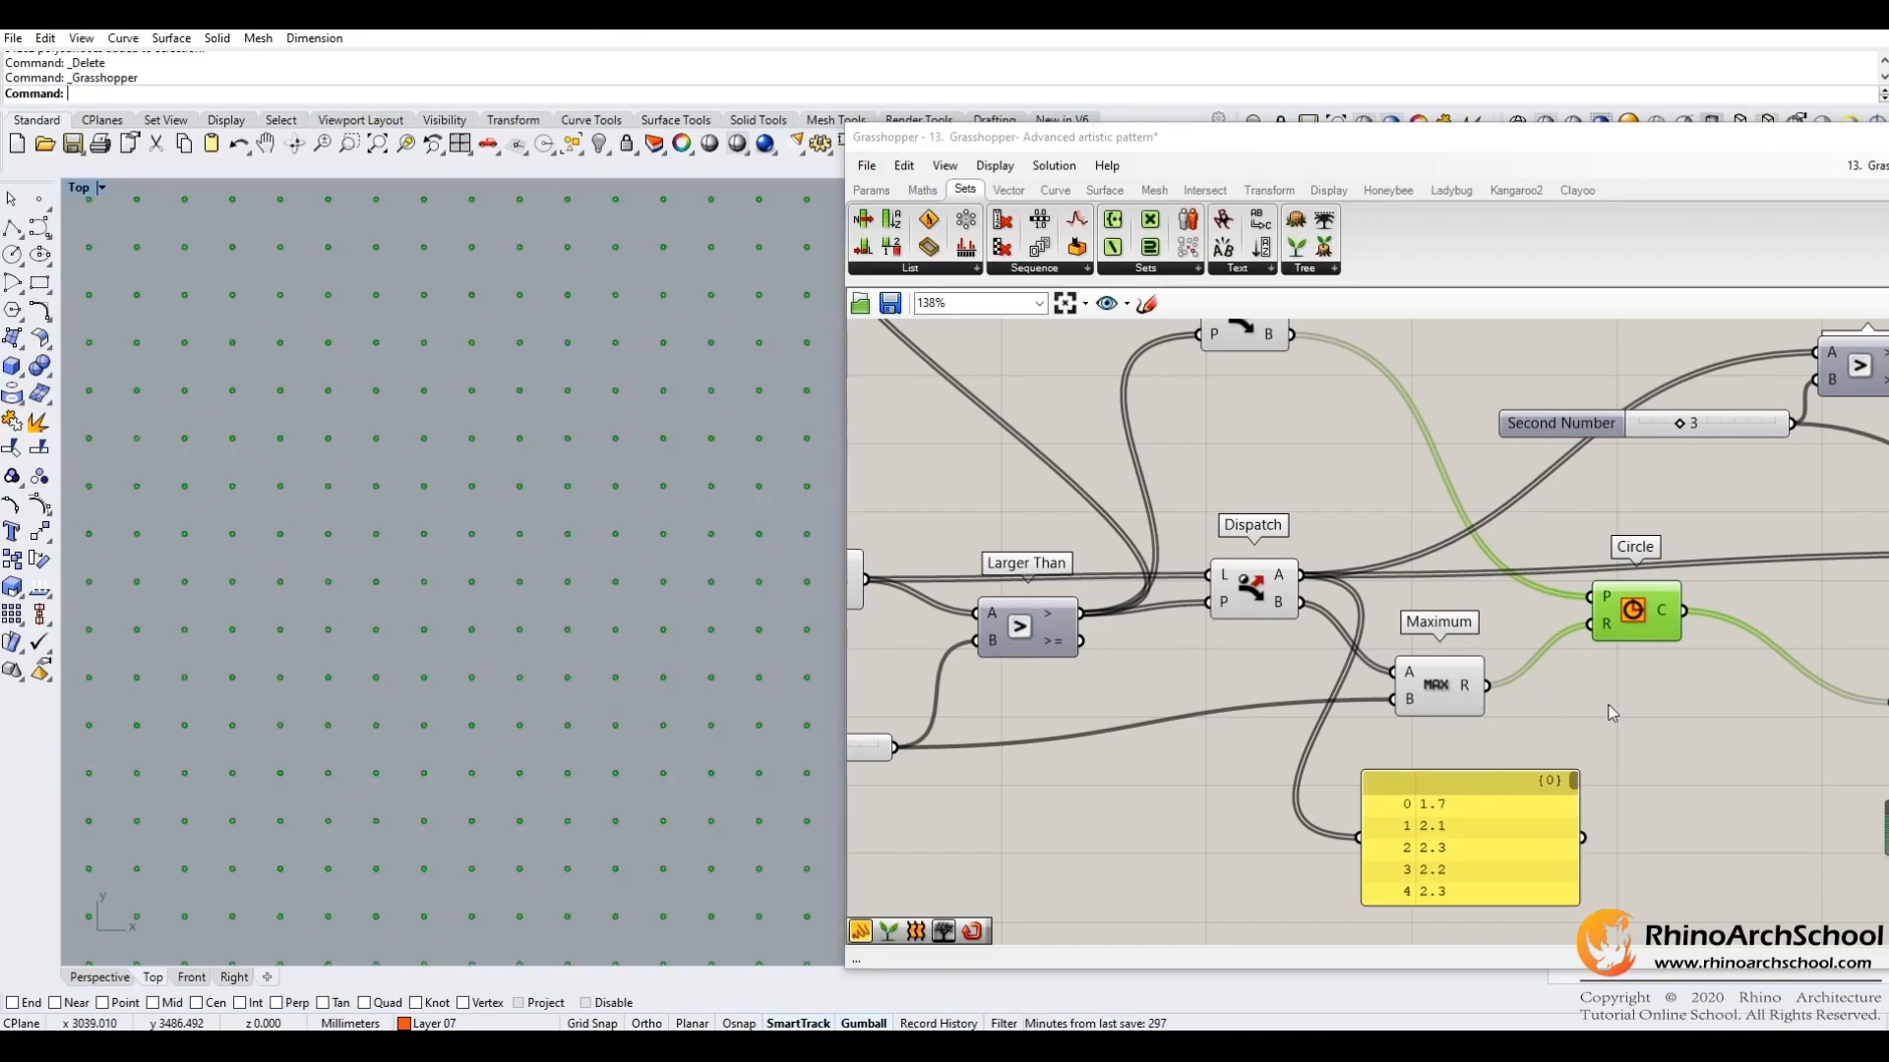
Inspect the Maximum component and trace its inputs back to the Dispatch's B output and the 1st radius slider.
{"action": "right_click_drag", "start_coordinate": [1604, 694], "coordinate": [1396, 615]}
{"action": "left_click", "coordinate": [1243, 612]}
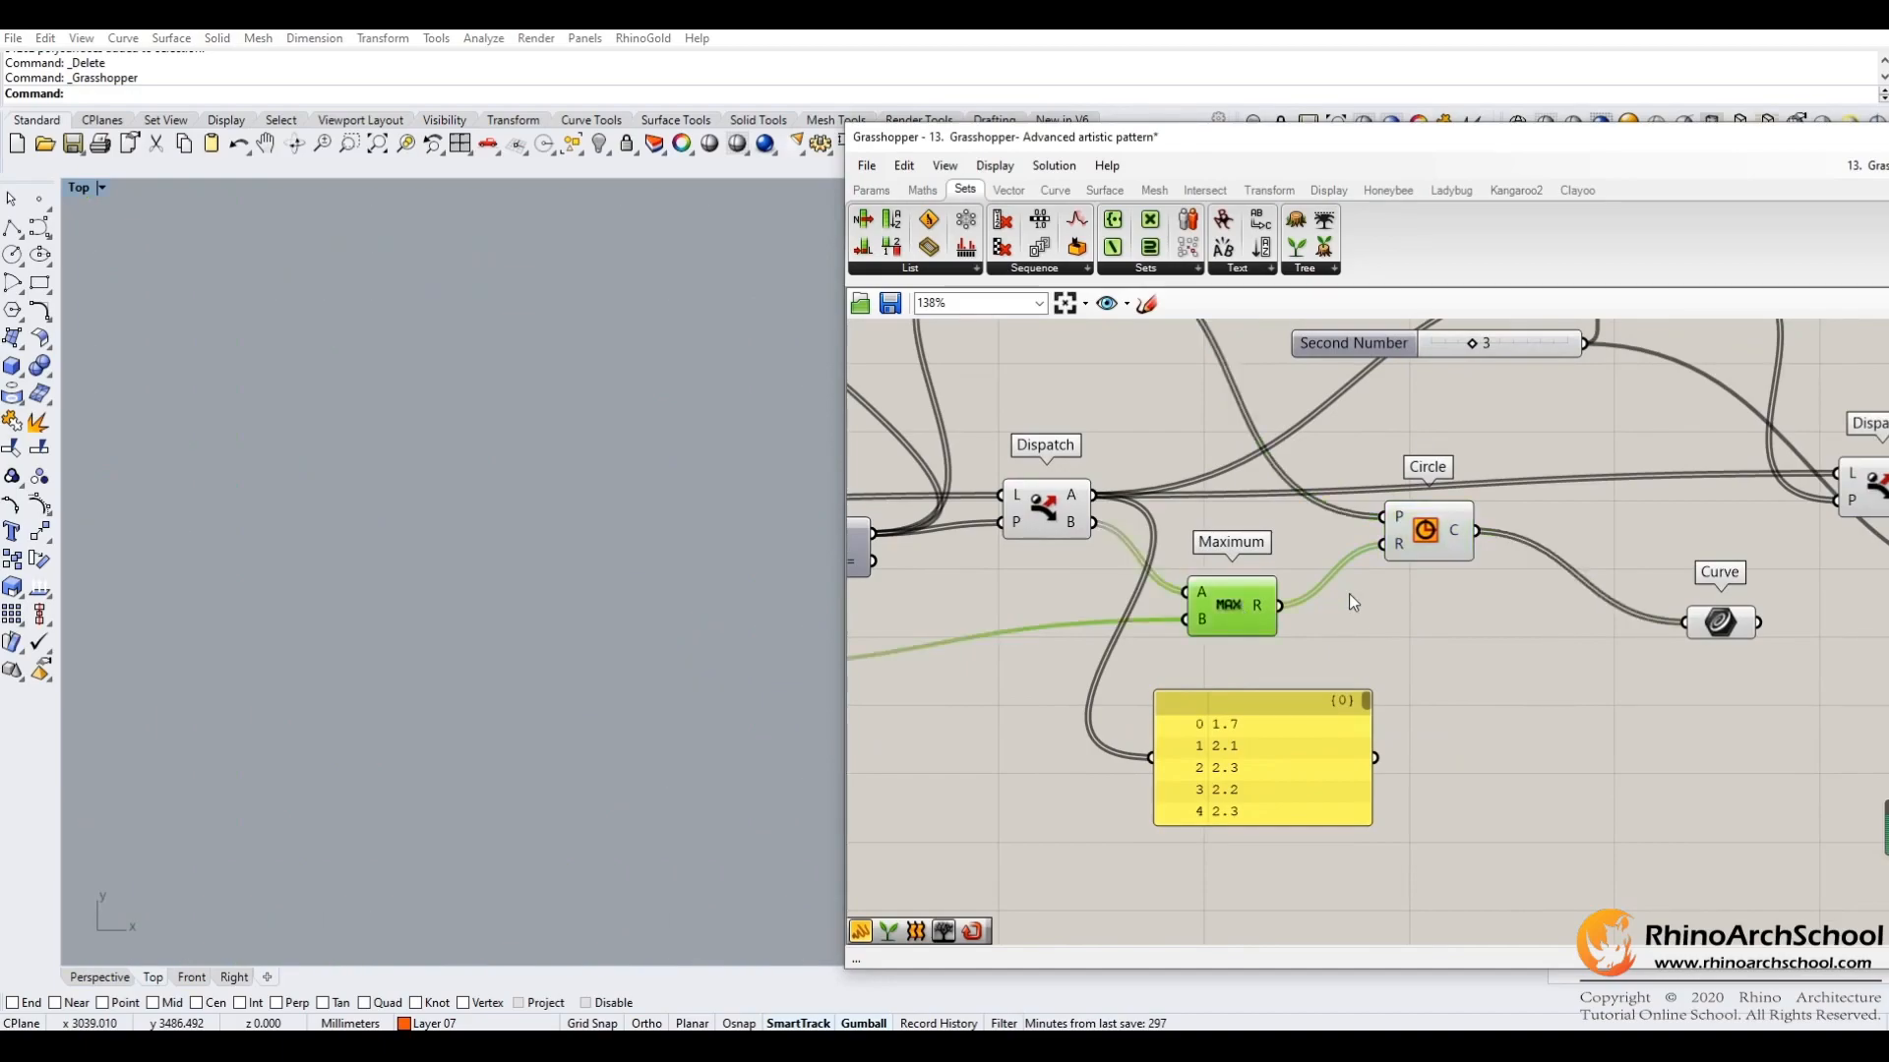
{"action": "left_click", "coordinate": [1428, 541]}
{"action": "left_click", "coordinate": [1231, 610]}
{"action": "right_click_drag", "start_coordinate": [1187, 650], "coordinate": [1254, 650]}
{"action": "scroll", "coordinate": [1288, 647], "scroll_direction": "down", "scroll_amount": 2}
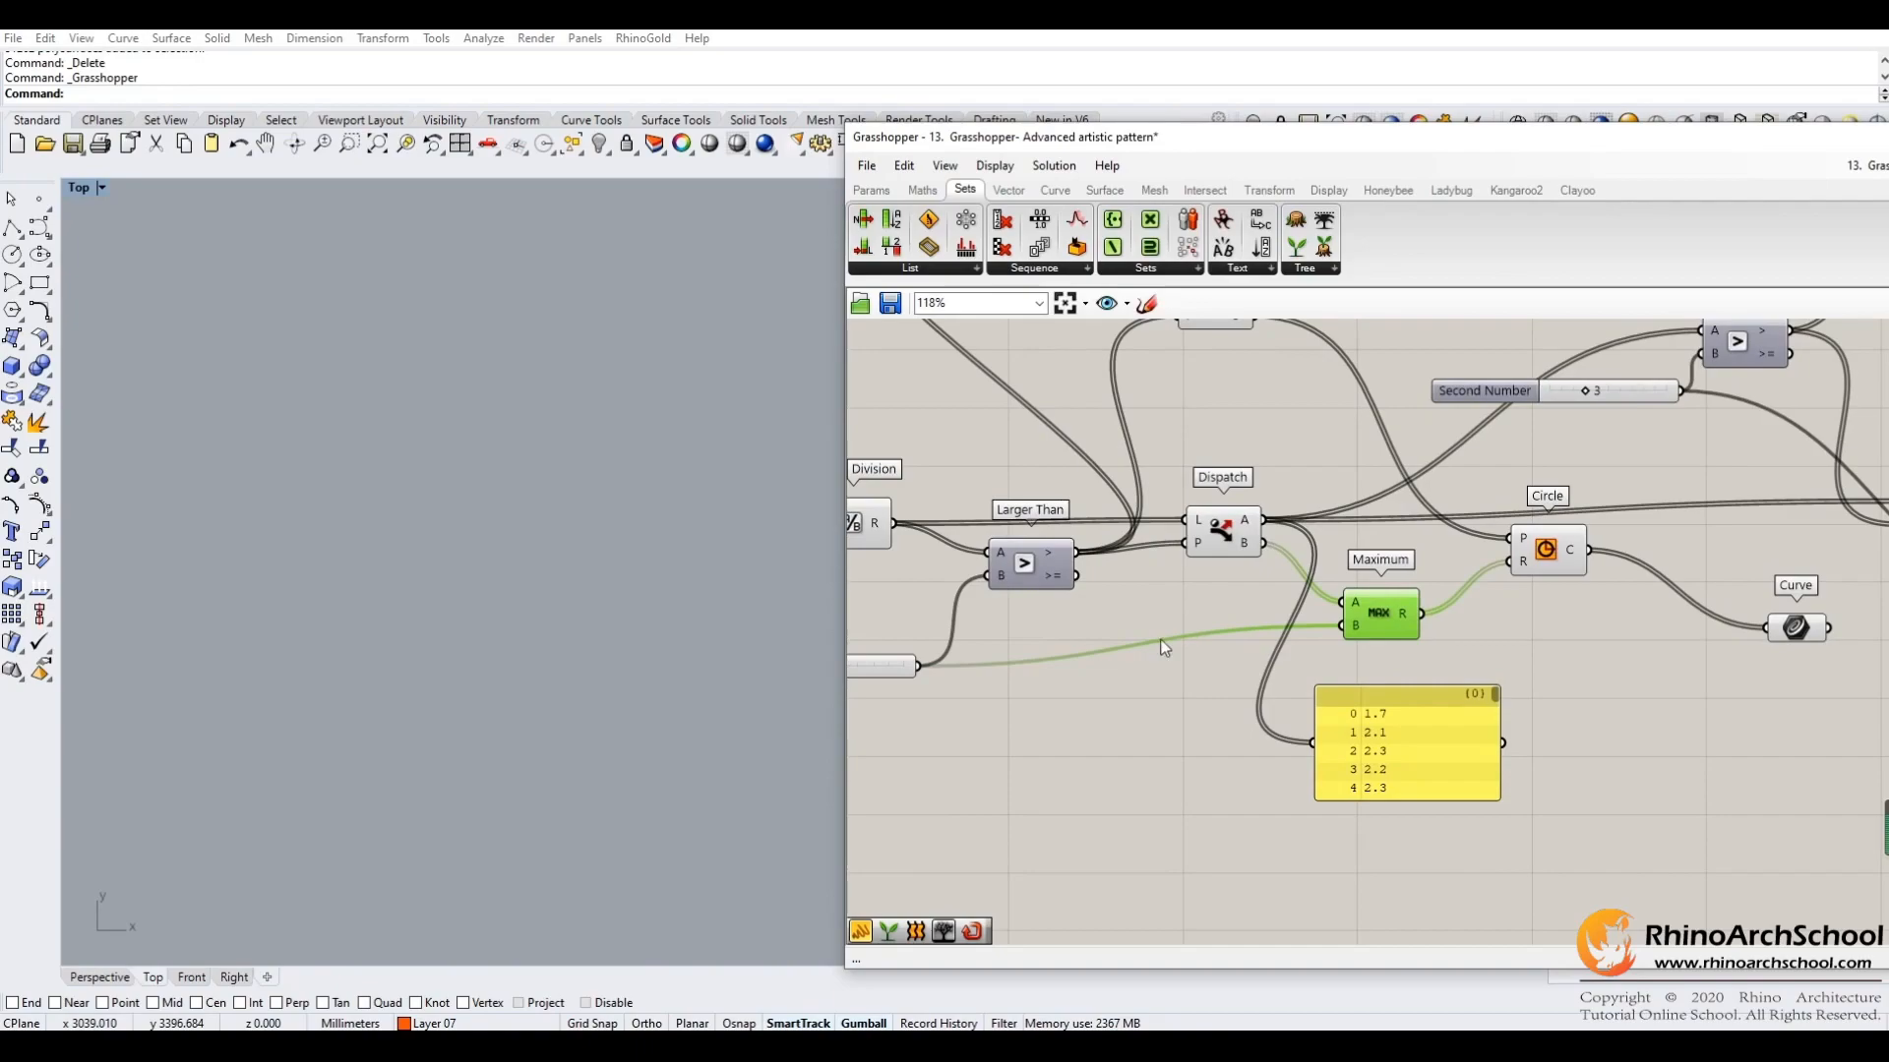
{"action": "right_click_drag", "start_coordinate": [1137, 651], "coordinate": [1230, 666]}
{"action": "right_click_drag", "start_coordinate": [1114, 691], "coordinate": [1266, 667]}
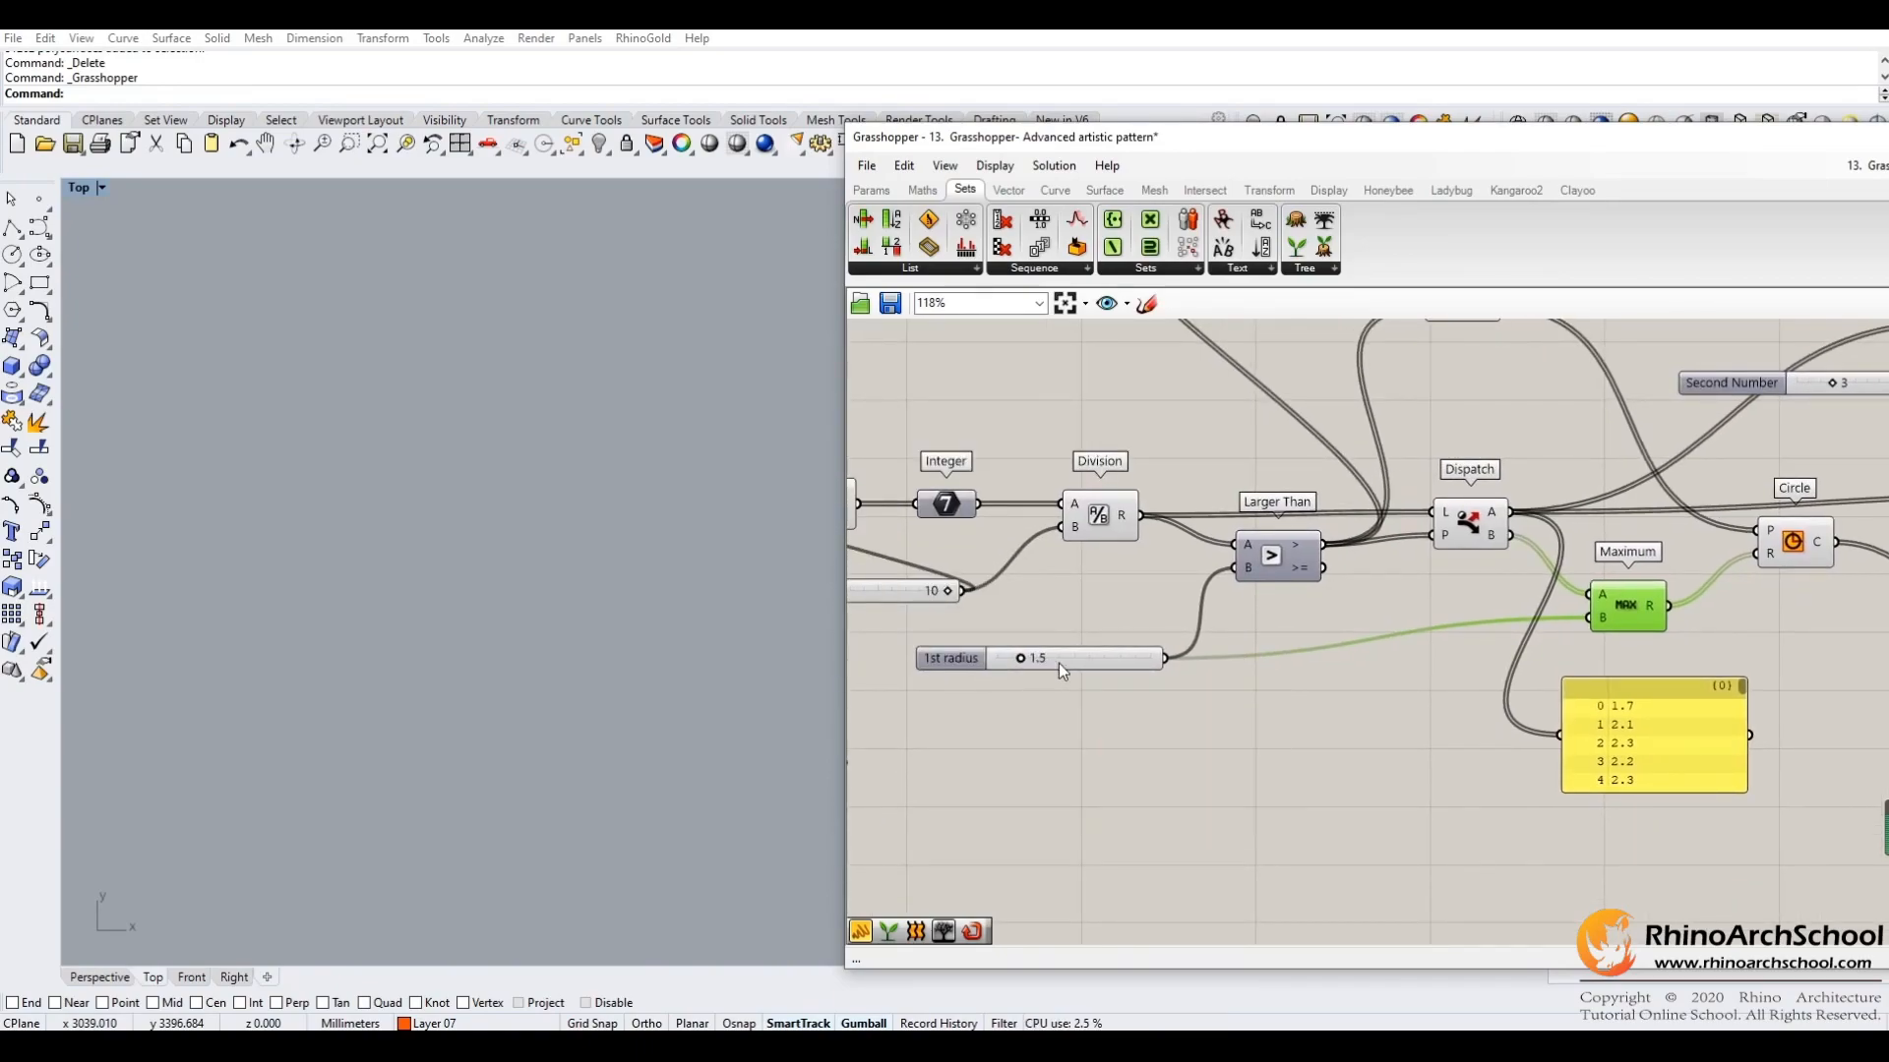
Preview the first Circle component again and examine how its smallest circles are distributed across the Top viewport.
{"action": "left_click", "coordinate": [1808, 556]}
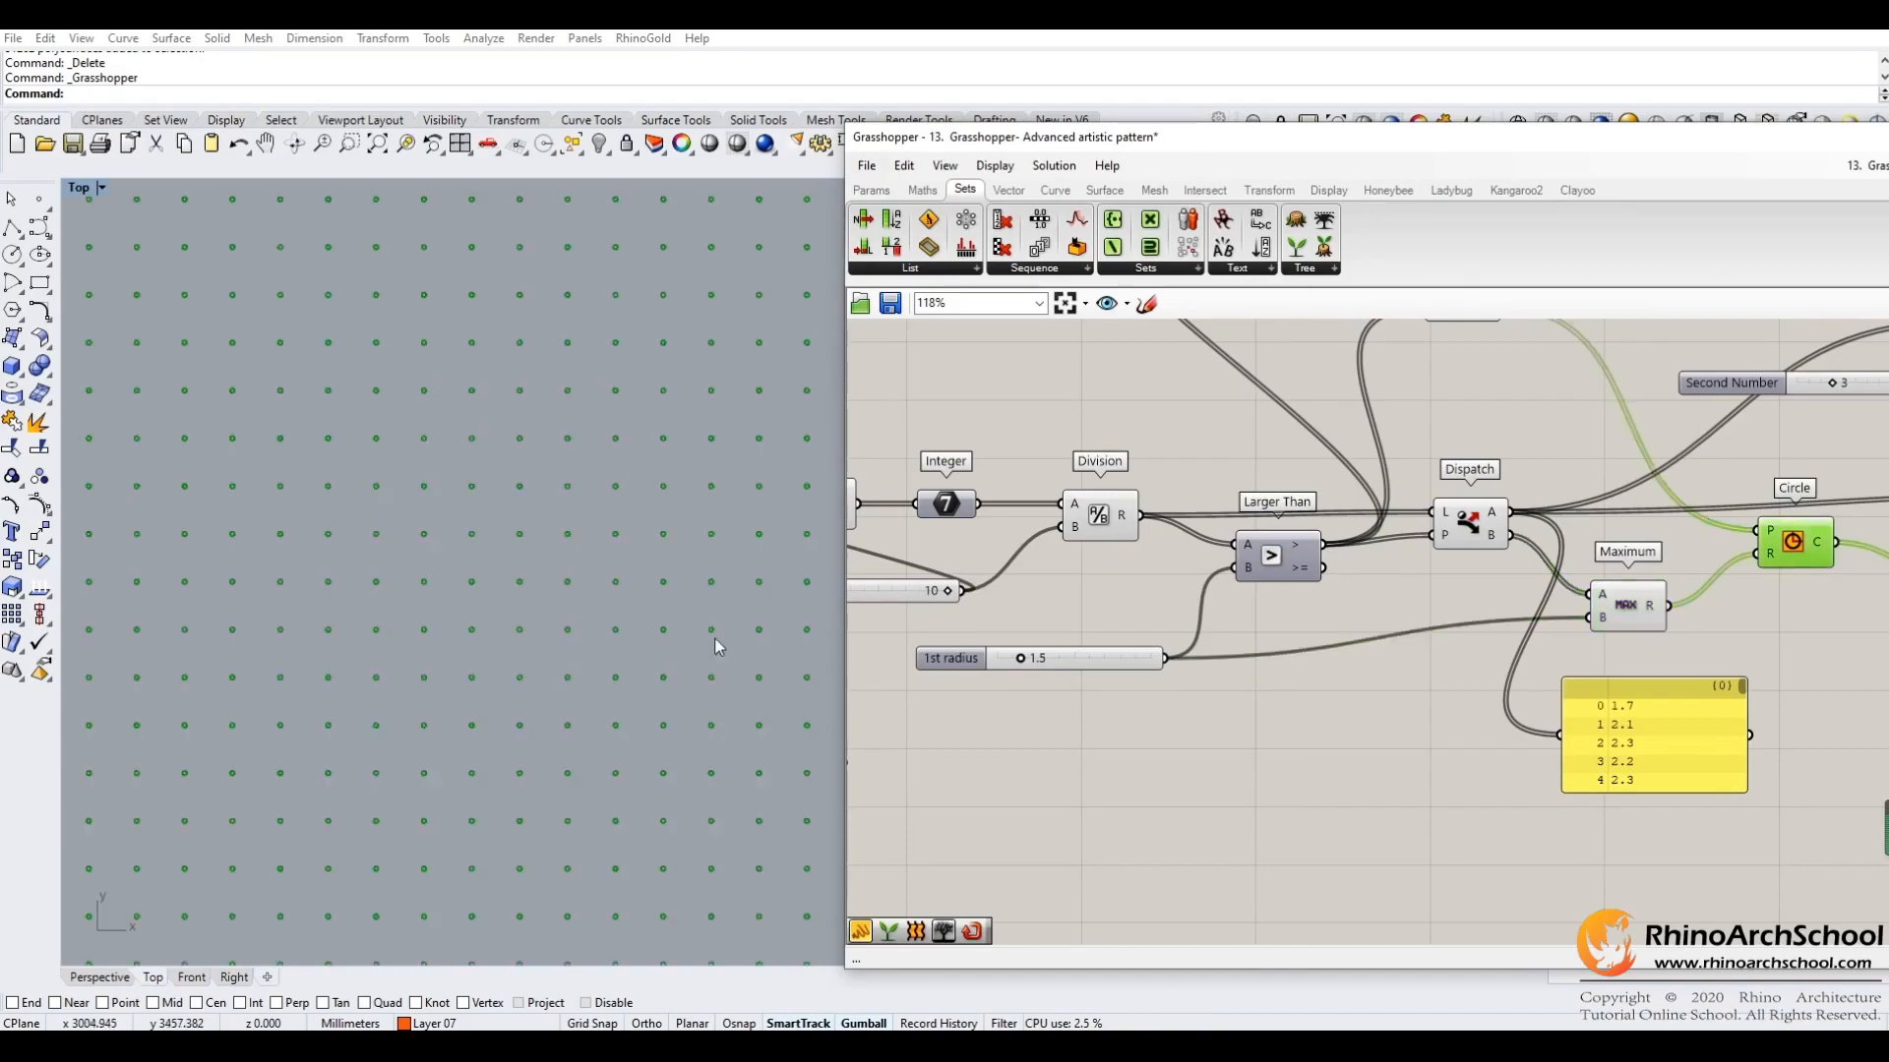
{"action": "right_click_drag", "start_coordinate": [536, 653], "coordinate": [541, 447]}
{"action": "mouse_move", "coordinate": [584, 564]}
{"action": "right_mouse_down"}
{"action": "mouse_move", "coordinate": [382, 556]}
{"action": "mouse_move", "coordinate": [416, 568]}
{"action": "right_mouse_up"}
{"action": "mouse_move", "coordinate": [646, 582]}
{"action": "right_mouse_down"}
{"action": "mouse_move", "coordinate": [472, 607]}
{"action": "mouse_move", "coordinate": [694, 604]}
{"action": "right_mouse_up"}
{"action": "right_click_drag", "start_coordinate": [393, 596], "coordinate": [636, 608]}
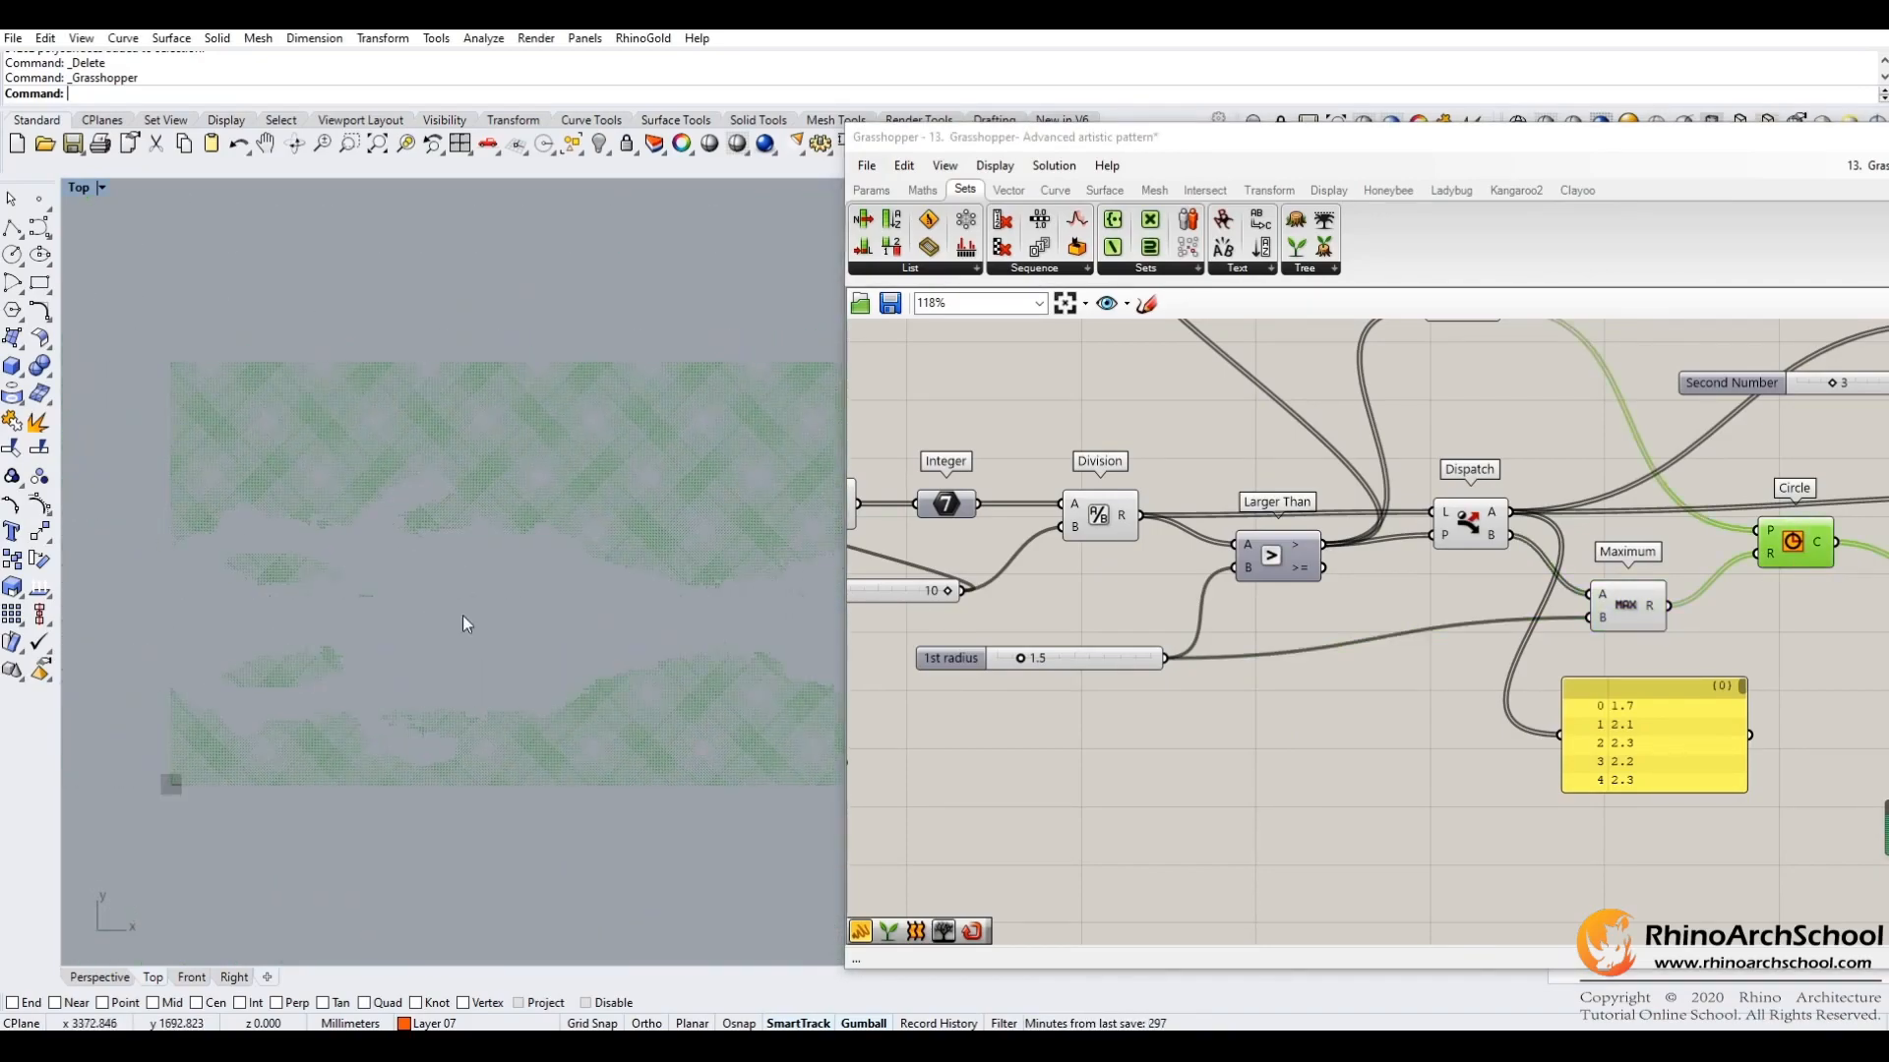
{"action": "right_click_drag", "start_coordinate": [455, 602], "coordinate": [579, 606]}
{"action": "scroll", "coordinate": [440, 570], "scroll_direction": "up", "scroll_amount": 12}
{"action": "scroll", "coordinate": [445, 570], "scroll_direction": "down", "scroll_amount": 12}
{"action": "right_click_drag", "start_coordinate": [729, 620], "coordinate": [437, 628]}
Compare the previewed circle pattern with the picture in the Image Sampler.
{"action": "right_click_drag", "start_coordinate": [1051, 709], "coordinate": [1487, 778]}
{"action": "right_click_drag", "start_coordinate": [1017, 652], "coordinate": [1391, 694]}
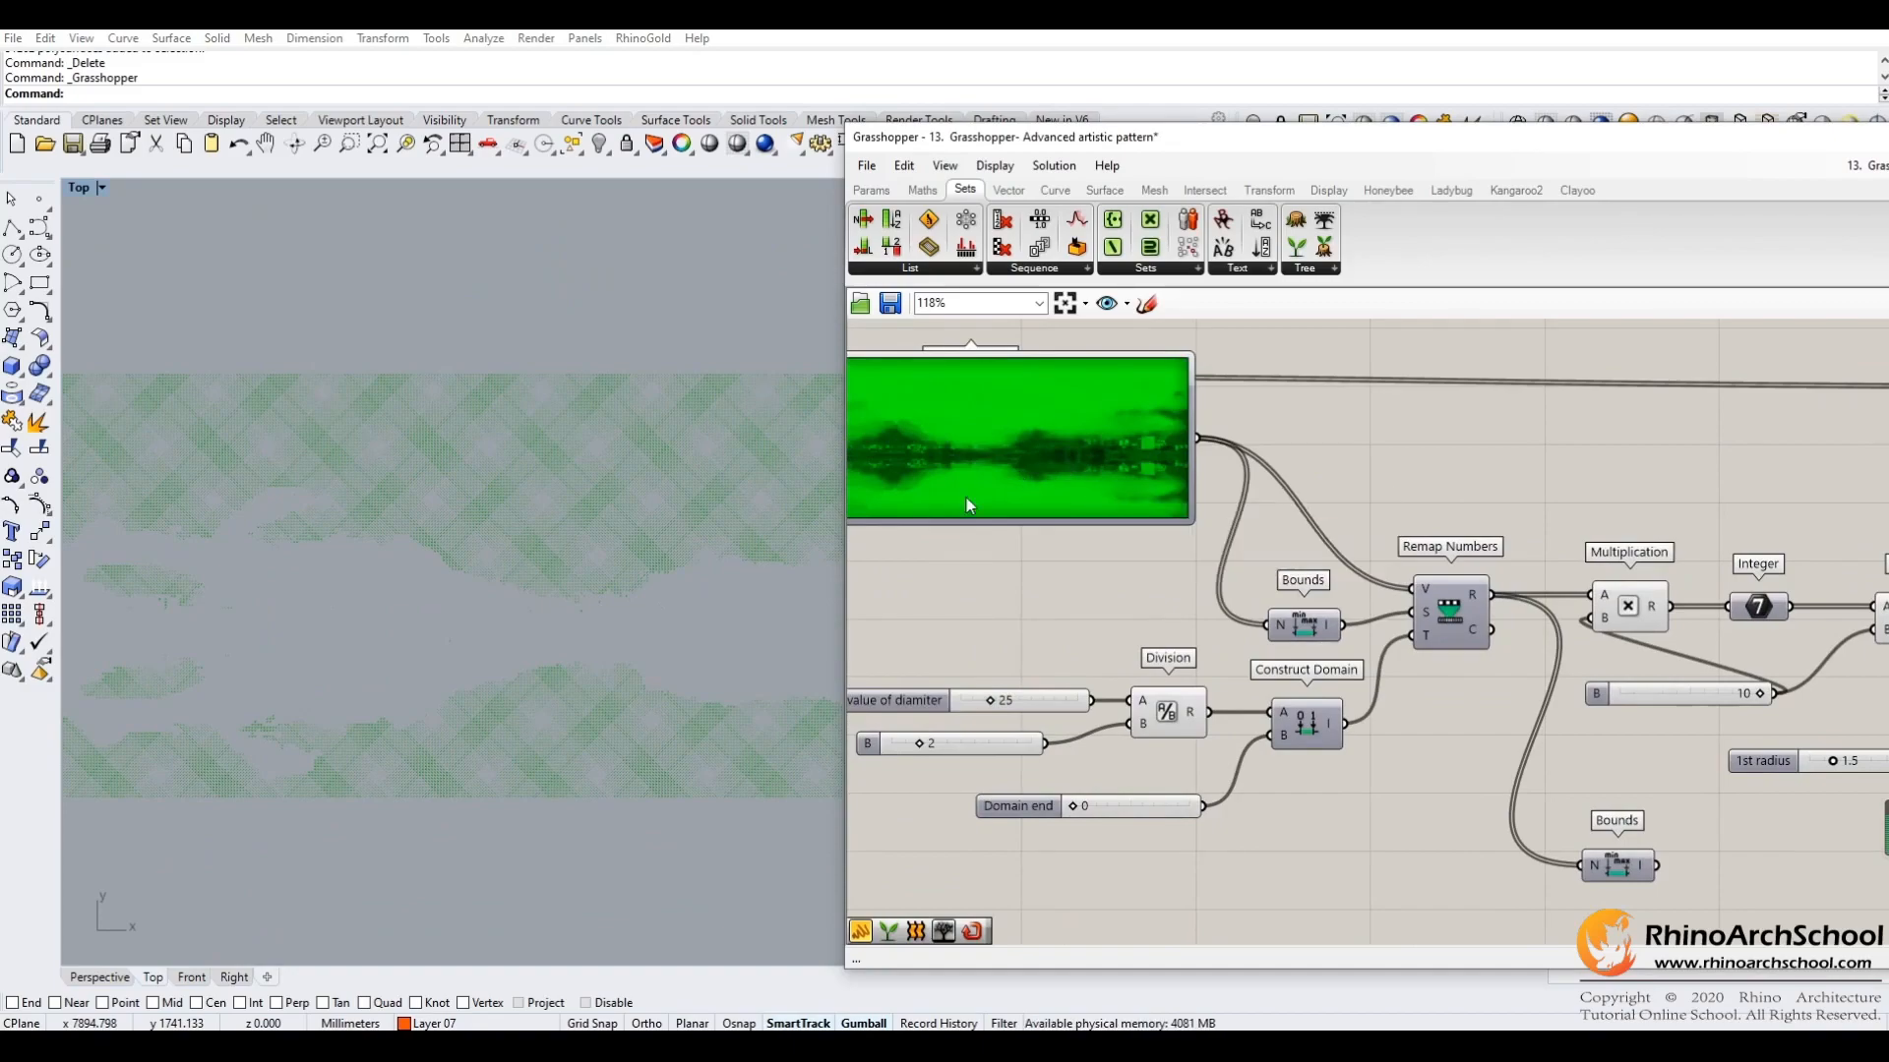
{"action": "right_click_drag", "start_coordinate": [944, 464], "coordinate": [1043, 527]}
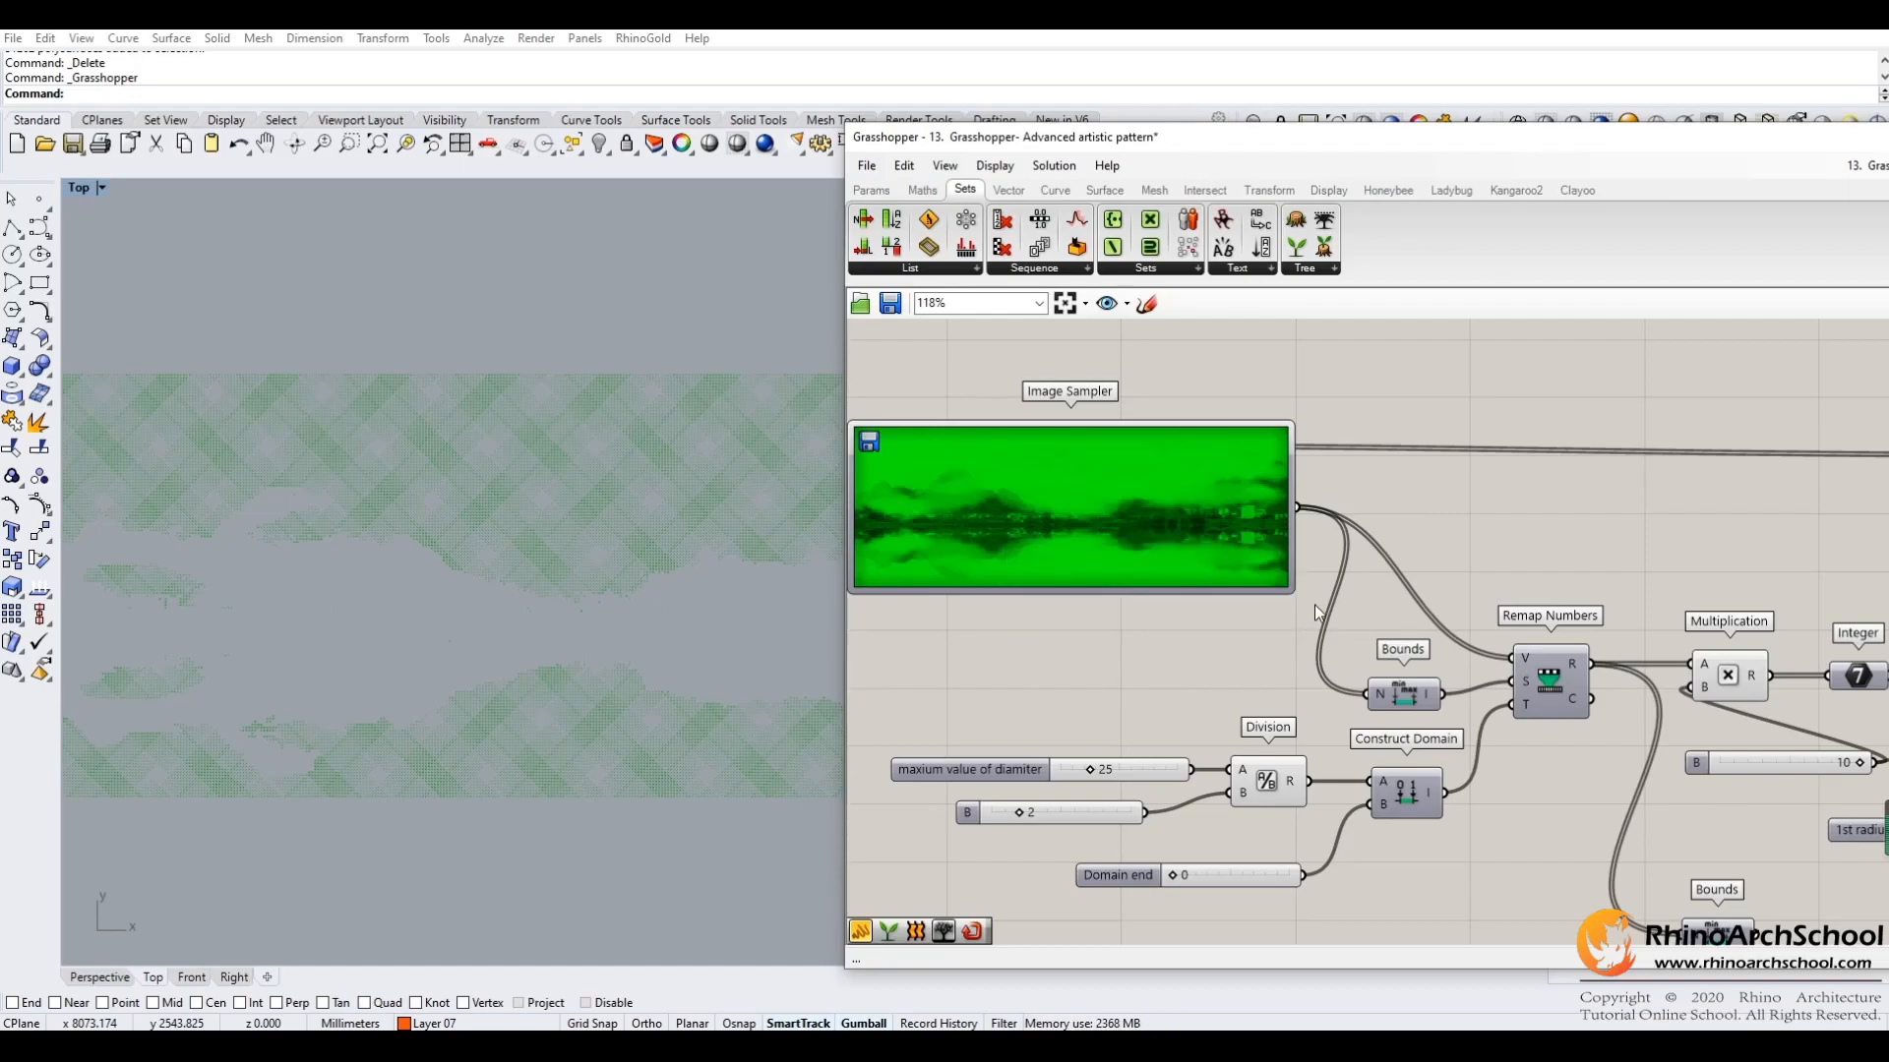
Bake the Curve parameter fed by the first Circle component onto layer 01.
{"action": "right_click_drag", "start_coordinate": [1489, 645], "coordinate": [1051, 619]}
{"action": "right_click_drag", "start_coordinate": [1620, 713], "coordinate": [1109, 648]}
{"action": "right_click_drag", "start_coordinate": [1401, 685], "coordinate": [1194, 676]}
{"action": "right_click_drag", "start_coordinate": [1638, 718], "coordinate": [1267, 704]}
{"action": "left_click", "coordinate": [1437, 691]}
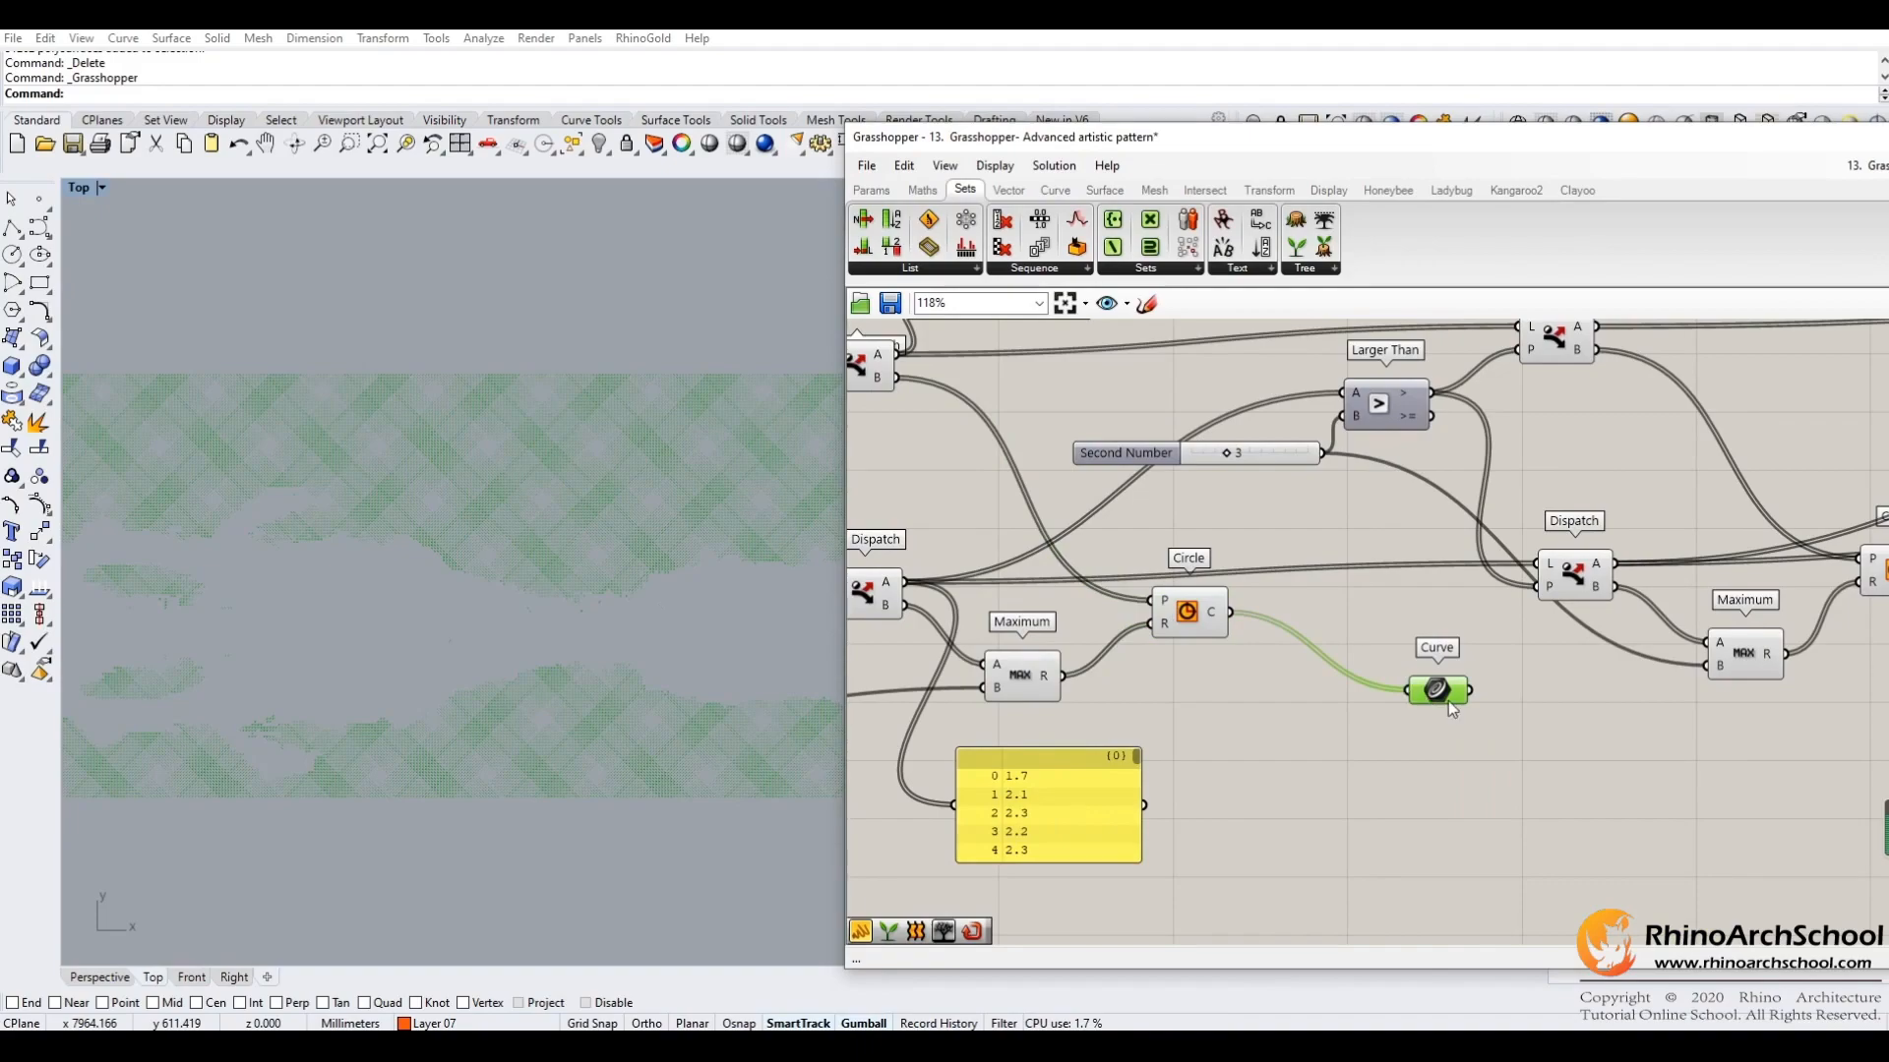
{"action": "mouse_move", "coordinate": [1449, 701]}
{"action": "right_click", "coordinate": [1436, 693]}
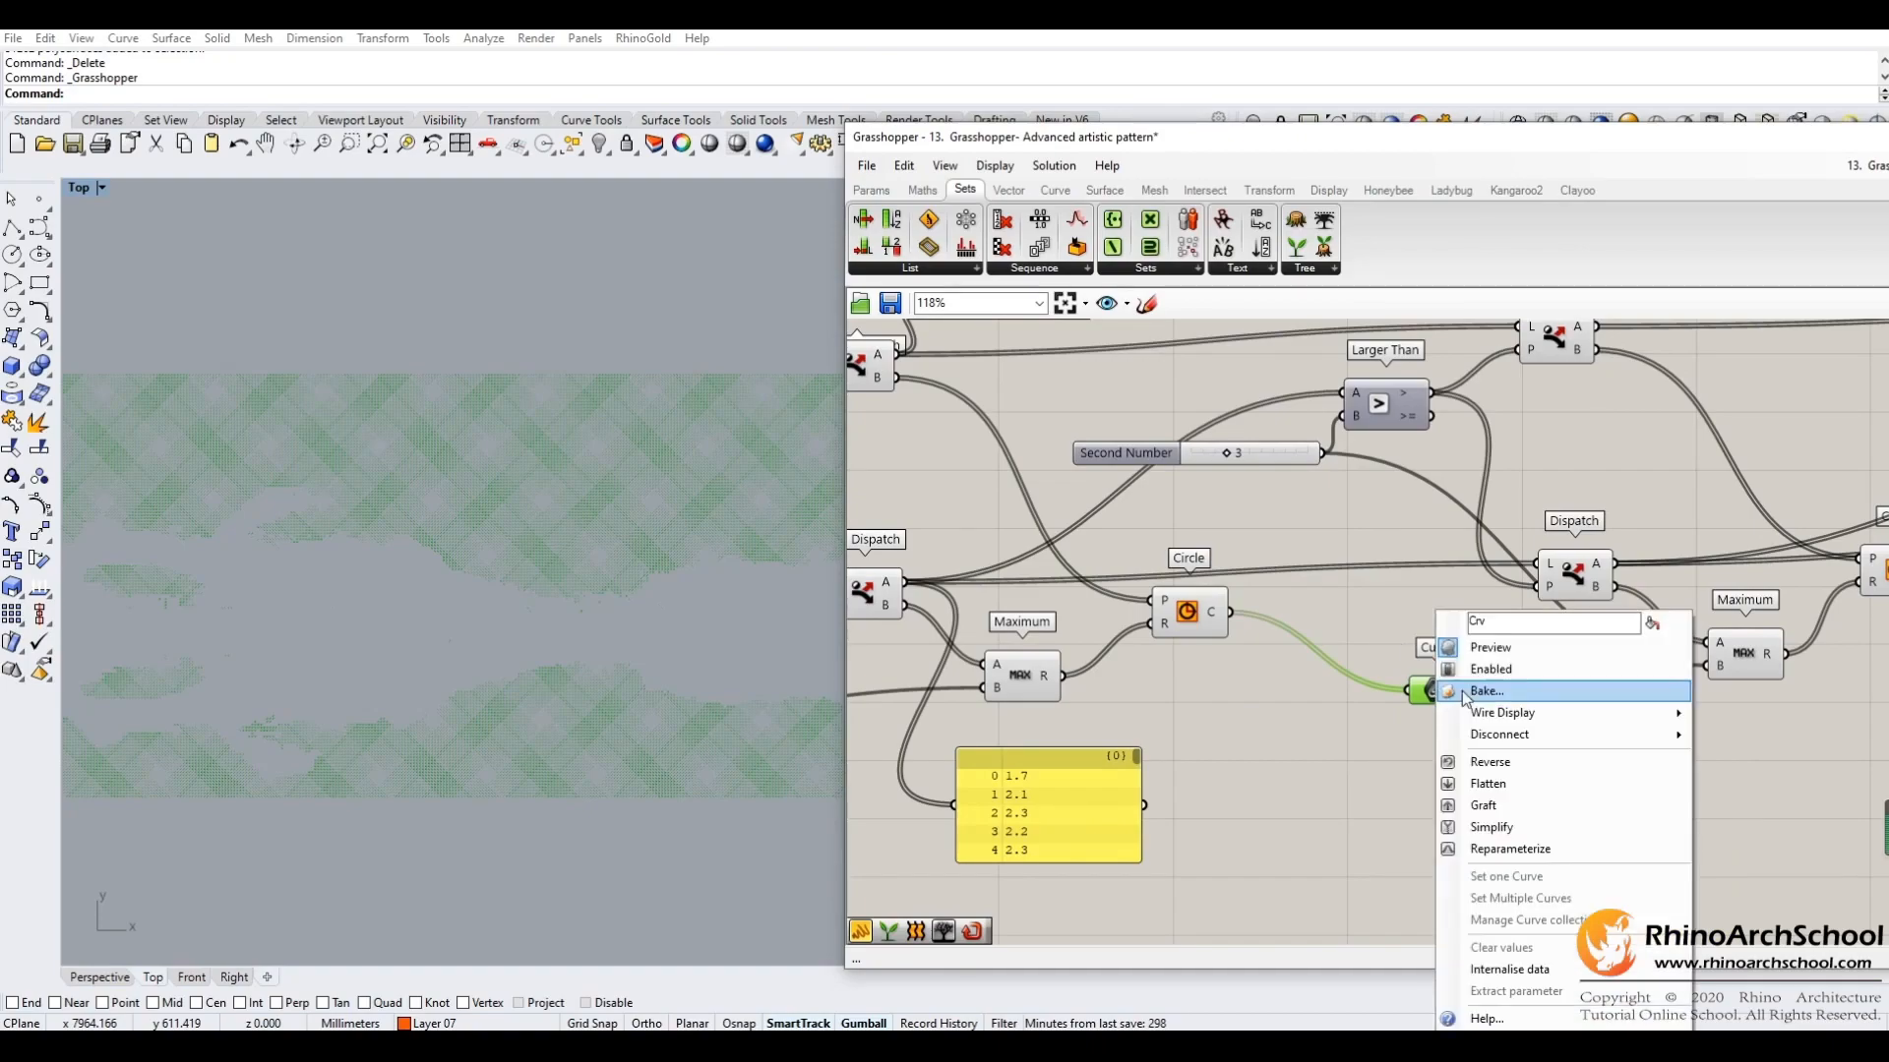
{"action": "left_click", "coordinate": [1487, 687]}
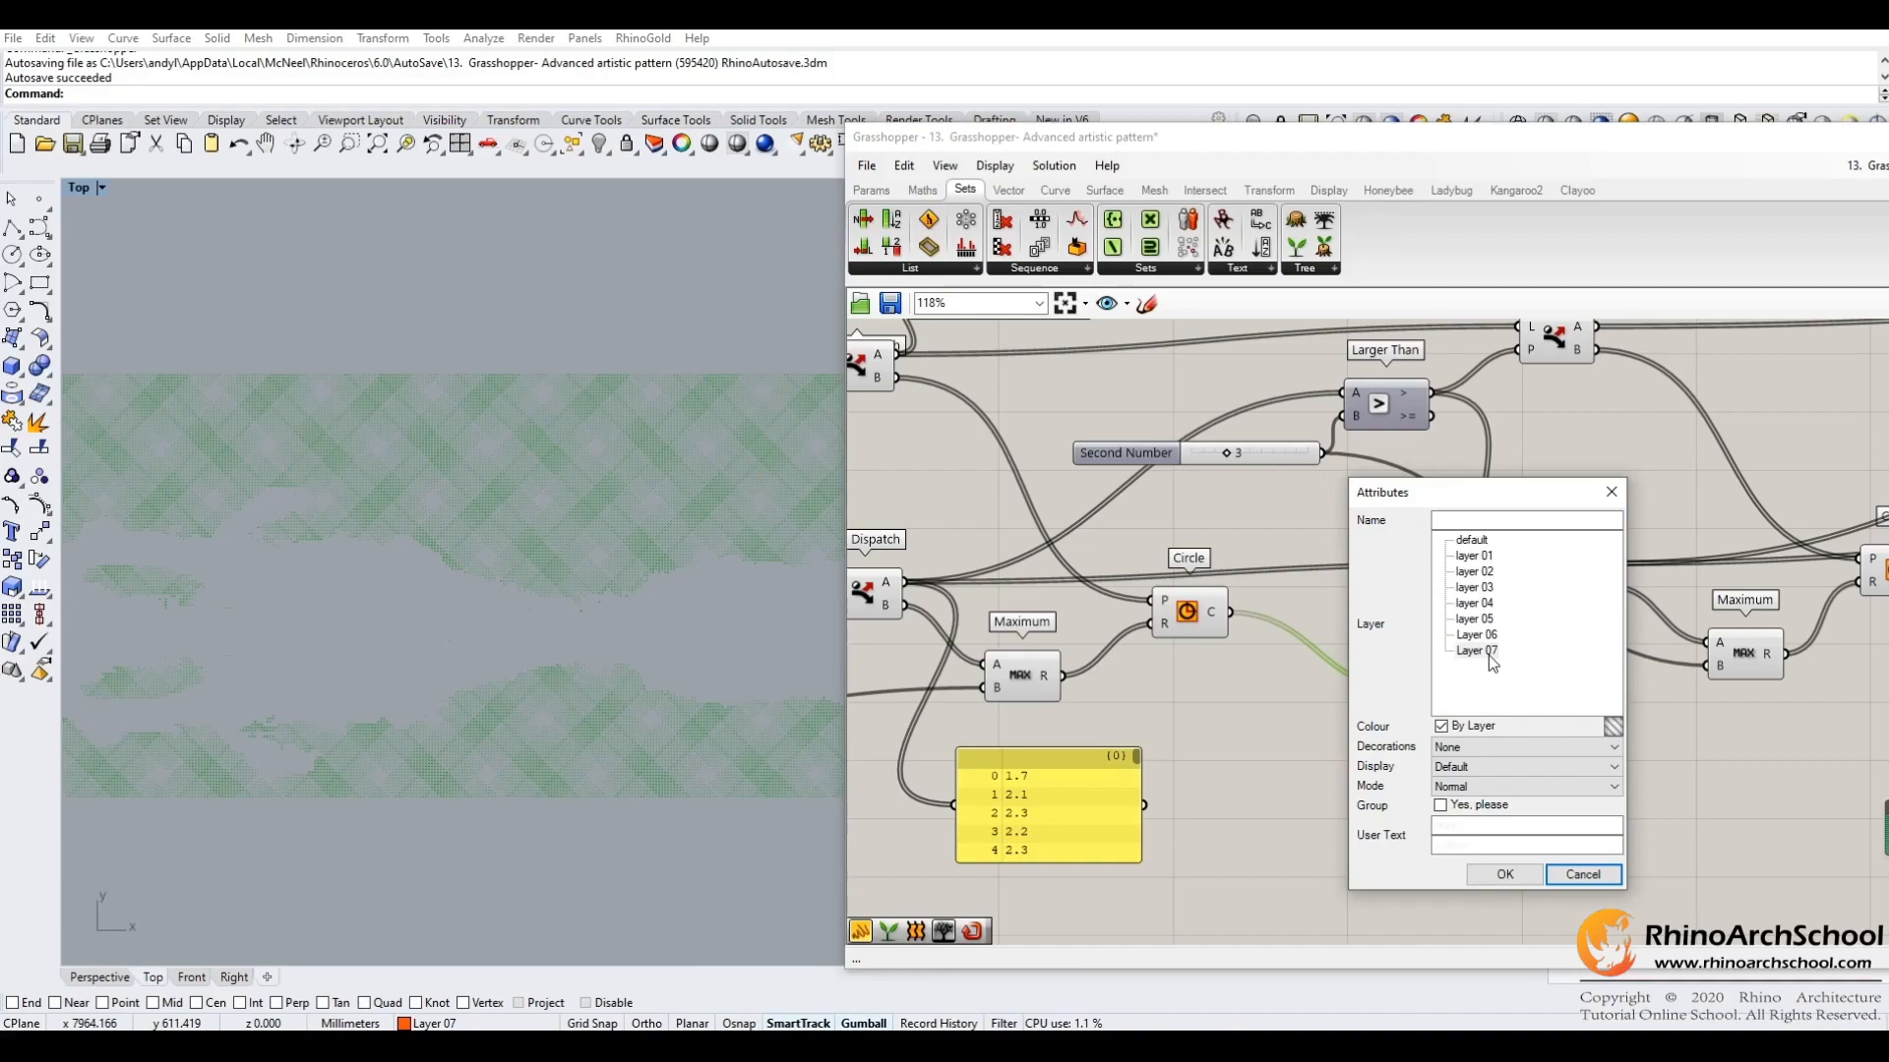
{"action": "left_click_drag", "start_coordinate": [1474, 498], "coordinate": [1628, 497]}
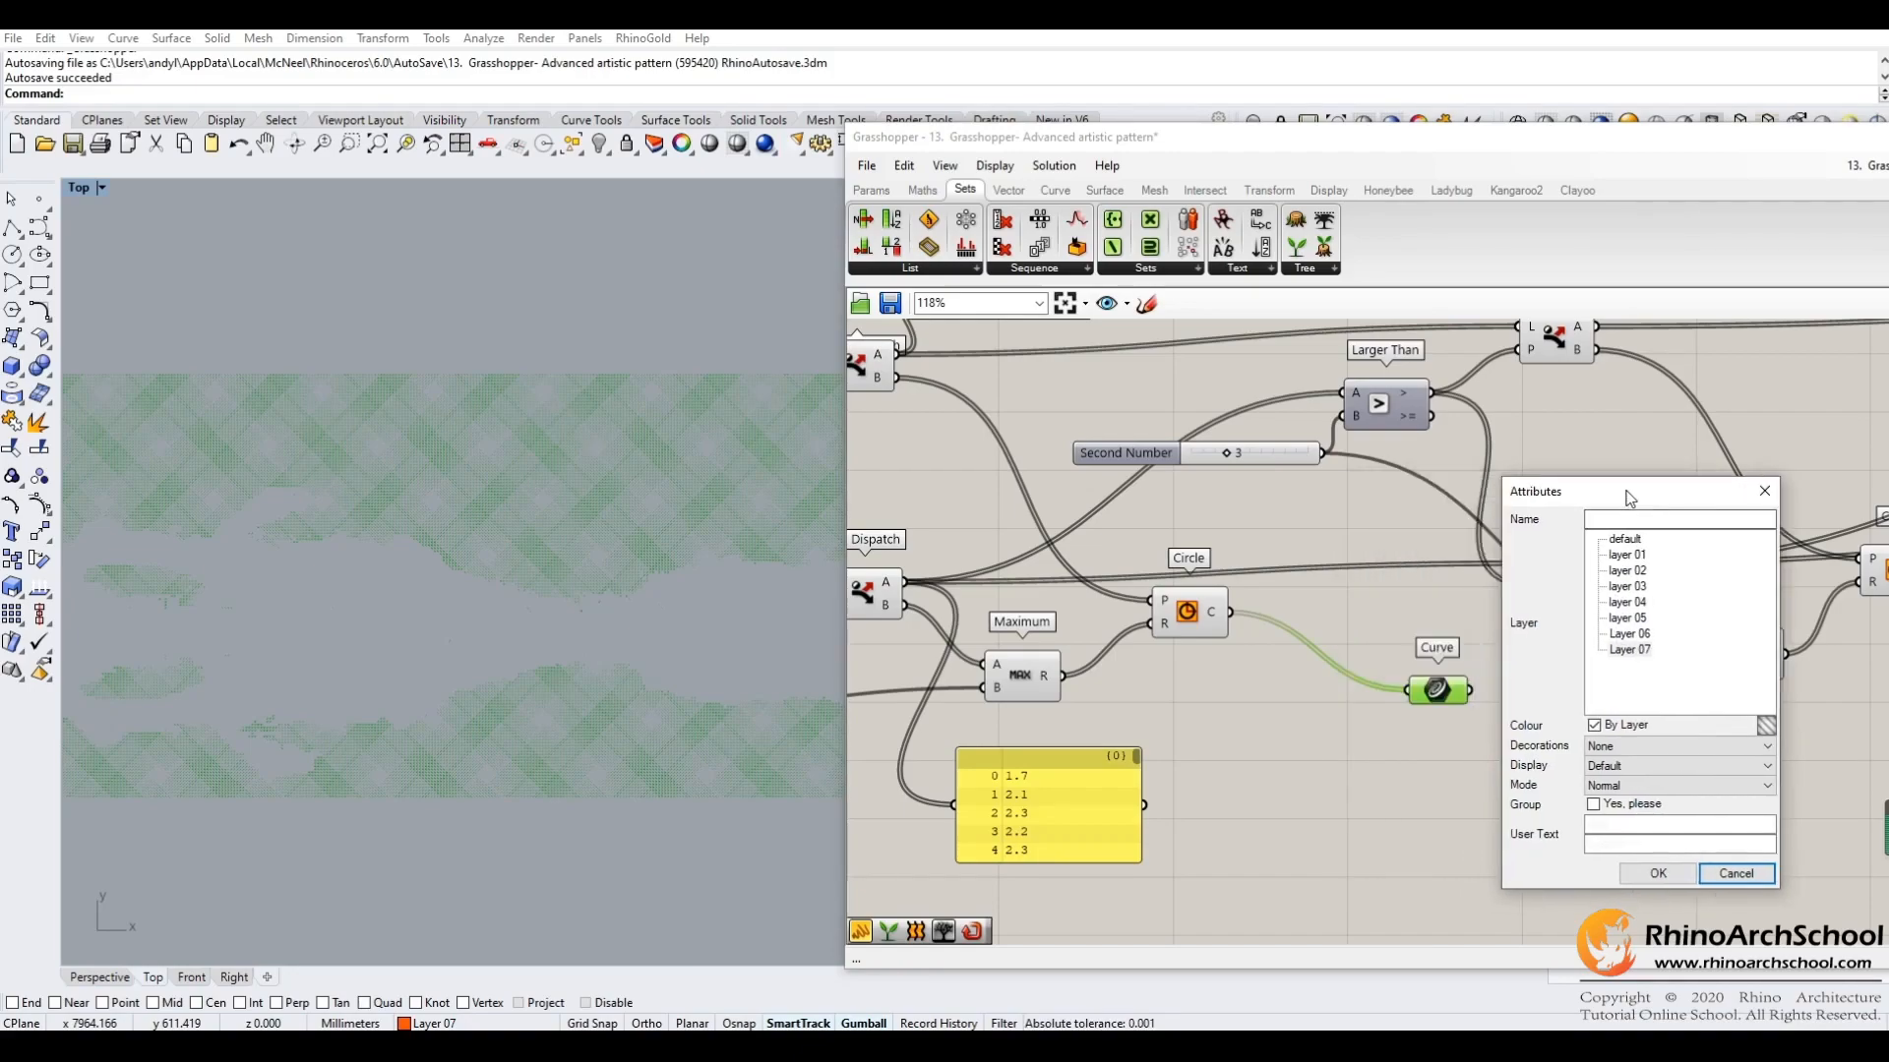
{"action": "left_click", "coordinate": [1627, 555]}
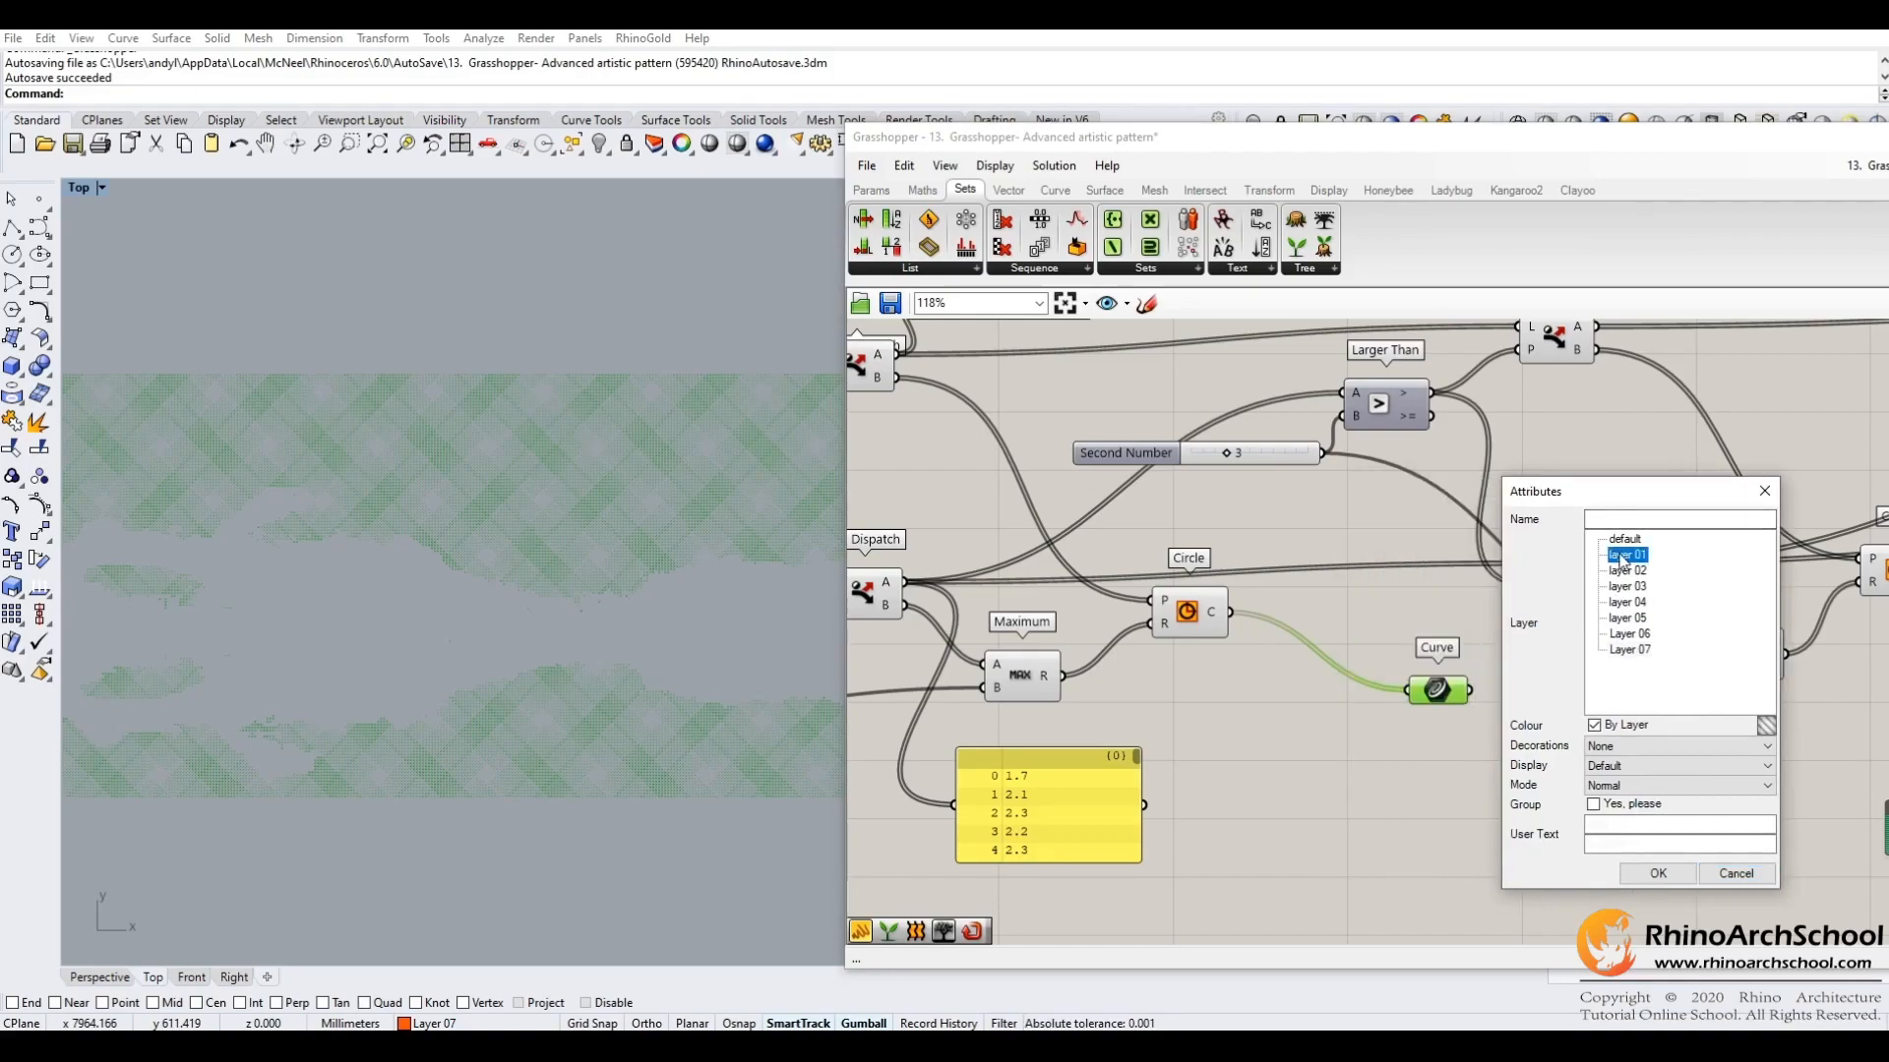
{"action": "left_click", "coordinate": [1653, 874]}
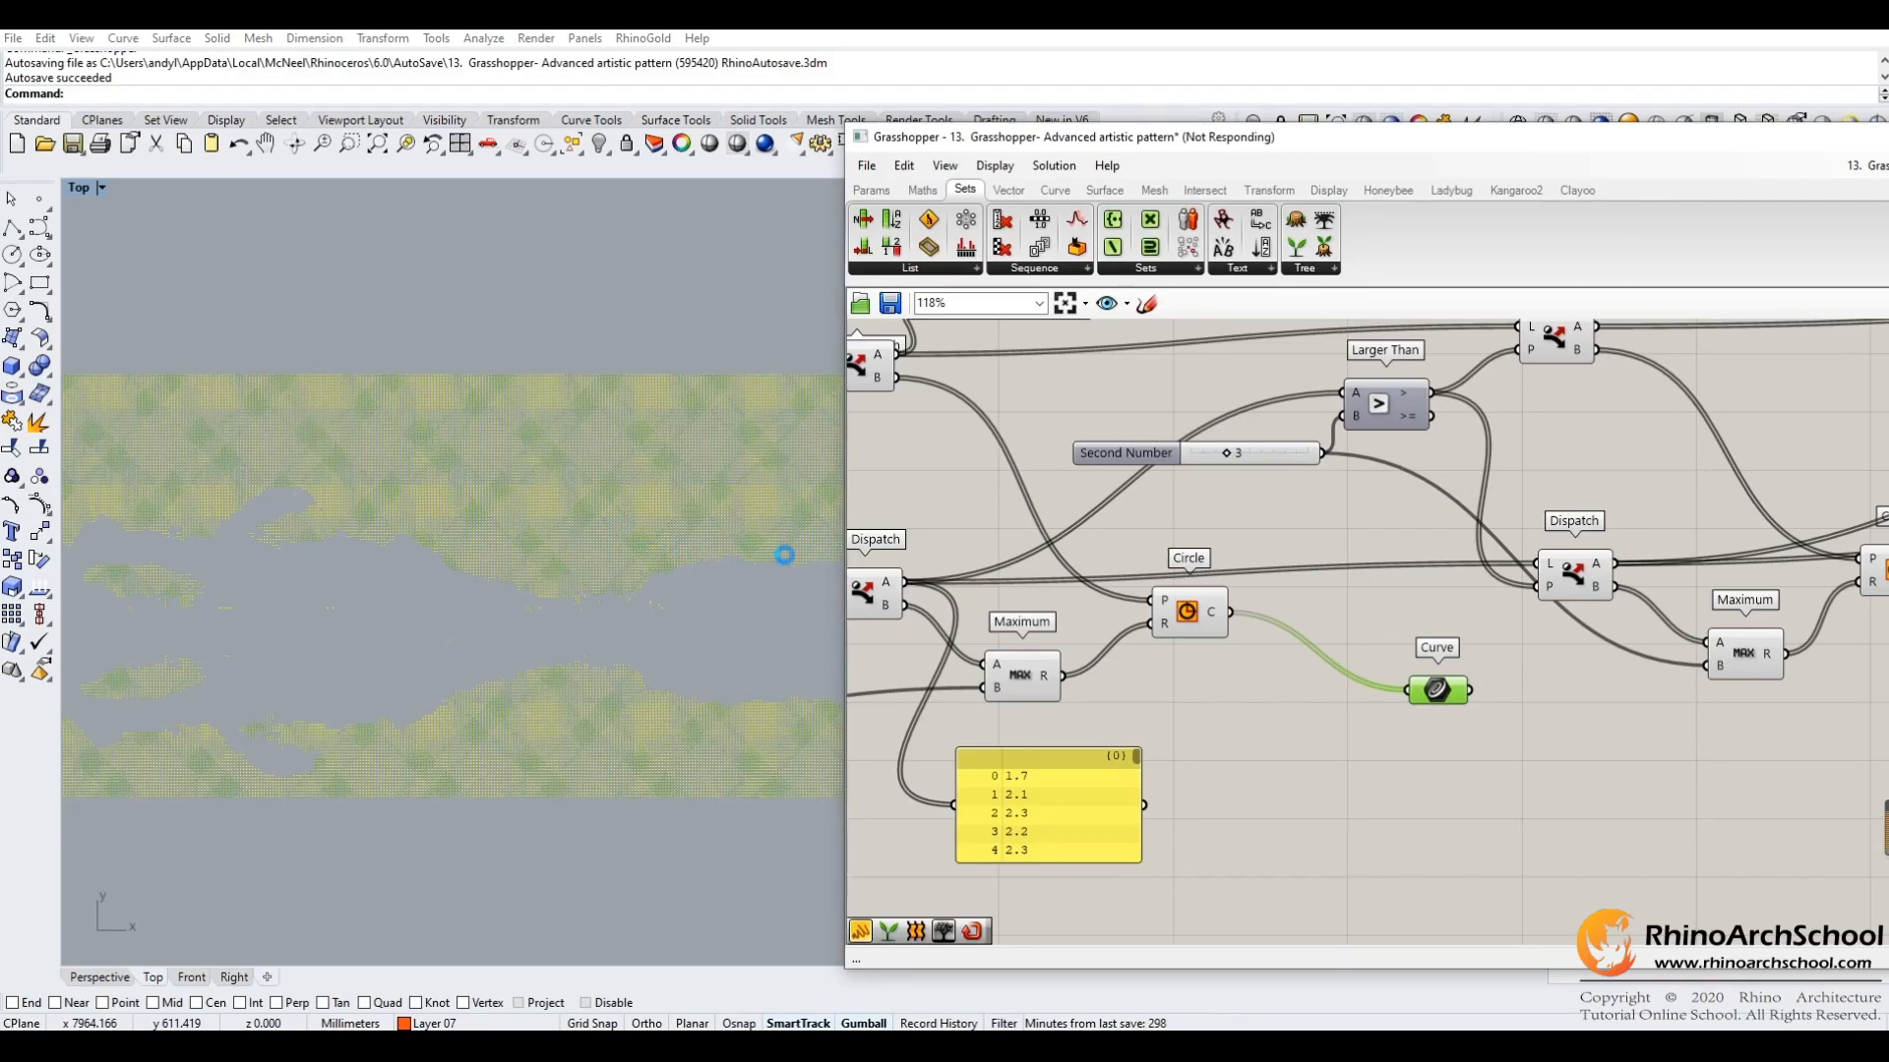
{"action": "left_click", "coordinate": [1391, 748]}
{"action": "right_click_drag", "start_coordinate": [1426, 747], "coordinate": [1378, 745]}
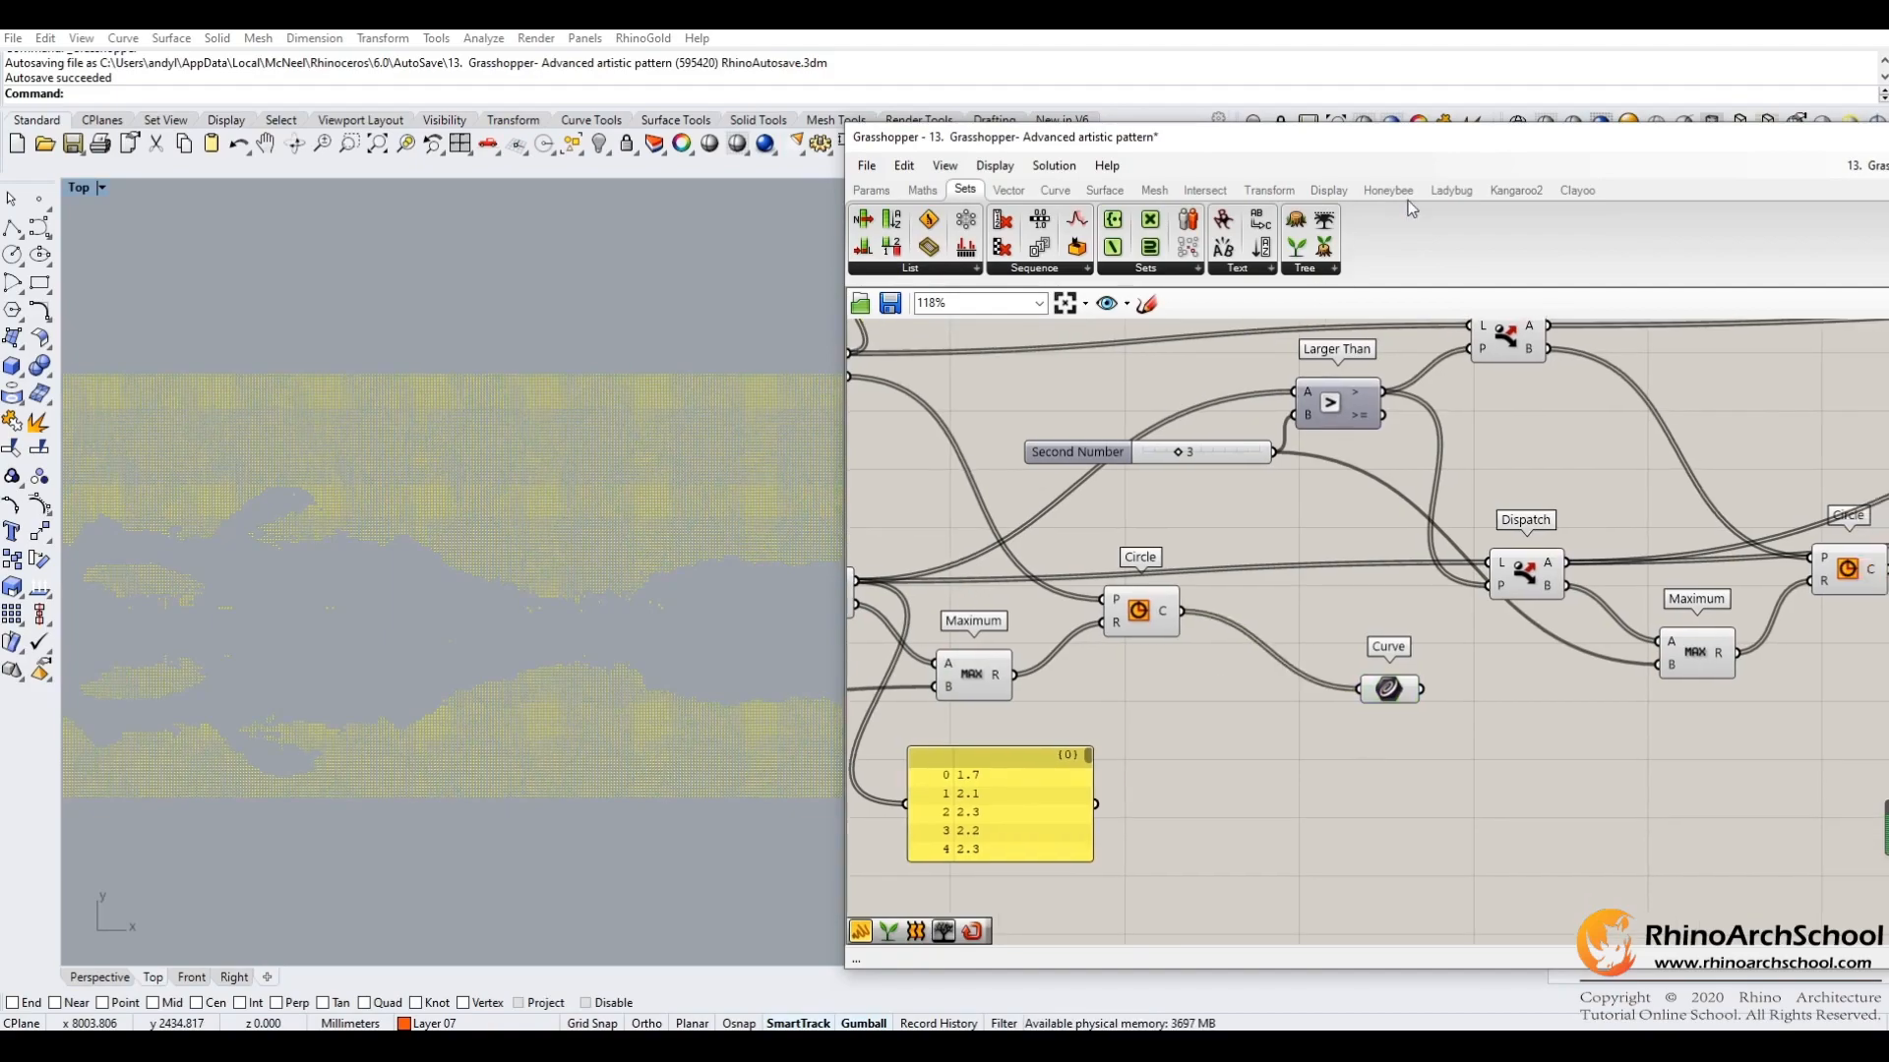
Minimize the Grasshopper window and toggle layer 01's visibility off and on in Rhino to check the baked circles.
{"action": "left_click", "coordinate": [744, 274]}
{"action": "left_click_drag", "start_coordinate": [1170, 144], "coordinate": [756, 152]}
{"action": "left_click", "coordinate": [1555, 145]}
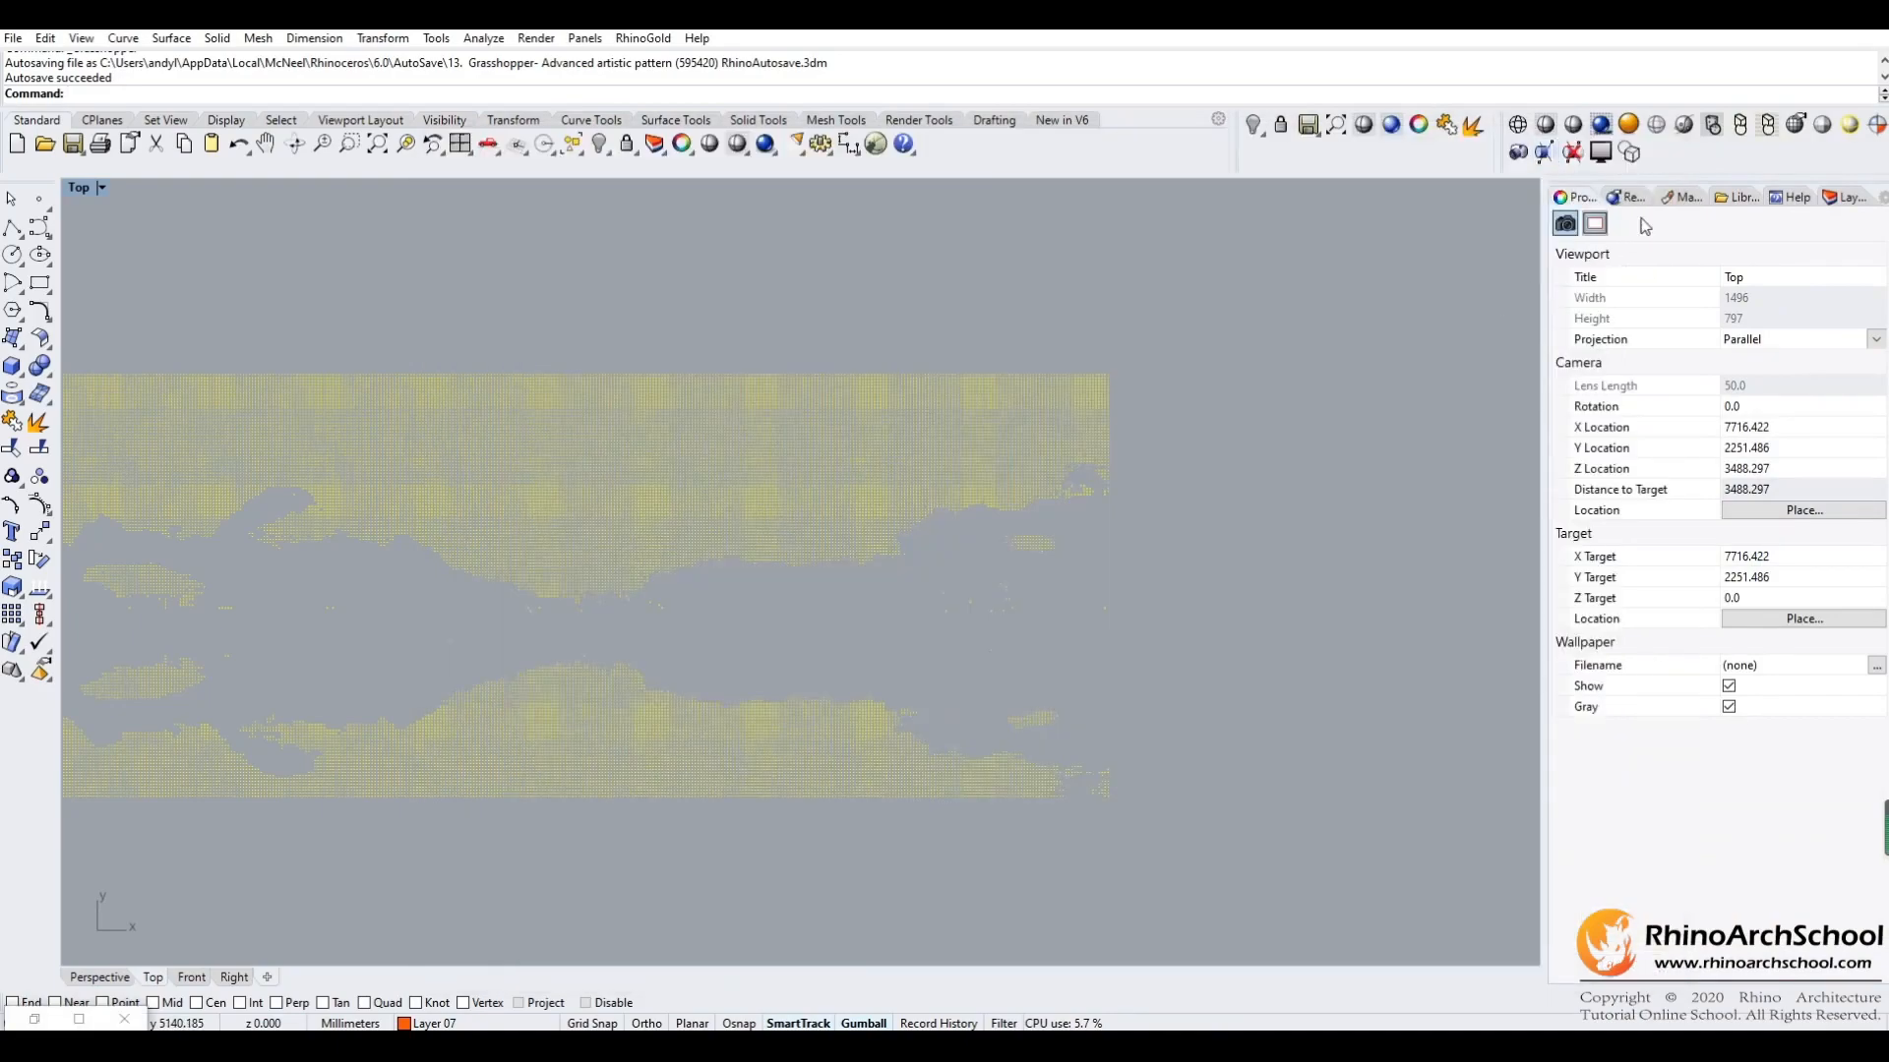
{"action": "left_click", "coordinate": [1842, 200]}
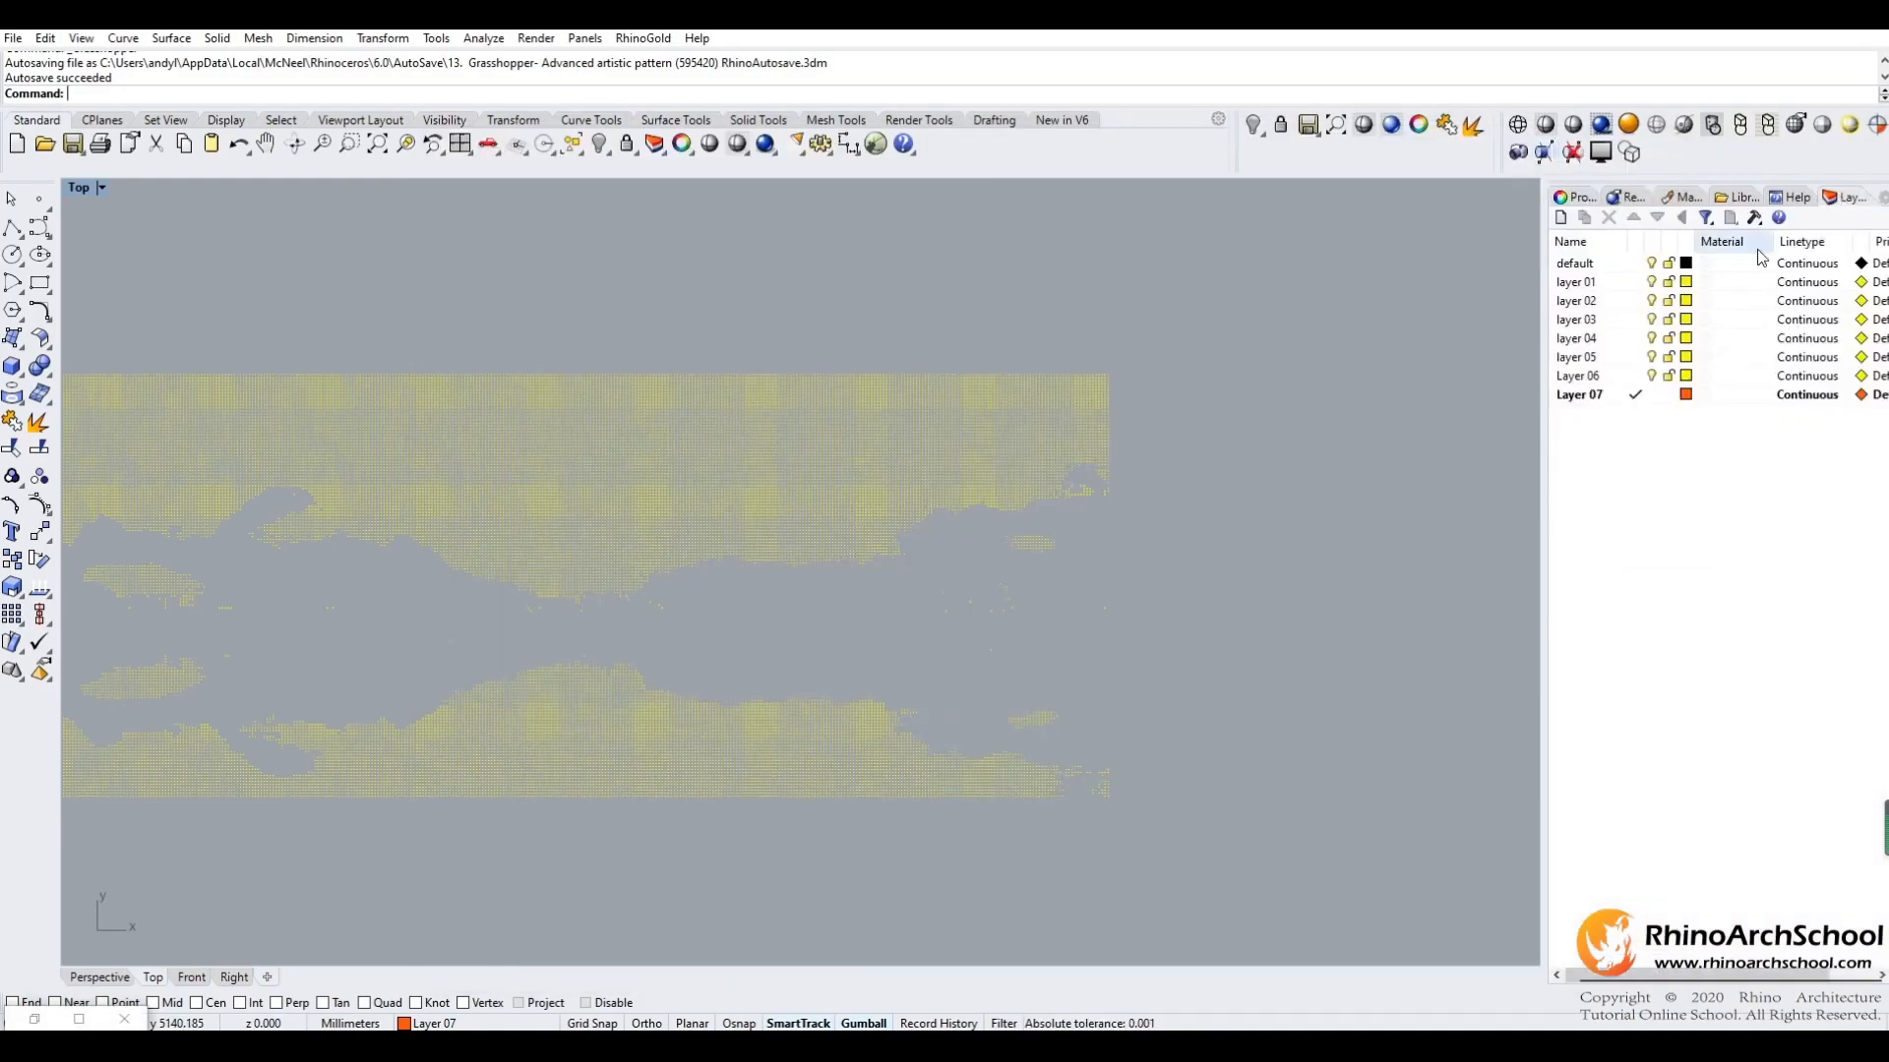
{"action": "left_click", "coordinate": [1655, 283]}
{"action": "left_click", "coordinate": [1655, 283]}
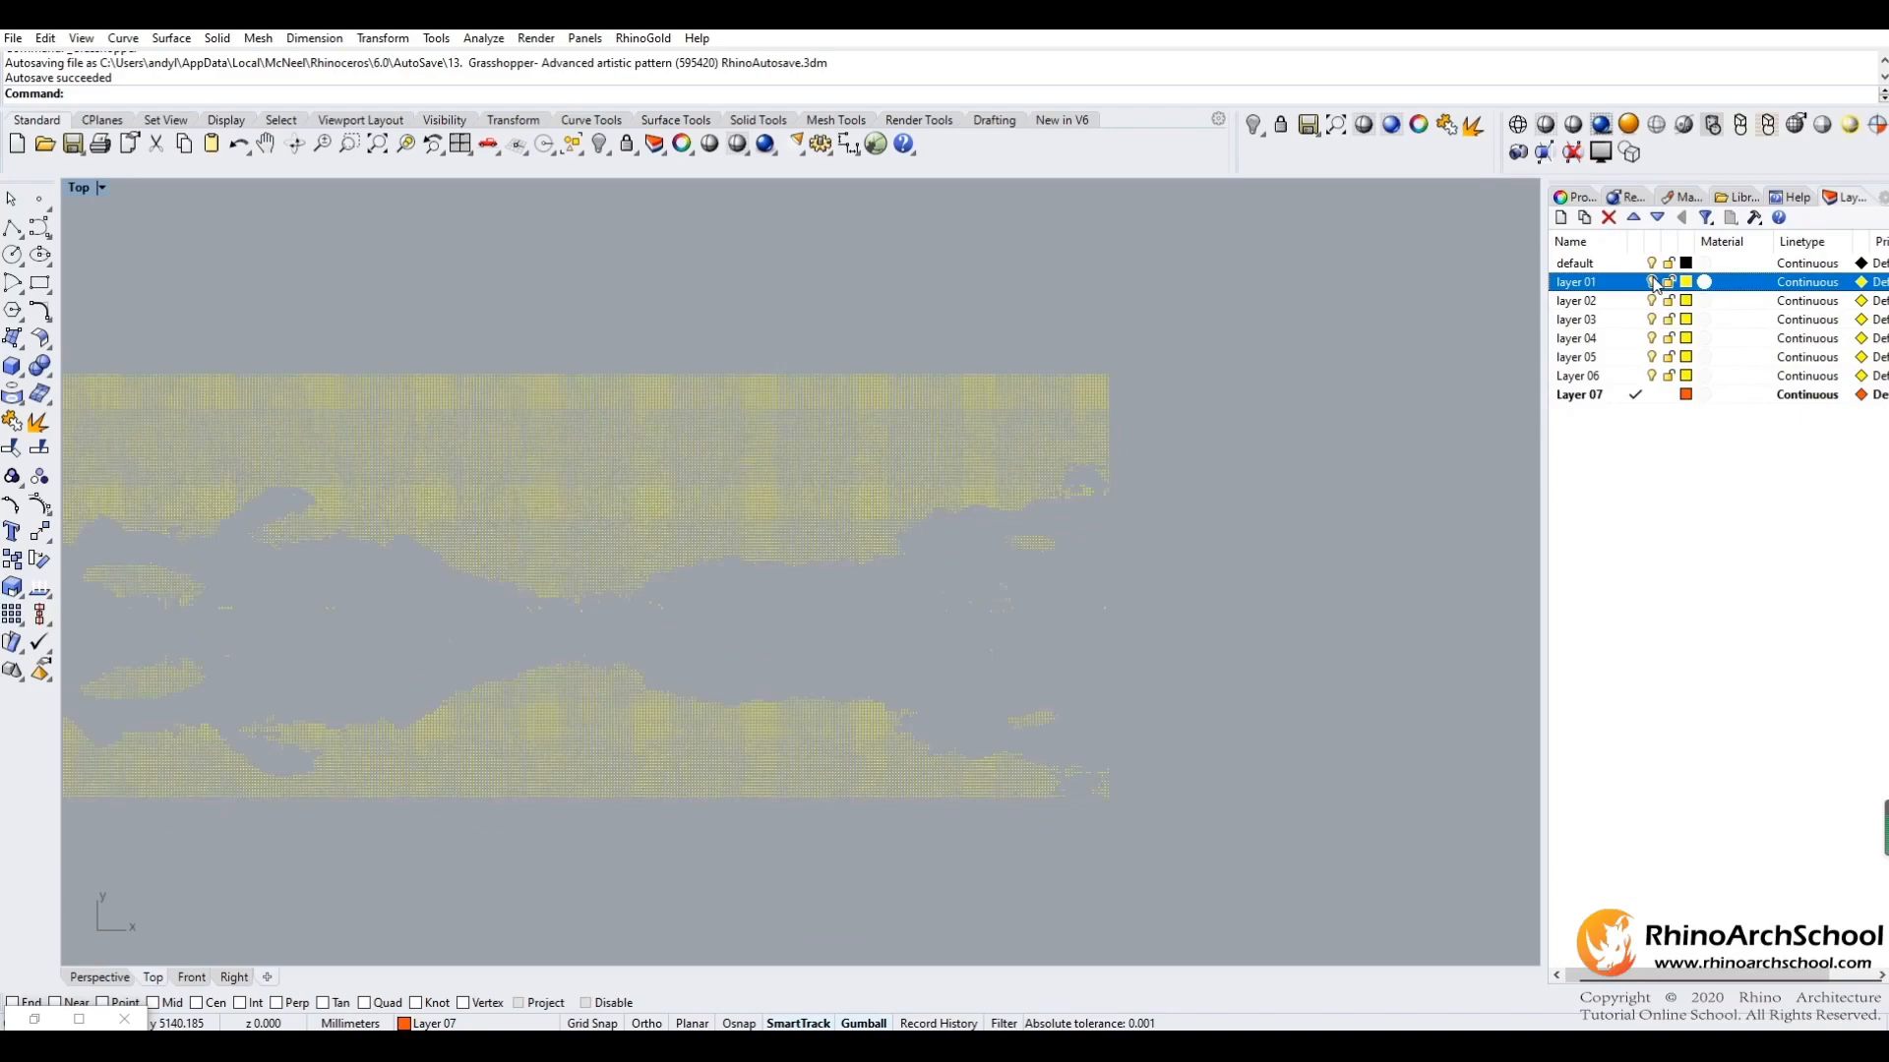
{"action": "left_click", "coordinate": [1655, 283]}
{"action": "left_click", "coordinate": [1654, 283]}
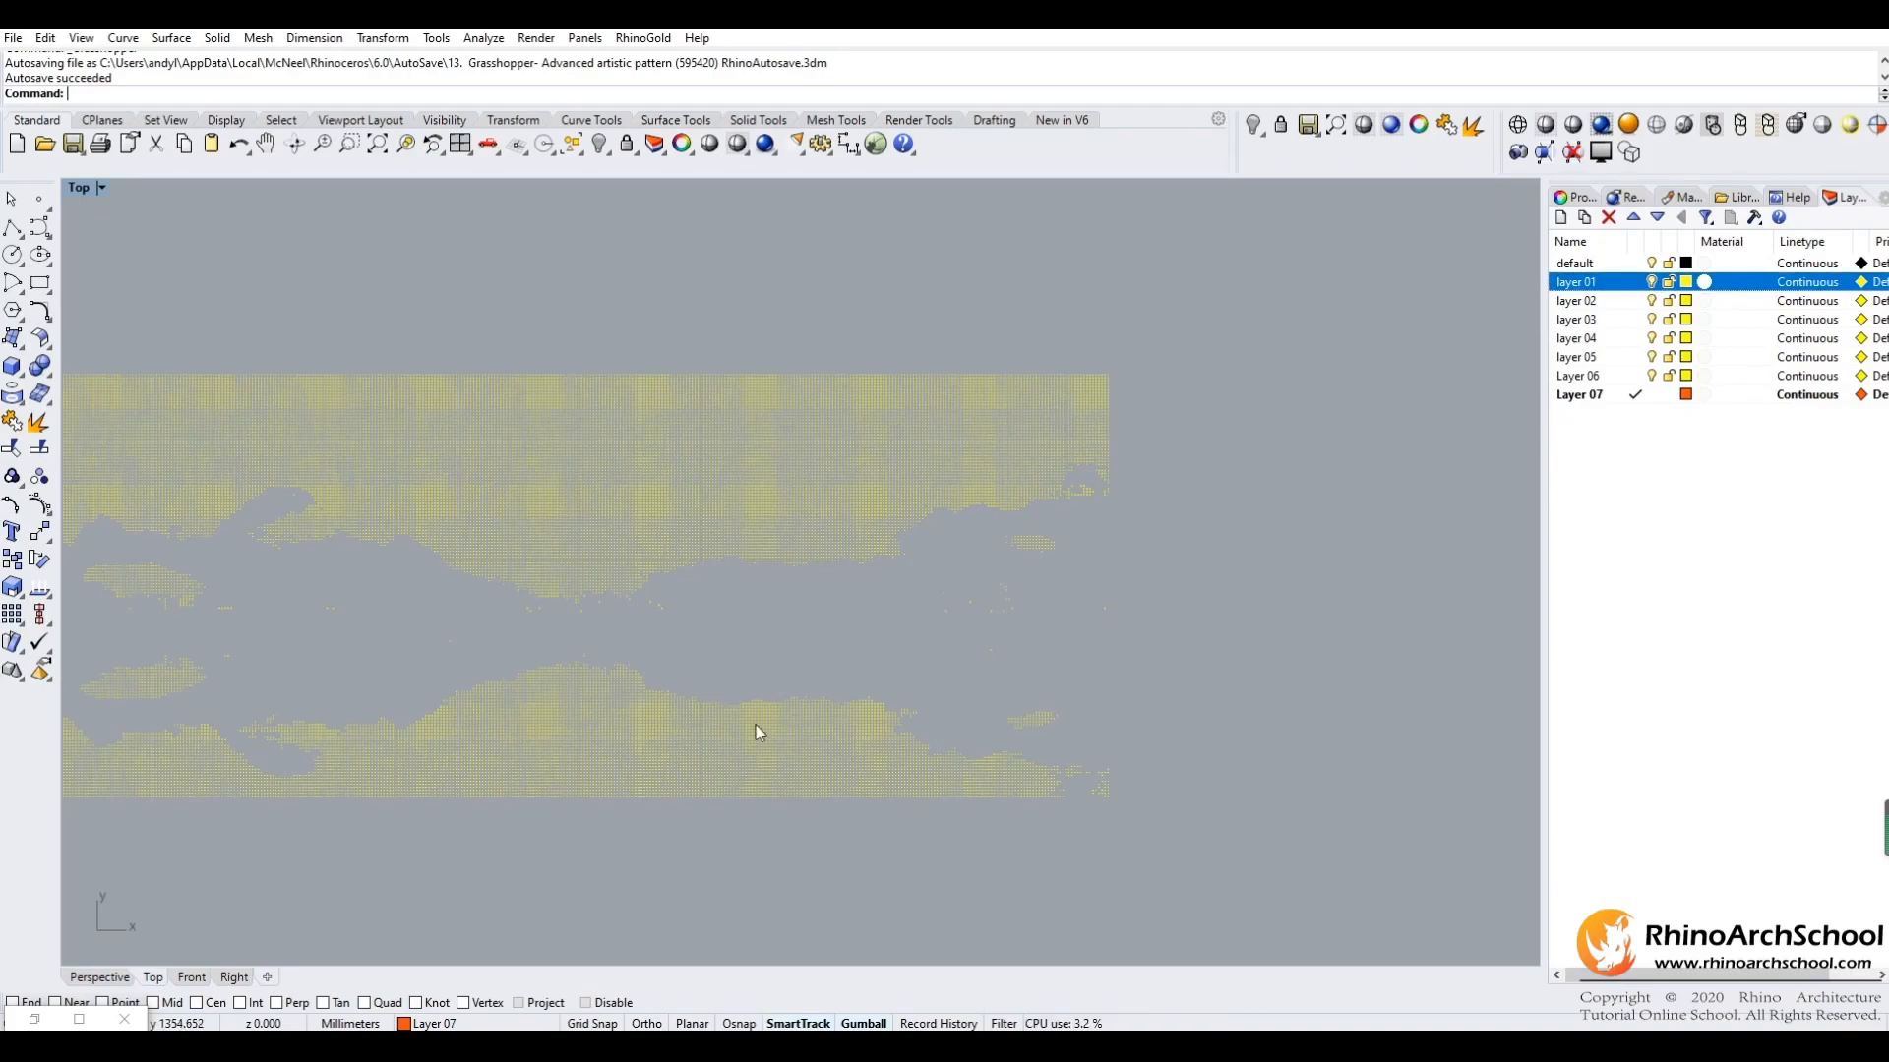
Return to the Grasshopper definition and review the first Larger Than and Dispatch components.
{"action": "left_click", "coordinate": [875, 144]}
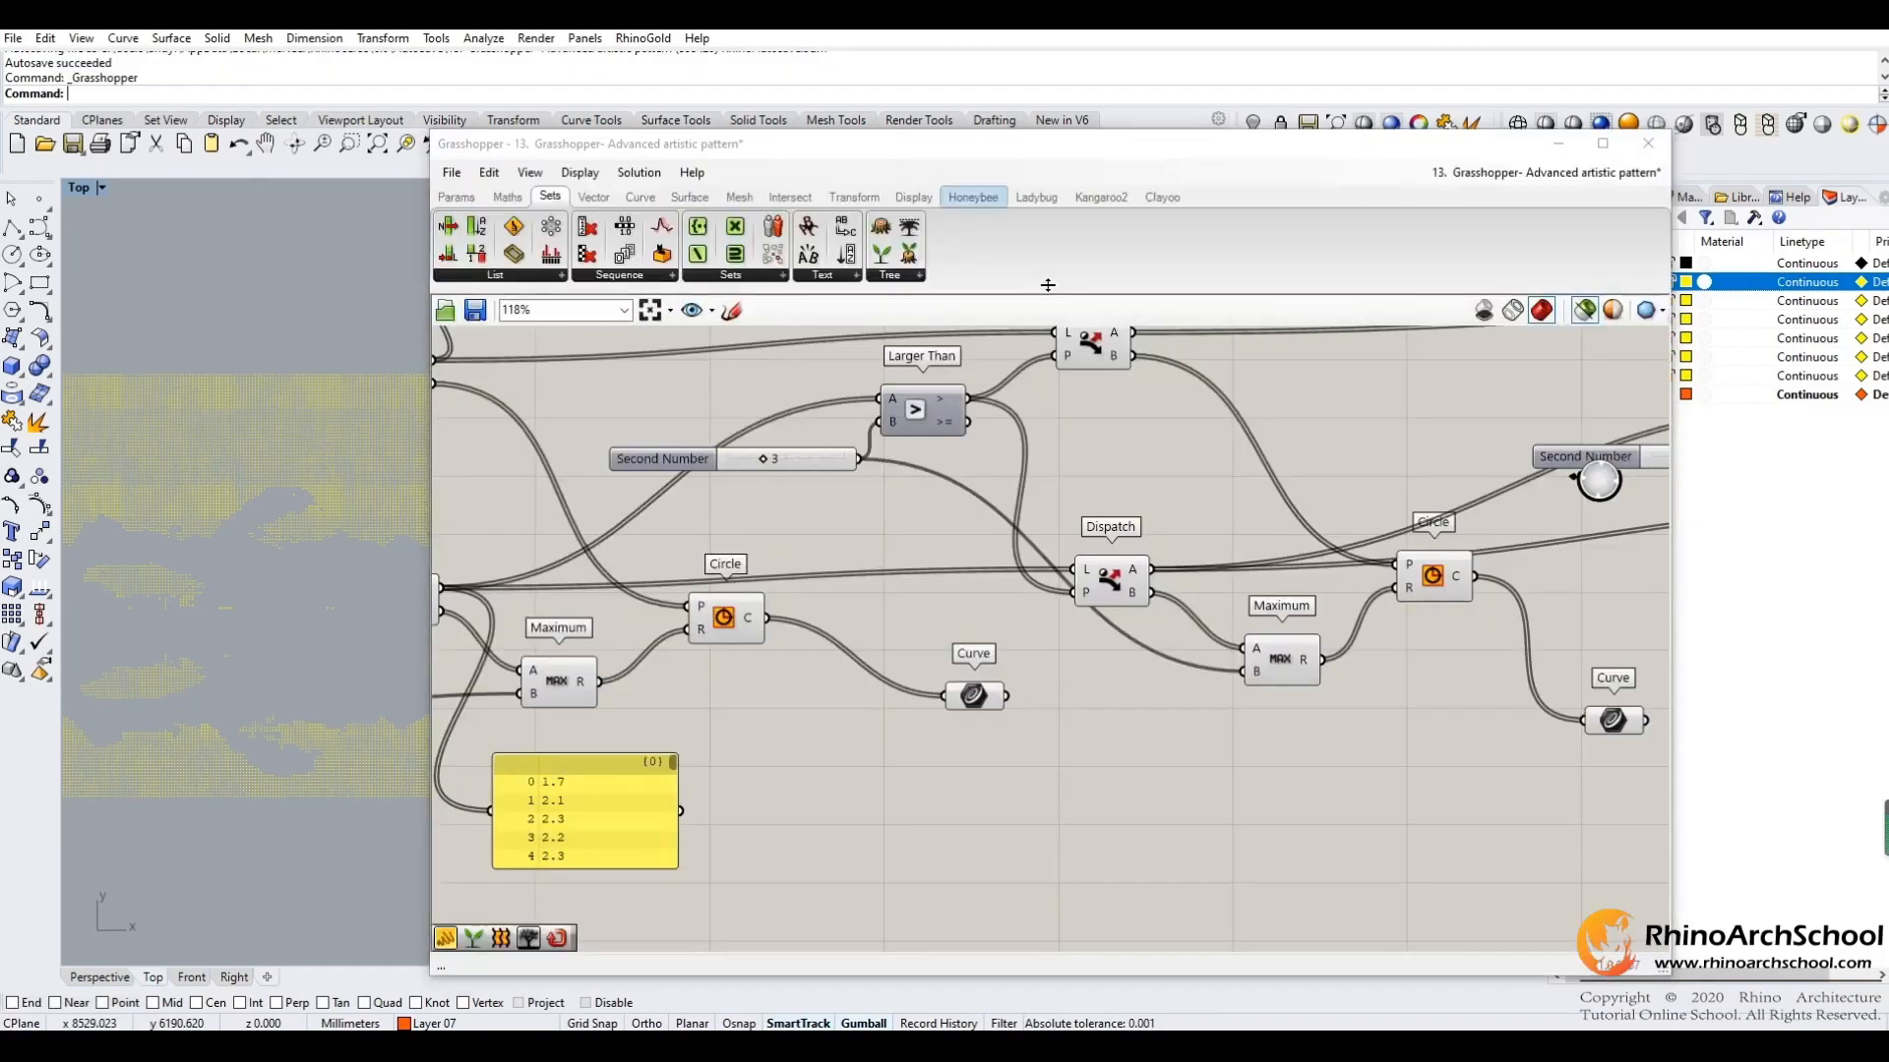
{"action": "scroll", "coordinate": [1119, 636], "scroll_direction": "up", "scroll_amount": 1}
{"action": "right_click_drag", "start_coordinate": [1269, 708], "coordinate": [1160, 707]}
{"action": "right_click_drag", "start_coordinate": [553, 554], "coordinate": [1247, 598]}
{"action": "right_click_drag", "start_coordinate": [1116, 593], "coordinate": [1214, 510]}
{"action": "left_click_drag", "start_coordinate": [769, 804], "coordinate": [1297, 358]}
{"action": "left_click", "coordinate": [1098, 497]}
{"action": "right_click_drag", "start_coordinate": [1358, 547], "coordinate": [686, 618]}
Rename the slider with value 3 that feeds the second Larger Than component as "2nd radius".
{"action": "right_click_drag", "start_coordinate": [927, 646], "coordinate": [1024, 498]}
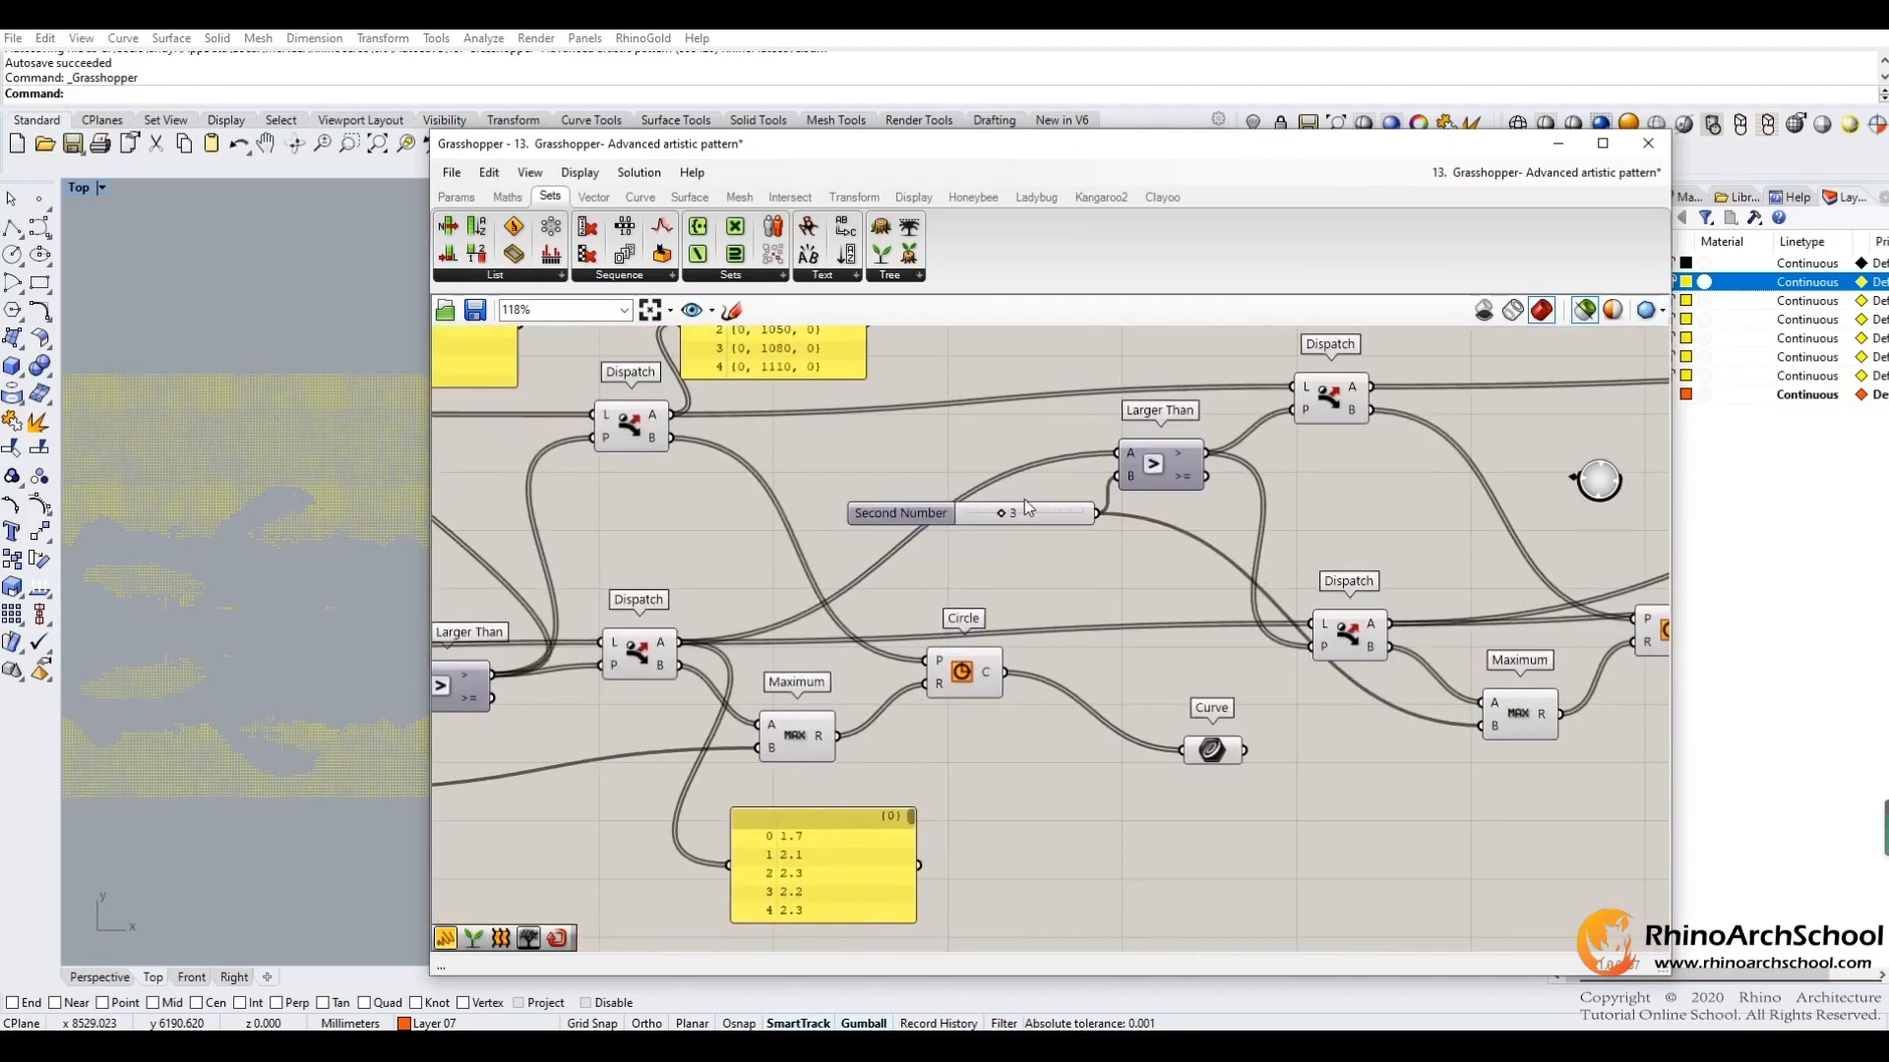
{"action": "scroll", "coordinate": [1010, 499], "scroll_direction": "up", "scroll_amount": 4}
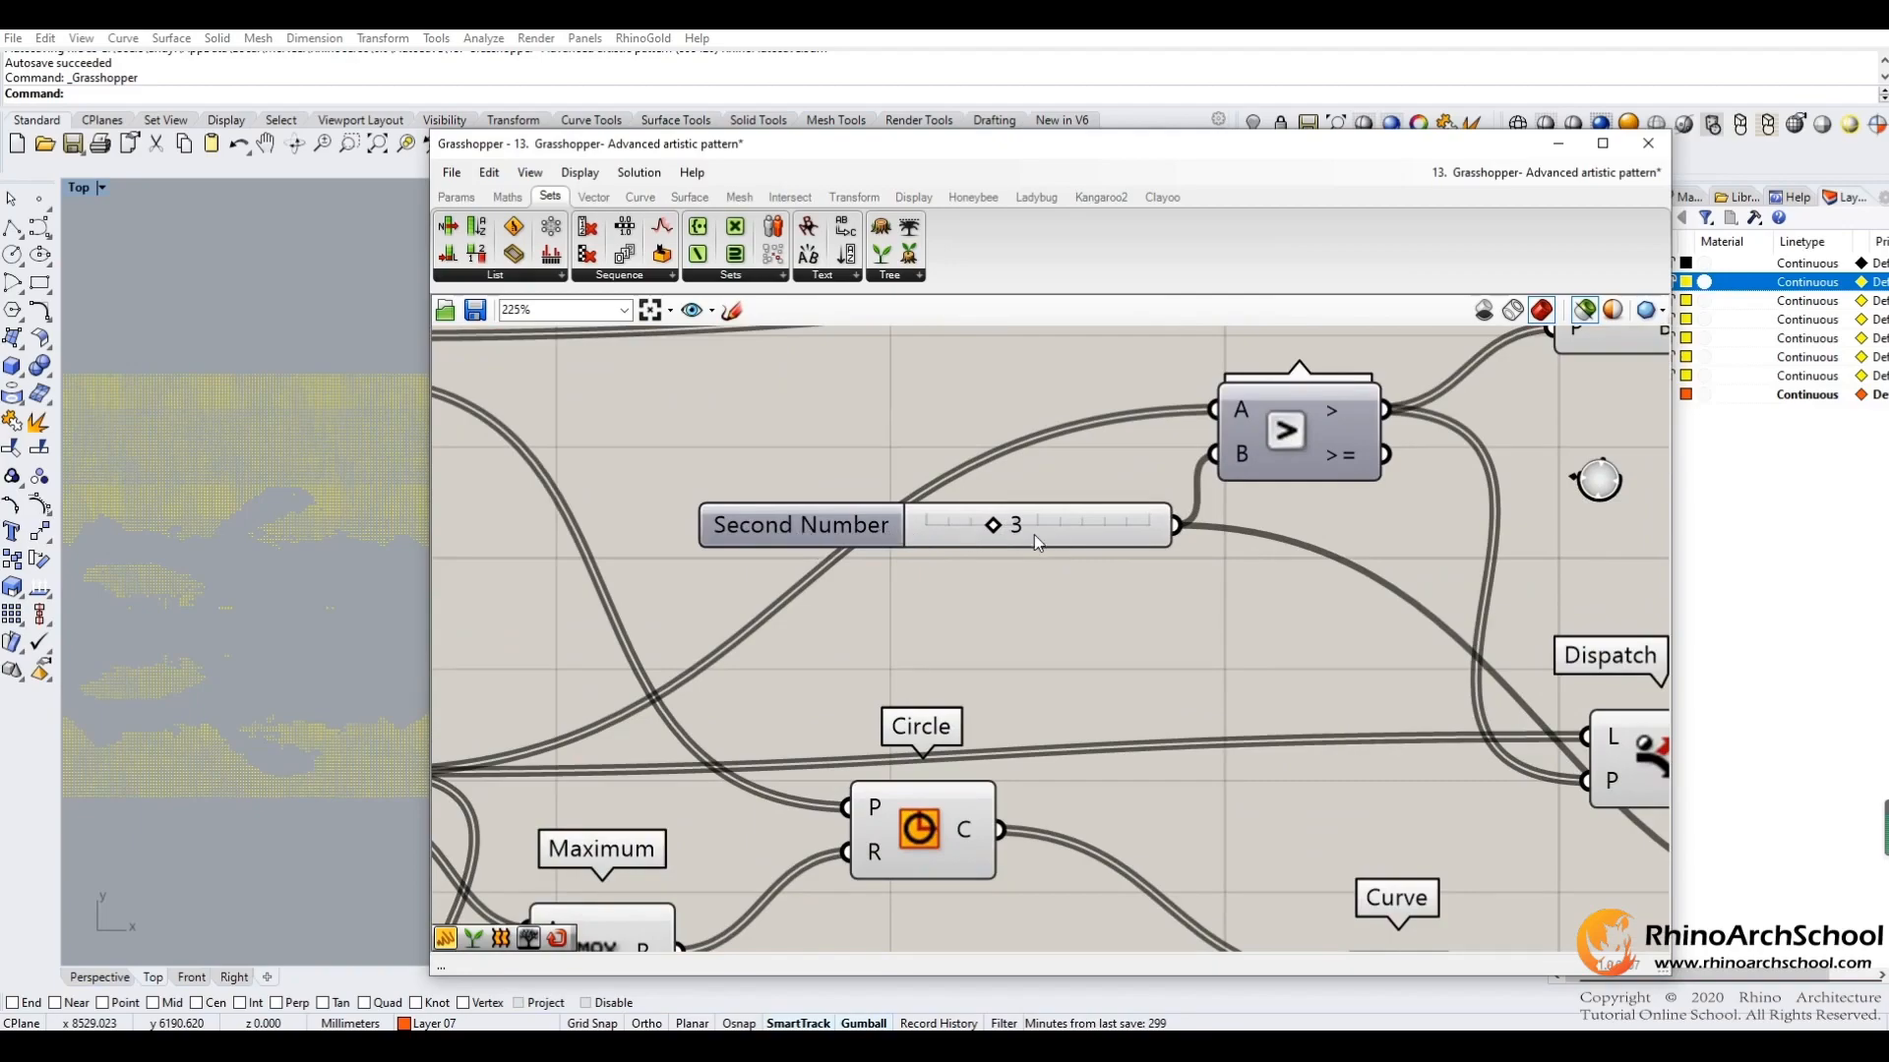
{"action": "double_click", "coordinate": [834, 521]}
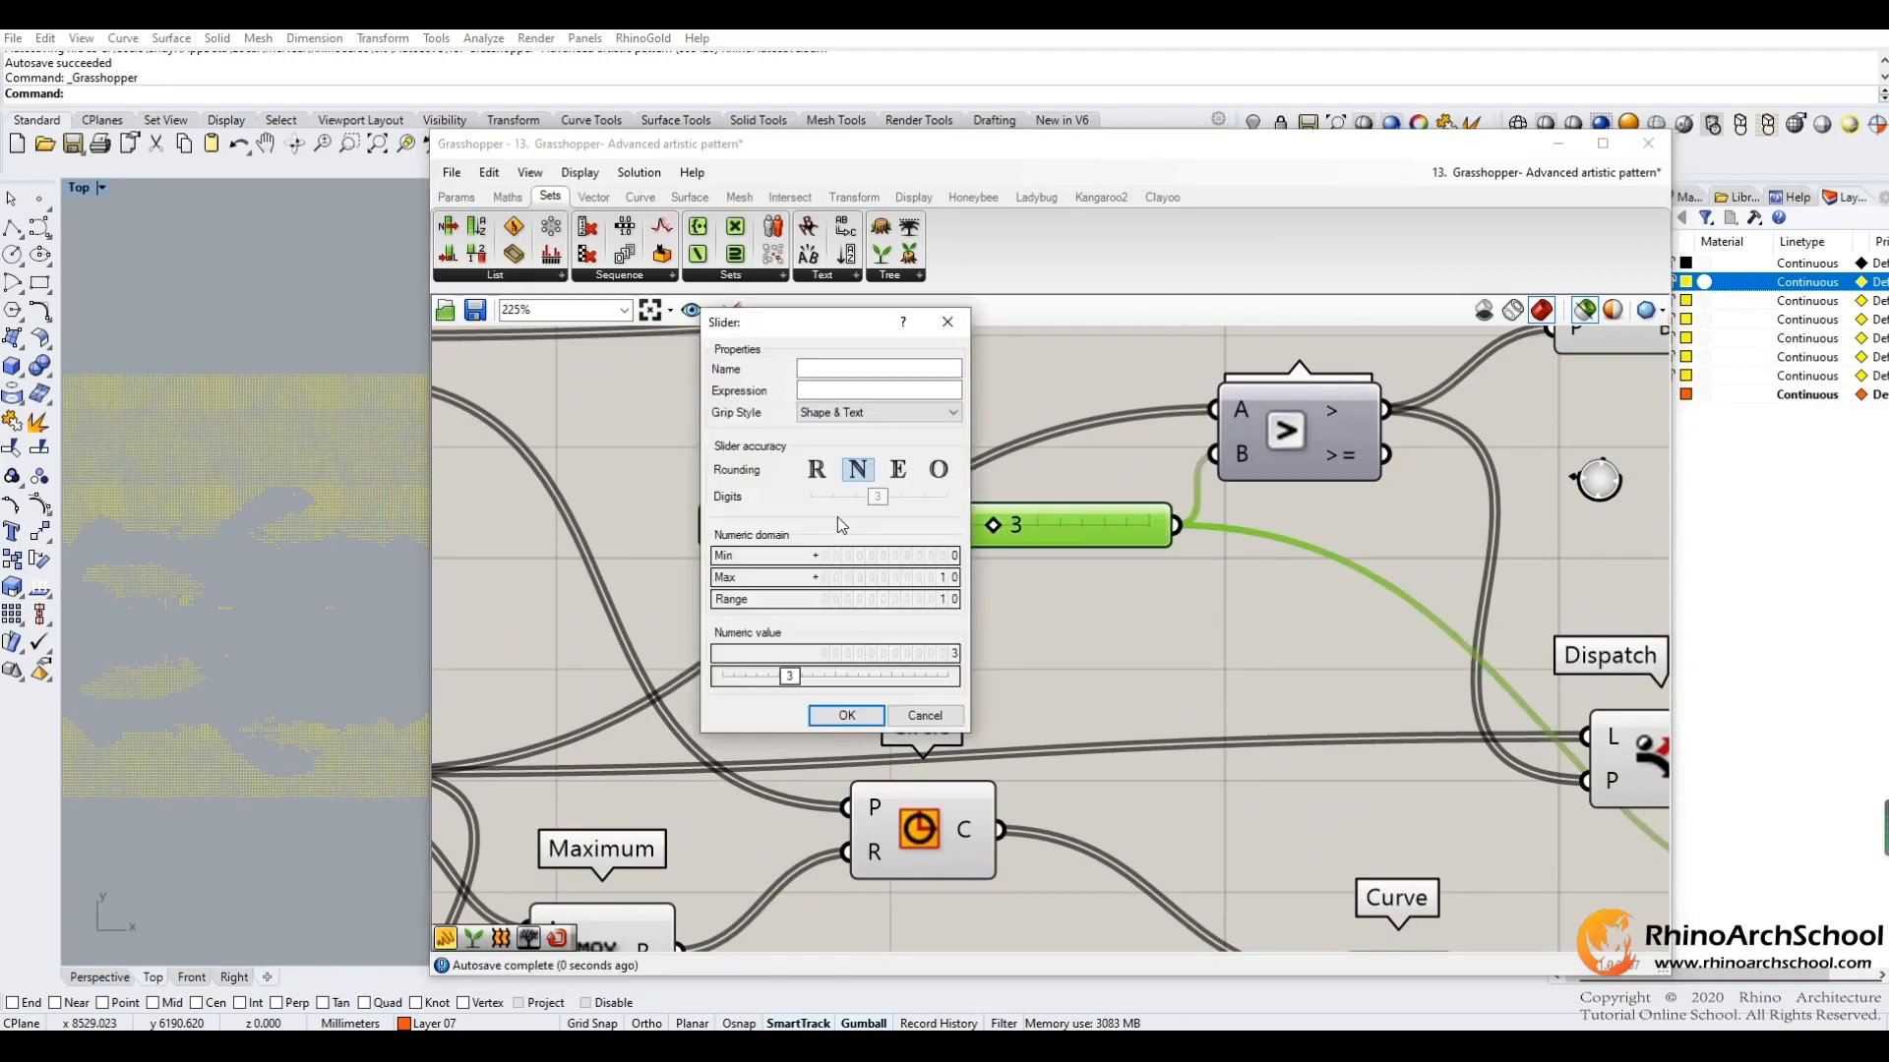
{"action": "left_click", "coordinate": [852, 369]}
{"action": "type", "text": "2nd radius"}
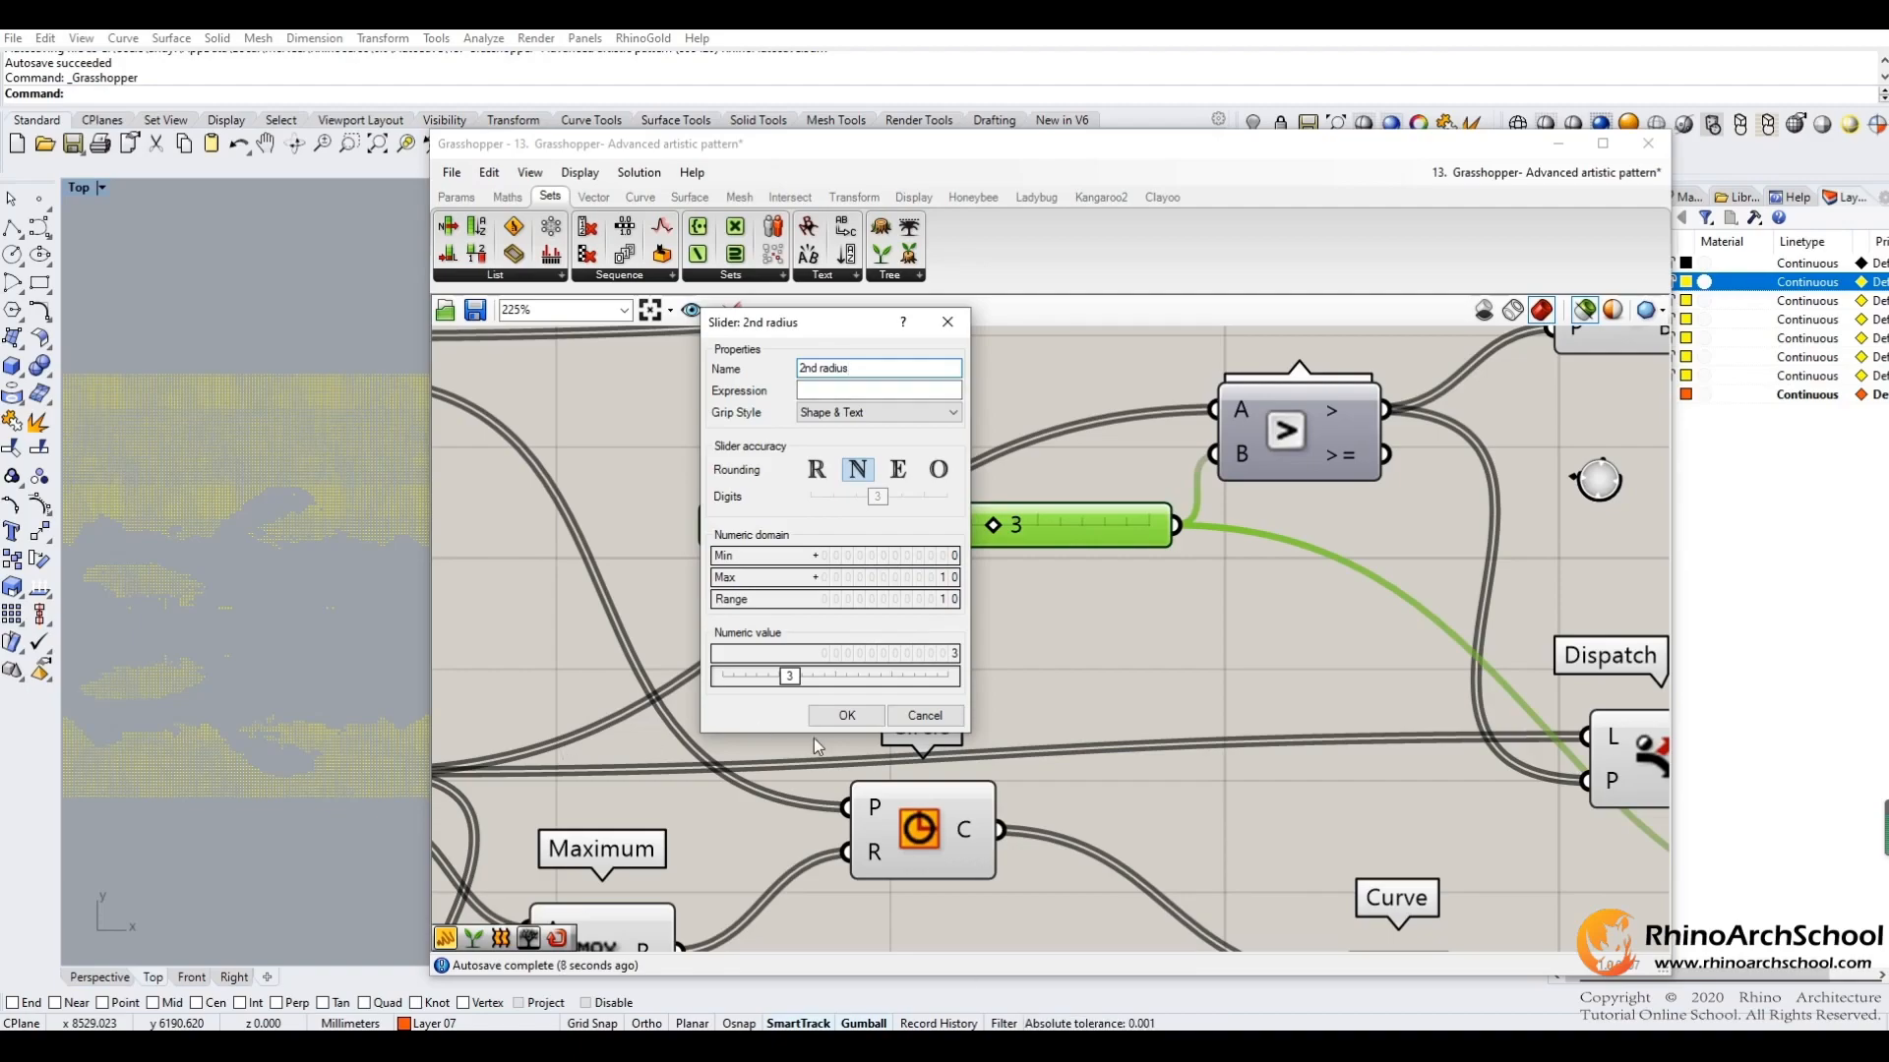
{"action": "left_click", "coordinate": [847, 716]}
{"action": "scroll", "coordinate": [1185, 654], "scroll_direction": "down", "scroll_amount": 5}
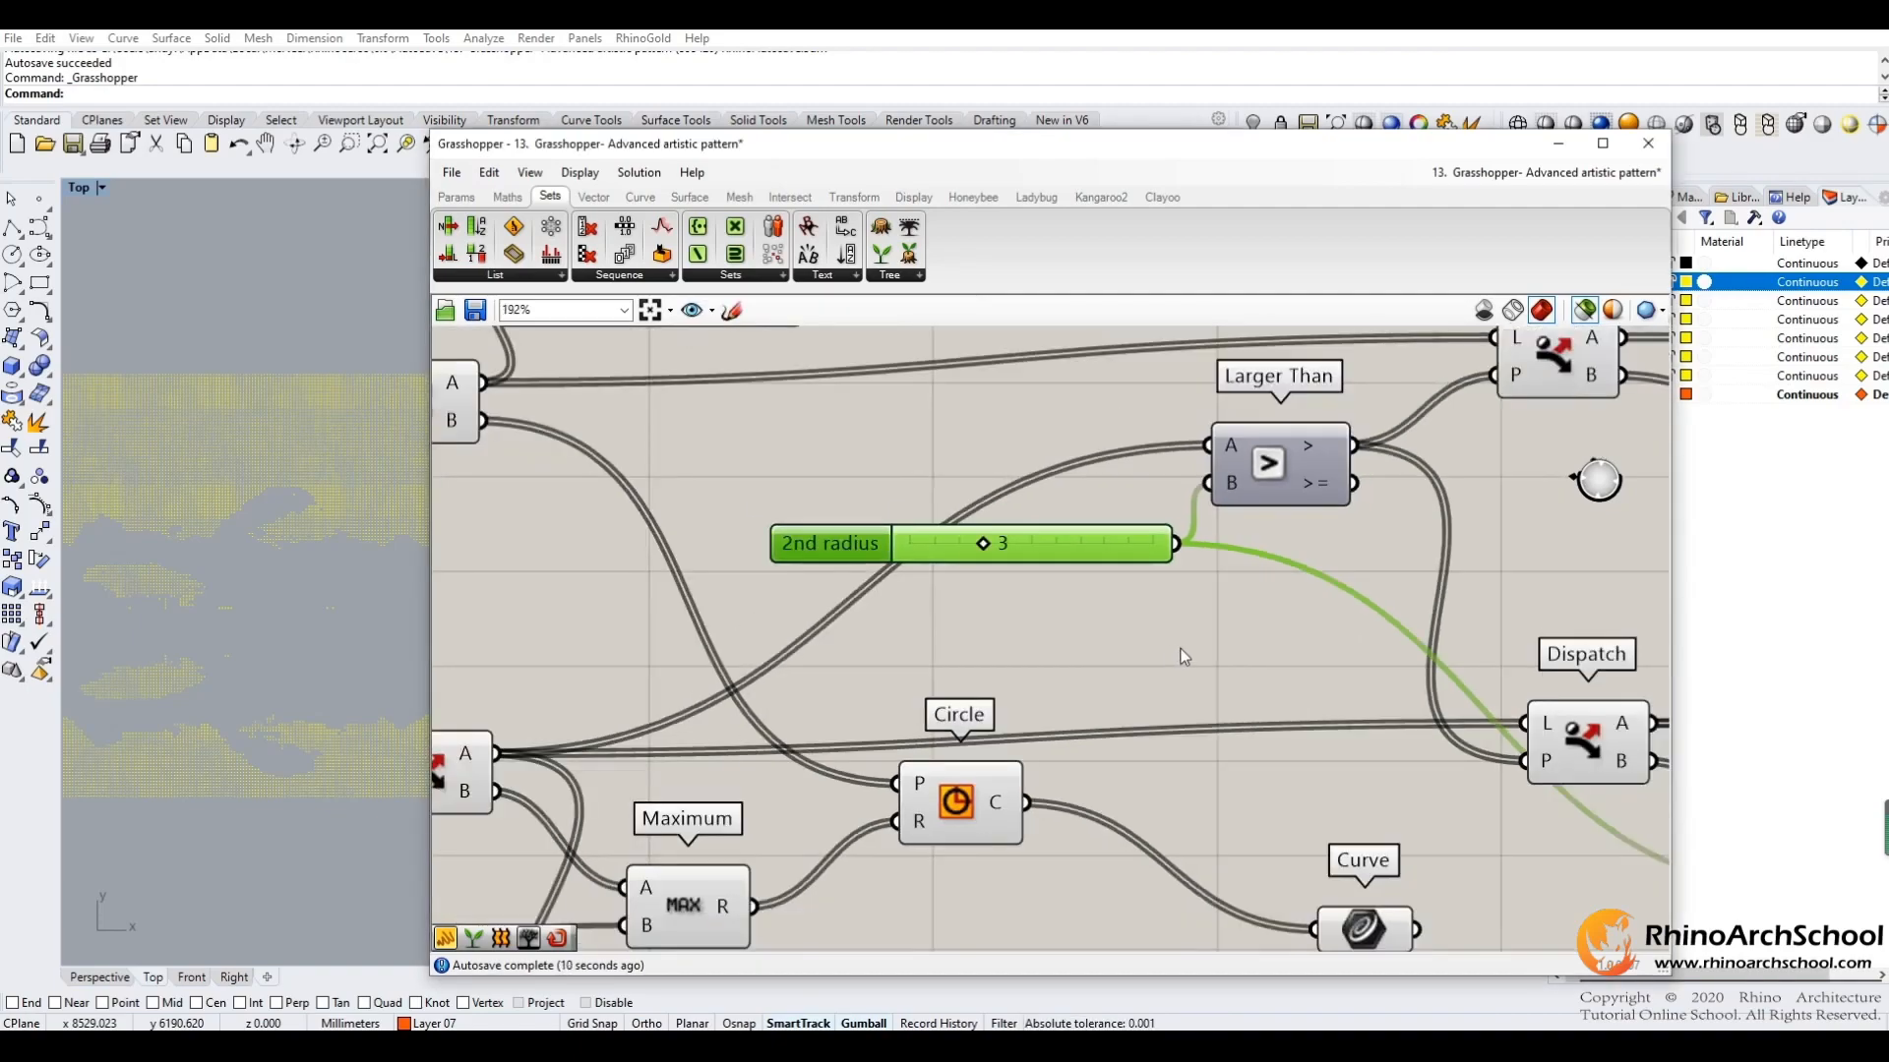
Preview the second Circle component's output and bake its Curve parameter onto layer 02.
{"action": "right_click_drag", "start_coordinate": [1045, 679], "coordinate": [920, 590]}
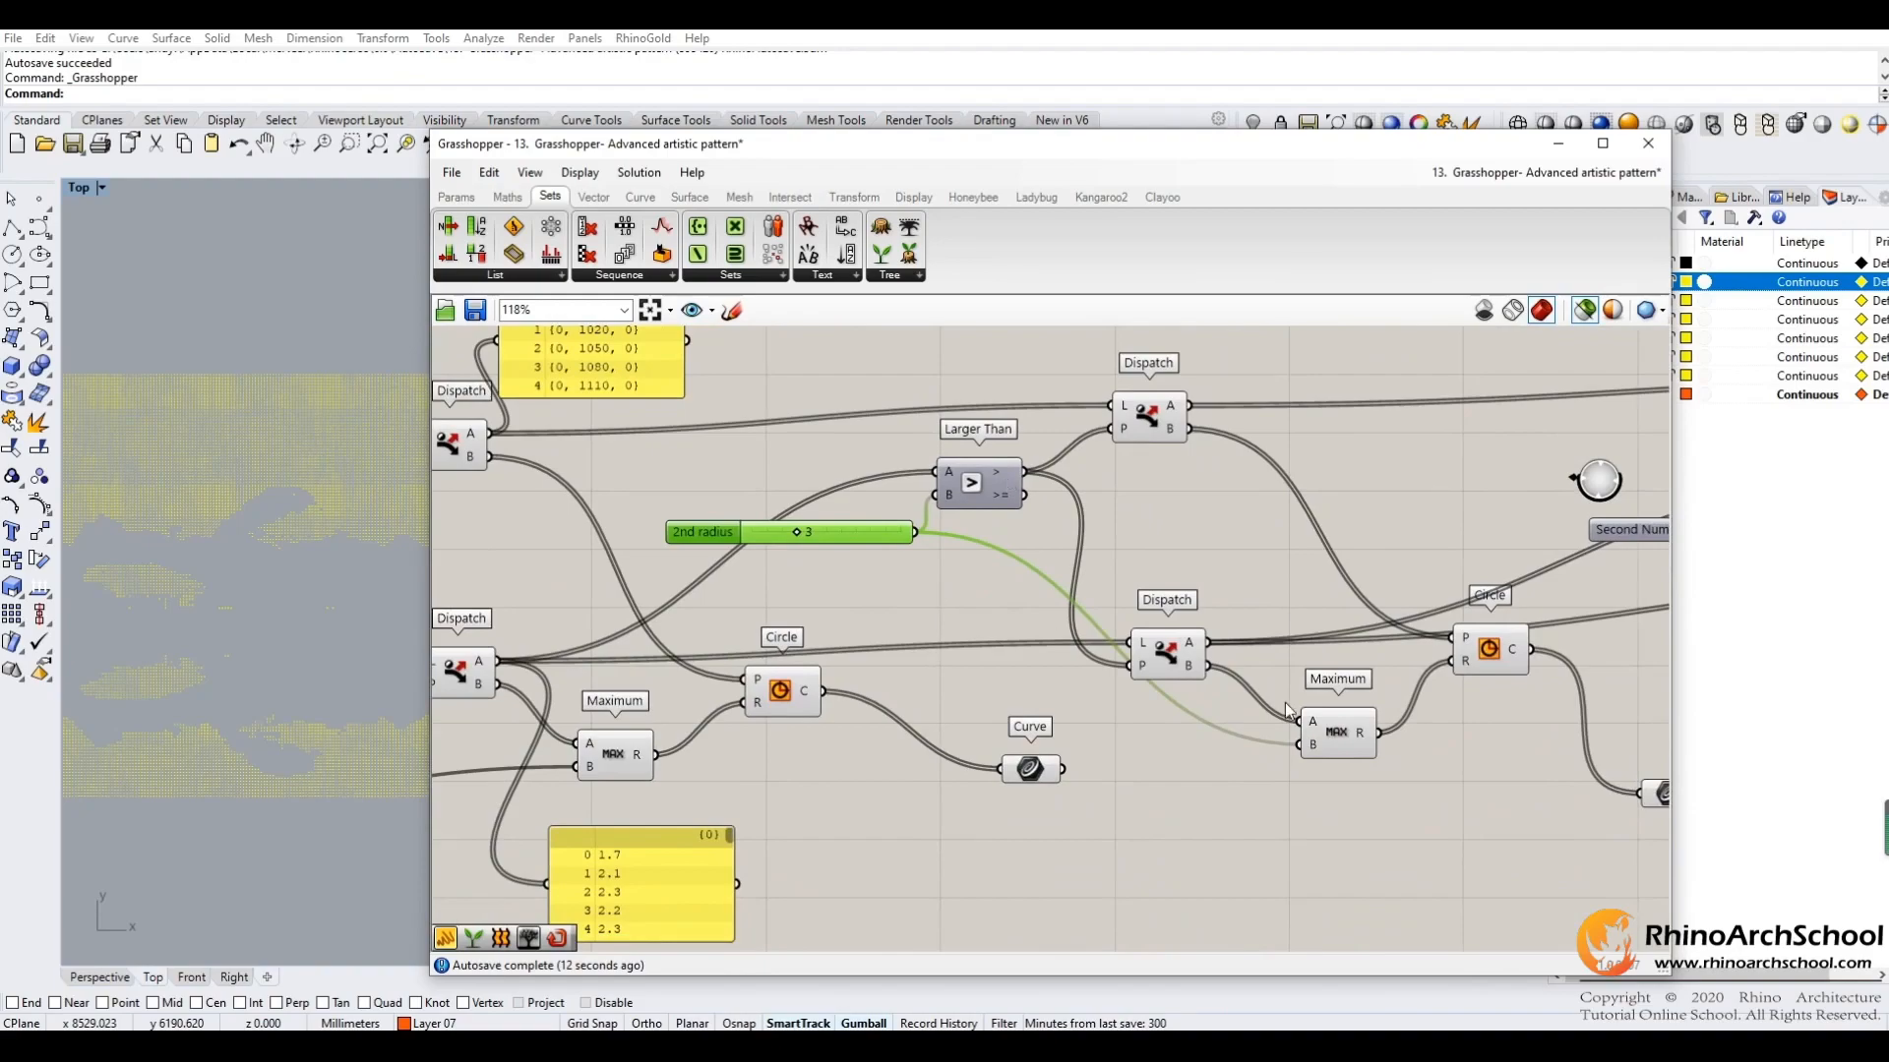
{"action": "right_click_drag", "start_coordinate": [1226, 601], "coordinate": [1047, 570]}
{"action": "left_click", "coordinate": [1309, 623]}
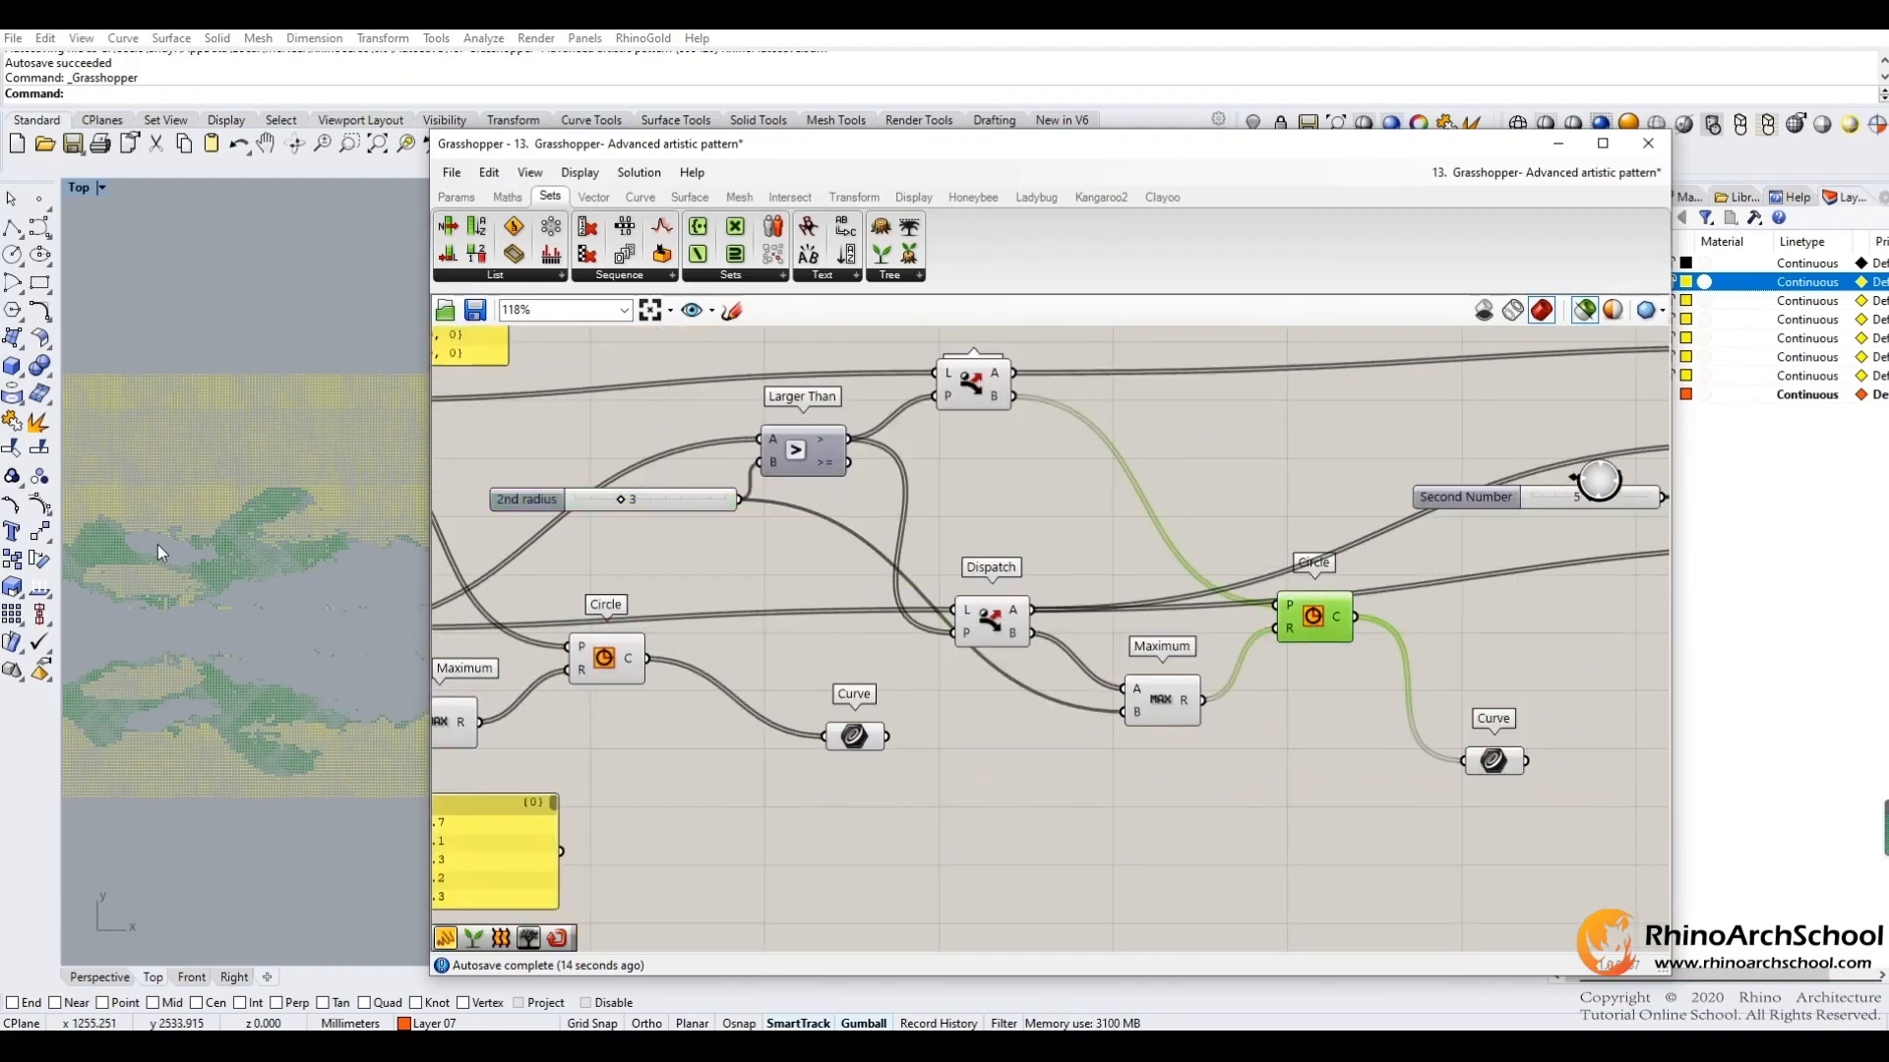
{"action": "right_click", "coordinate": [1495, 764]}
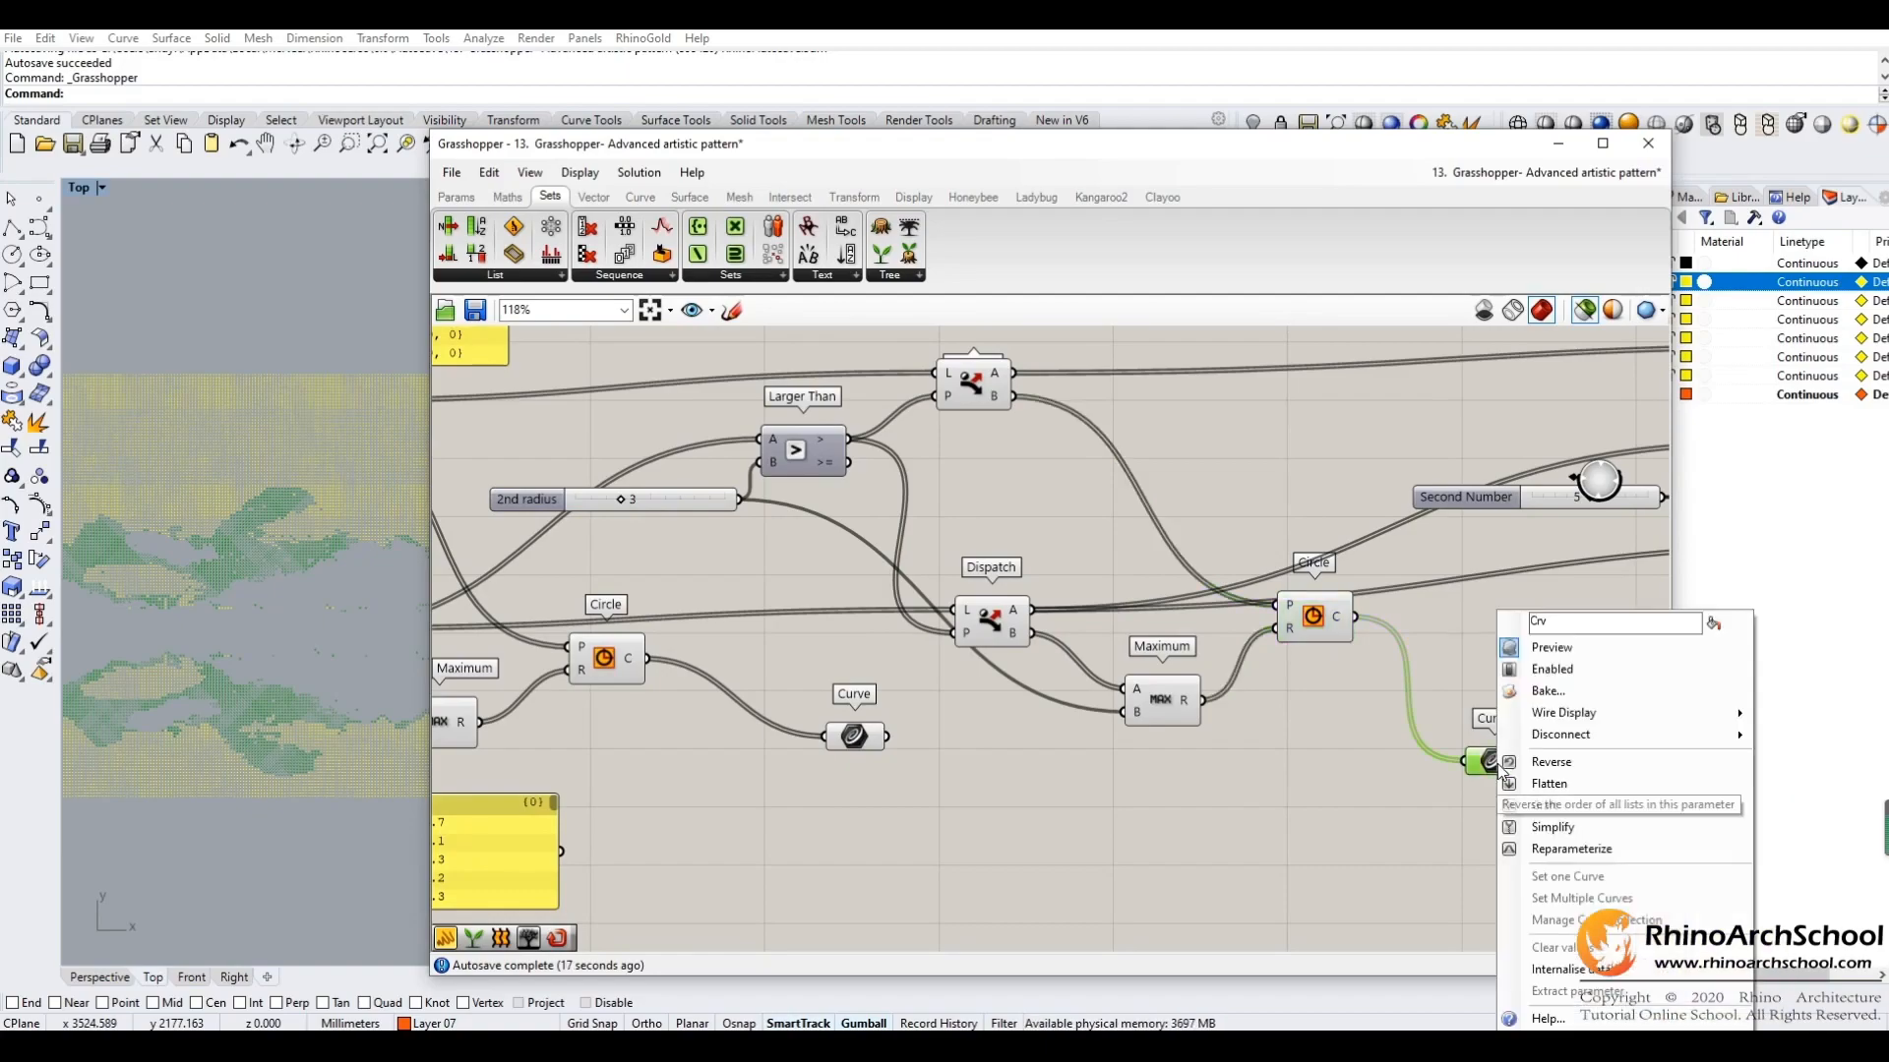
{"action": "left_click", "coordinate": [1590, 688]}
{"action": "left_click", "coordinate": [1621, 587]}
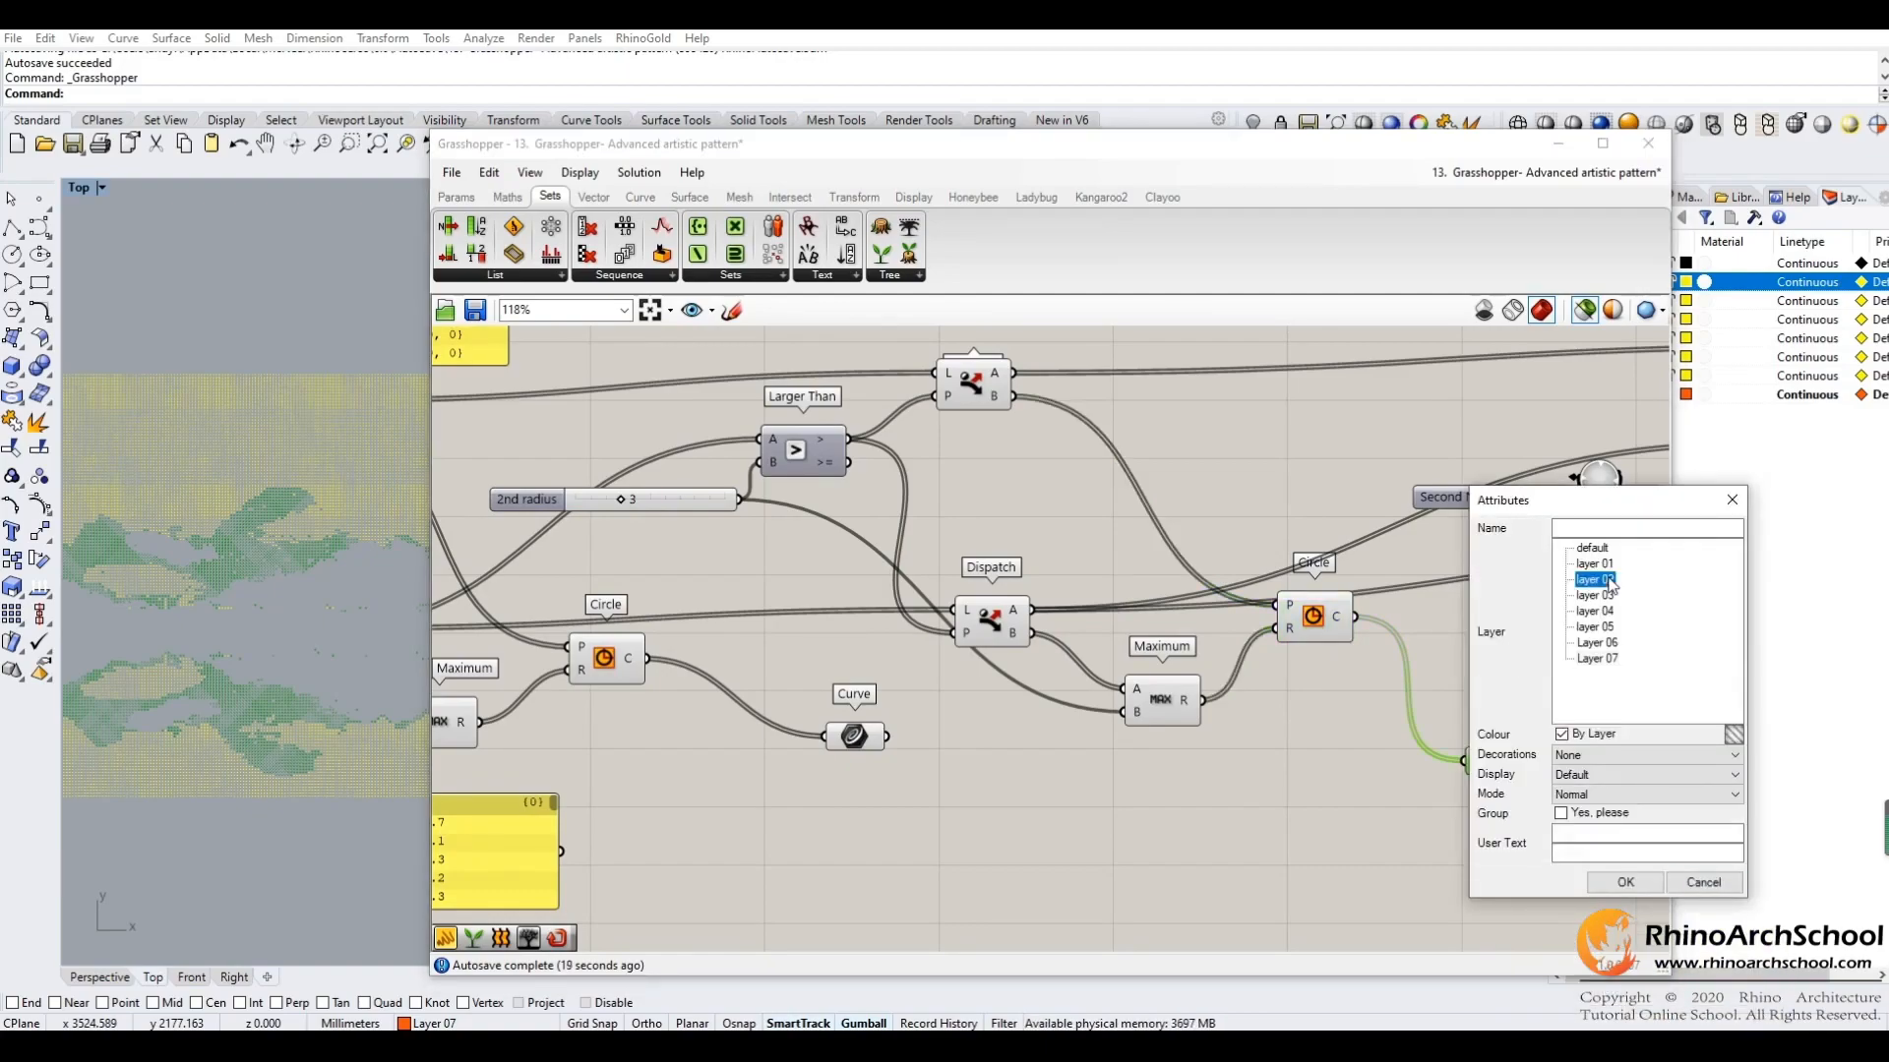
{"action": "left_click", "coordinate": [1629, 885]}
{"action": "left_click", "coordinate": [1313, 803]}
Rename the slider with value 5 that feeds the third Larger Than component as "3rd radius".
{"action": "right_click_drag", "start_coordinate": [1562, 622], "coordinate": [1131, 659]}
{"action": "scroll", "coordinate": [1131, 661], "scroll_direction": "down", "scroll_amount": 1}
{"action": "right_click_drag", "start_coordinate": [1532, 693], "coordinate": [1201, 690]}
{"action": "scroll", "coordinate": [723, 541], "scroll_direction": "up", "scroll_amount": 3}
{"action": "double_click", "coordinate": [641, 547]}
{"action": "left_click", "coordinate": [661, 389]}
{"action": "type", "text": "3rd radius"}
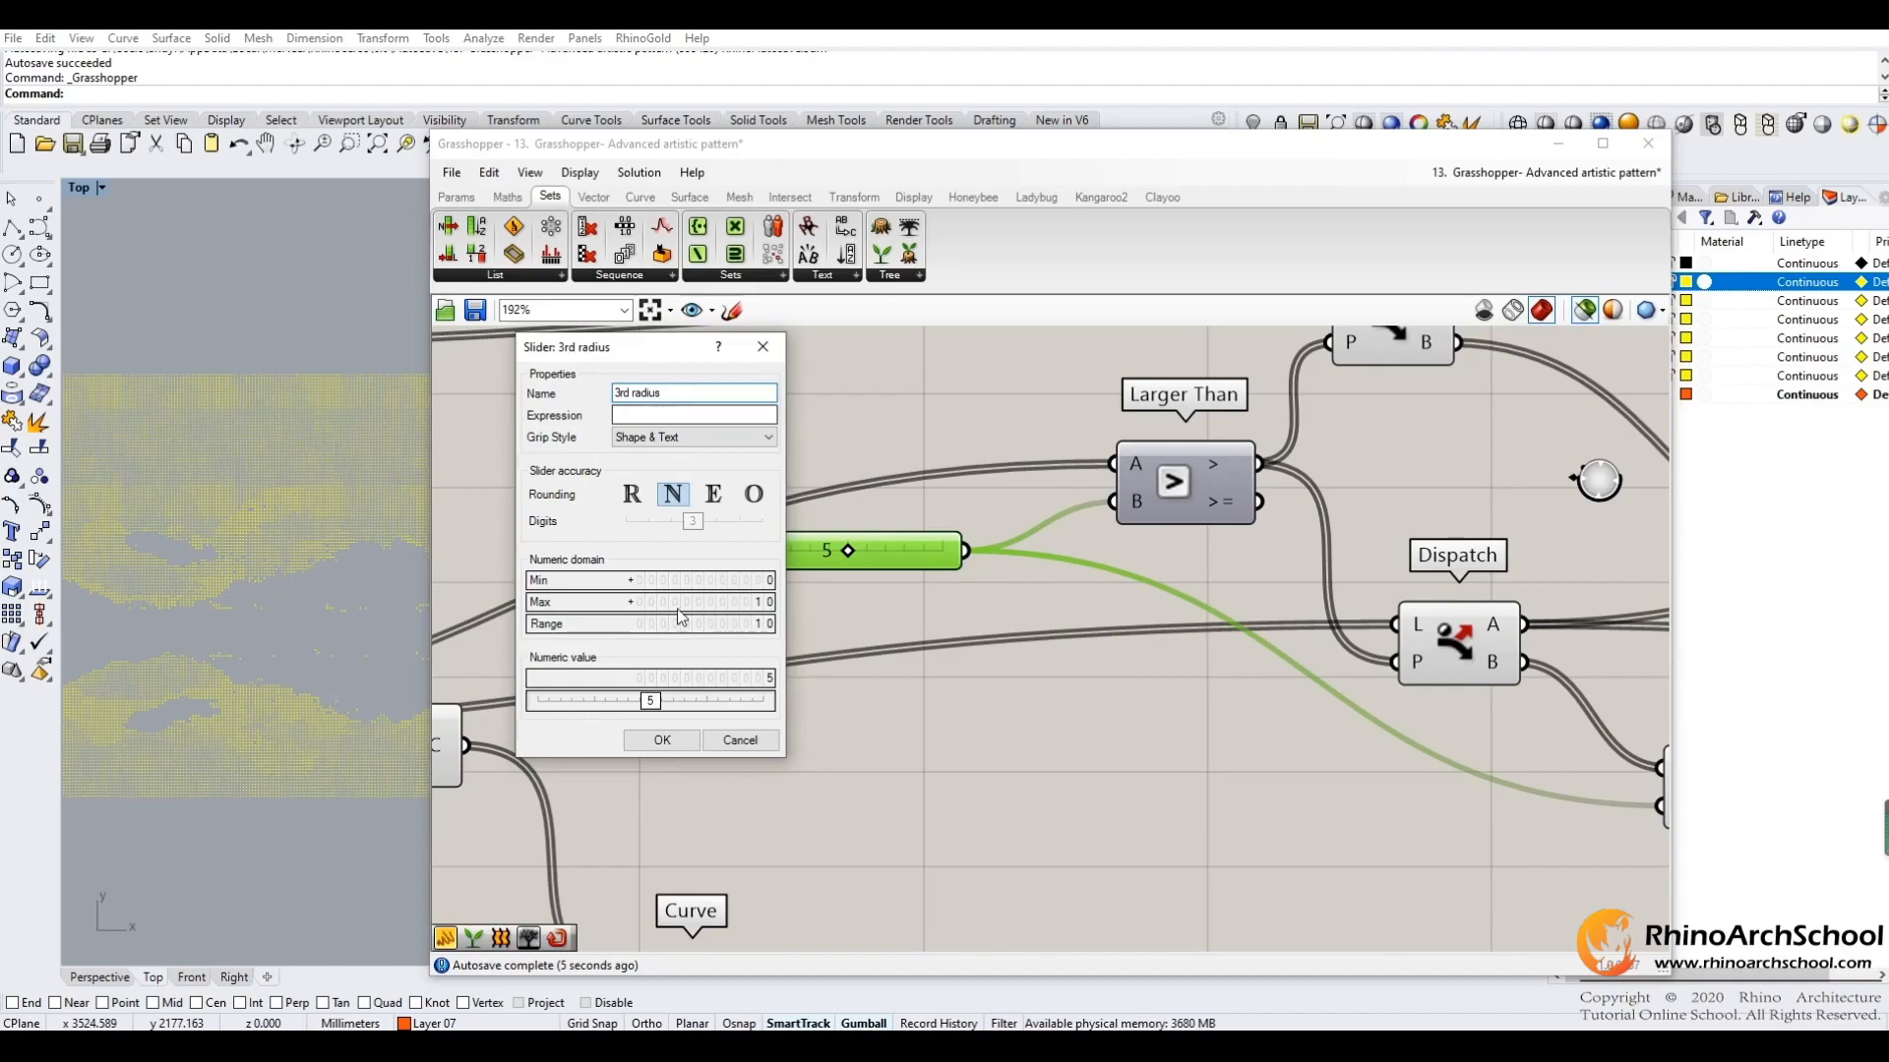
{"action": "left_click", "coordinate": [661, 740]}
{"action": "scroll", "coordinate": [938, 735], "scroll_direction": "down", "scroll_amount": 3}
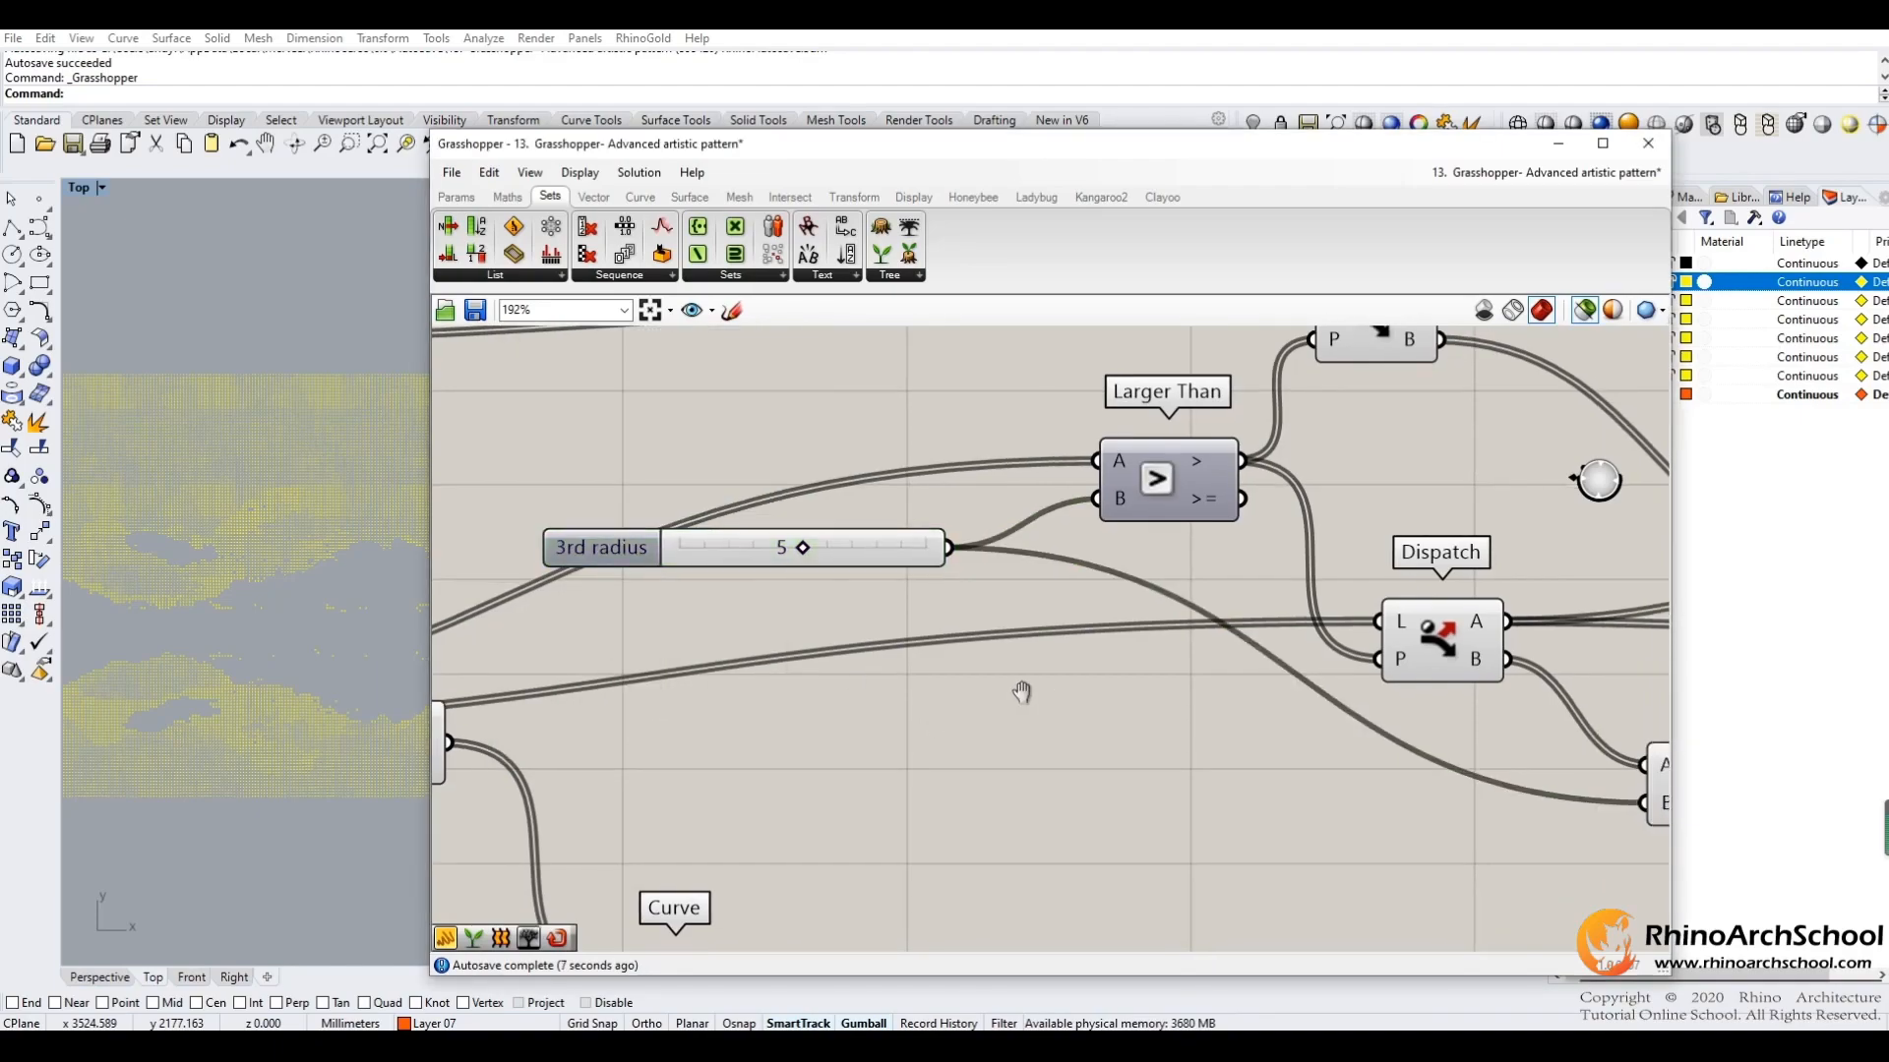
Set the 3rd radius slider's rounding to R (floating-point numbers).
{"action": "left_click", "coordinate": [777, 588]}
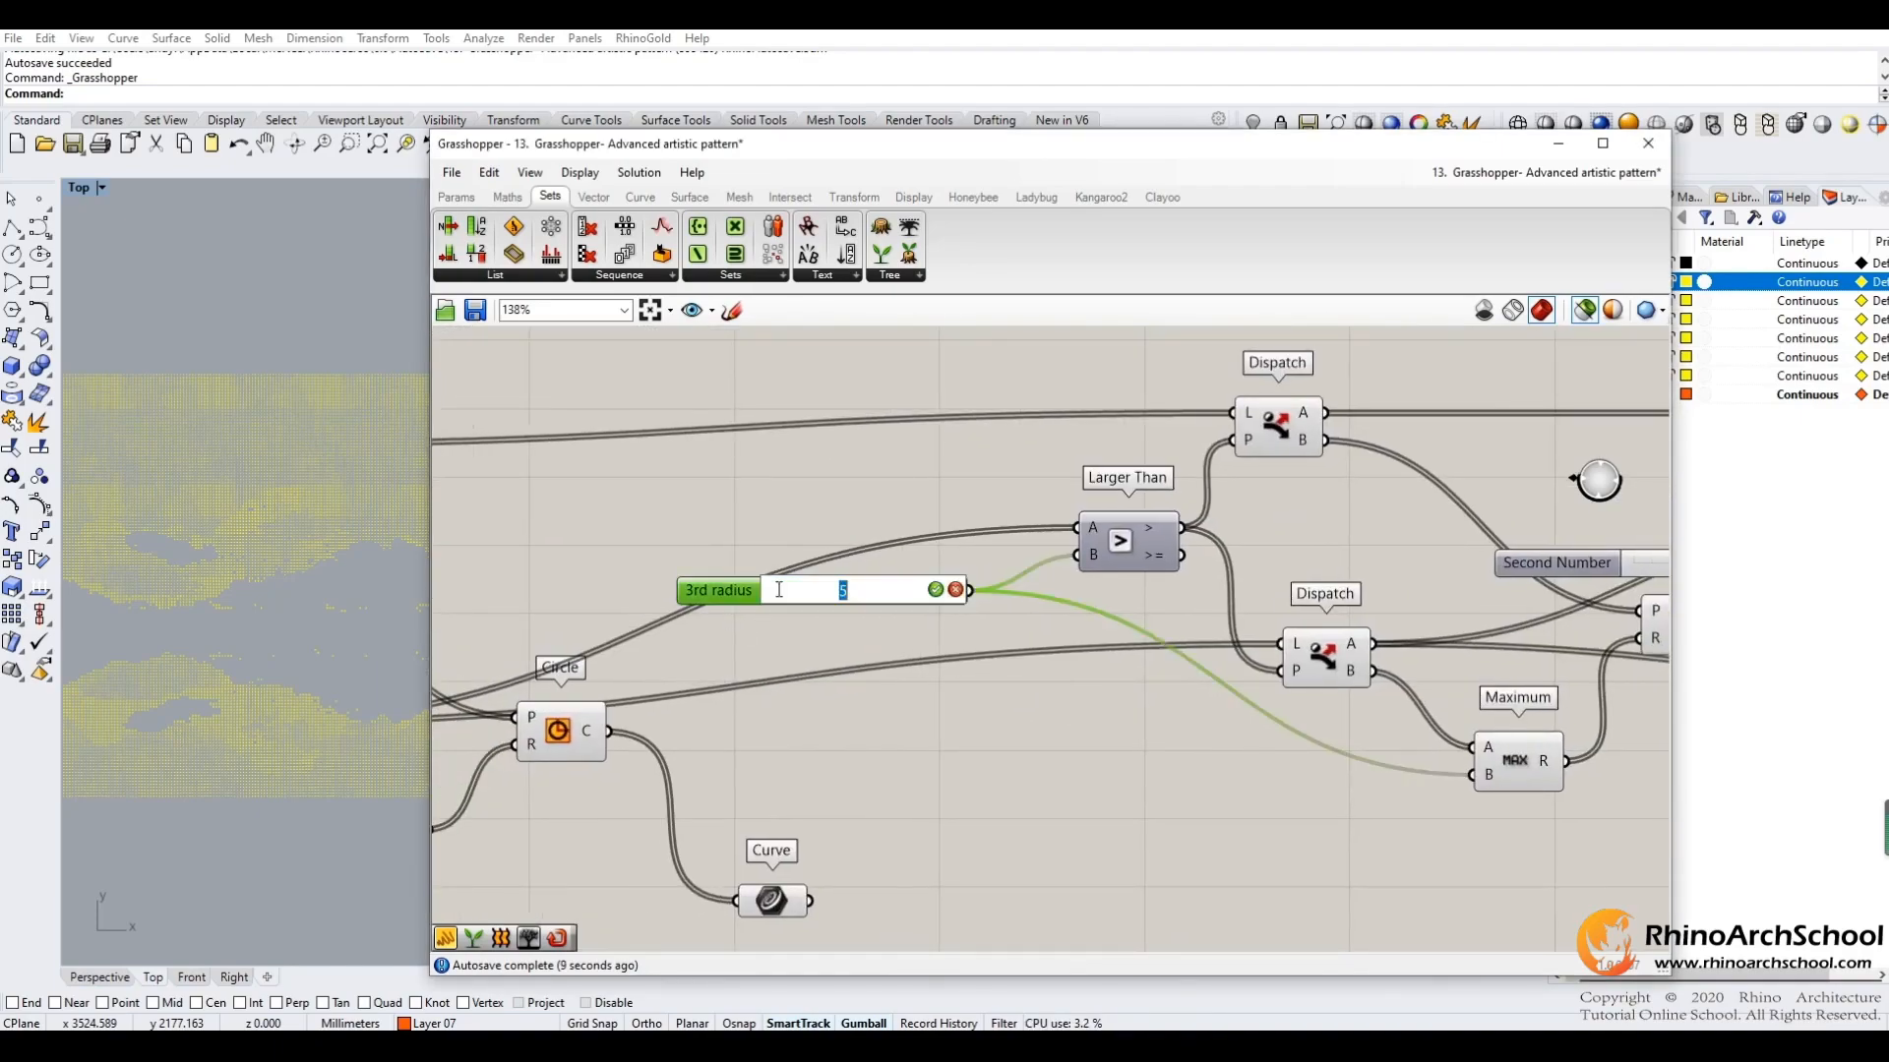
{"action": "double_click", "coordinate": [777, 588]}
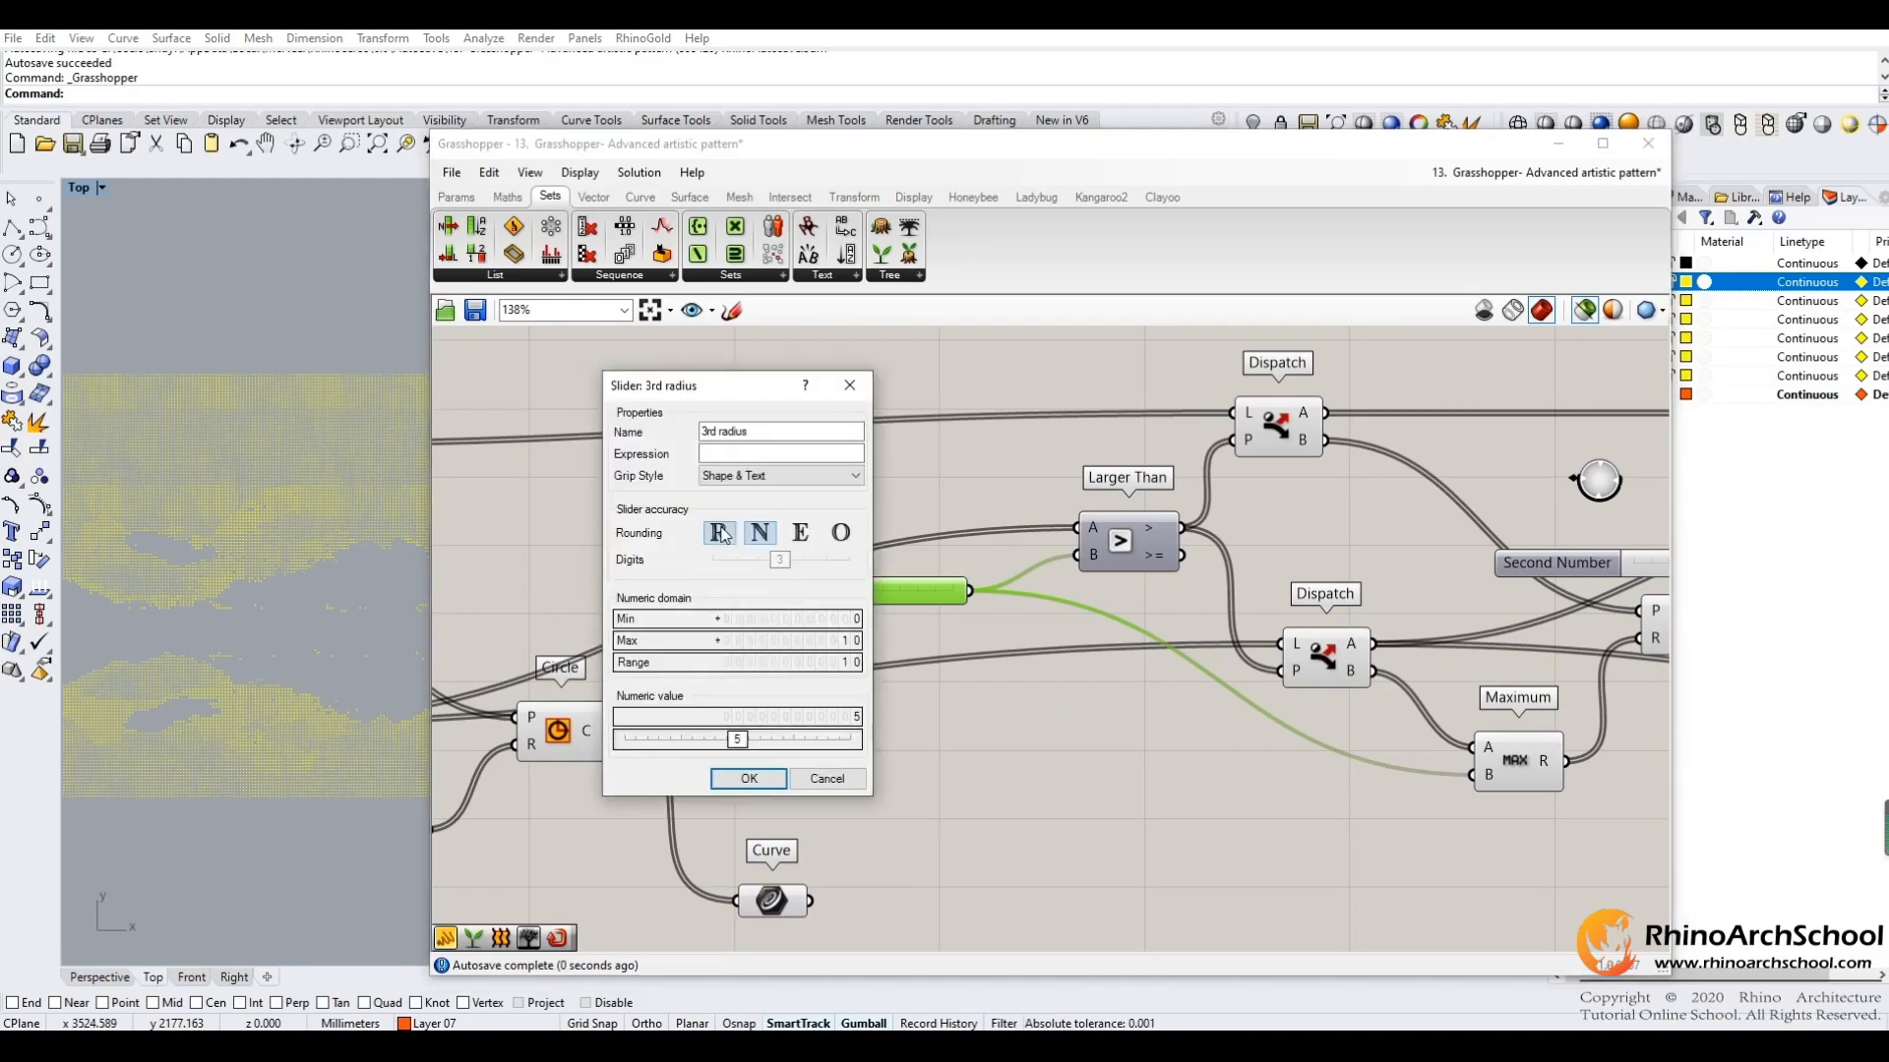
{"action": "left_click", "coordinate": [719, 532]}
{"action": "left_click", "coordinate": [750, 779]}
Preview the third Circle component's output and bake its Curve parameter onto layer 03.
{"action": "right_click_drag", "start_coordinate": [1336, 828], "coordinate": [1045, 758]}
{"action": "left_click", "coordinate": [1415, 582]}
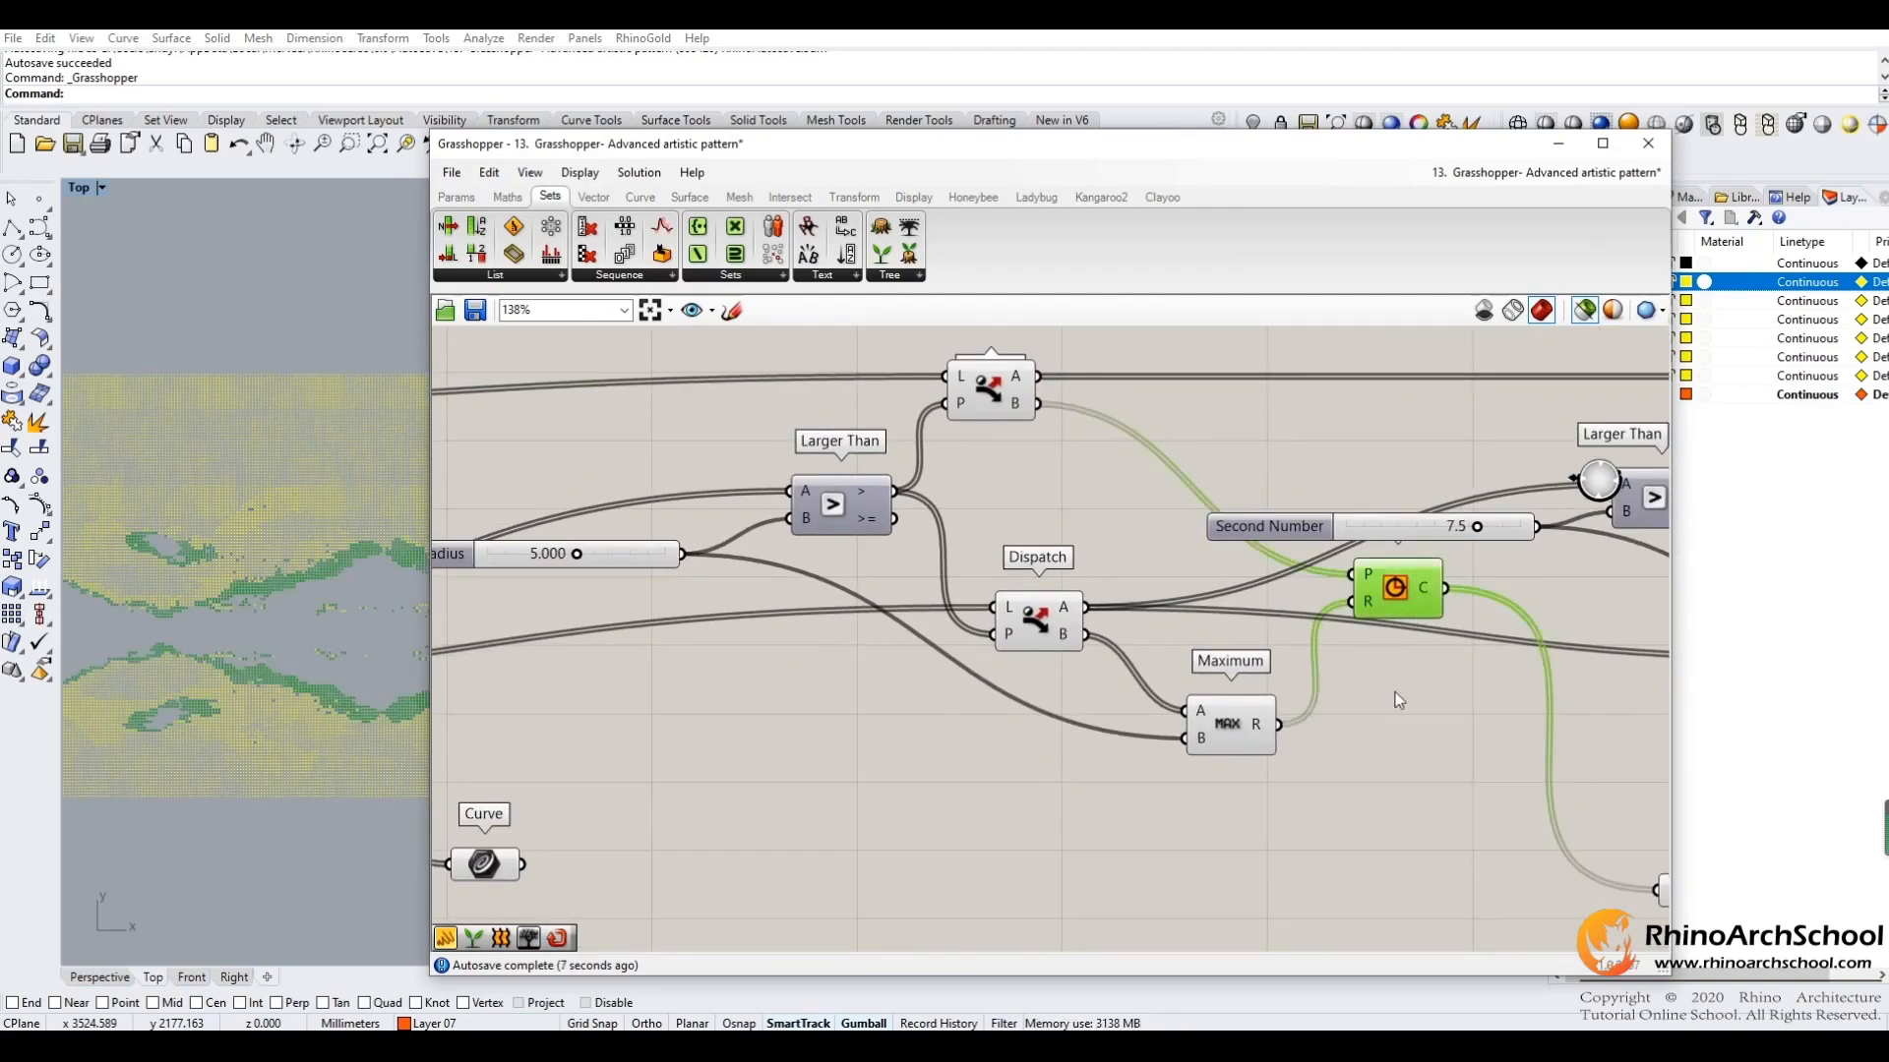
{"action": "right_click_drag", "start_coordinate": [1401, 733], "coordinate": [1345, 721]}
{"action": "right_click_drag", "start_coordinate": [1292, 812], "coordinate": [917, 672]}
{"action": "left_click", "coordinate": [1269, 737]}
{"action": "right_click", "coordinate": [1269, 737]}
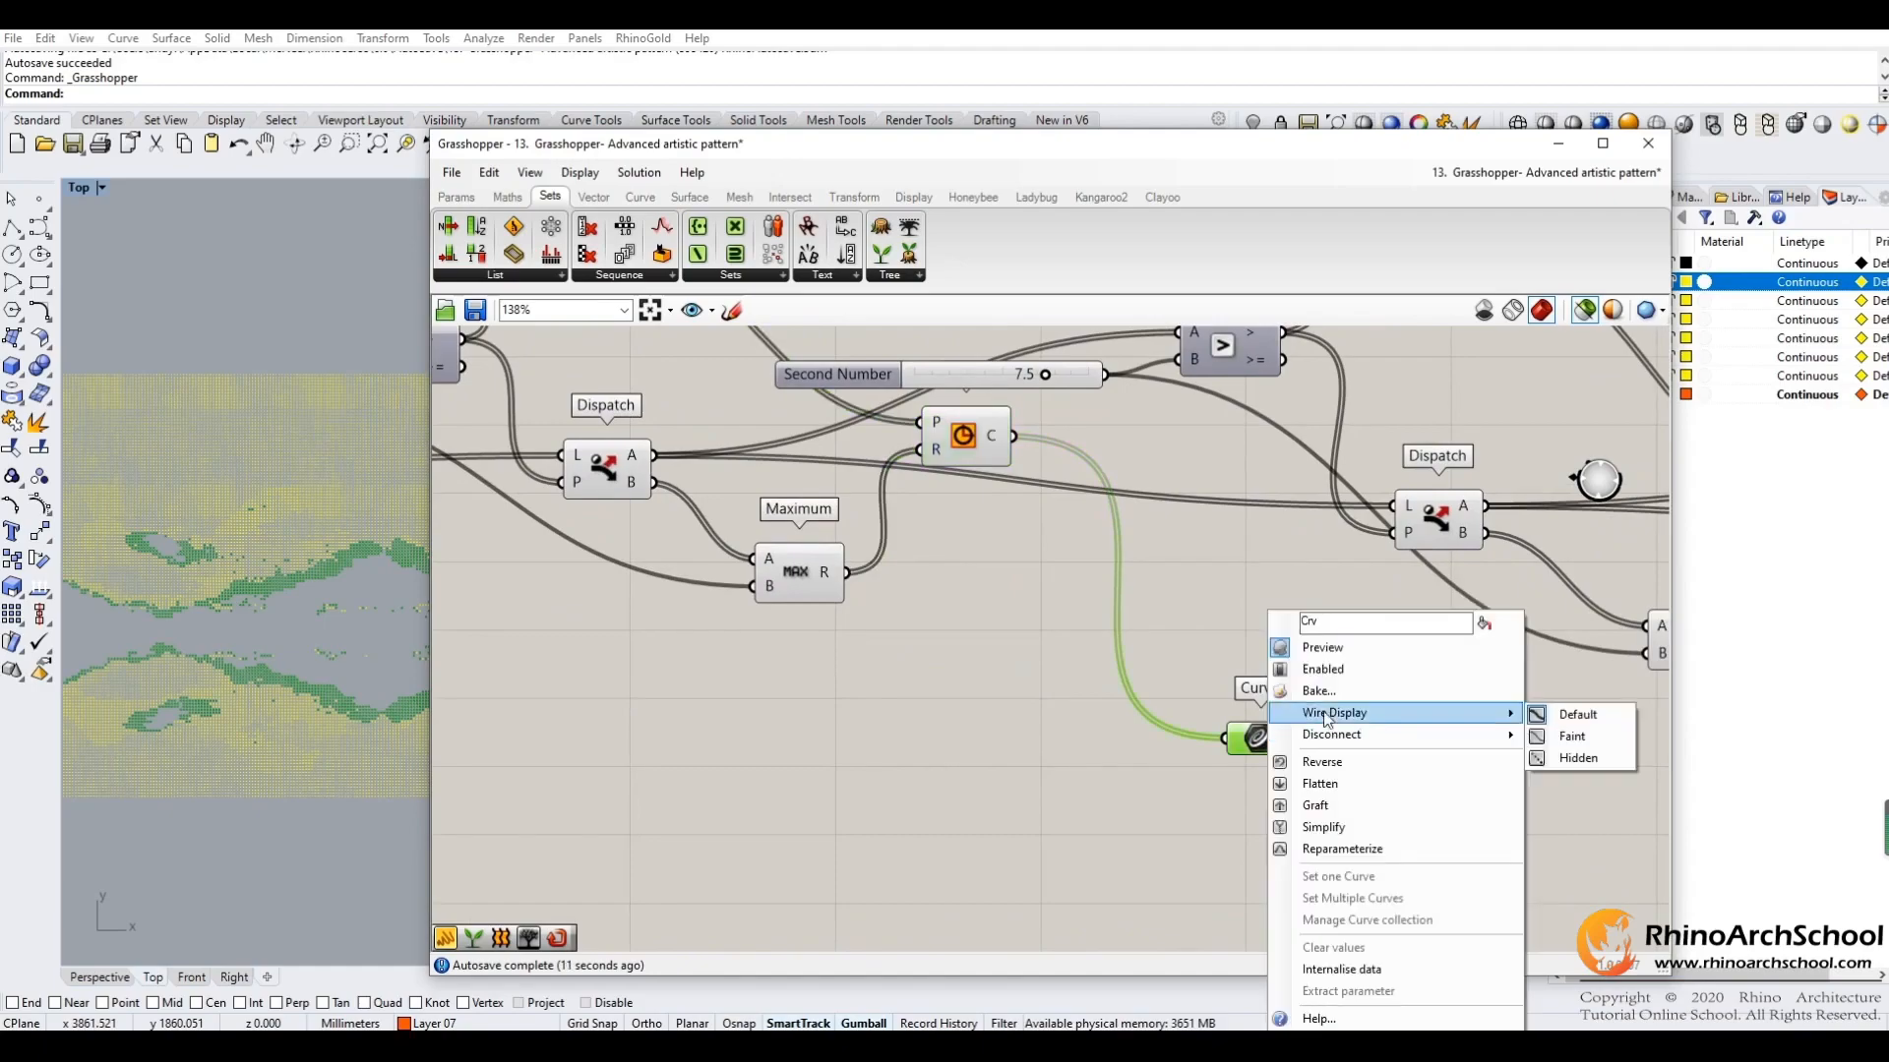
{"action": "left_click", "coordinate": [1409, 704]}
{"action": "left_click", "coordinate": [1391, 600]}
{"action": "left_click", "coordinate": [1425, 891]}
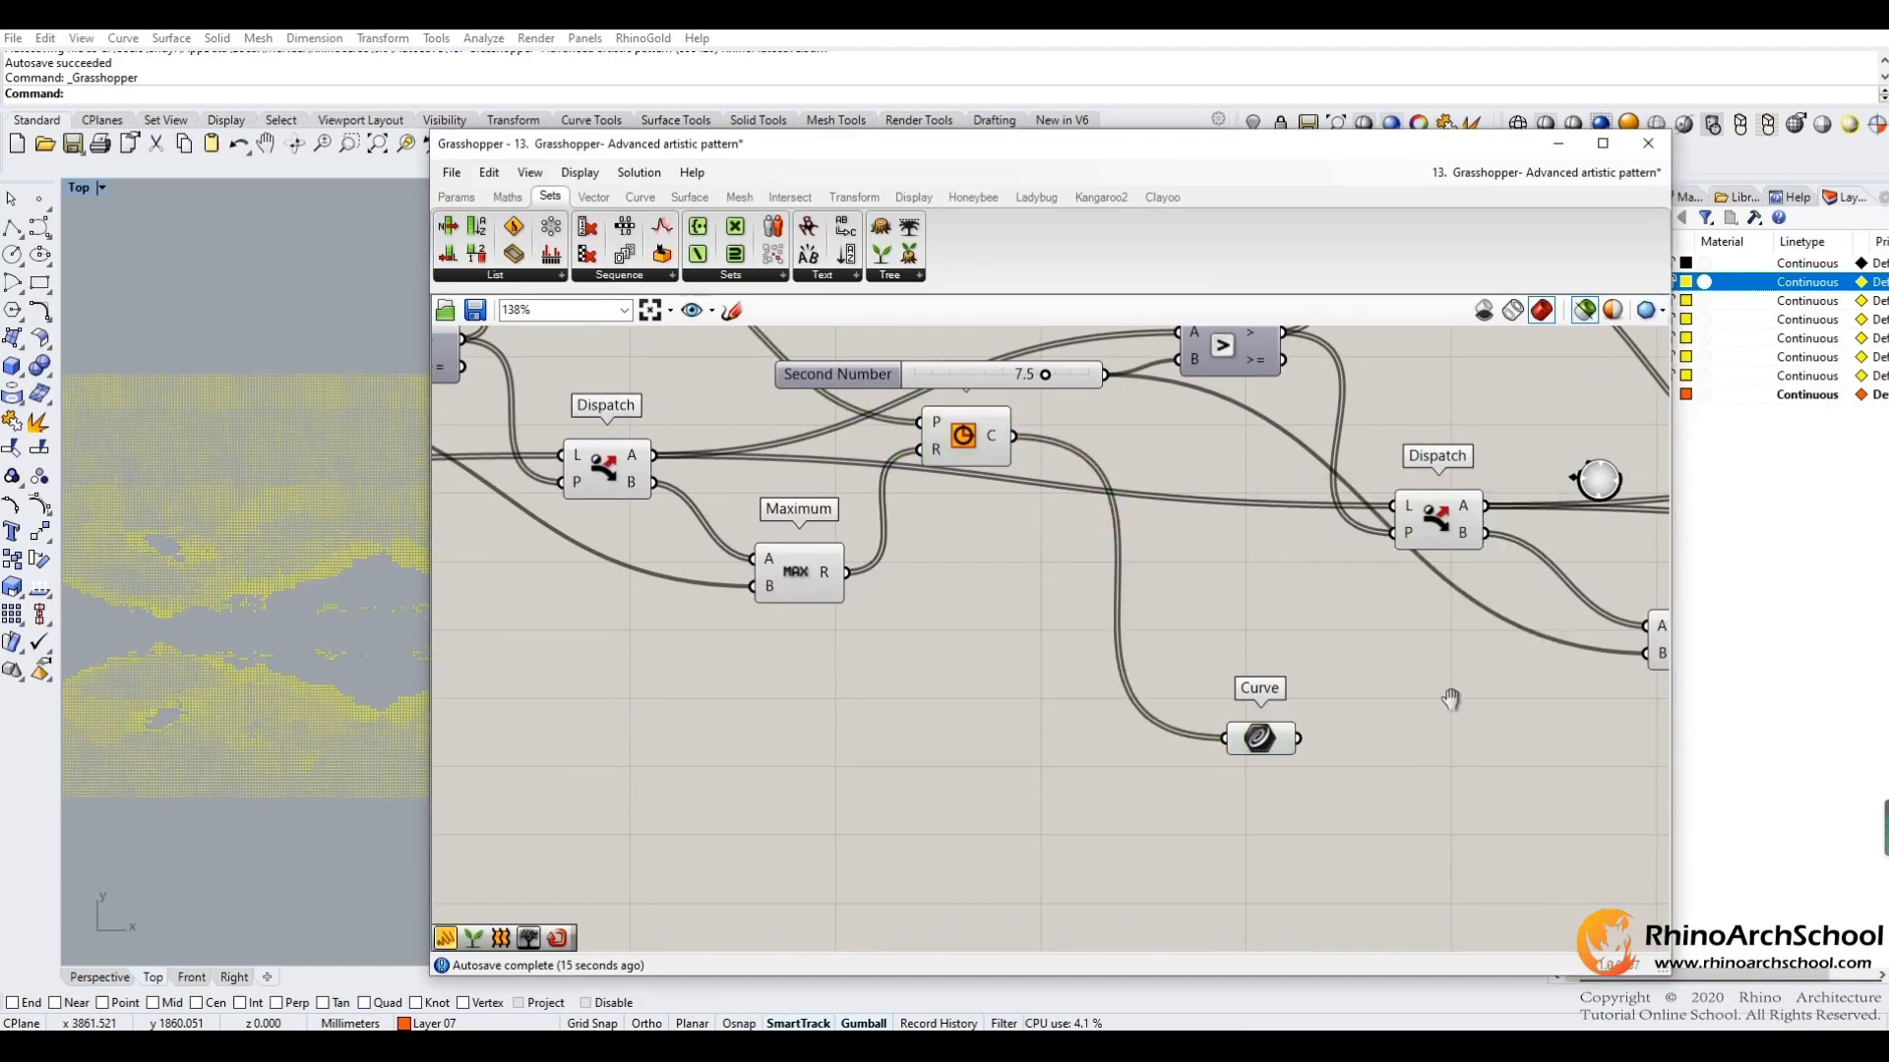
Rename the slider with value 7.5 that feeds the fourth Larger Than component as "4th radius".
{"action": "right_click_drag", "start_coordinate": [1446, 705], "coordinate": [1160, 734]}
{"action": "scroll", "coordinate": [1210, 780], "scroll_direction": "down", "scroll_amount": 2}
{"action": "right_click_drag", "start_coordinate": [1322, 666], "coordinate": [1119, 688]}
{"action": "right_click_drag", "start_coordinate": [1279, 697], "coordinate": [1623, 713]}
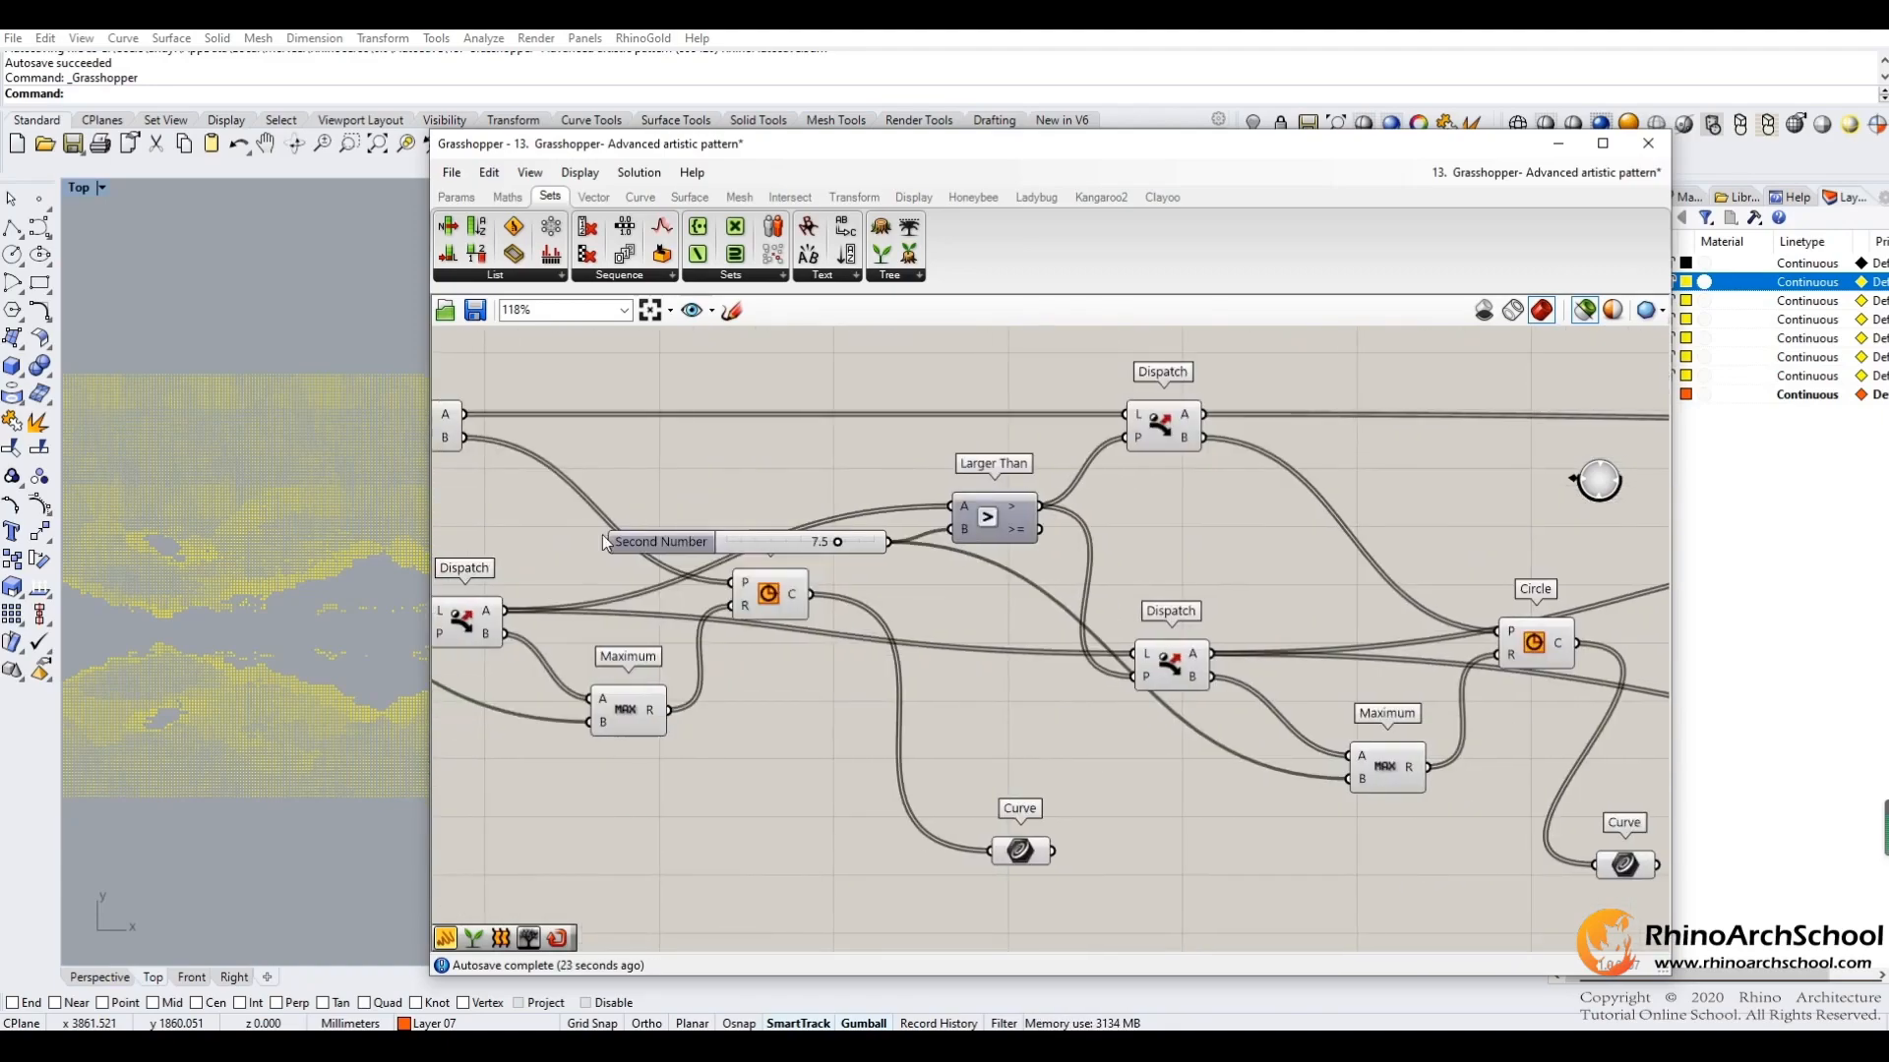
{"action": "double_click", "coordinate": [671, 541]}
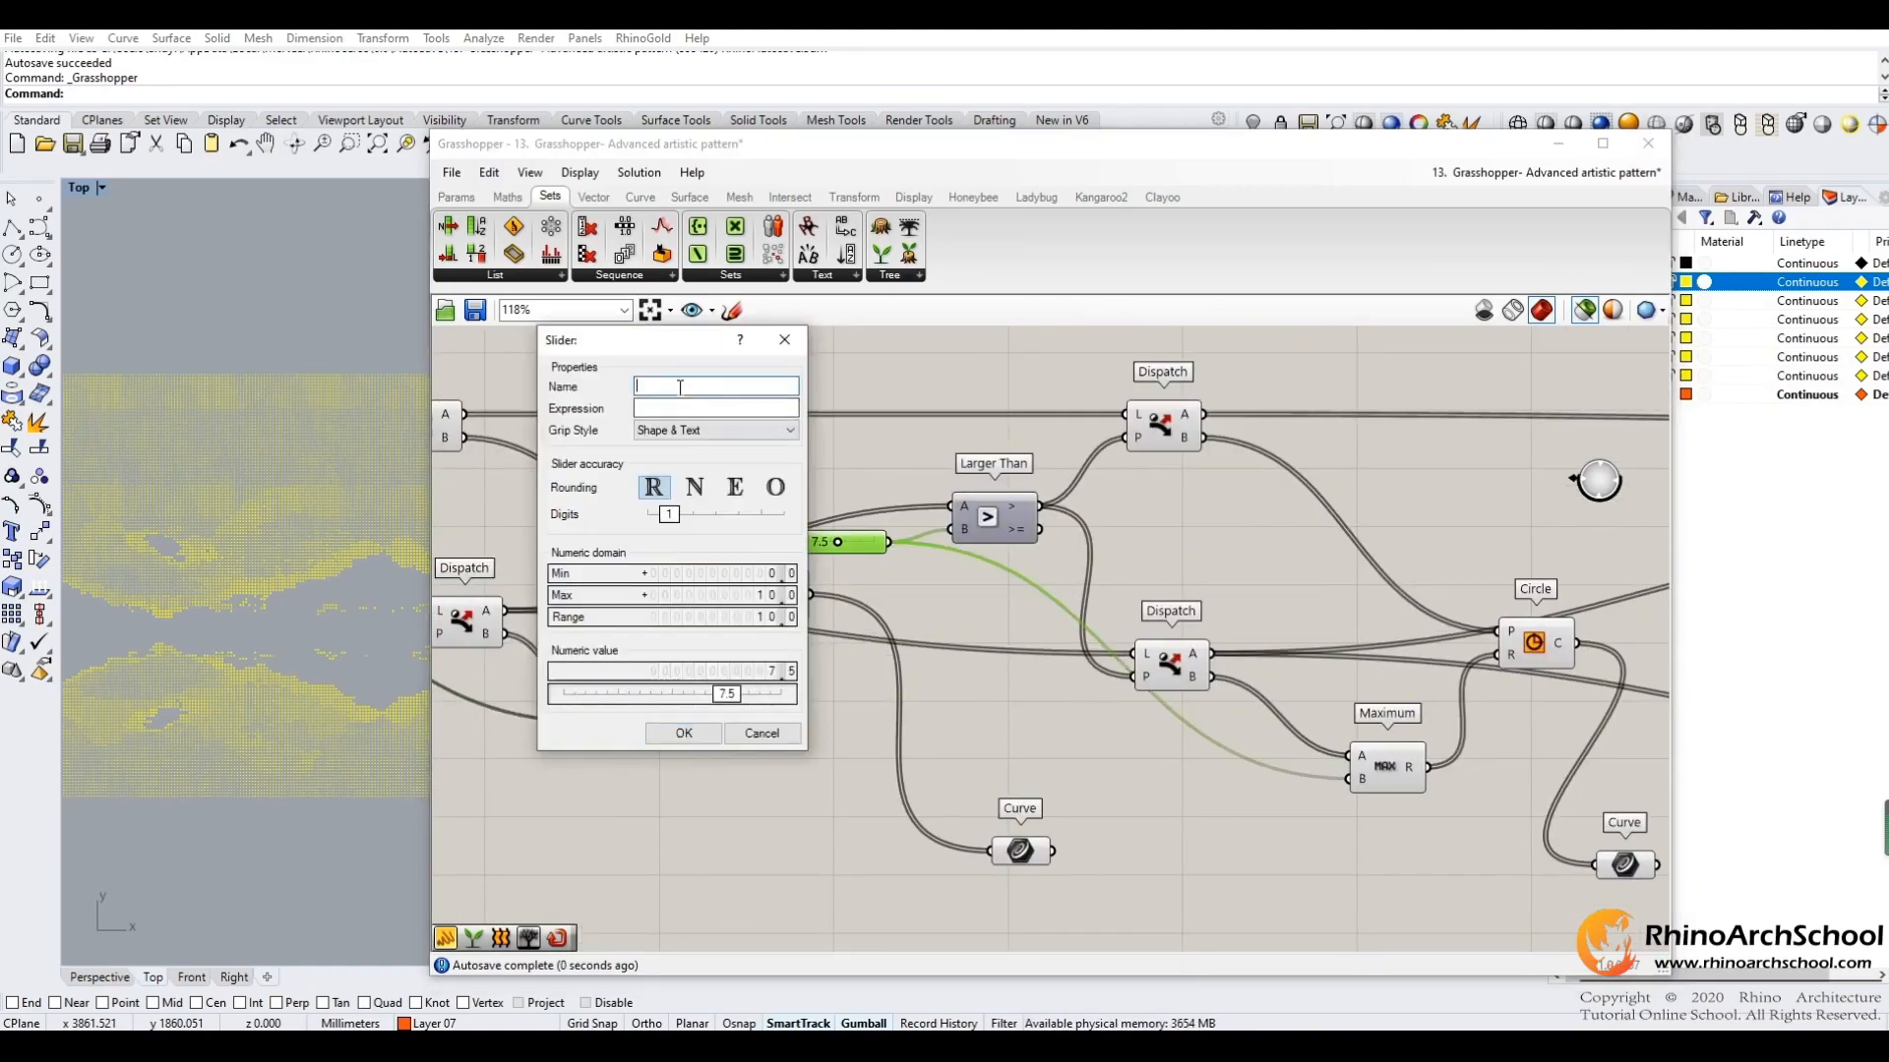
{"action": "type", "text": "4th radius"}
{"action": "left_click", "coordinate": [680, 733]}
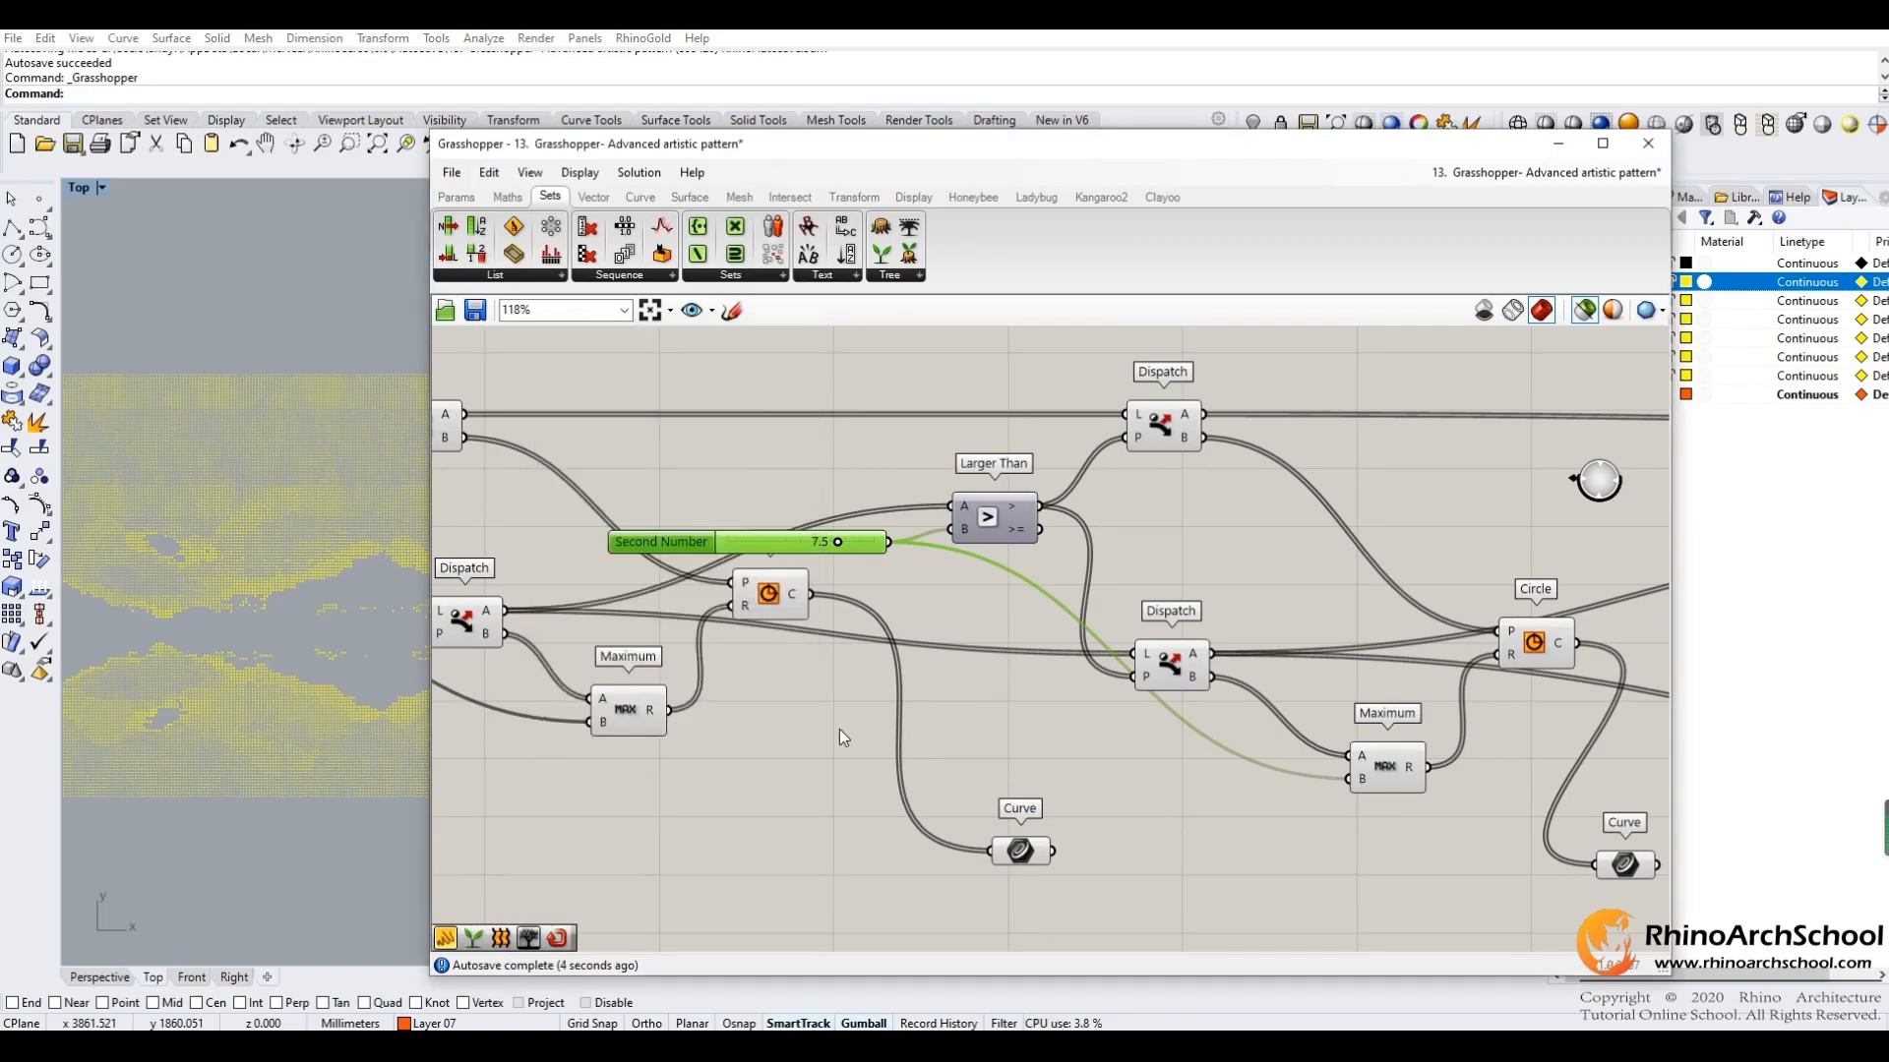
{"action": "left_click", "coordinate": [995, 751]}
Bake the Curve parameter fed by the fourth Circle component onto layer 04.
{"action": "right_click_drag", "start_coordinate": [1110, 790], "coordinate": [732, 714]}
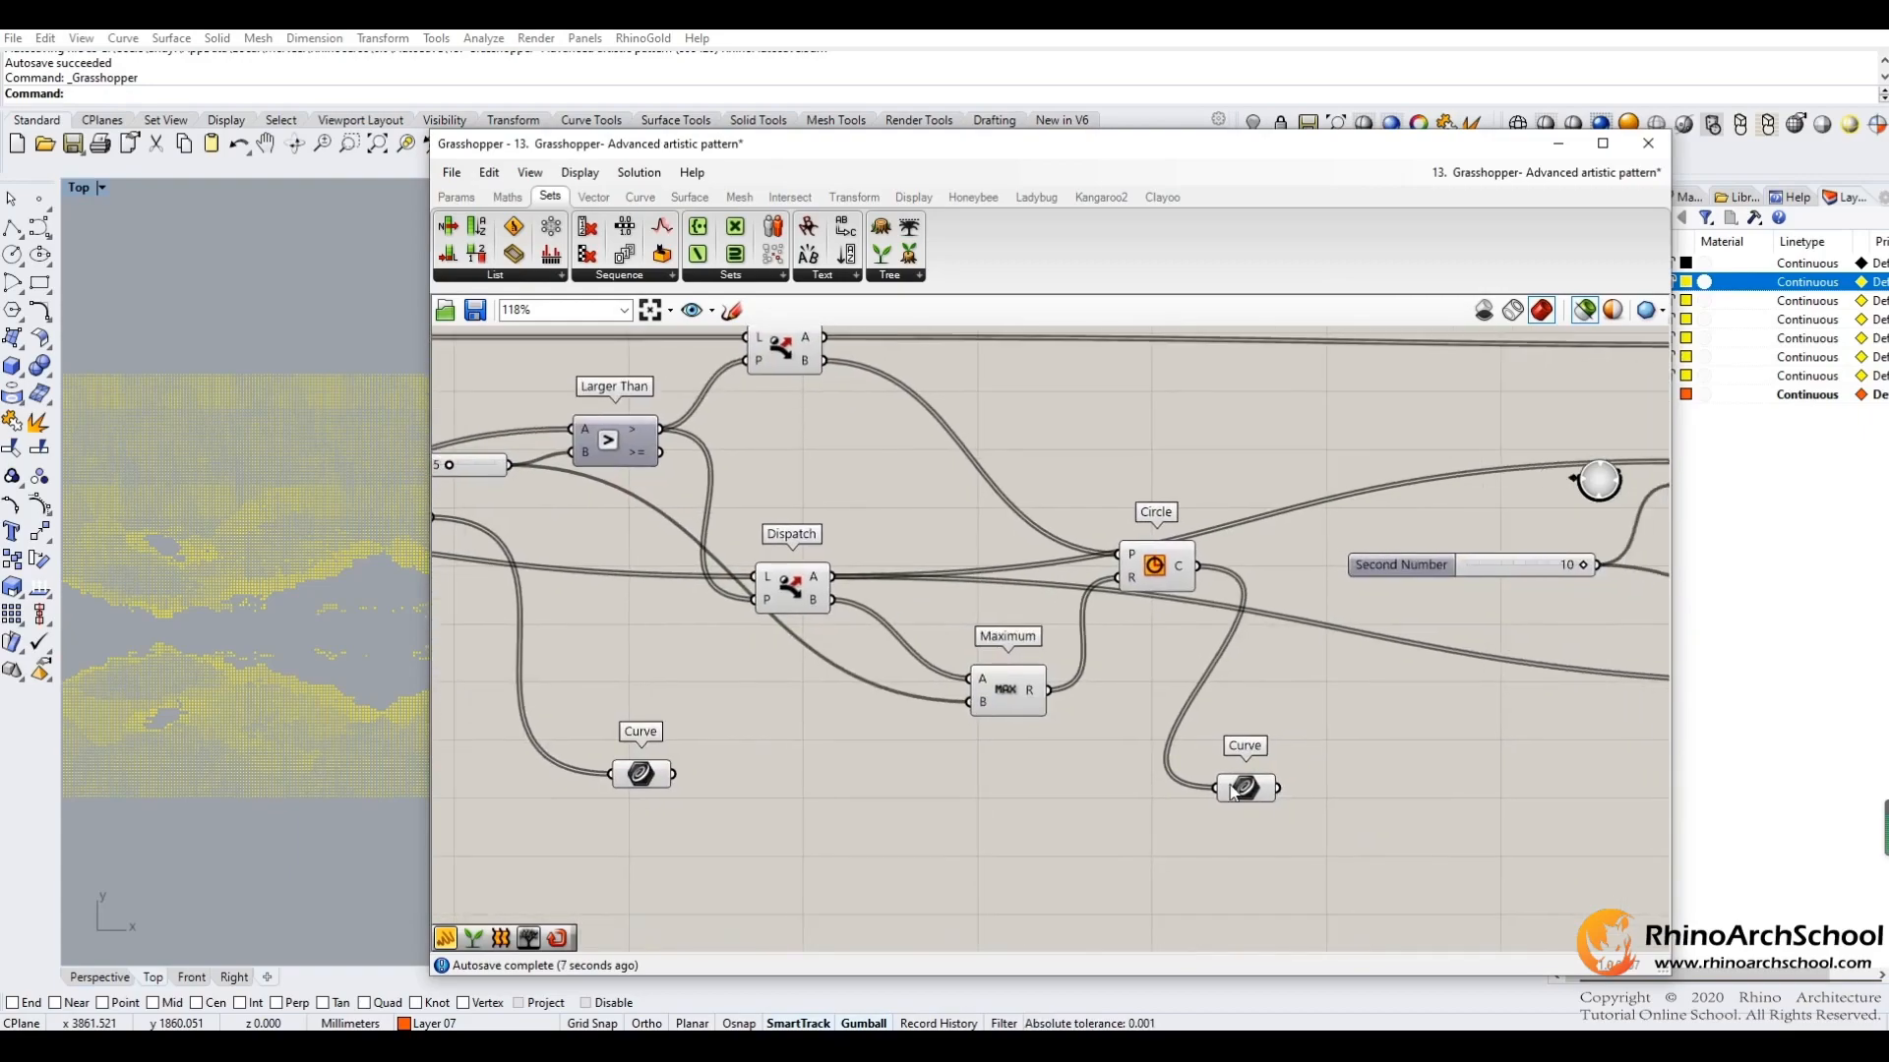
{"action": "left_click", "coordinate": [1256, 790]}
{"action": "right_click", "coordinate": [1250, 788]}
{"action": "left_click", "coordinate": [1342, 694]}
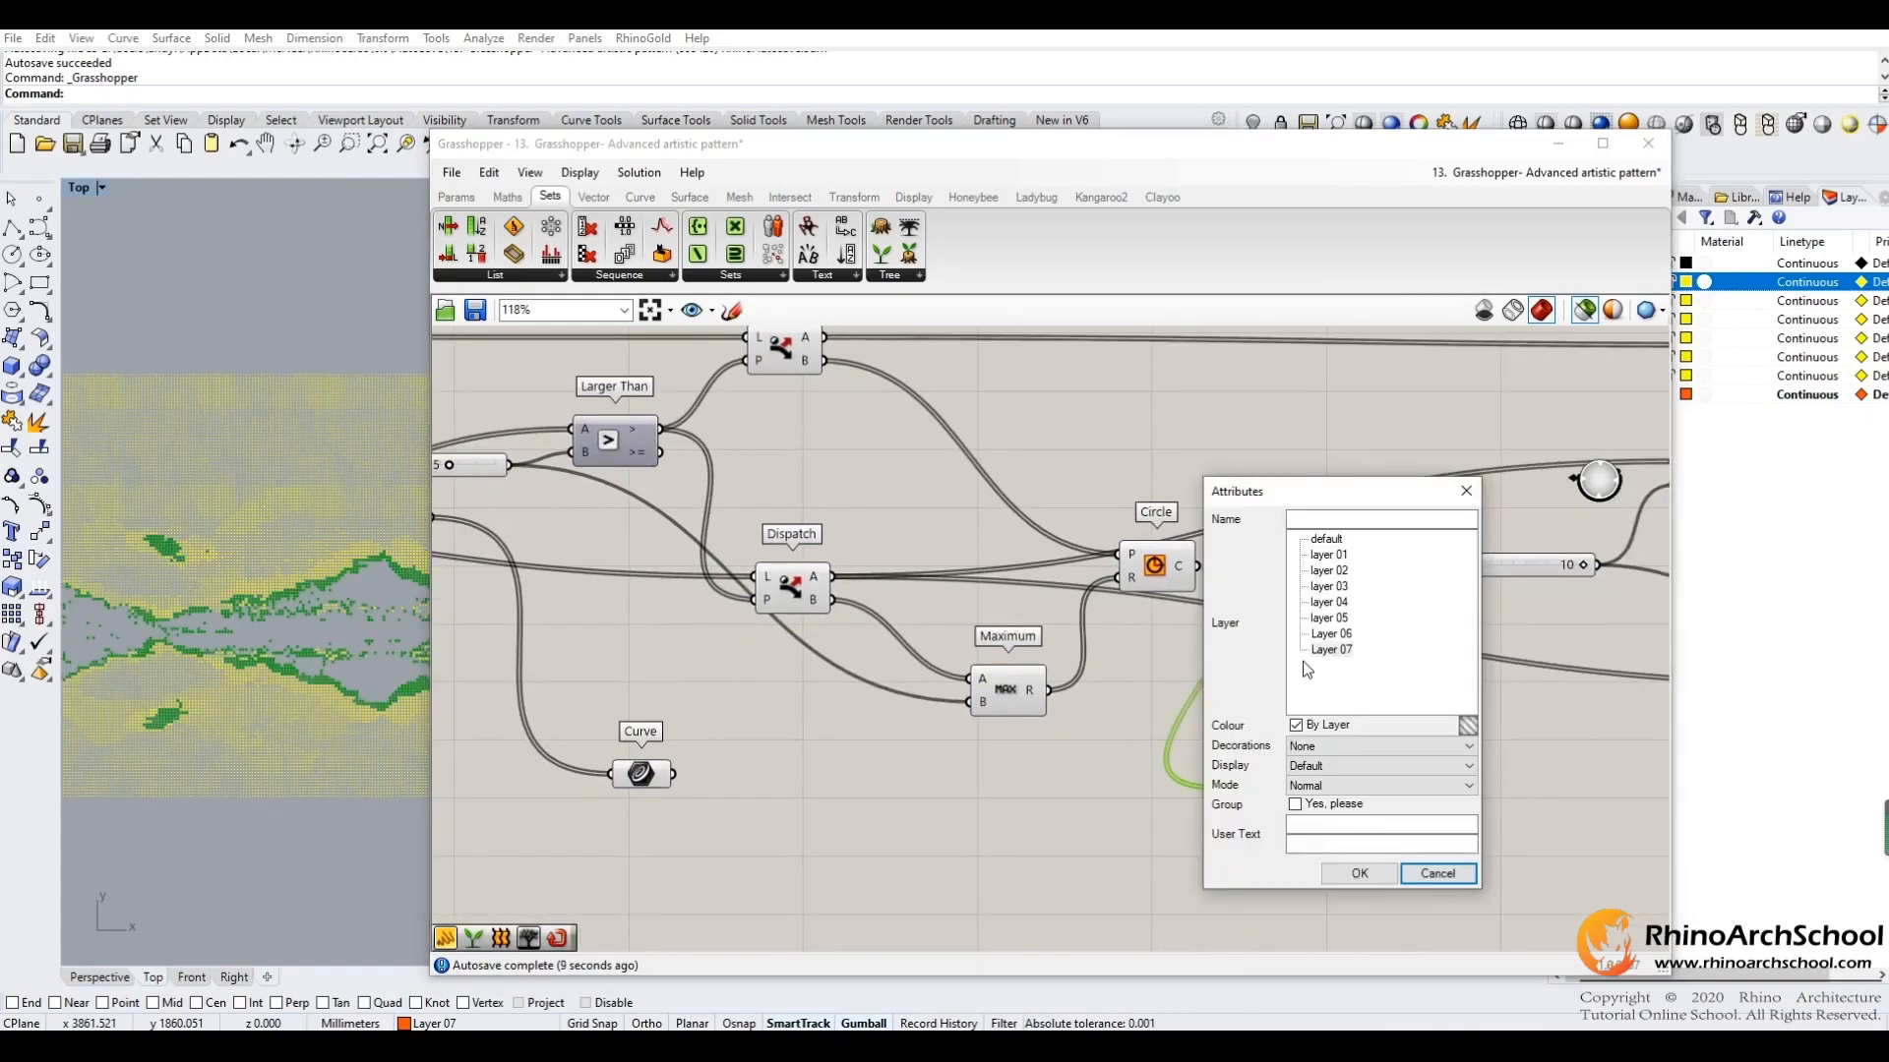
{"action": "left_click", "coordinate": [1346, 606]}
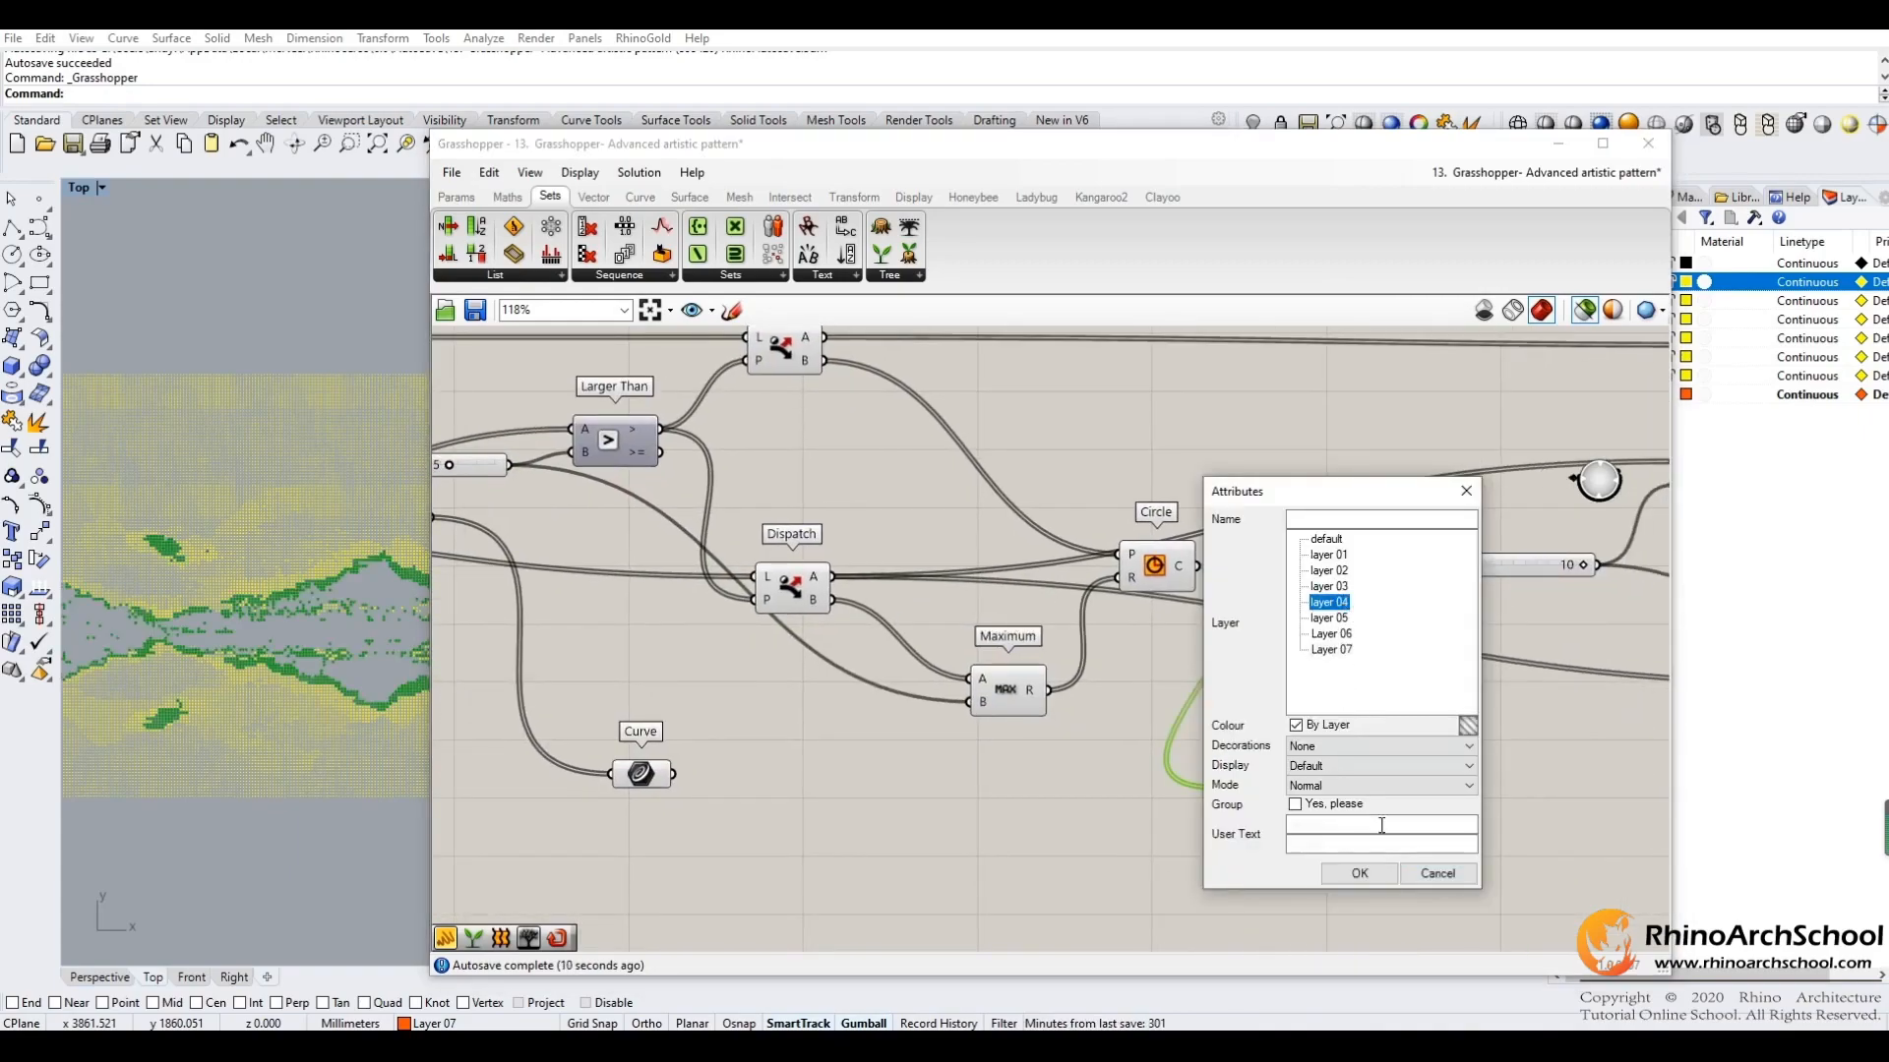
{"action": "left_click", "coordinate": [1359, 875]}
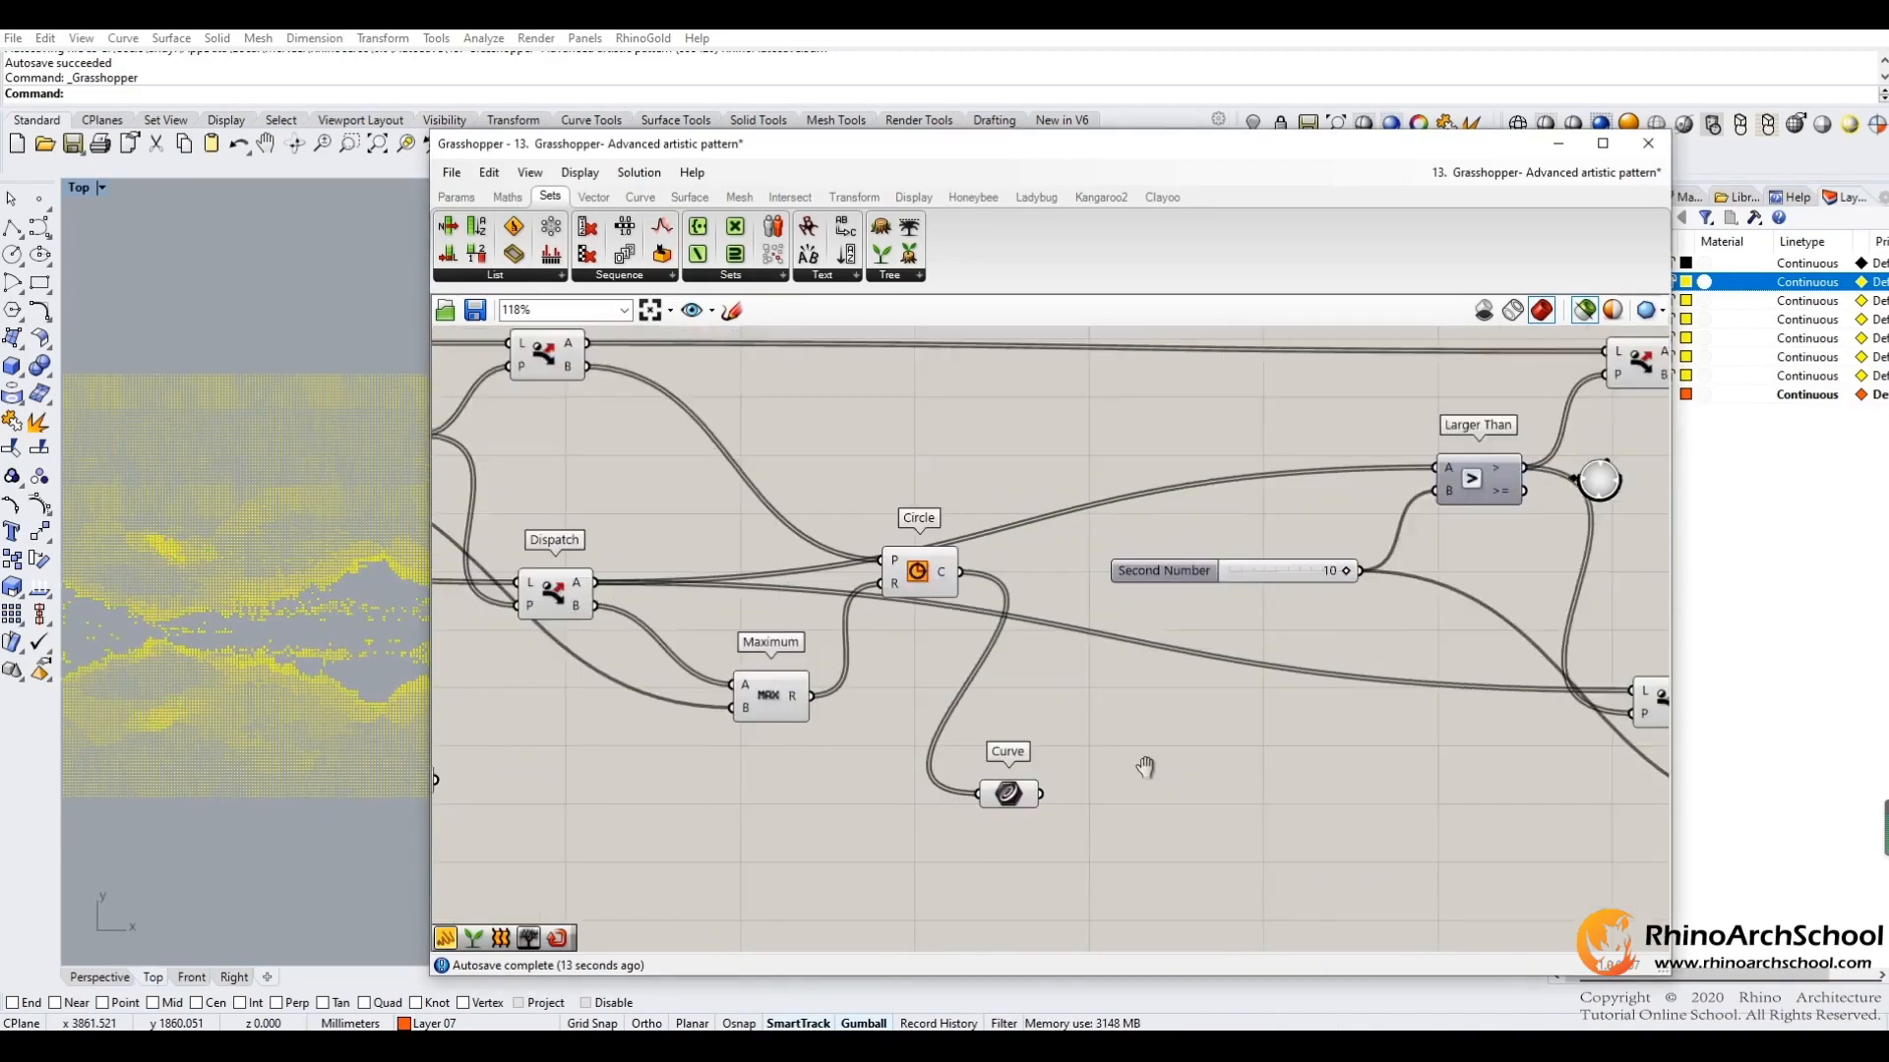
Rename the slider with value 10 that feeds the fifth Larger Than component as "fifth radius".
{"action": "double_click", "coordinate": [836, 552]}
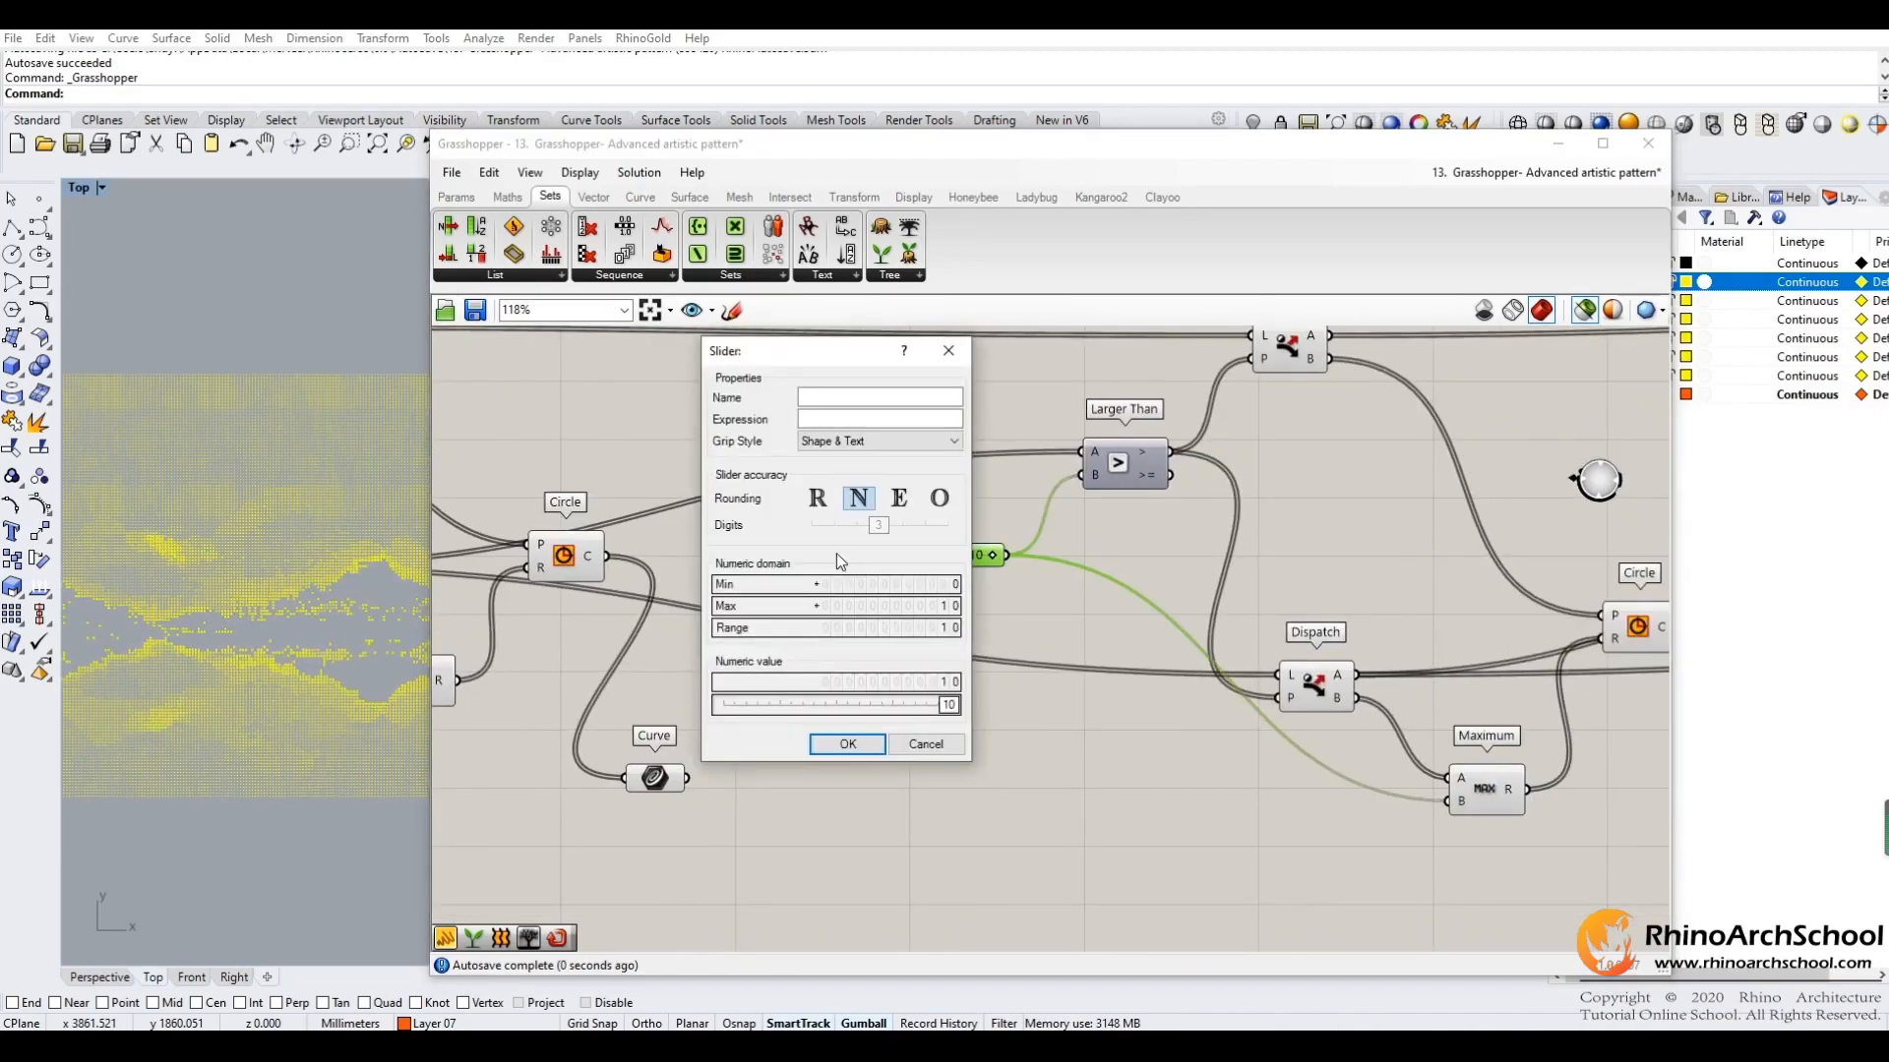
{"action": "left_click", "coordinate": [829, 399]}
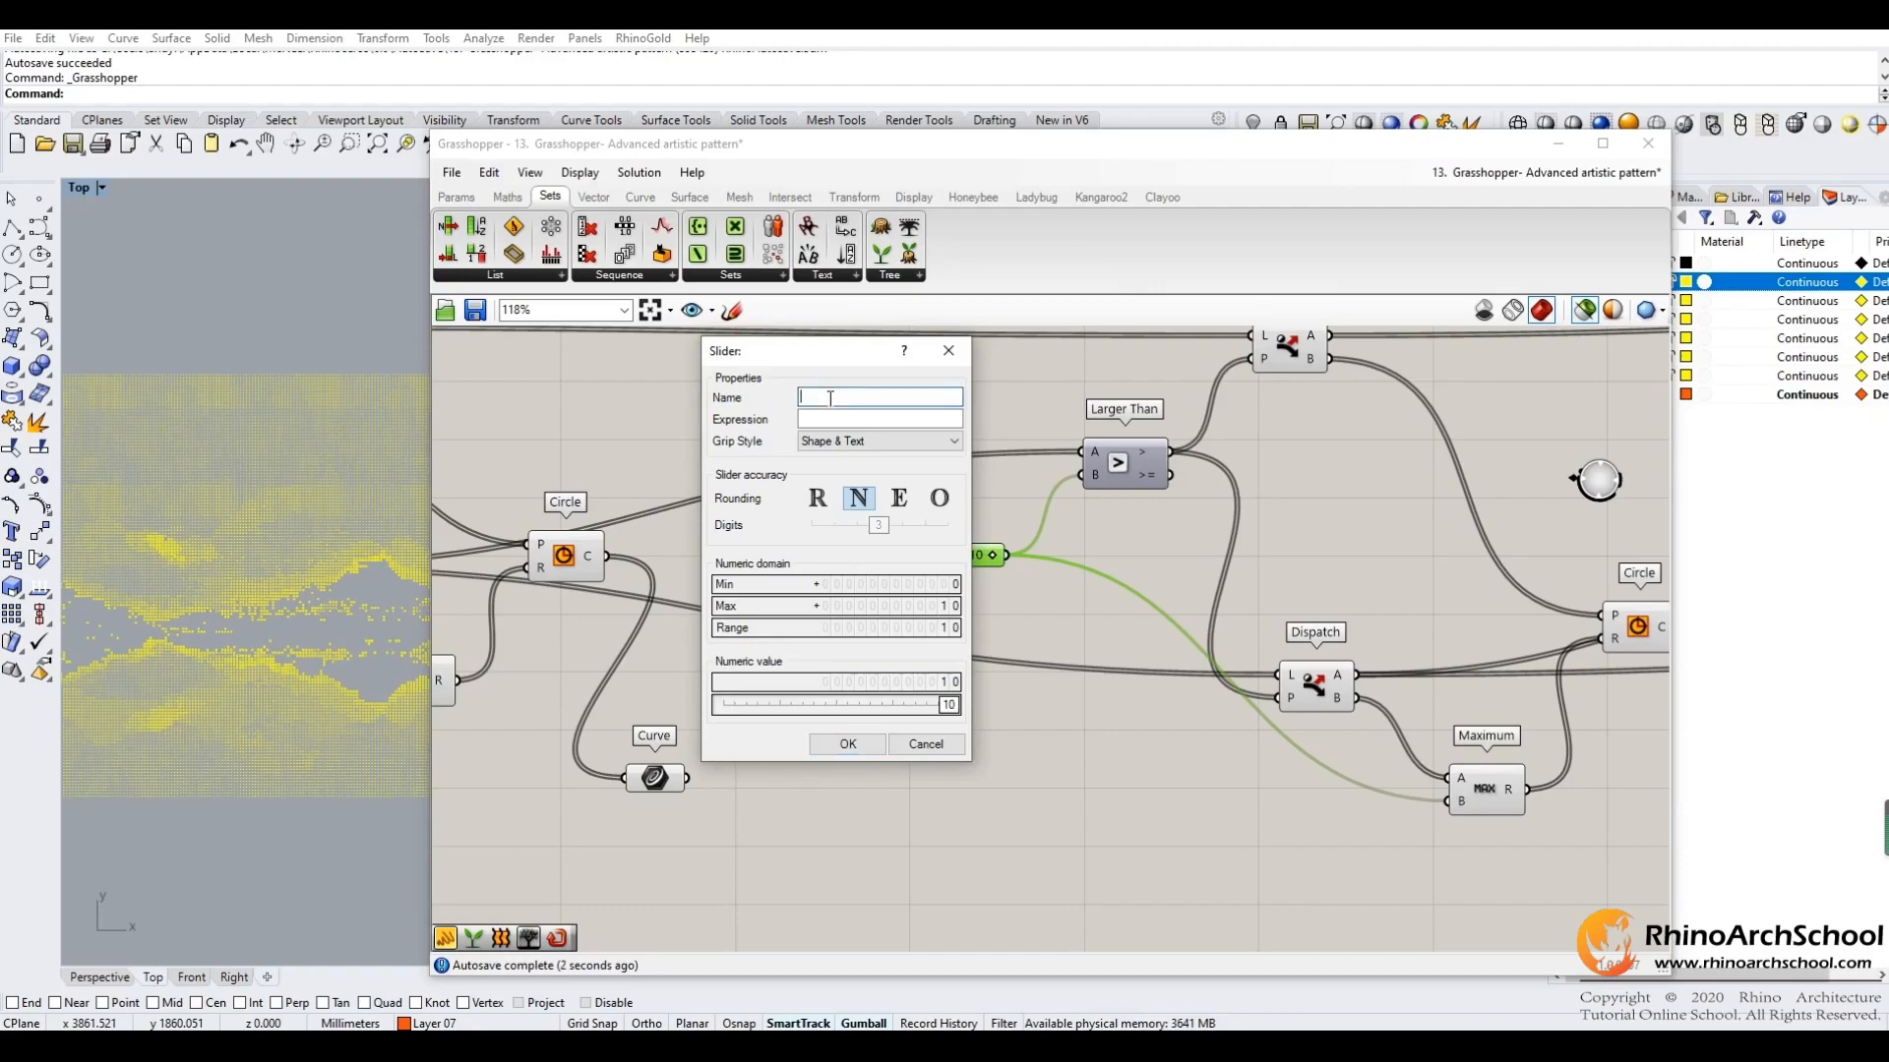
{"action": "type", "text": "fifth radius"}
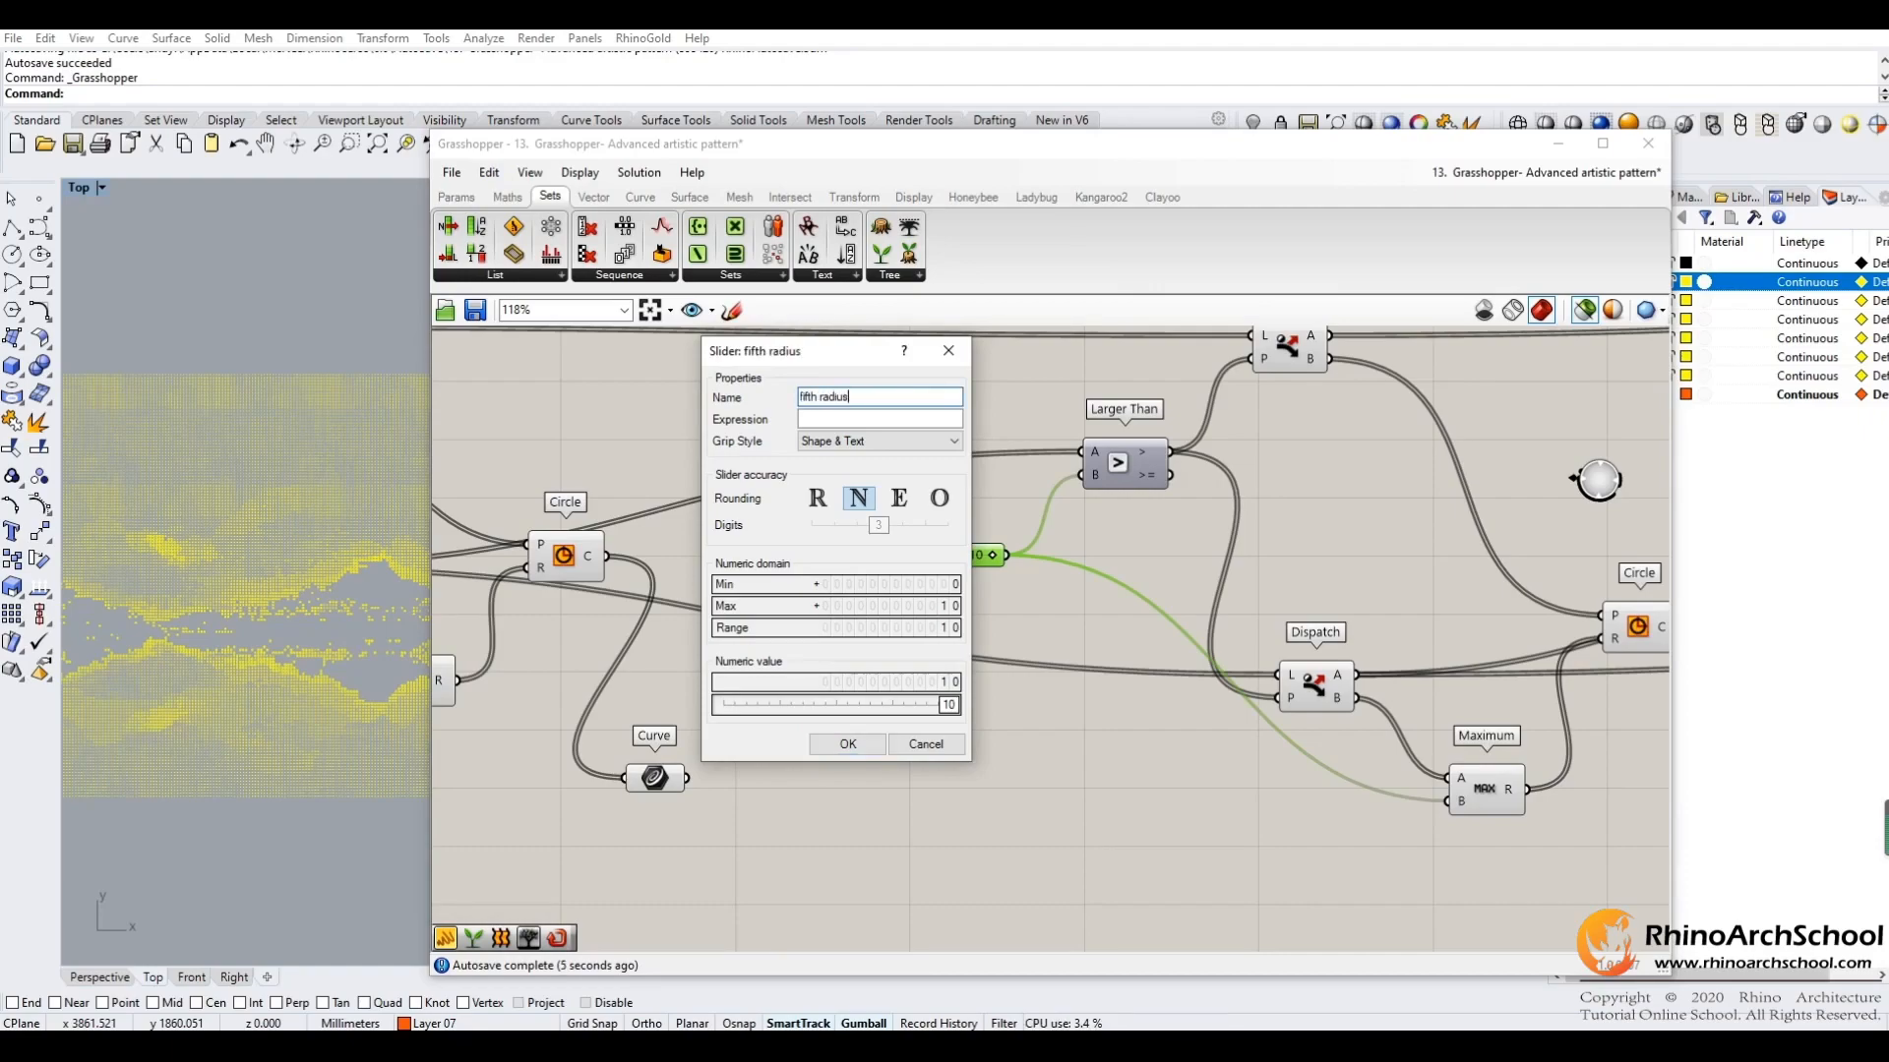
{"action": "left_click", "coordinate": [848, 745]}
Bake the Curve parameter fed by the fifth Circle component onto layer 05.
{"action": "right_click_drag", "start_coordinate": [1171, 795], "coordinate": [710, 714]}
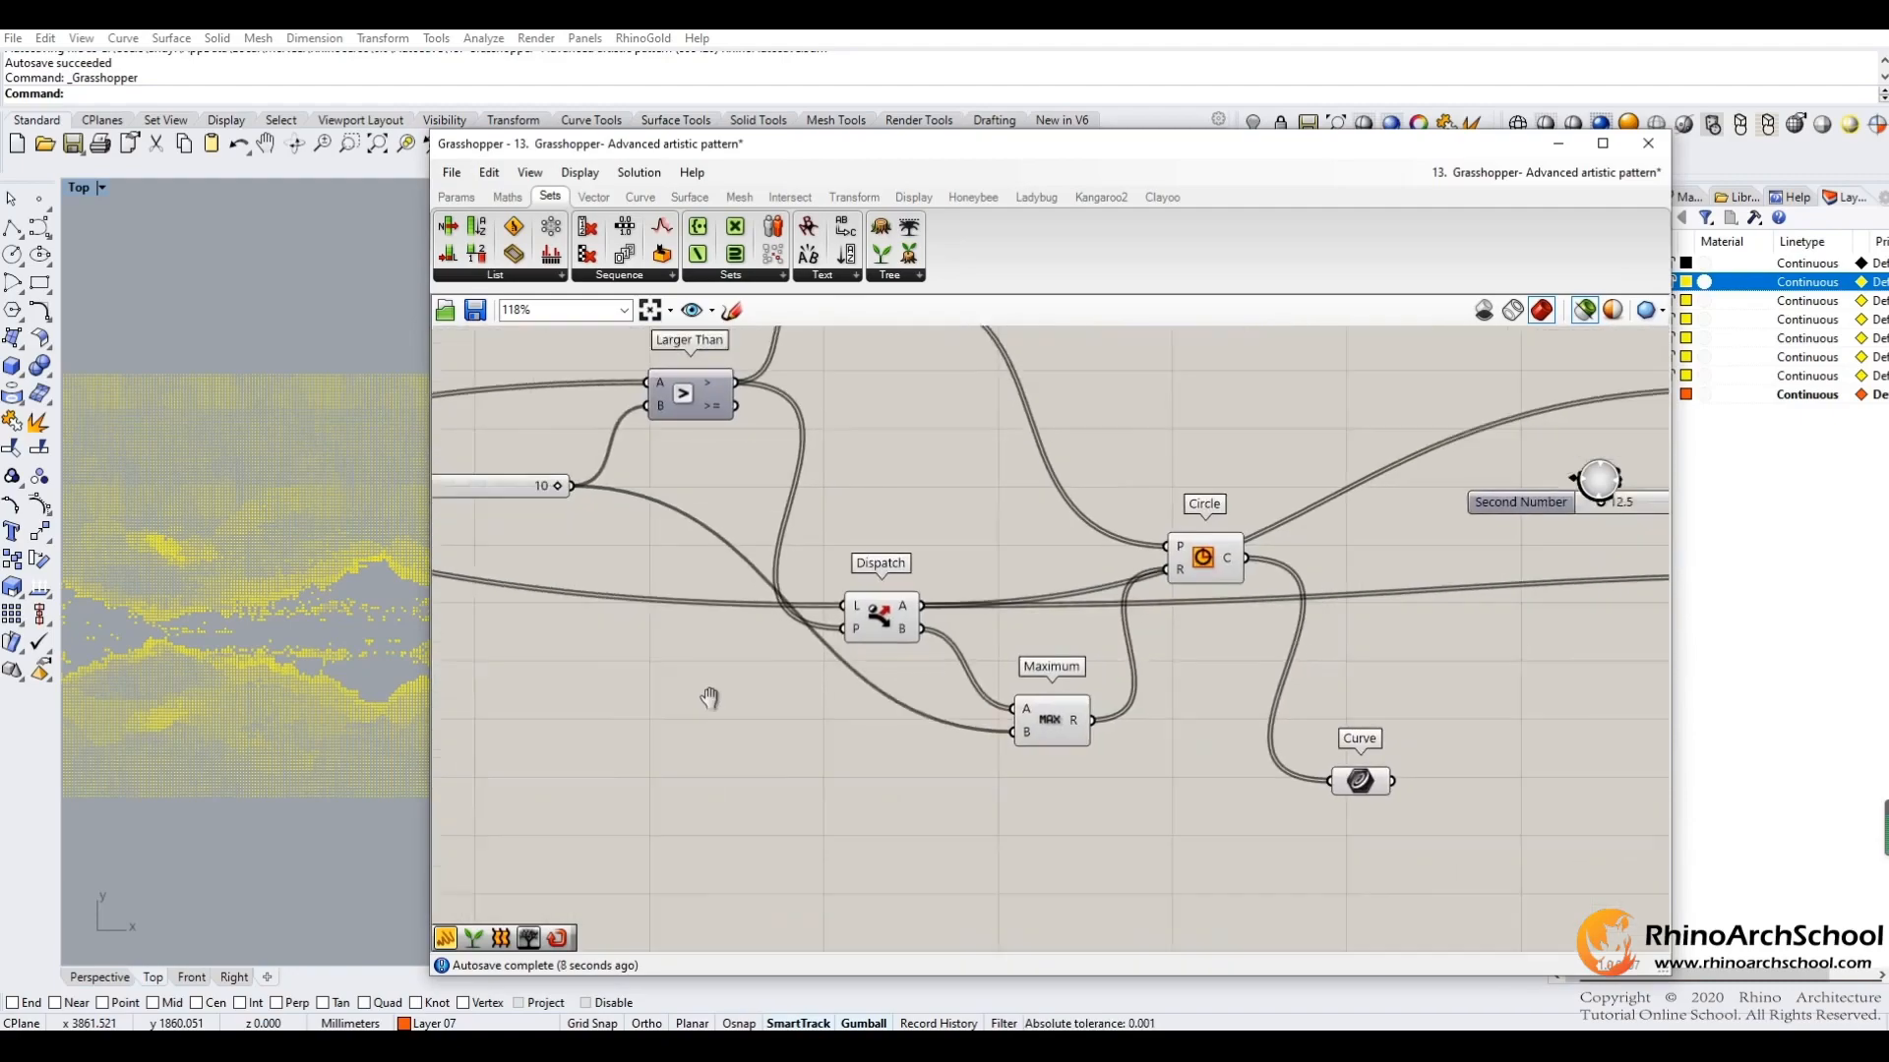
{"action": "left_click", "coordinate": [1333, 770]}
{"action": "right_click", "coordinate": [1333, 770]}
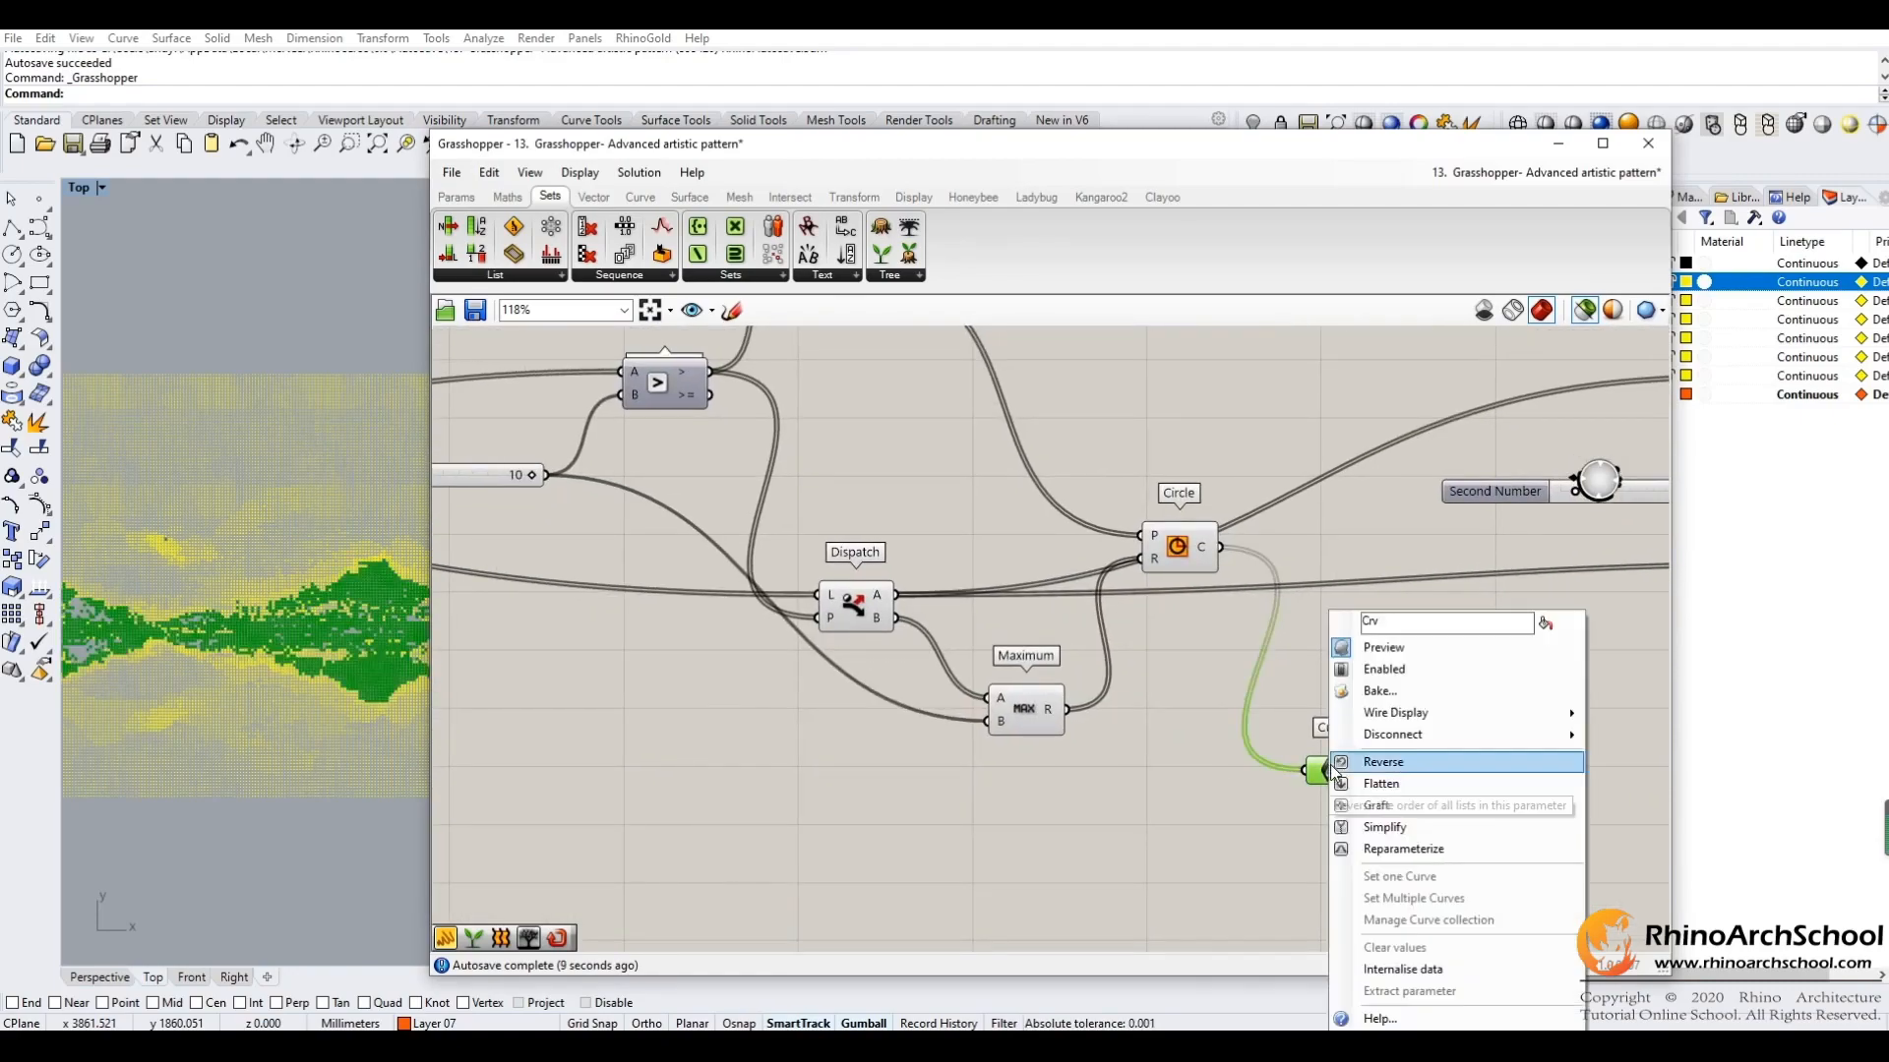
{"action": "left_click", "coordinate": [1429, 691]}
{"action": "left_click", "coordinate": [1428, 628]}
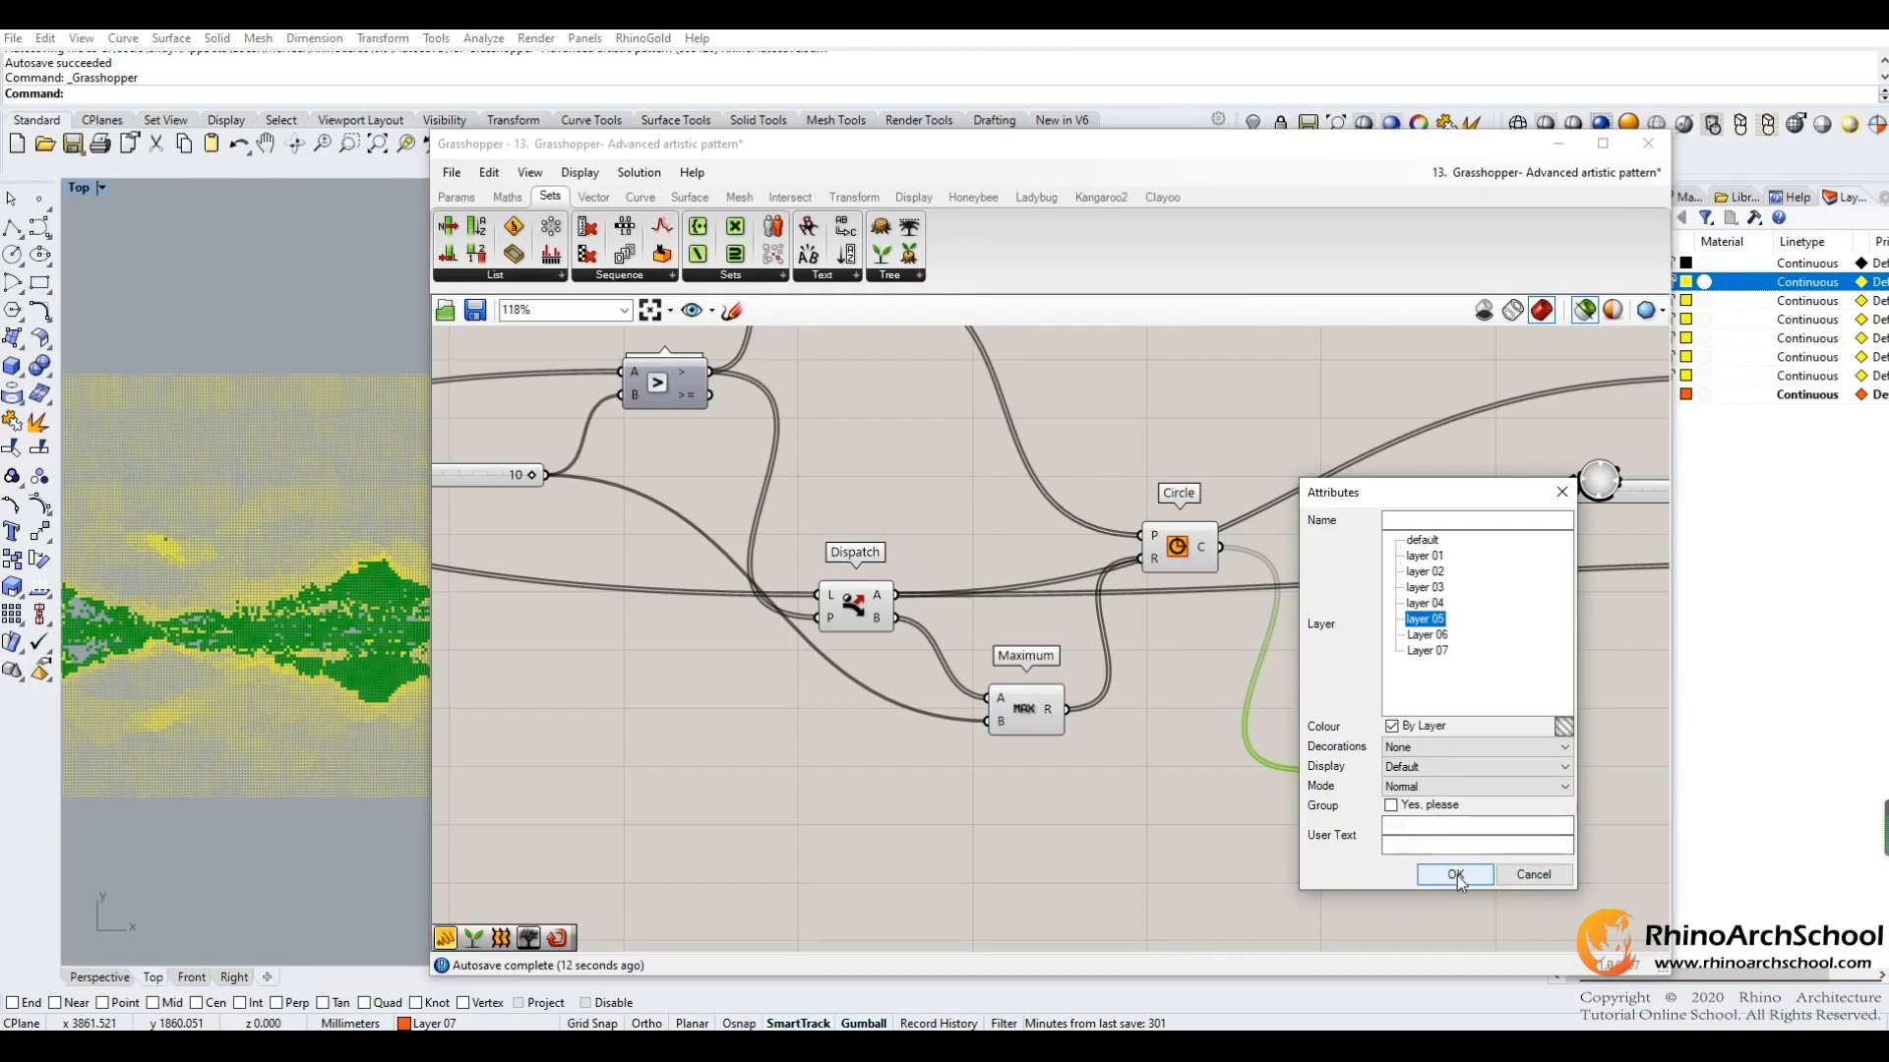
{"action": "left_click", "coordinate": [1456, 874]}
Rename the slider with value 12.5 that feeds the sixth Larger Than component as "sixth radius".
{"action": "right_click_drag", "start_coordinate": [1504, 725], "coordinate": [758, 587]}
{"action": "left_click", "coordinate": [713, 566]}
{"action": "double_click", "coordinate": [713, 566]}
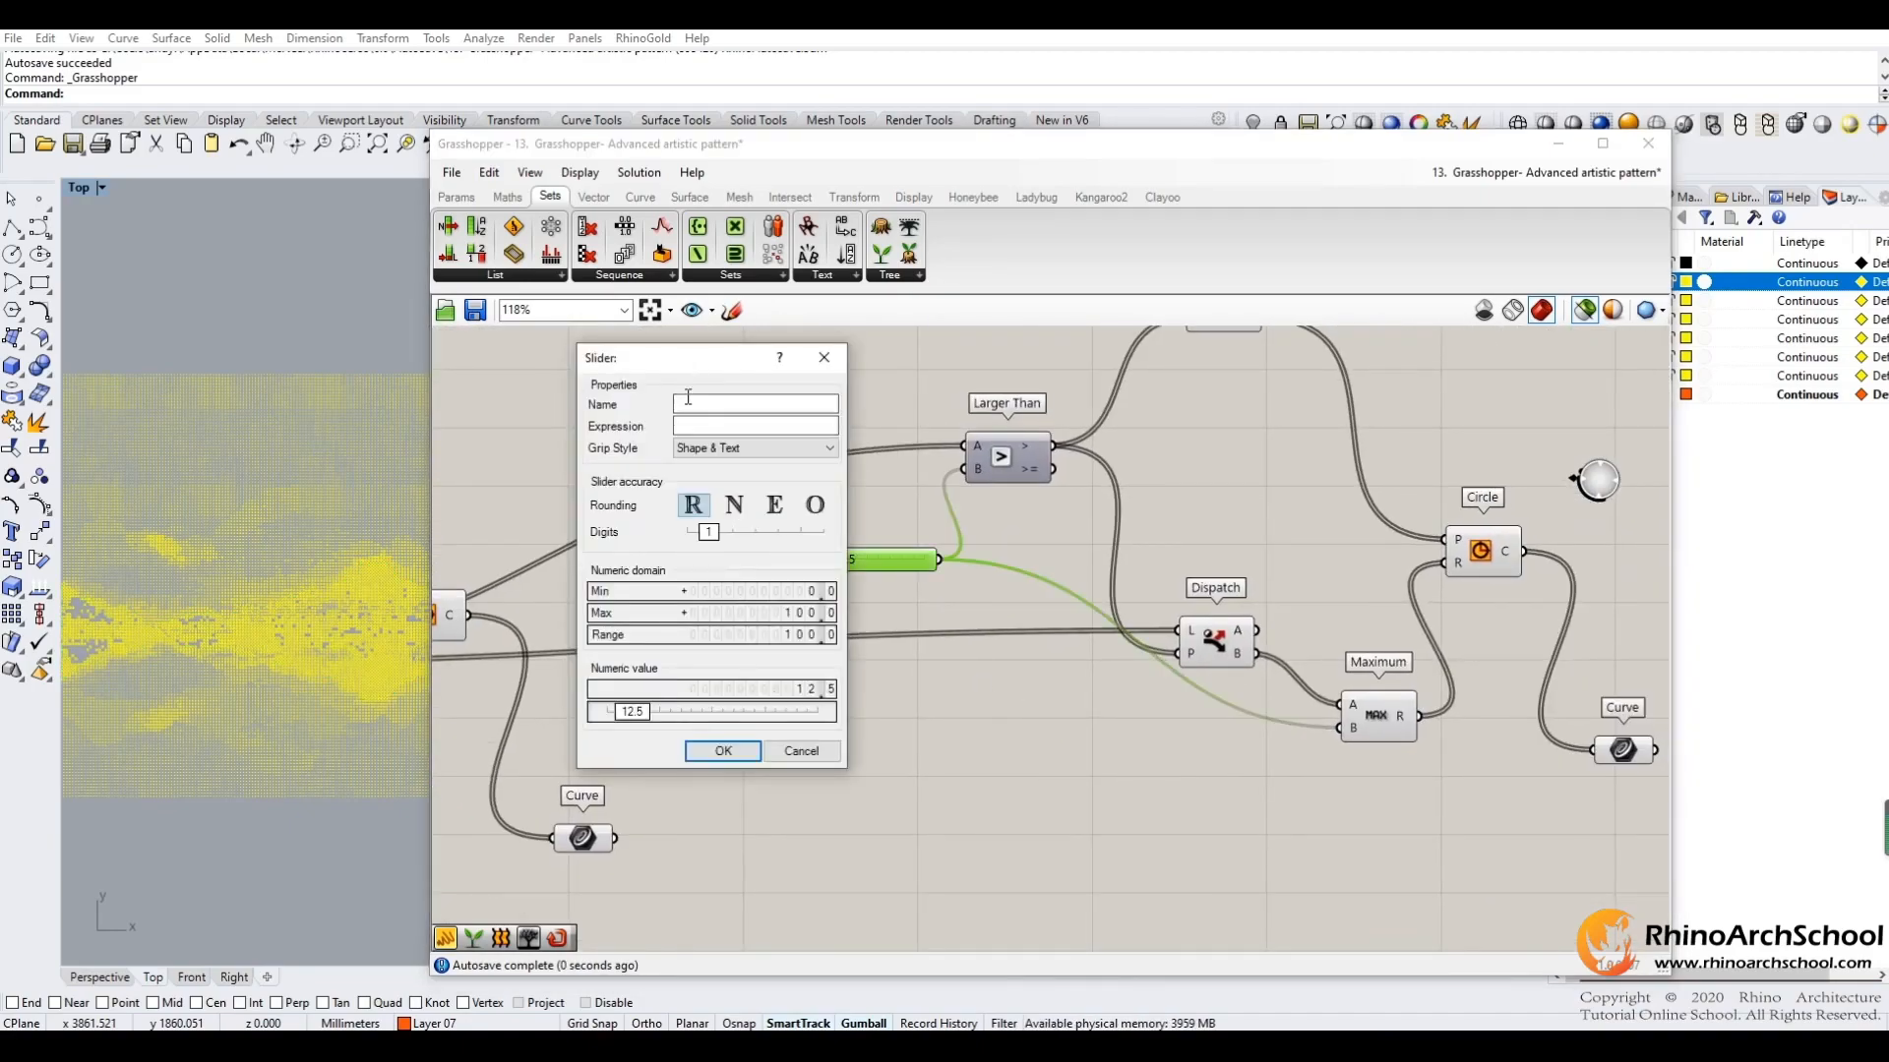
{"action": "type", "text": "sixth radius"}
{"action": "left_click", "coordinate": [723, 751]}
Bake the Curve parameter fed by the sixth Circle component onto Layer 06.
{"action": "right_click_drag", "start_coordinate": [1088, 704], "coordinate": [789, 676]}
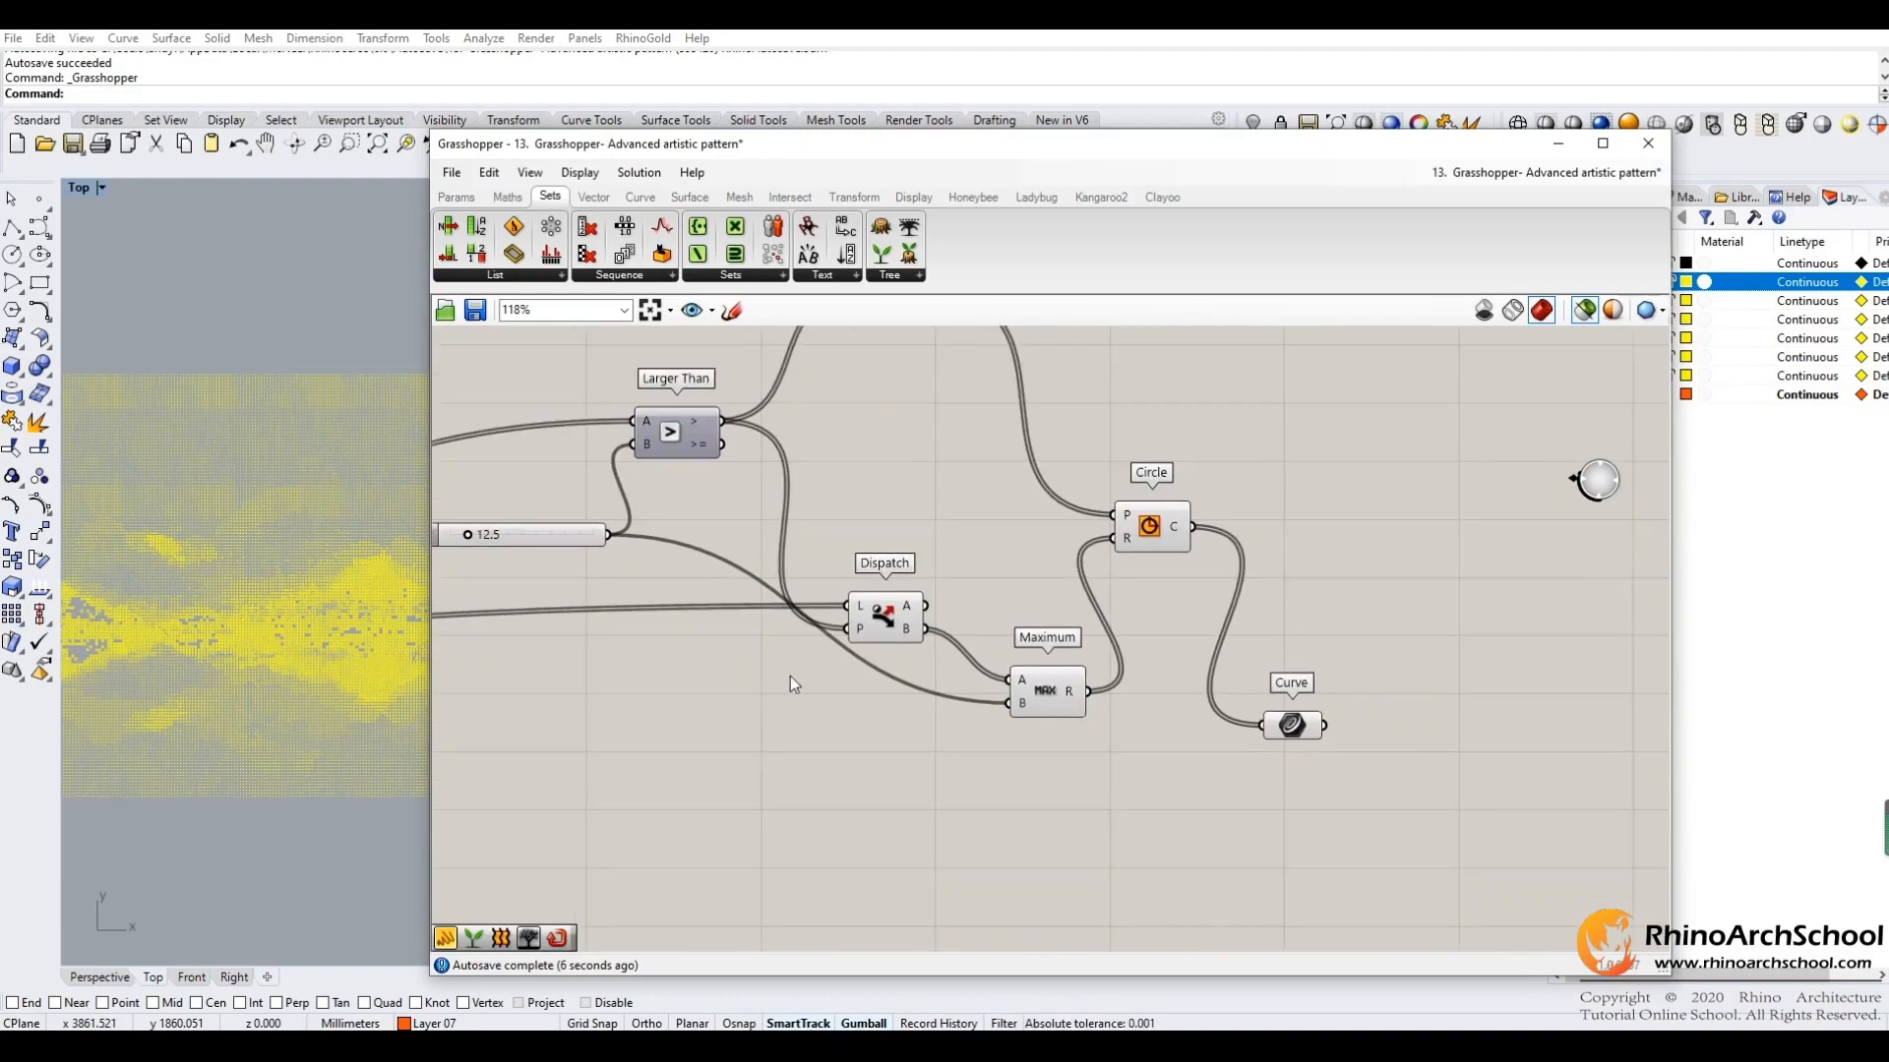
{"action": "left_click", "coordinate": [1292, 725]}
{"action": "right_click", "coordinate": [1292, 725]}
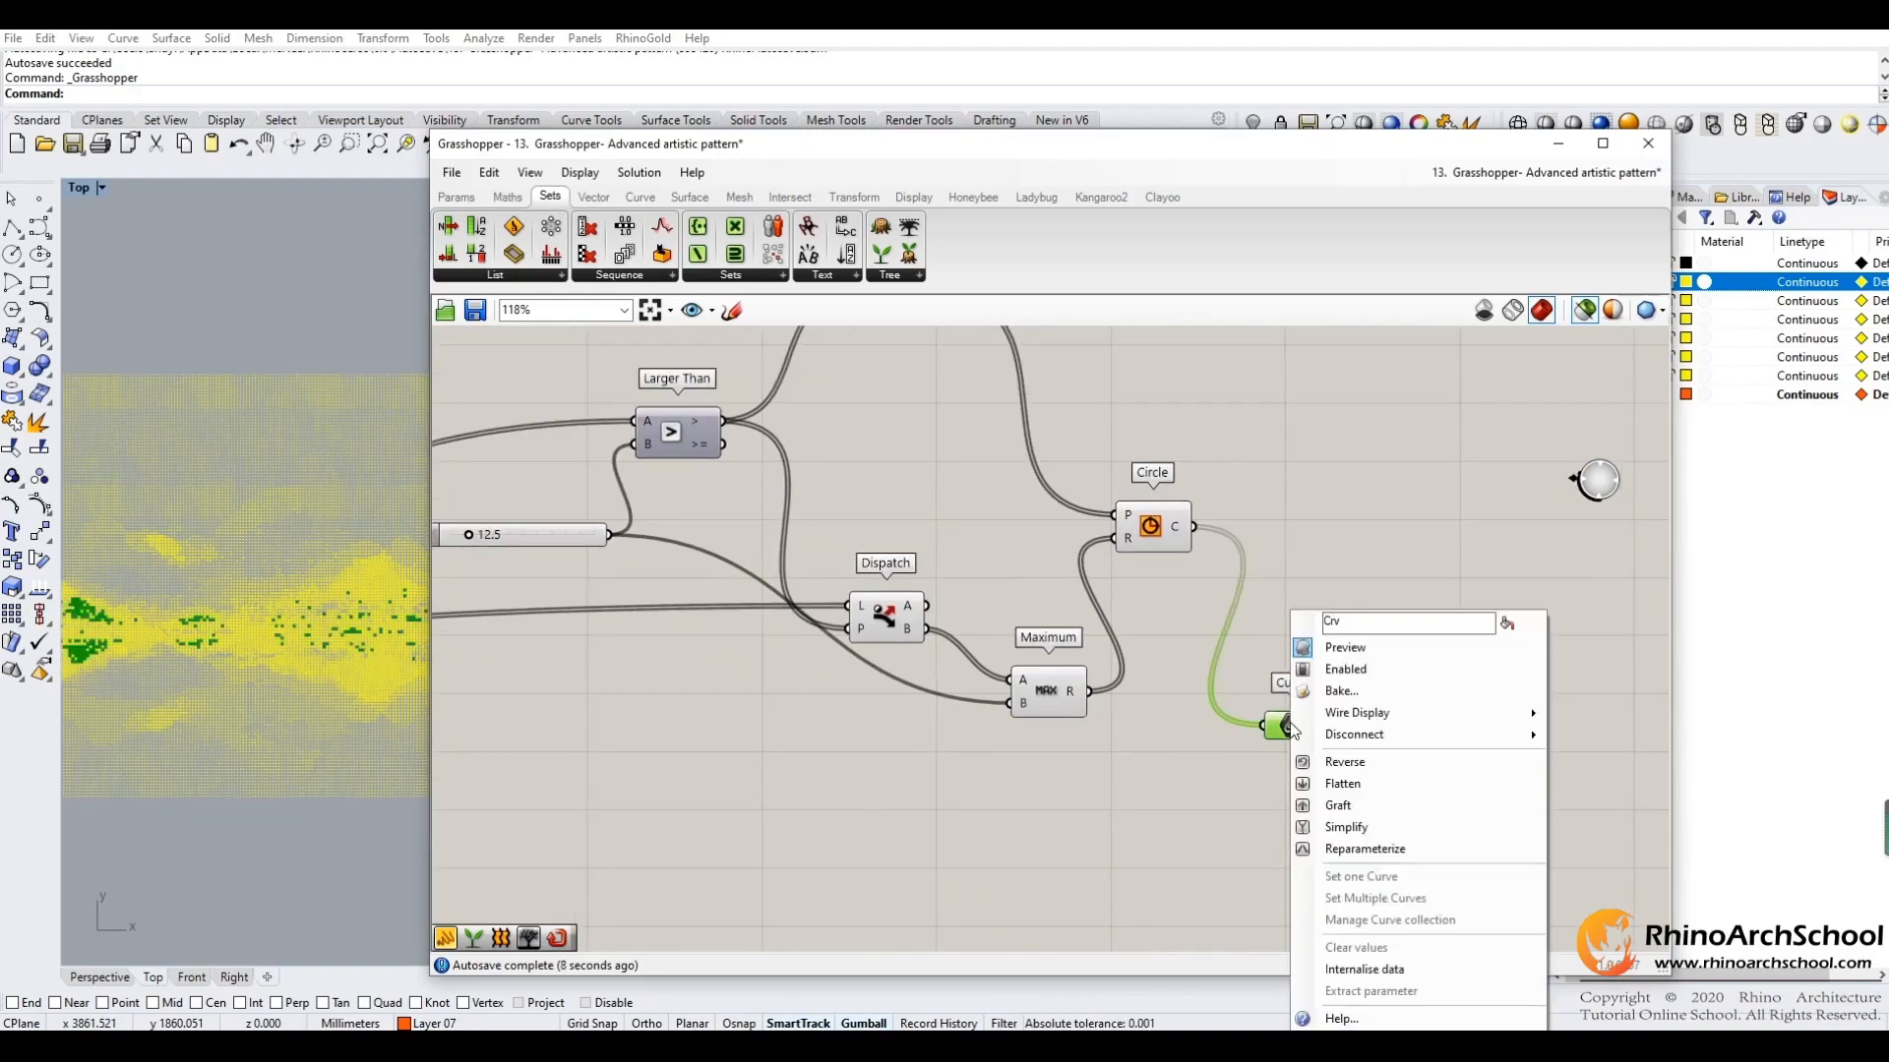
{"action": "left_click", "coordinate": [1338, 691]}
{"action": "left_click", "coordinate": [1341, 644]}
{"action": "left_click", "coordinate": [1366, 880]}
{"action": "left_click", "coordinate": [1347, 773]}
Review the last Circle and Curve groups of the definition and shift the Grasshopper window so the Rhino layer list can be read.
{"action": "scroll", "coordinate": [1092, 787], "scroll_direction": "down", "scroll_amount": 3}
{"action": "left_click_drag", "start_coordinate": [720, 835], "coordinate": [1361, 381]}
{"action": "left_click", "coordinate": [1086, 799]}
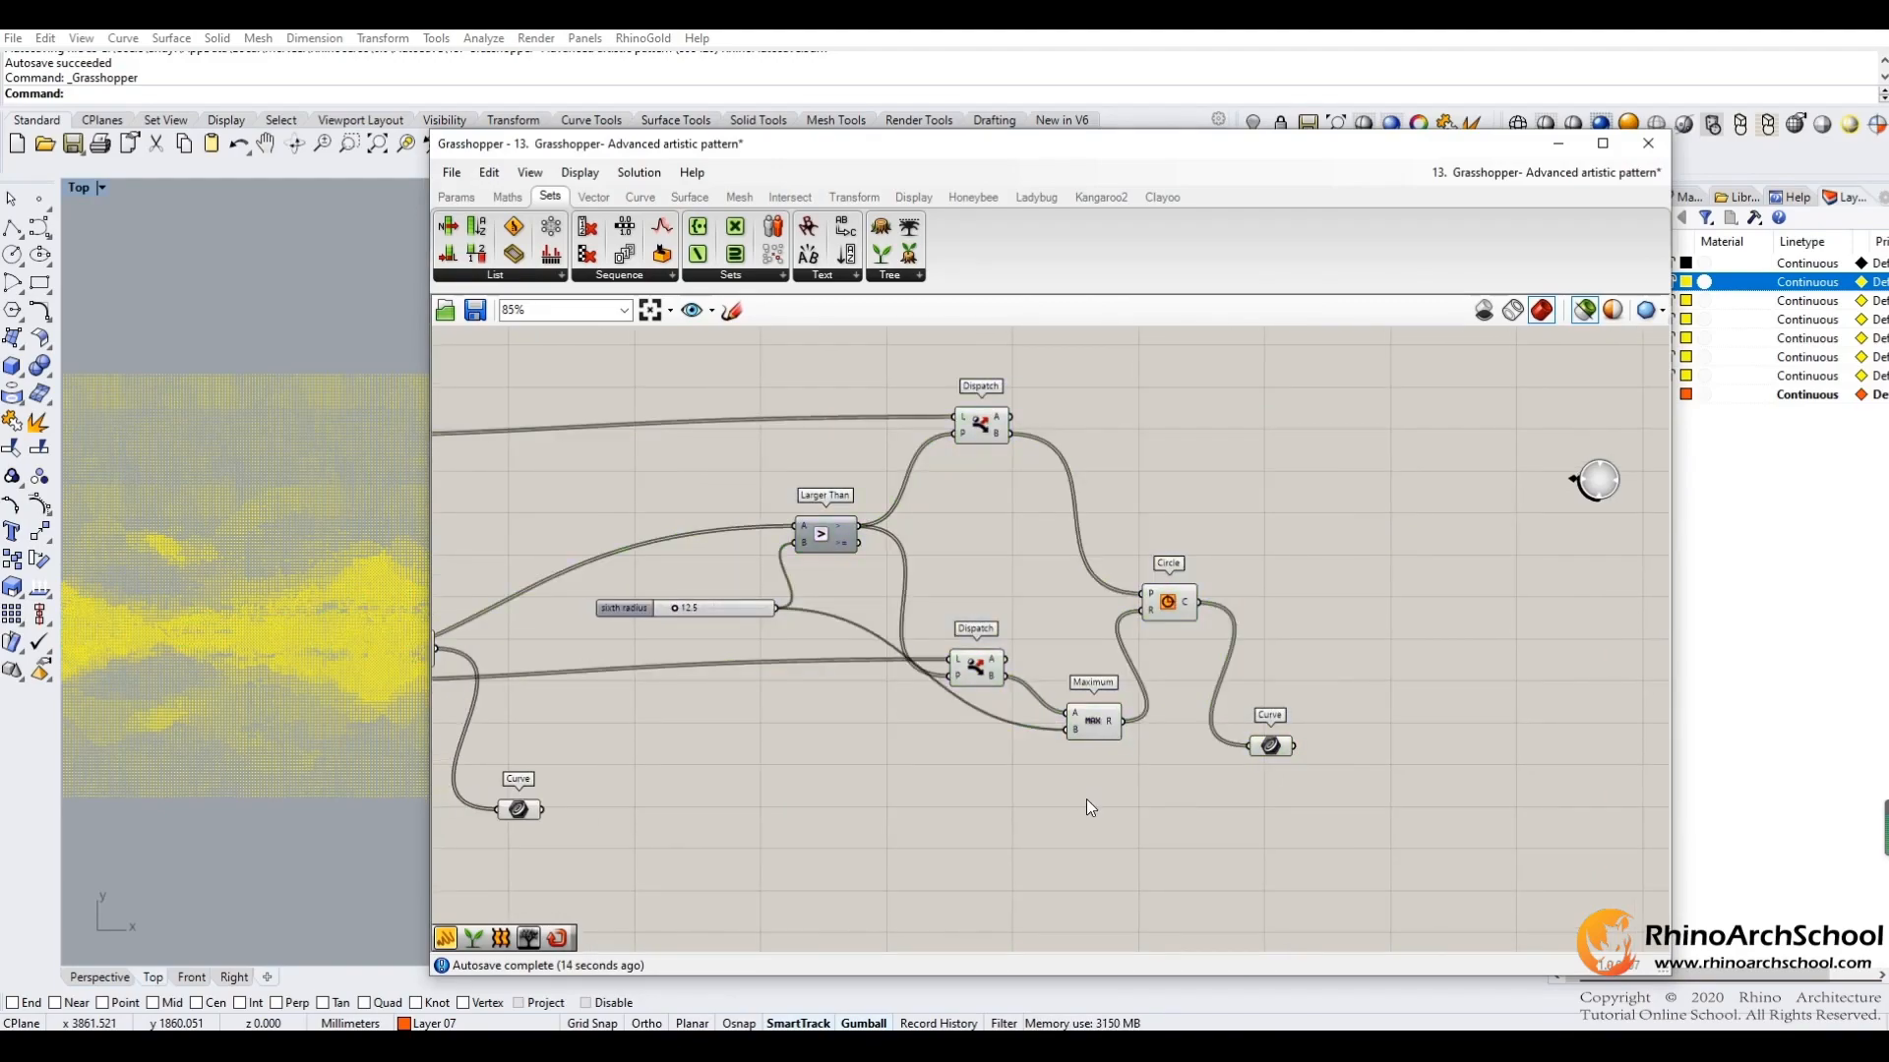
{"action": "right_click_drag", "start_coordinate": [495, 731], "coordinate": [1143, 718]}
{"action": "right_click_drag", "start_coordinate": [493, 640], "coordinate": [690, 607]}
{"action": "right_click_drag", "start_coordinate": [1406, 679], "coordinate": [1212, 707]}
{"action": "right_click", "coordinate": [1210, 706]}
{"action": "right_click_drag", "start_coordinate": [1410, 759], "coordinate": [1112, 708]}
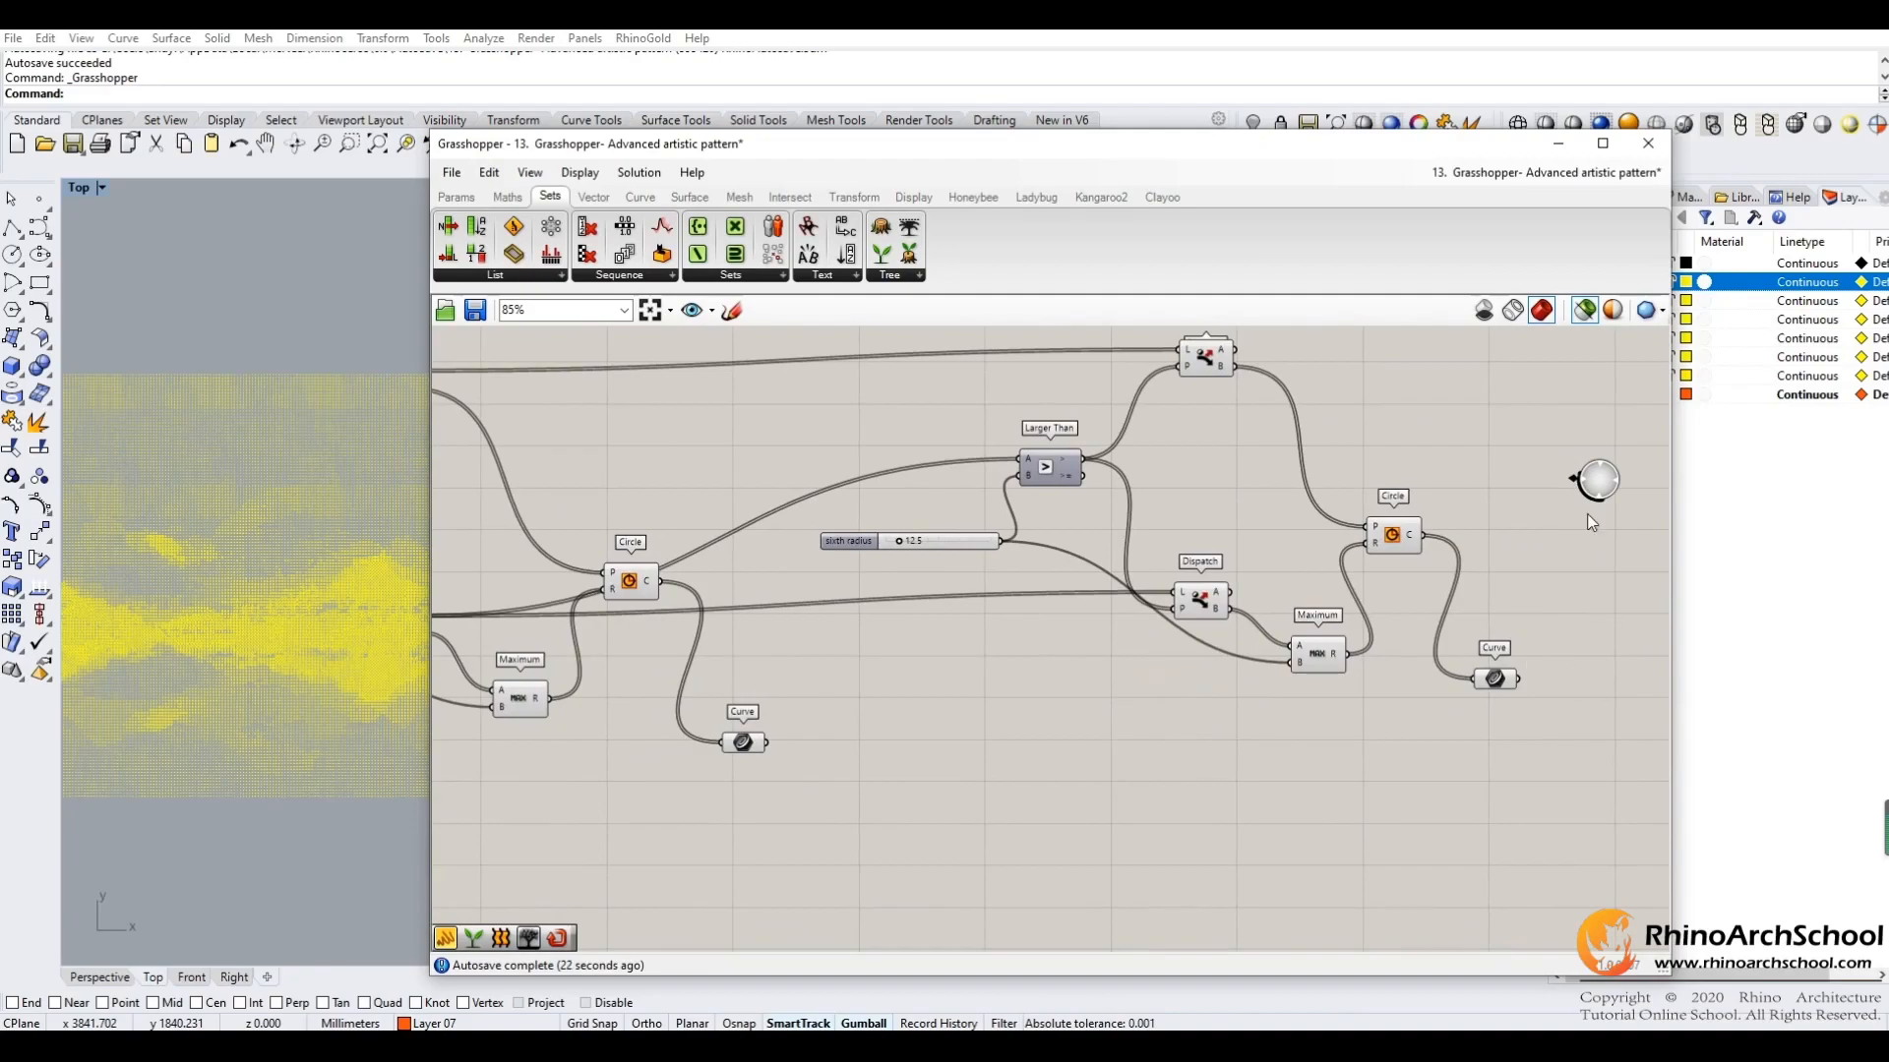
{"action": "left_click_drag", "start_coordinate": [1479, 138], "coordinate": [1307, 124]}
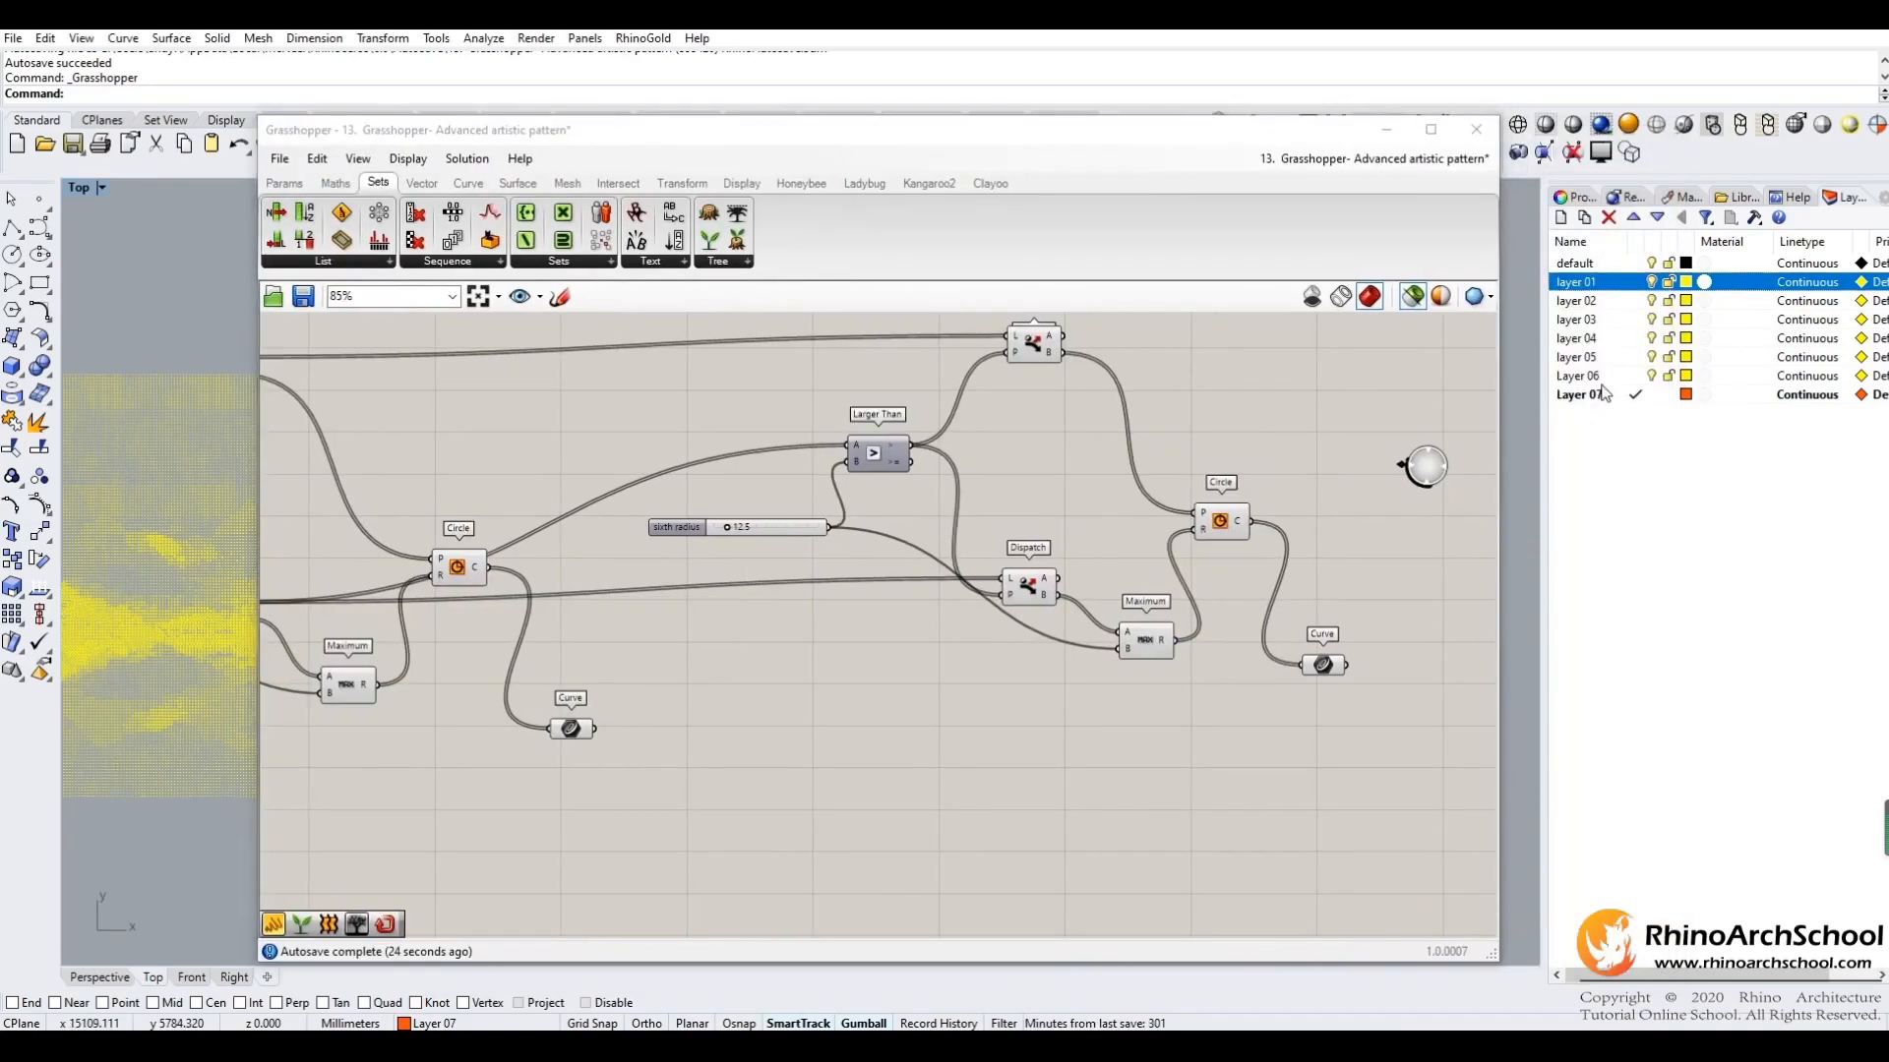
{"action": "right_click_drag", "start_coordinate": [1236, 425], "coordinate": [1269, 478]}
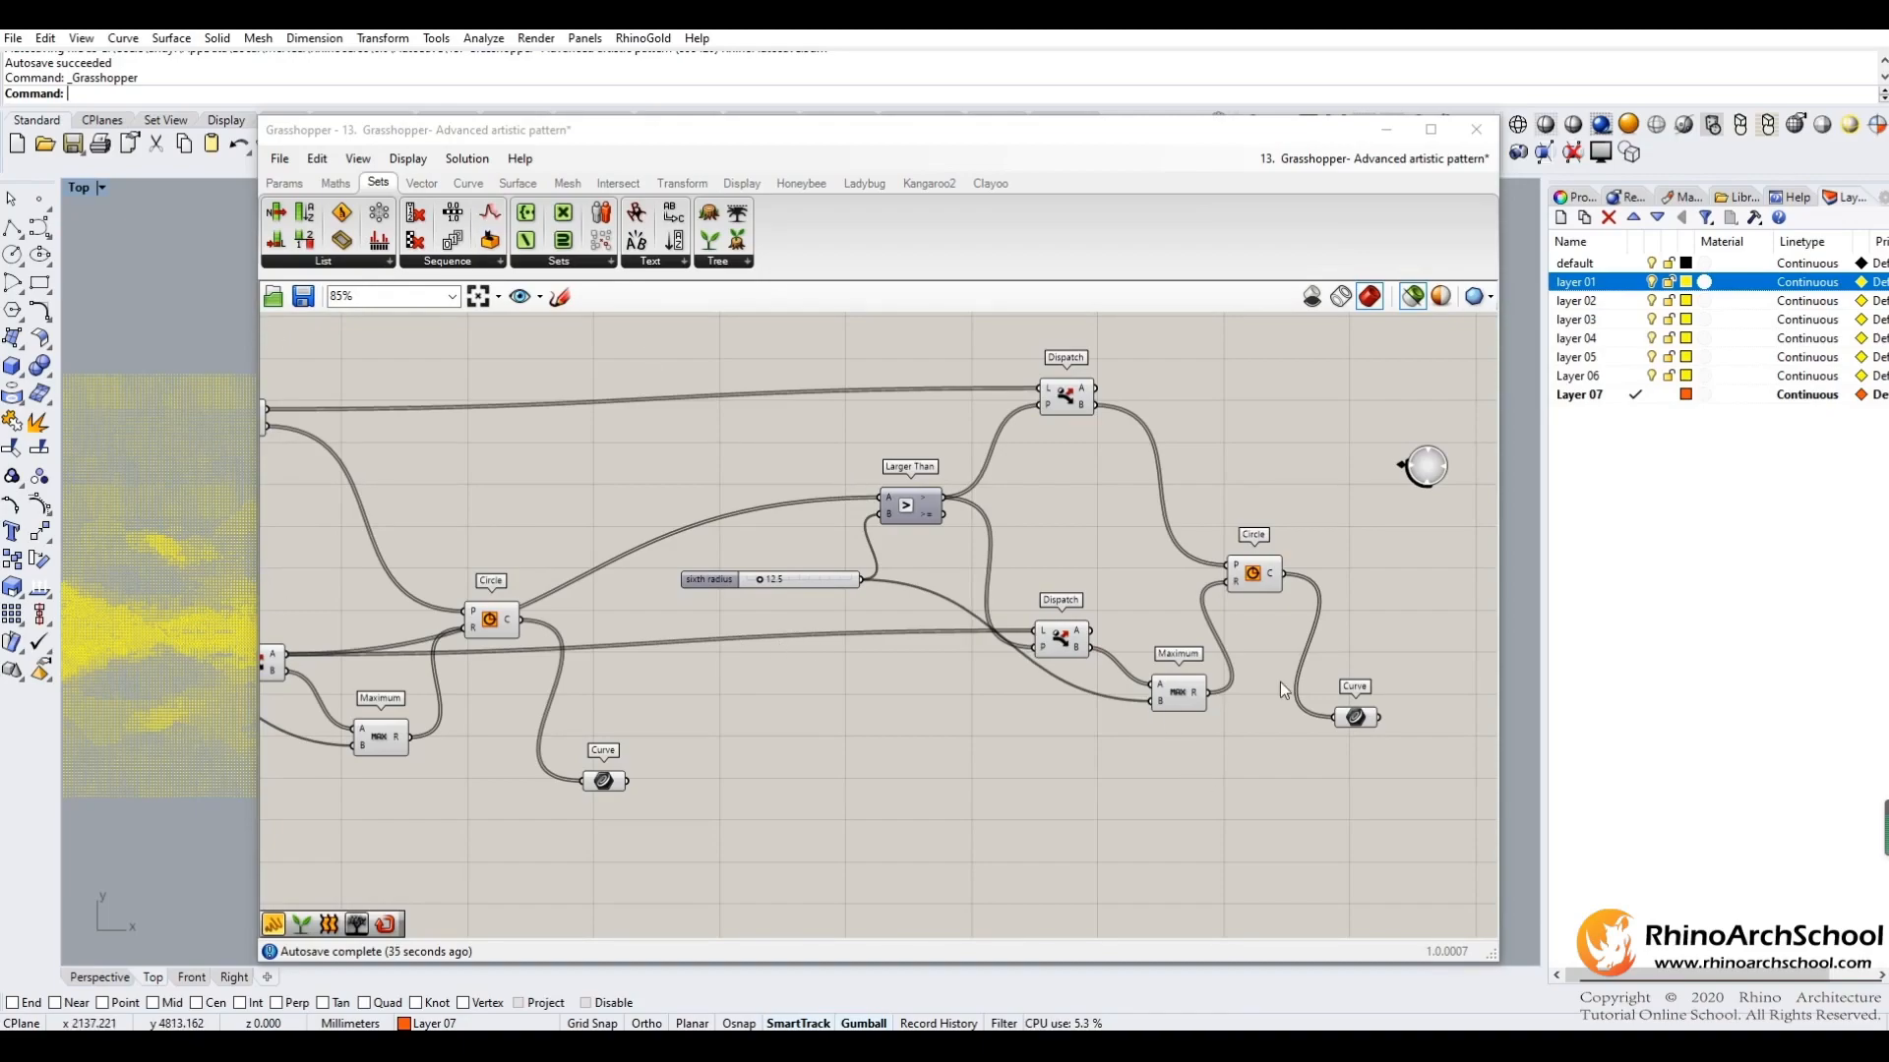
Examine the first Circle group's extrusion chain: Boundary Surfaces, Unit Z with its Factor slider, Extrude and the Brep parameter.
{"action": "scroll", "coordinate": [1017, 844], "scroll_direction": "down", "scroll_amount": 3}
{"action": "mouse_move", "coordinate": [1017, 844]}
{"action": "right_mouse_down"}
{"action": "mouse_move", "coordinate": [1143, 662]}
{"action": "mouse_move", "coordinate": [1086, 623]}
{"action": "mouse_move", "coordinate": [1345, 355]}
{"action": "right_mouse_up"}
{"action": "right_click_drag", "start_coordinate": [1104, 577], "coordinate": [1396, 383]}
{"action": "right_click_drag", "start_coordinate": [1112, 725], "coordinate": [1240, 755]}
{"action": "right_click_drag", "start_coordinate": [866, 721], "coordinate": [1349, 804]}
{"action": "right_click_drag", "start_coordinate": [894, 664], "coordinate": [1399, 744]}
{"action": "right_click_drag", "start_coordinate": [810, 648], "coordinate": [1223, 634]}
{"action": "mouse_move", "coordinate": [915, 633]}
{"action": "right_mouse_down"}
{"action": "mouse_move", "coordinate": [1188, 645]}
{"action": "mouse_move", "coordinate": [532, 482]}
{"action": "right_mouse_up"}
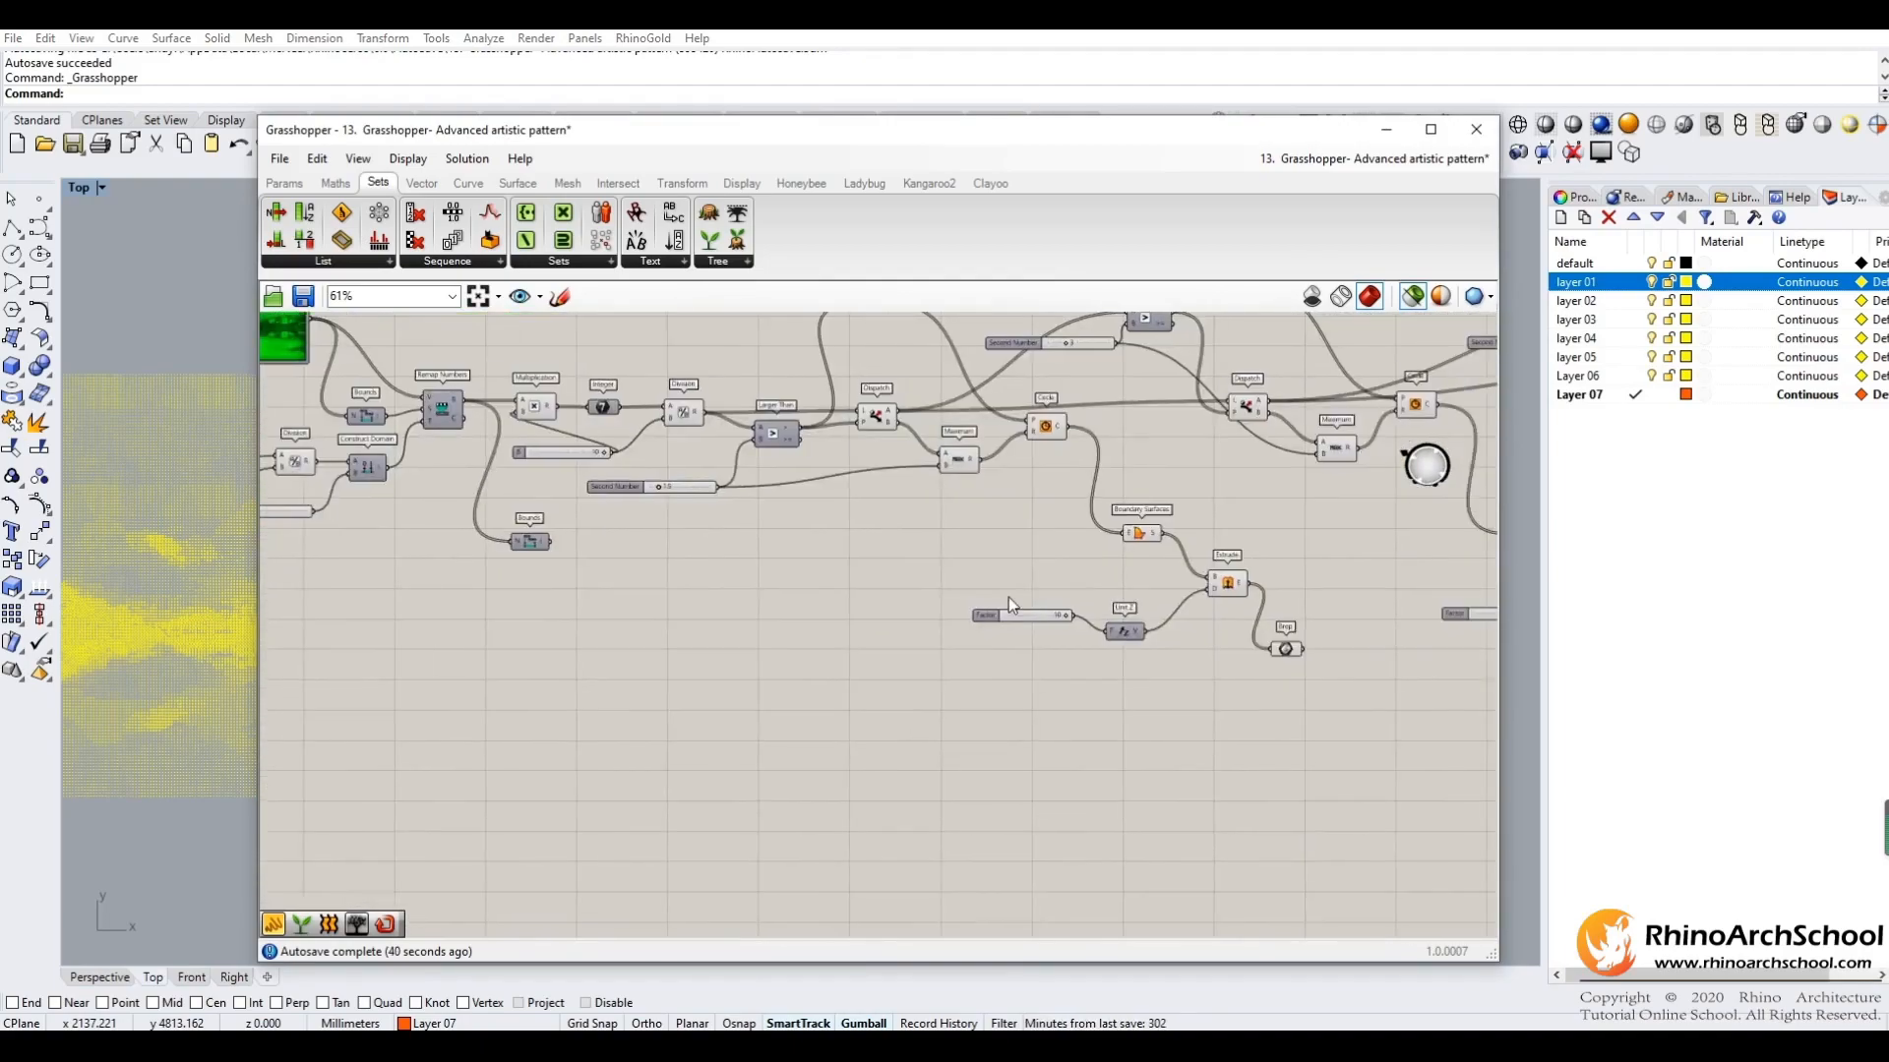
{"action": "scroll", "coordinate": [812, 546], "scroll_direction": "up", "scroll_amount": 4}
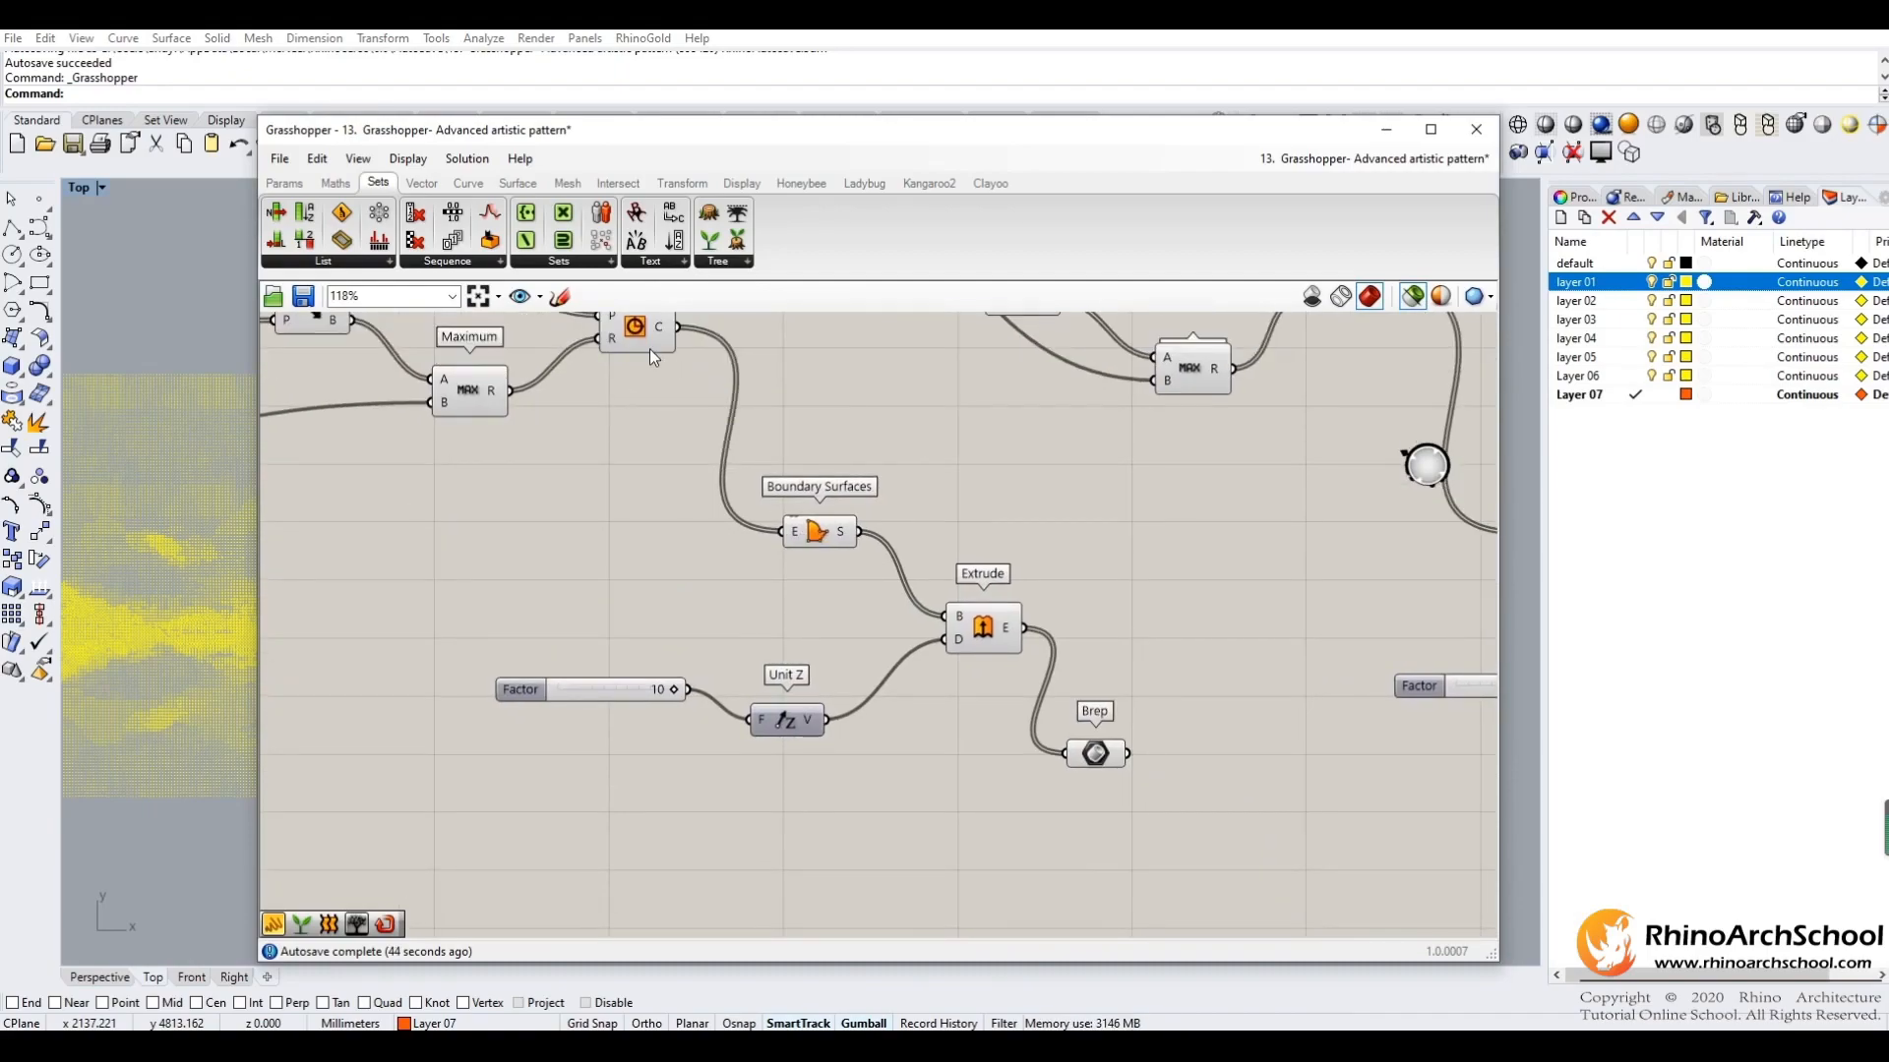
{"action": "right_click_drag", "start_coordinate": [852, 551], "coordinate": [743, 495]}
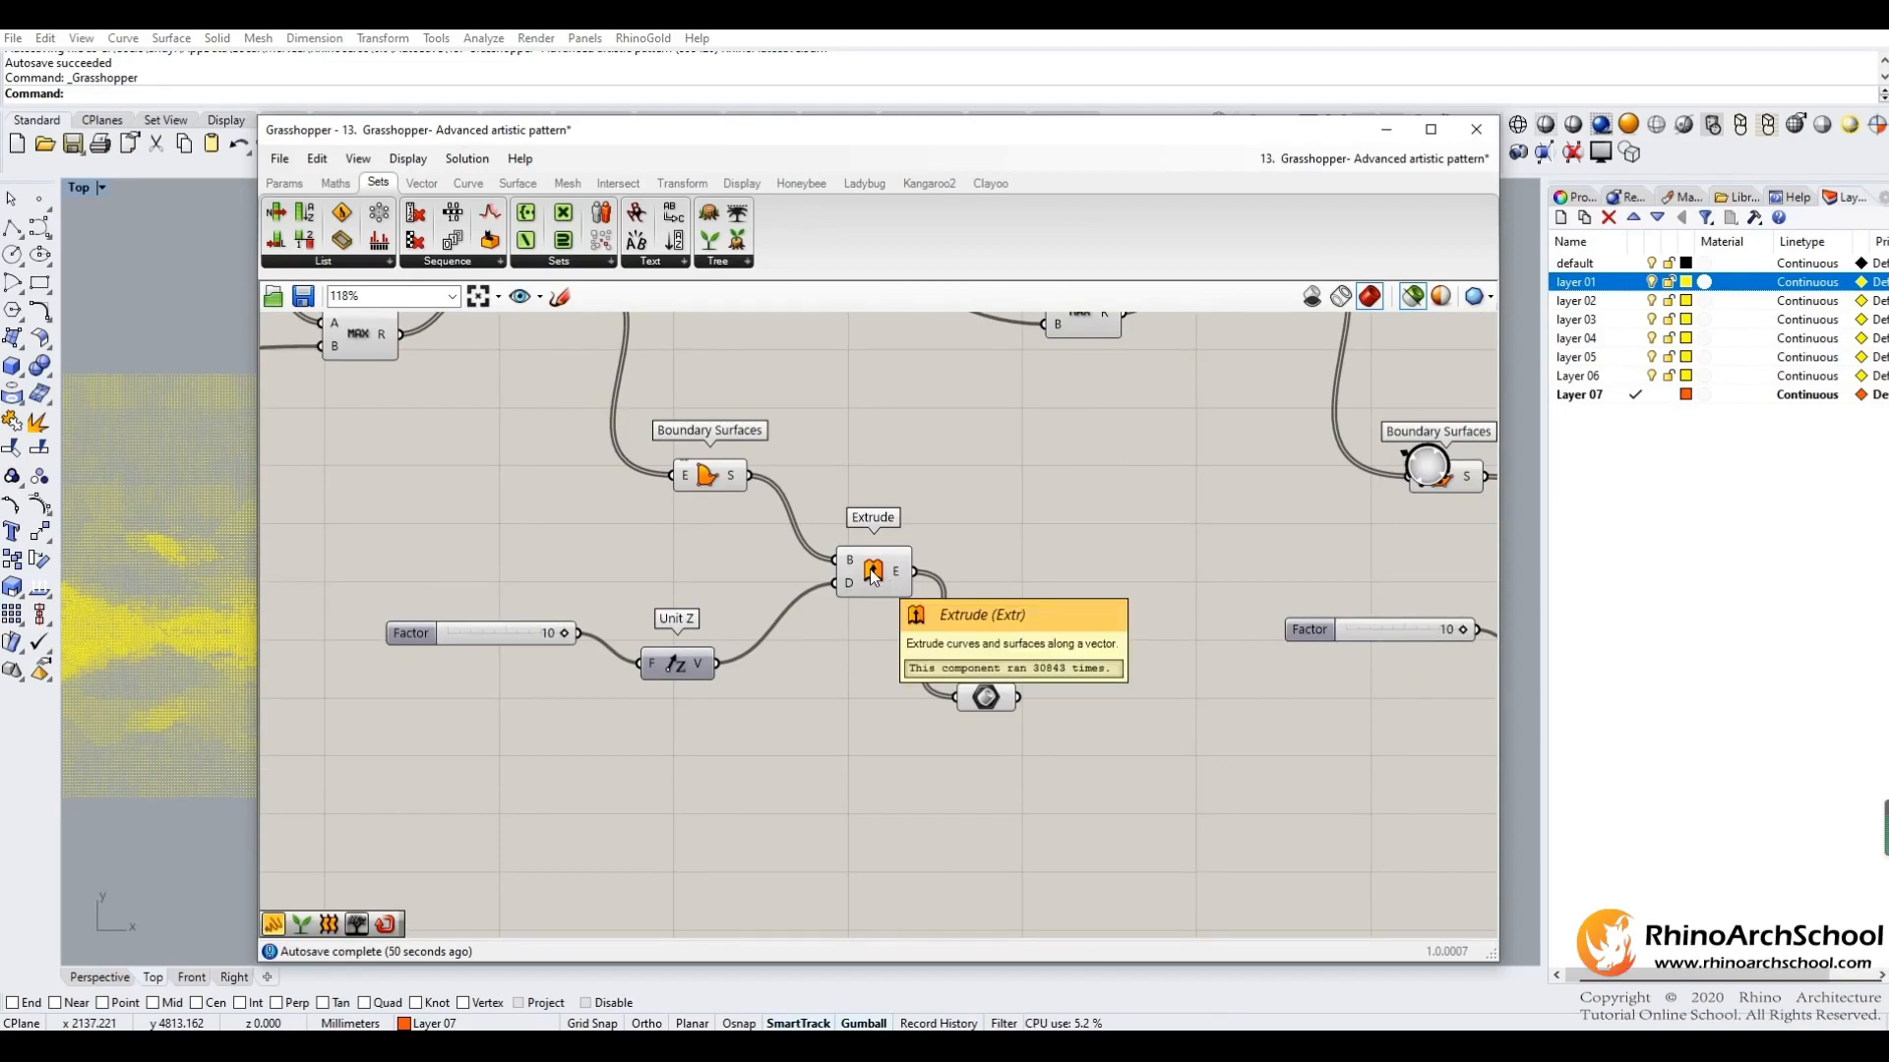
Minimize the Grasshopper window and inspect the material settings of Layer 07 in Rhino.
{"action": "left_click", "coordinate": [1386, 129]}
{"action": "left_click", "coordinate": [1739, 407]}
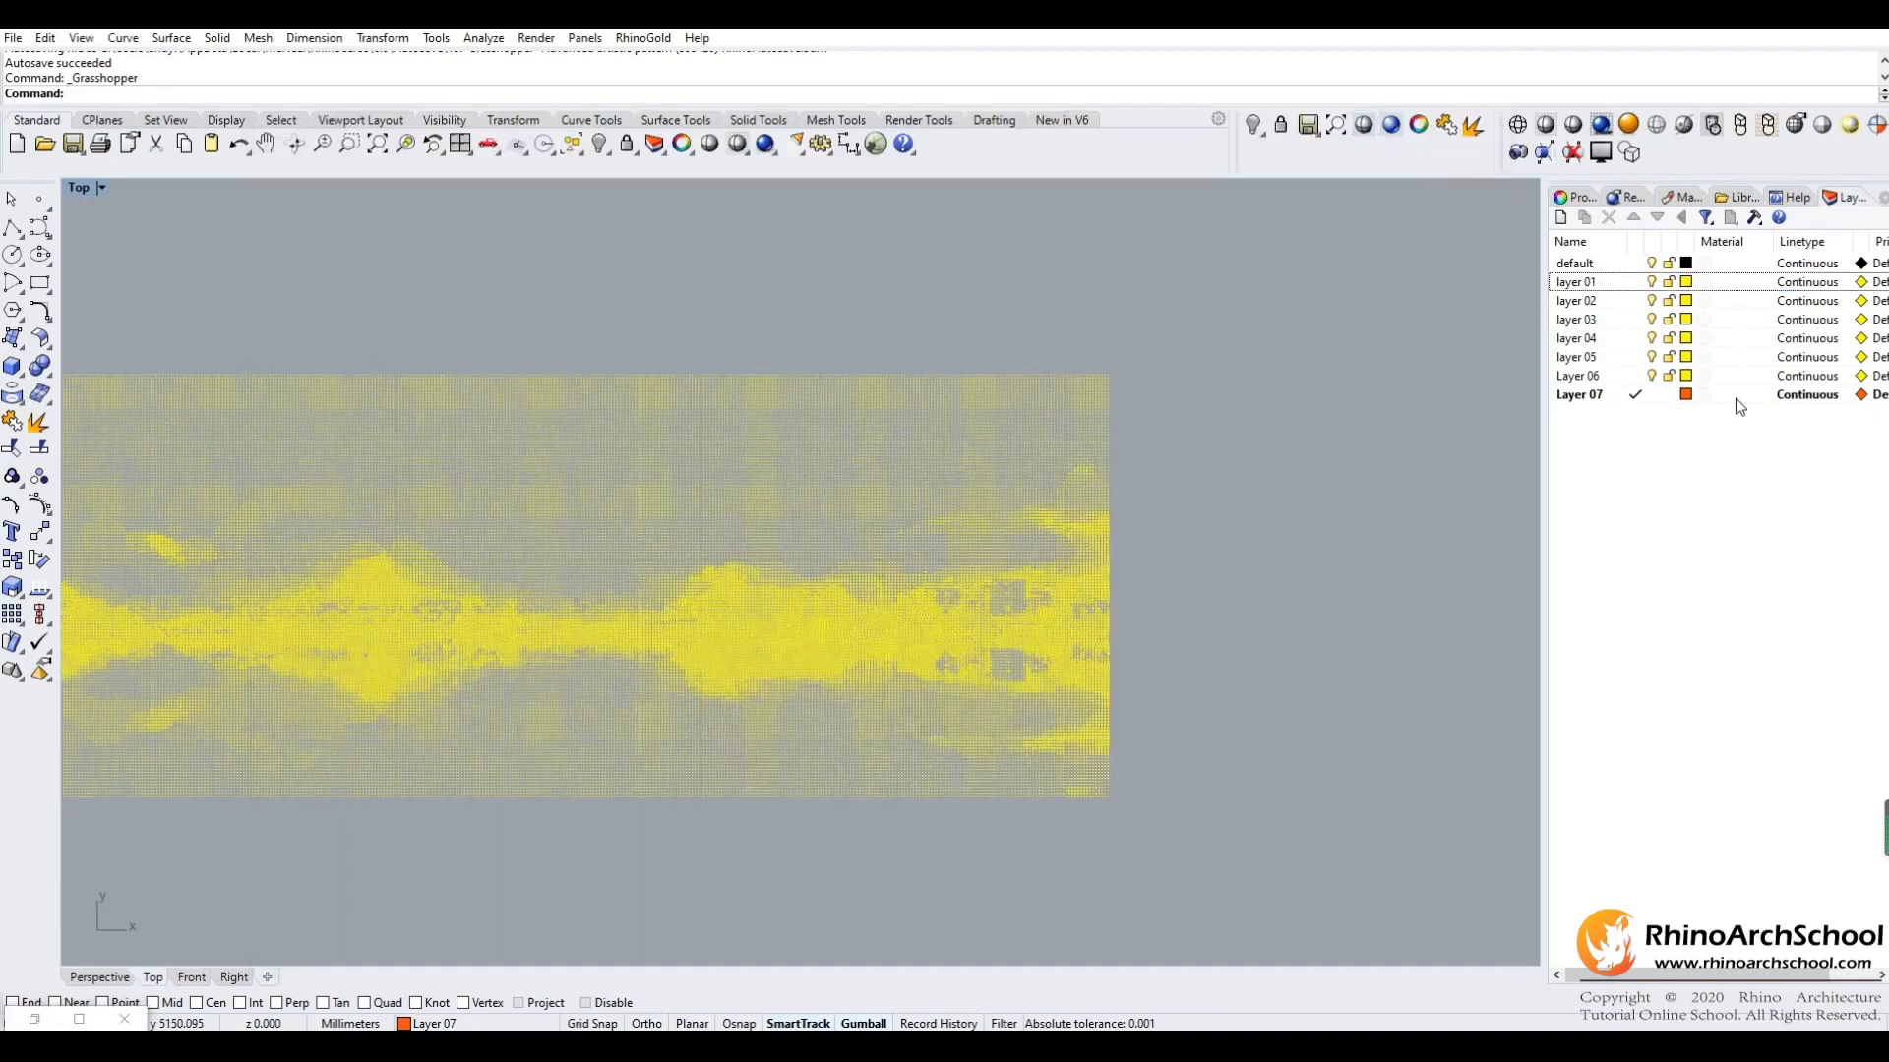
{"action": "left_click", "coordinate": [1732, 406]}
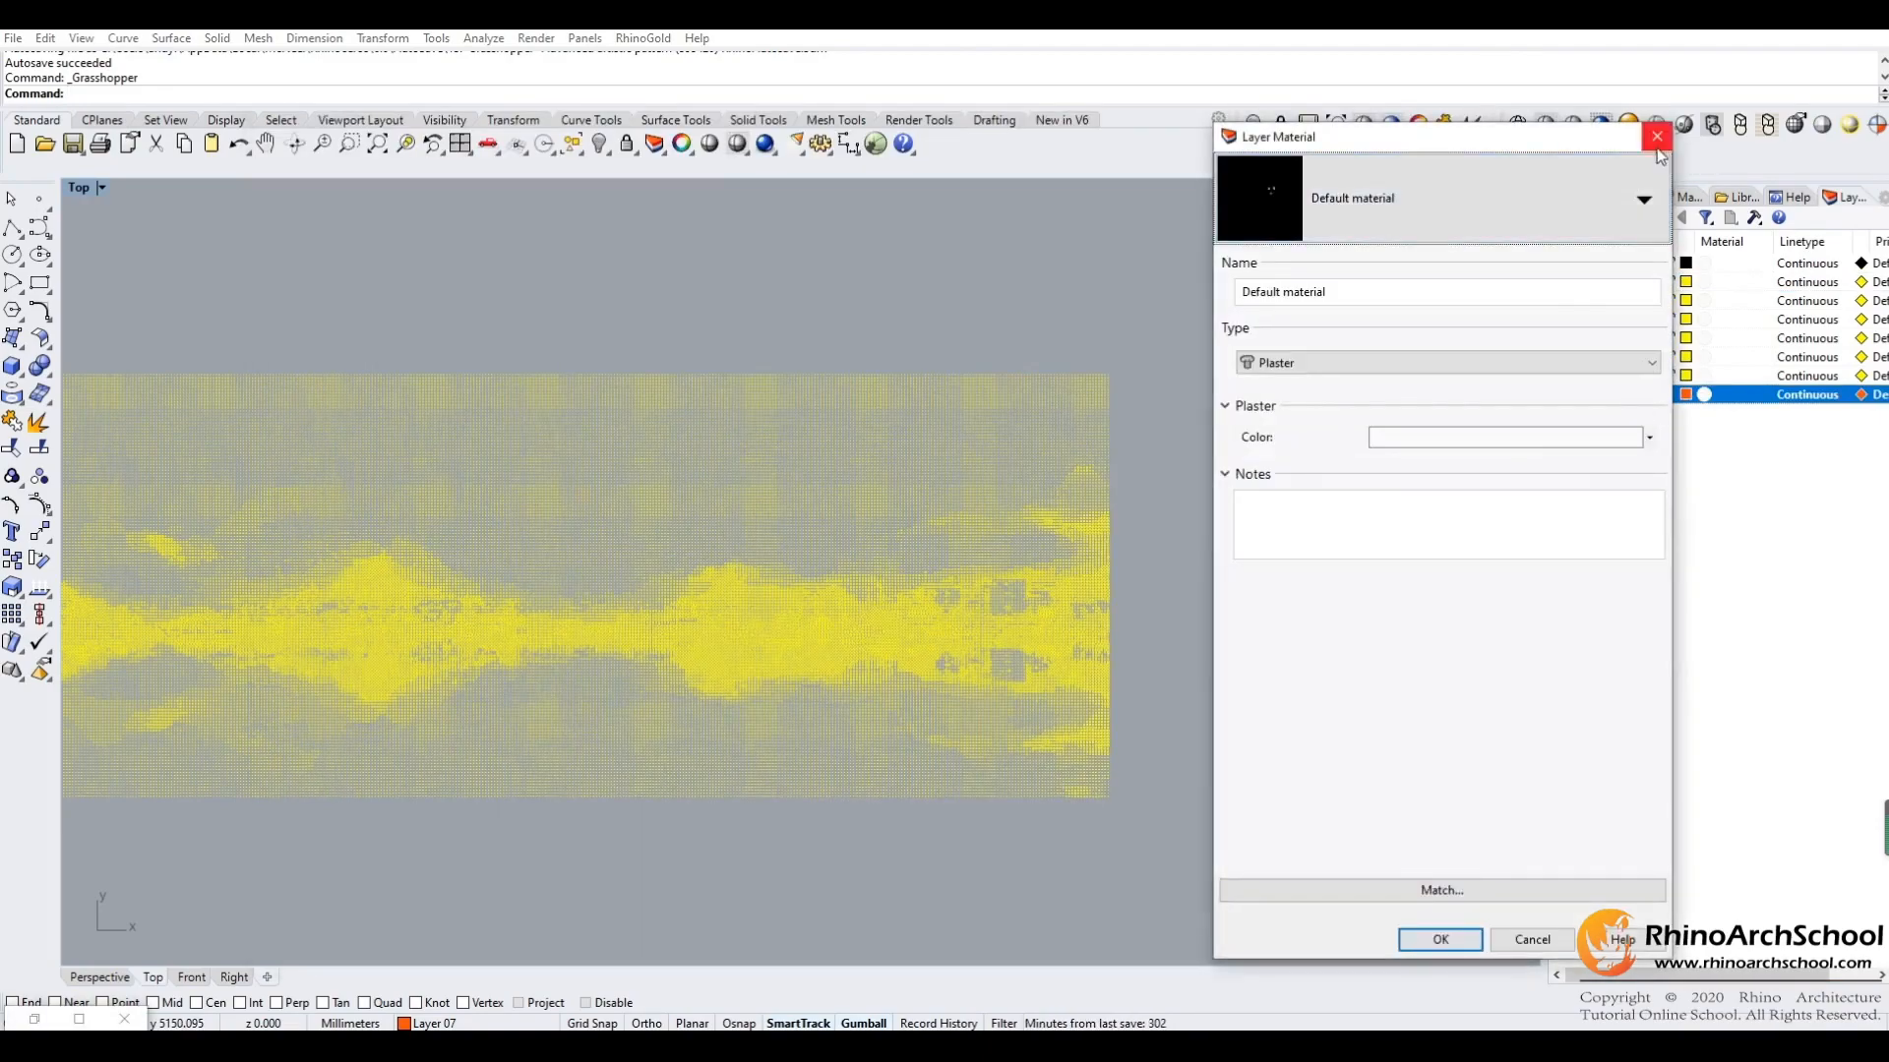
{"action": "left_click", "coordinate": [1657, 144]}
Draw a box on Layer 07 in the Top view that slightly overhangs the whole circle pattern, using its width as the height.
{"action": "right_click_drag", "start_coordinate": [182, 385], "coordinate": [471, 379]}
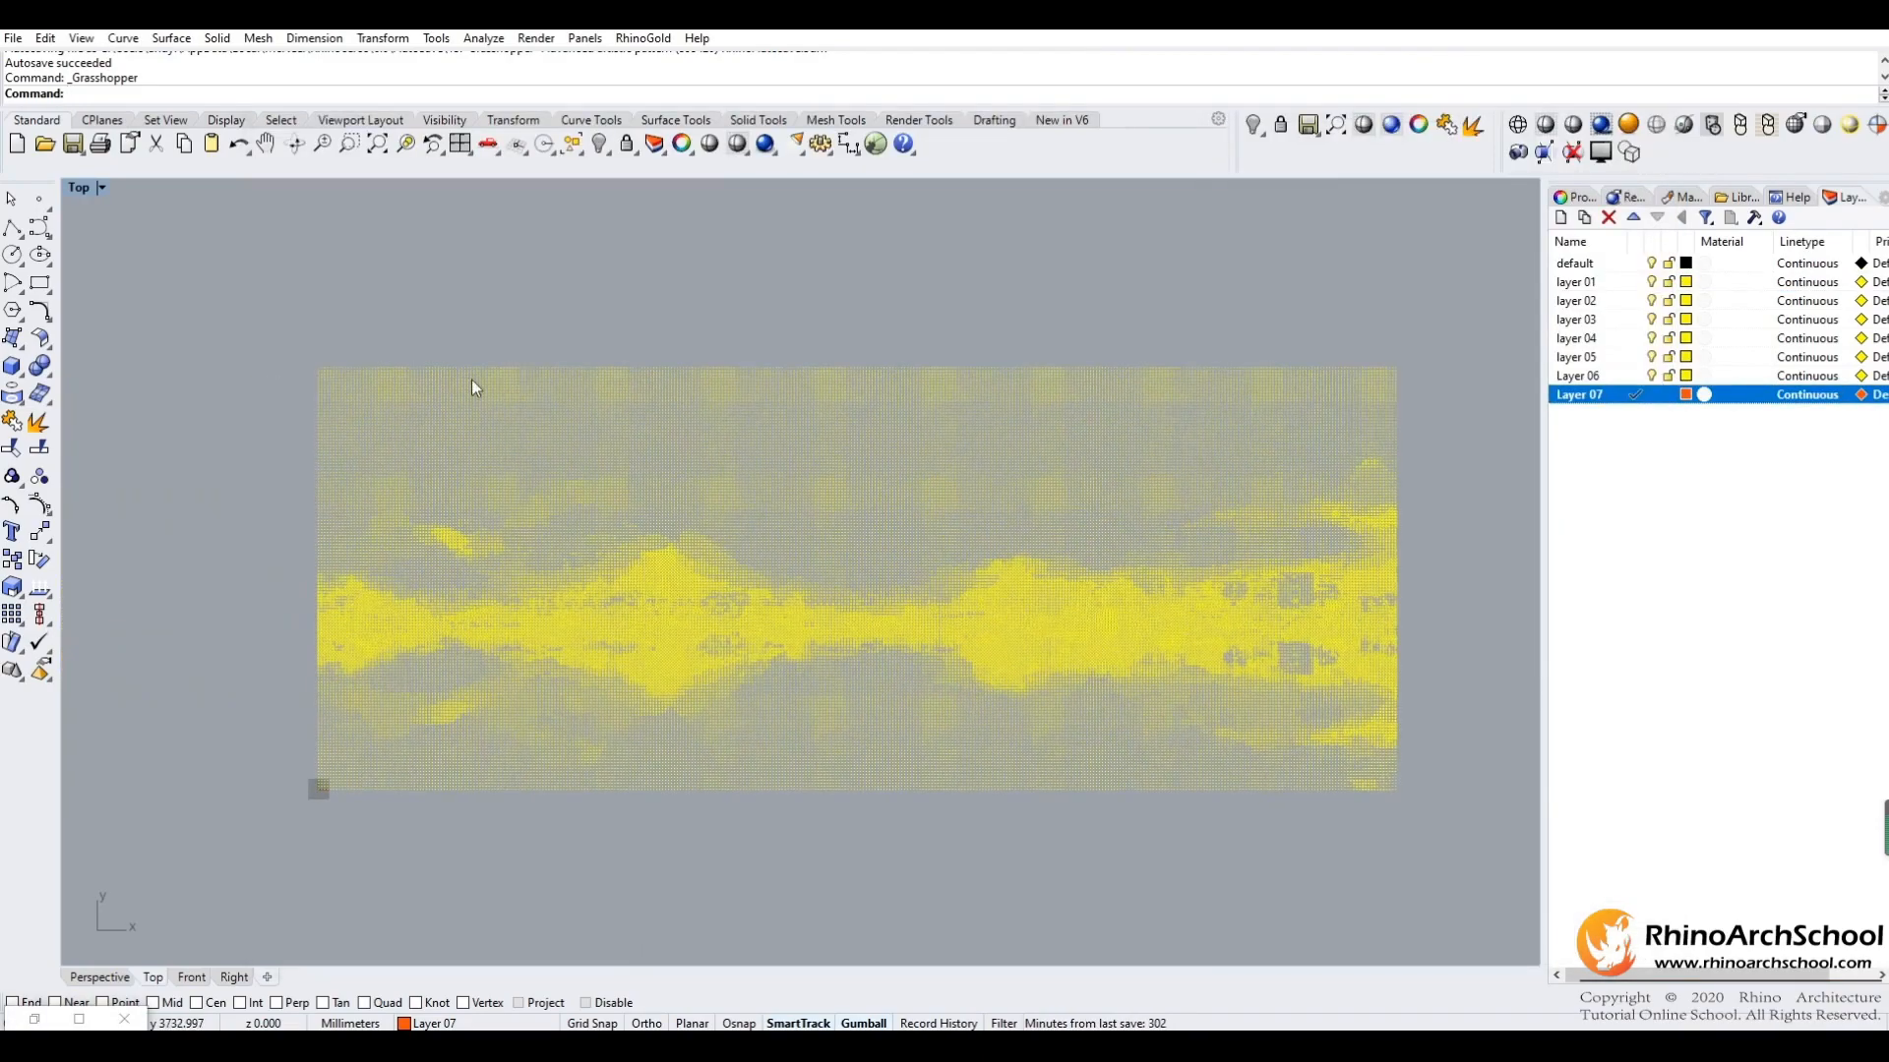
{"action": "left_click", "coordinate": [301, 356]}
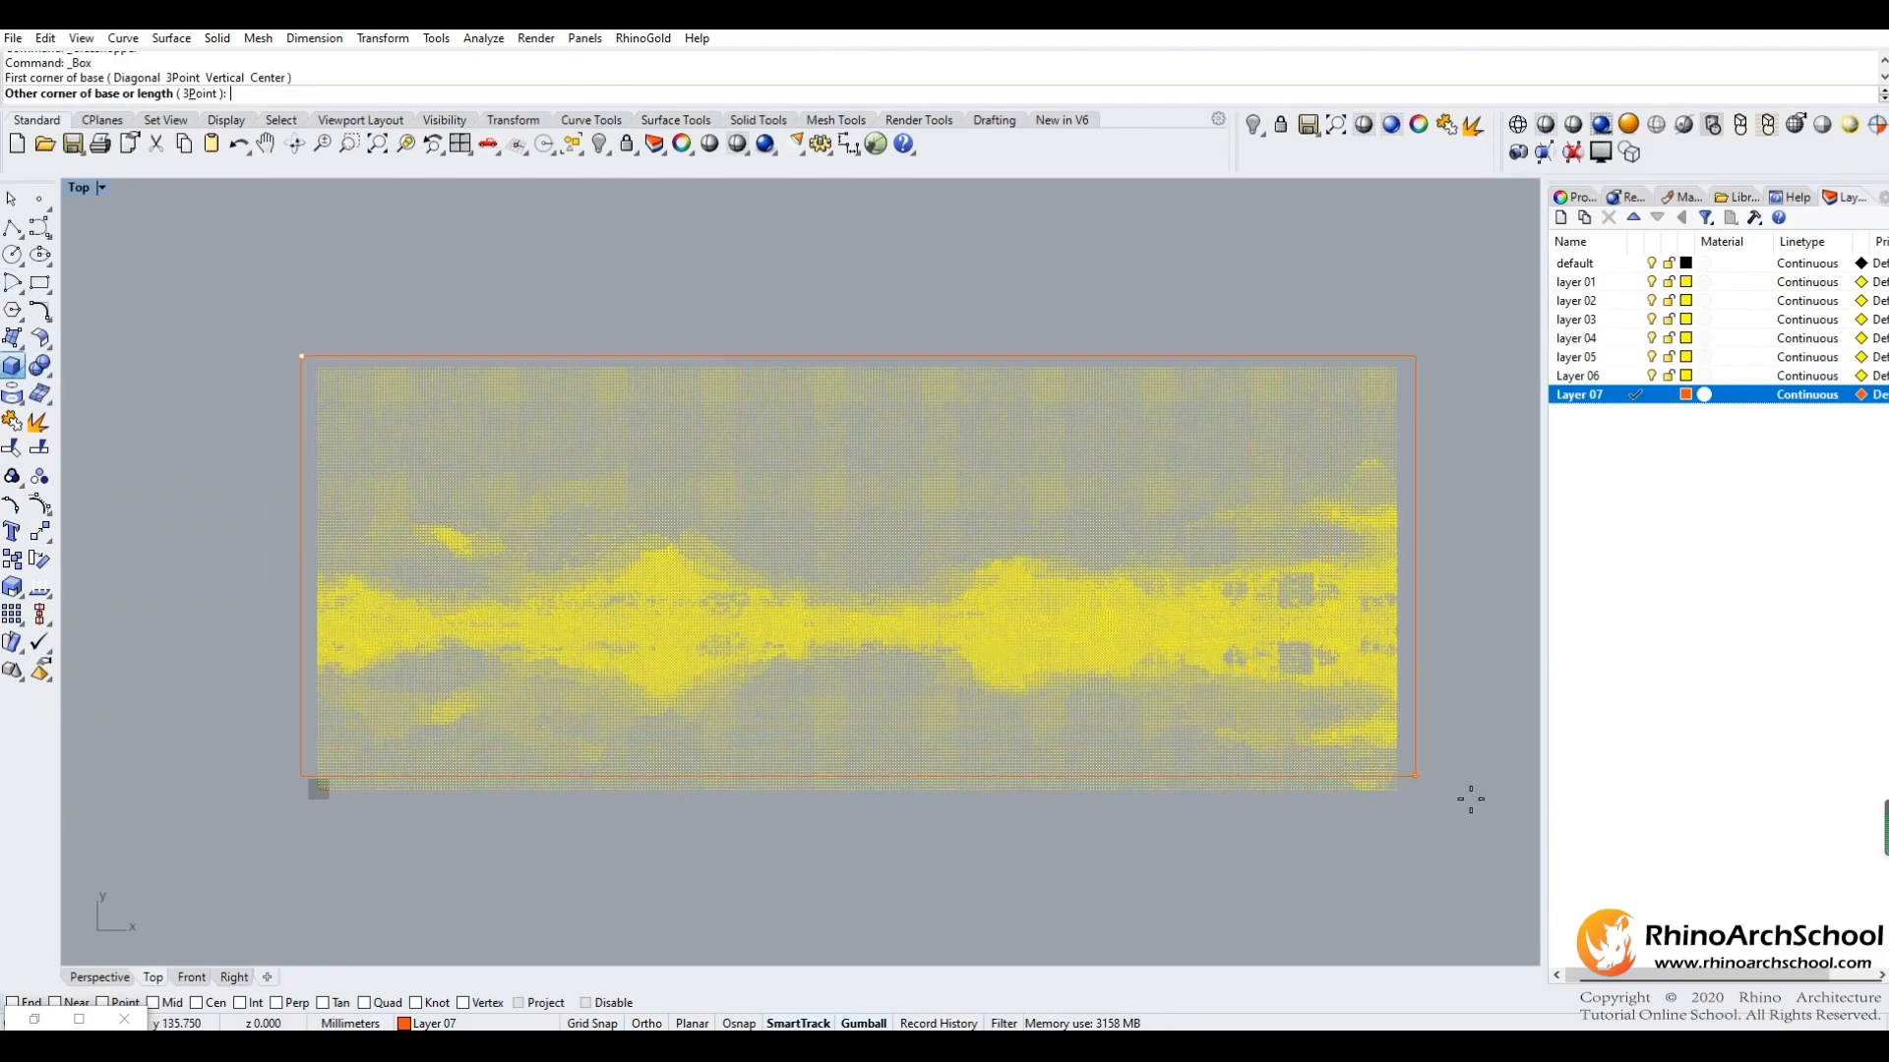
{"action": "left_click", "coordinate": [1412, 805]}
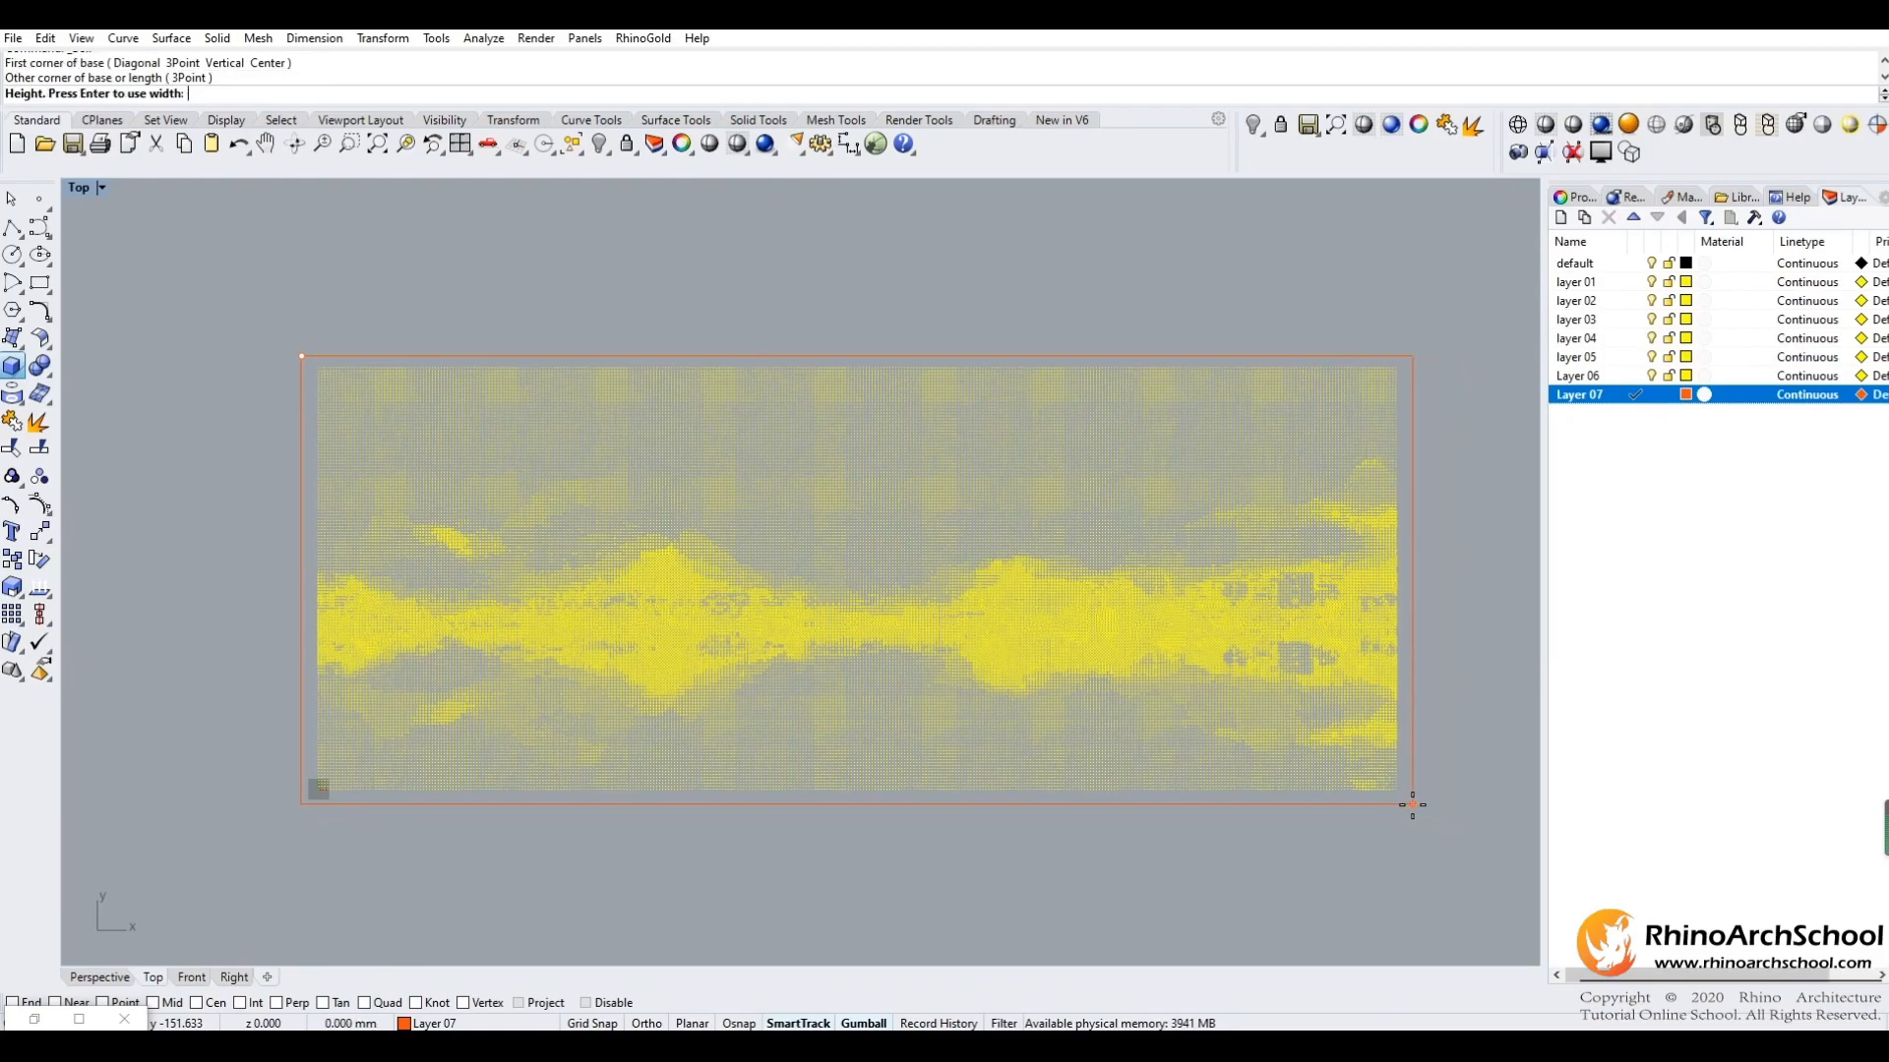
{"action": "key", "text": "Return"}
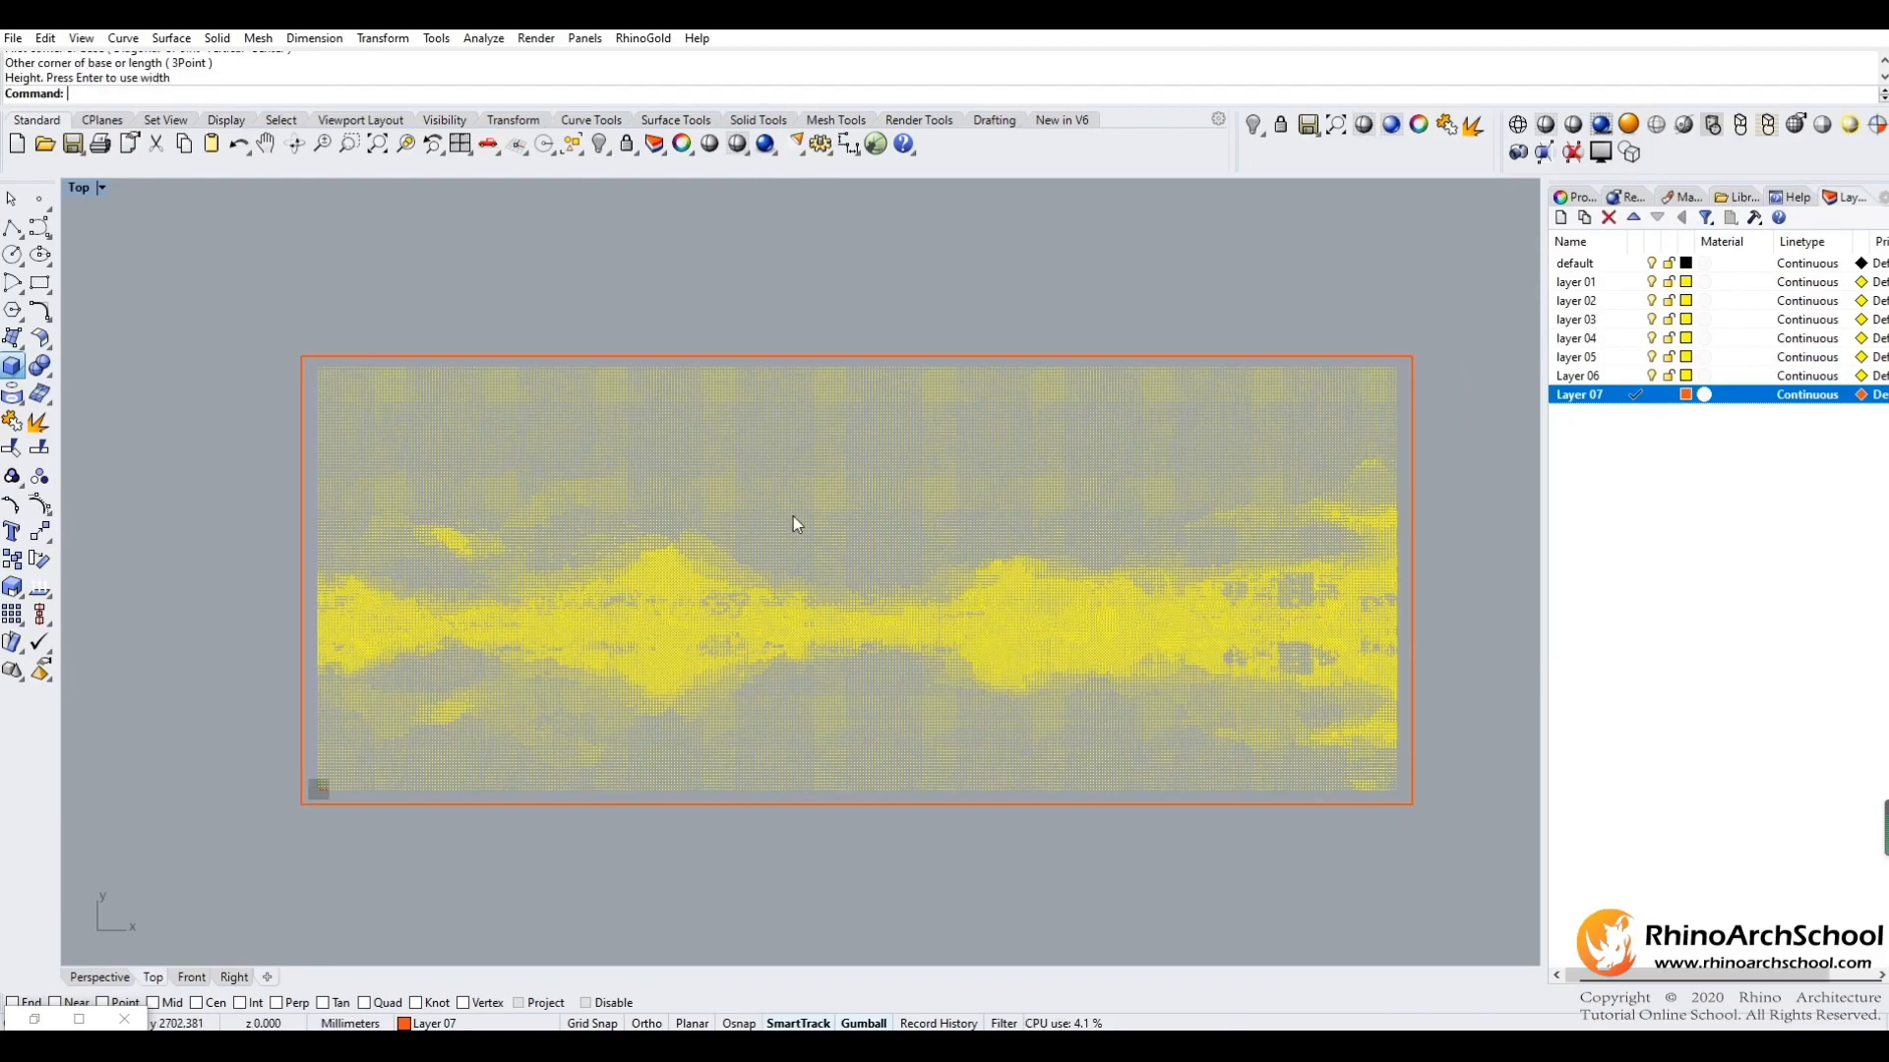
{"action": "left_click", "coordinate": [40, 366]}
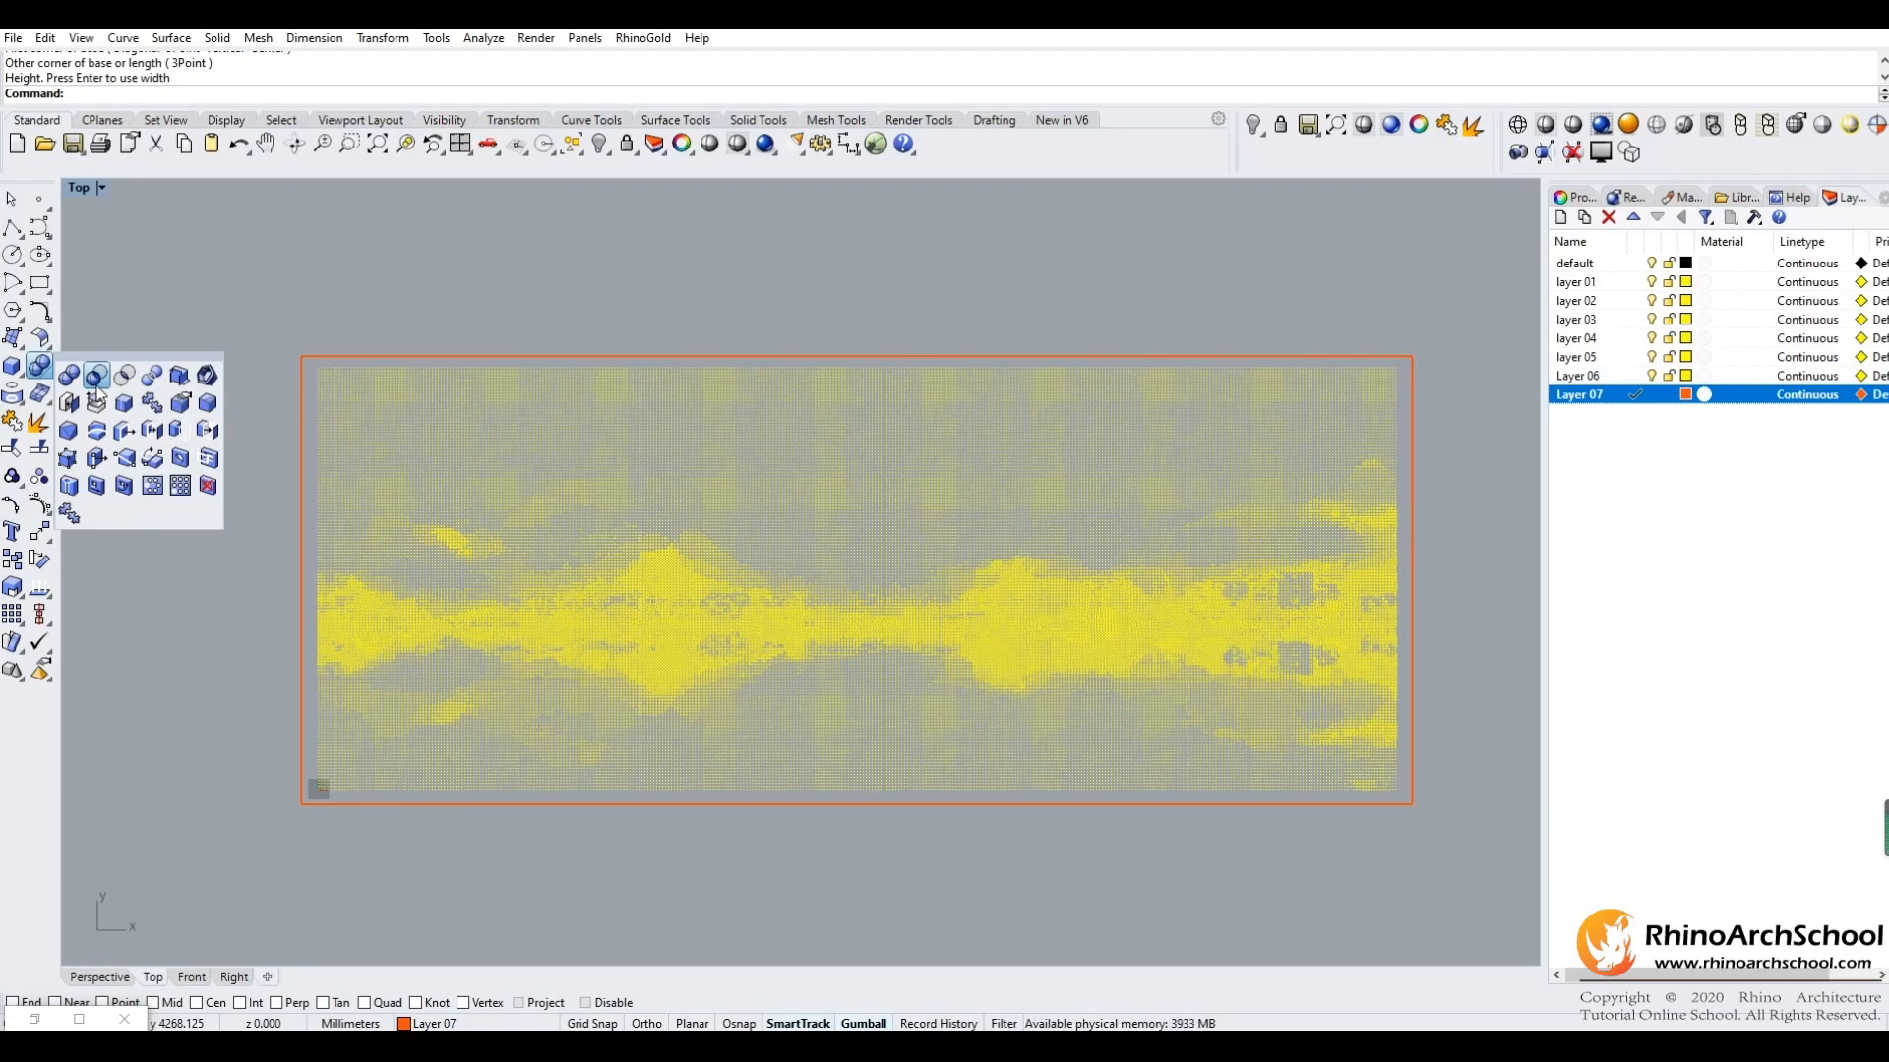
{"action": "right_click_drag", "start_coordinate": [658, 280], "coordinate": [572, 296]}
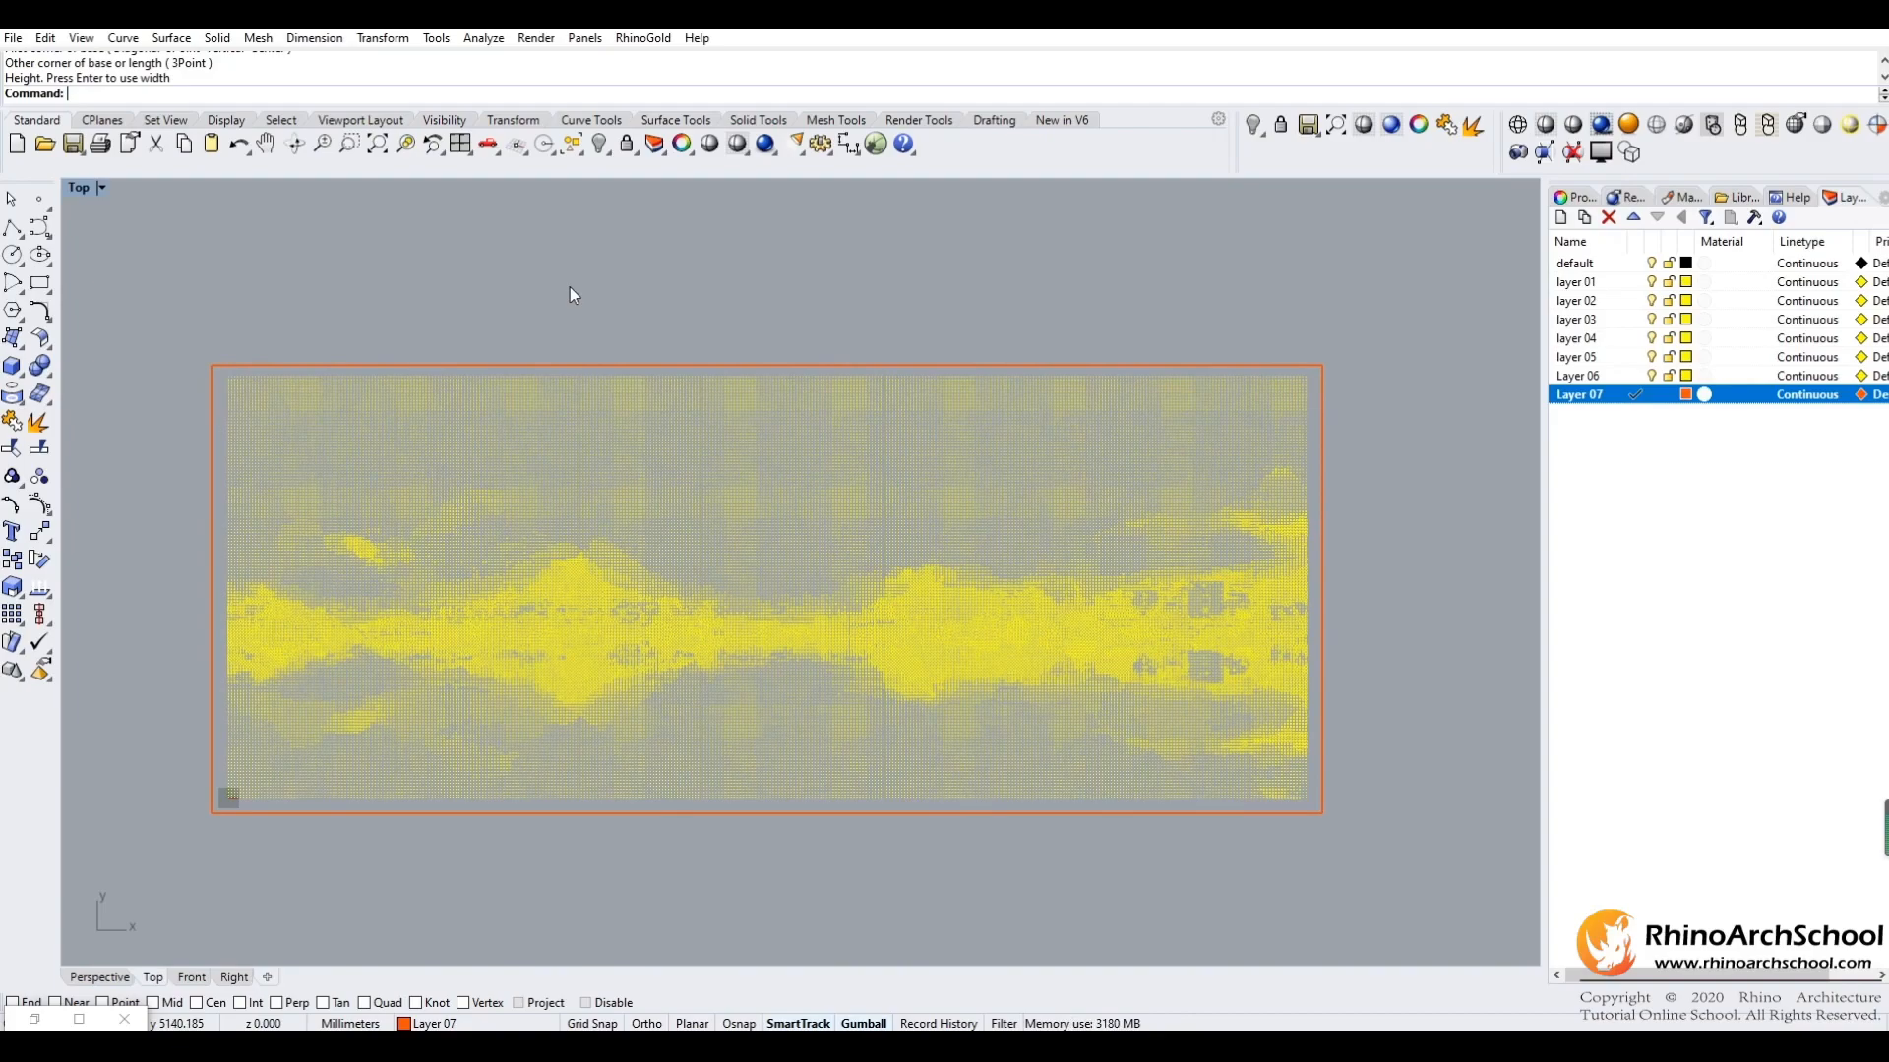
{"action": "mouse_move", "coordinate": [587, 286]}
{"action": "right_mouse_down"}
{"action": "mouse_move", "coordinate": [615, 303]}
{"action": "mouse_move", "coordinate": [594, 295]}
{"action": "right_mouse_up"}
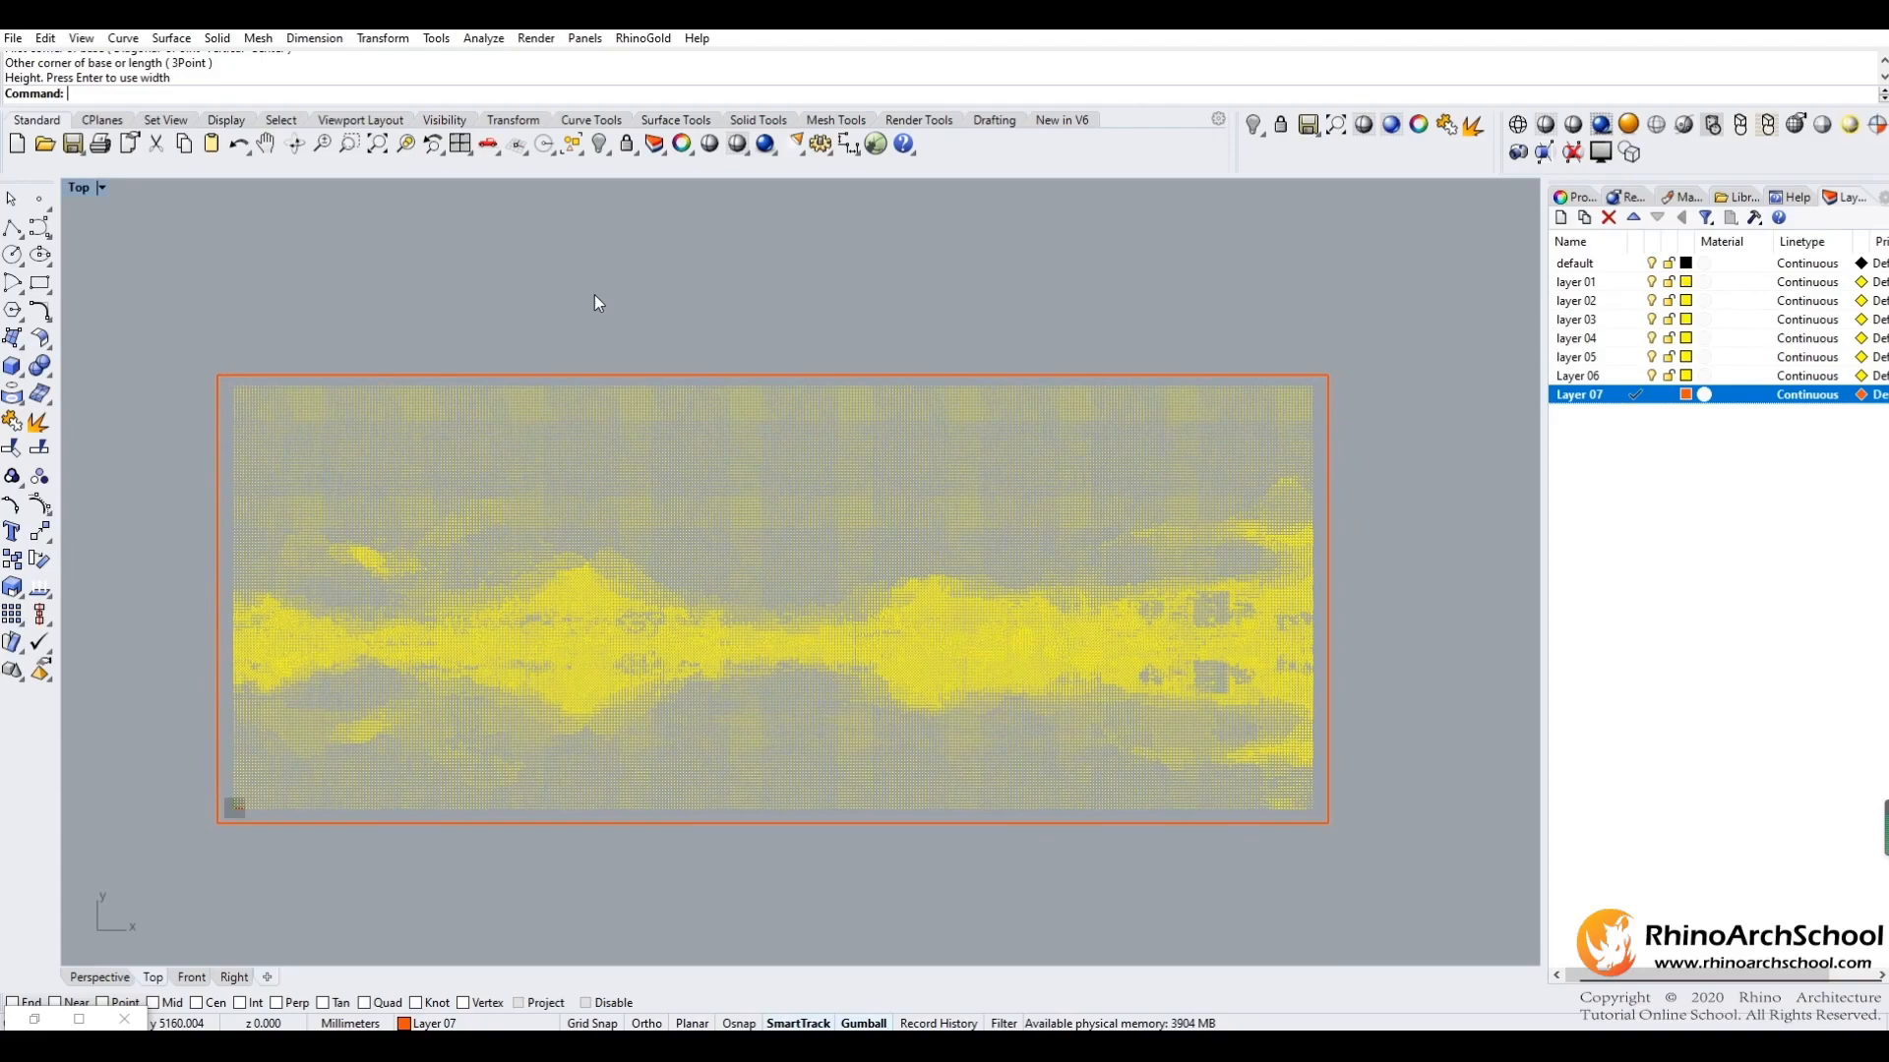